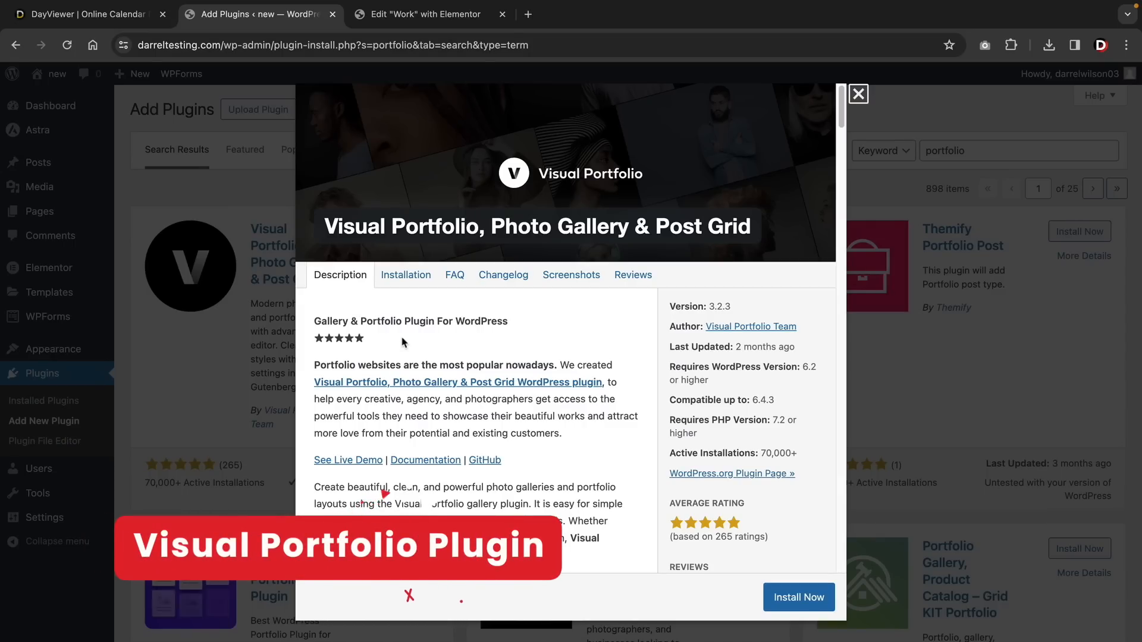
Step: Install the Visual Portfolio, Photo Gallery & Post Grid plugin
left_click(799, 597)
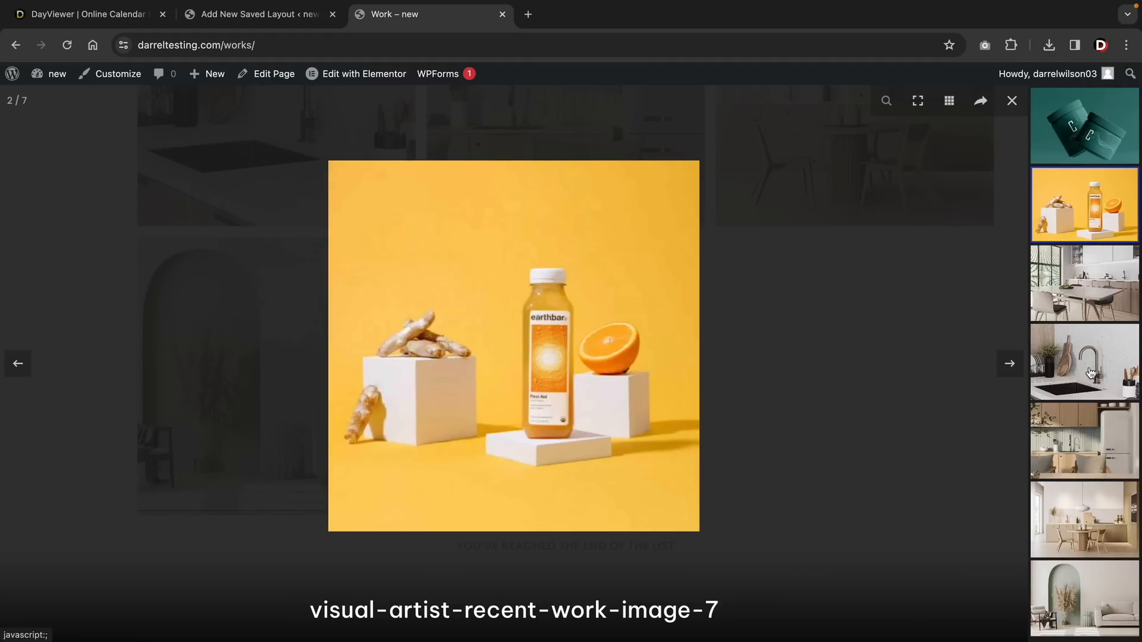
Step: View the last four portfolio images one after another in the Work page's popup gallery
left_click(1090, 373)
left_click(1084, 455)
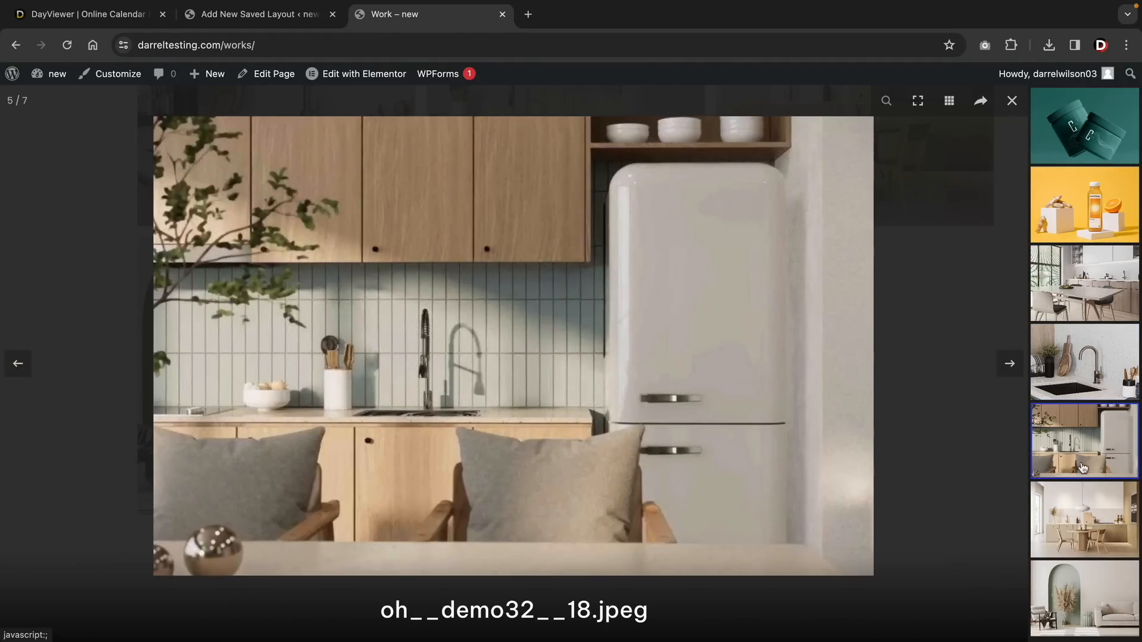
left_click(1071, 525)
left_click(1066, 607)
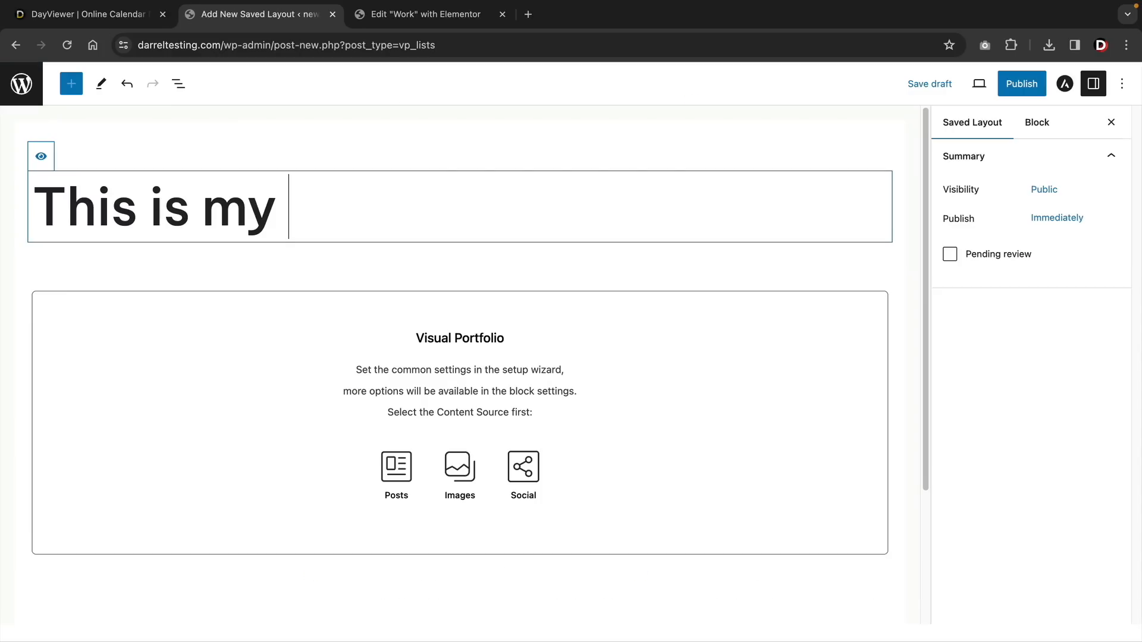
Step: Complete the saved layout's title as "This is my main Project" and use Images as its content source
type("main ")
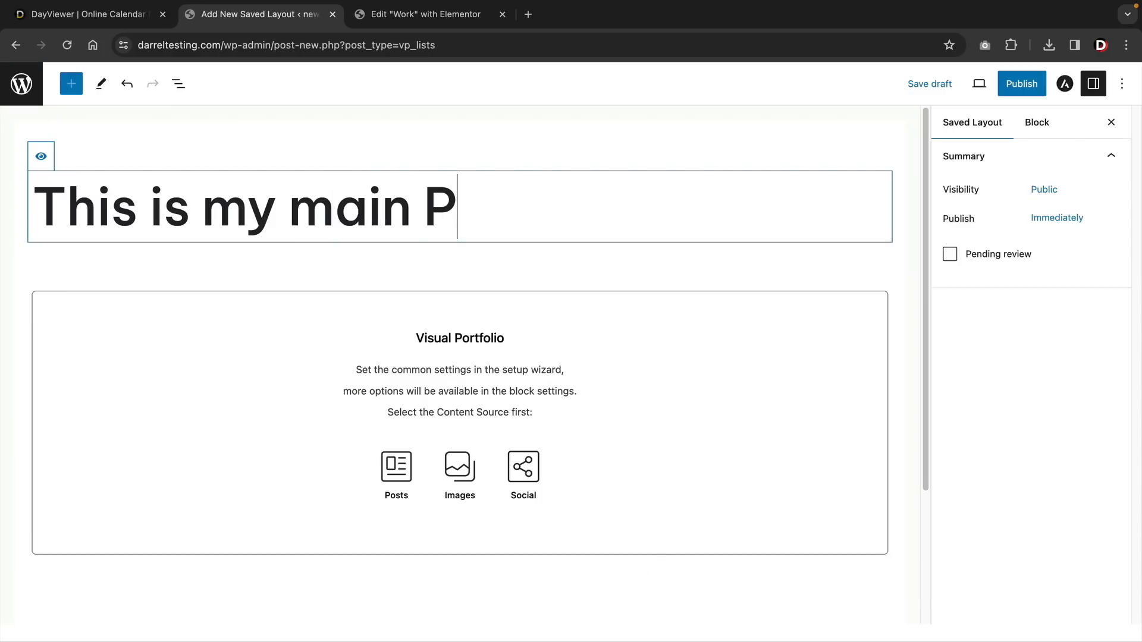
type("Project")
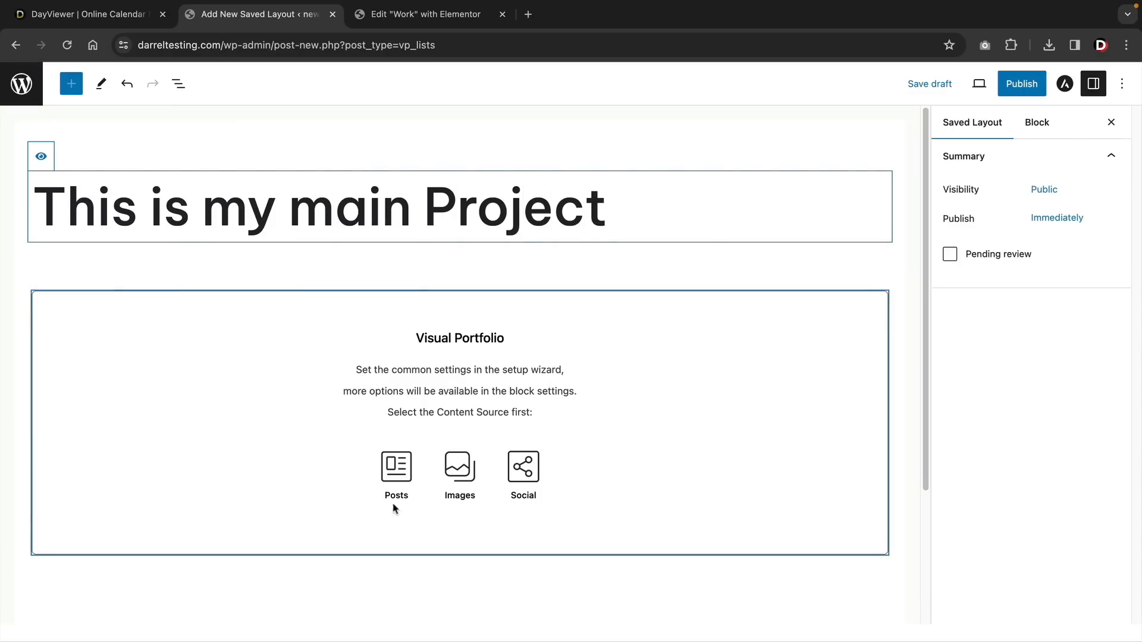
left_click(460, 469)
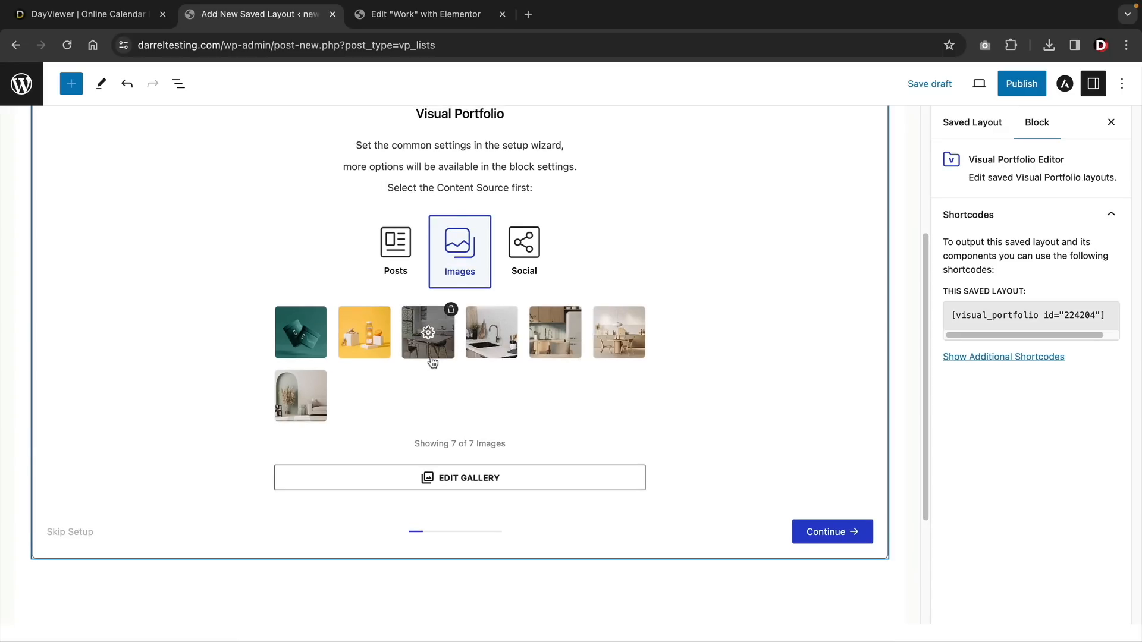
left_click(810, 532)
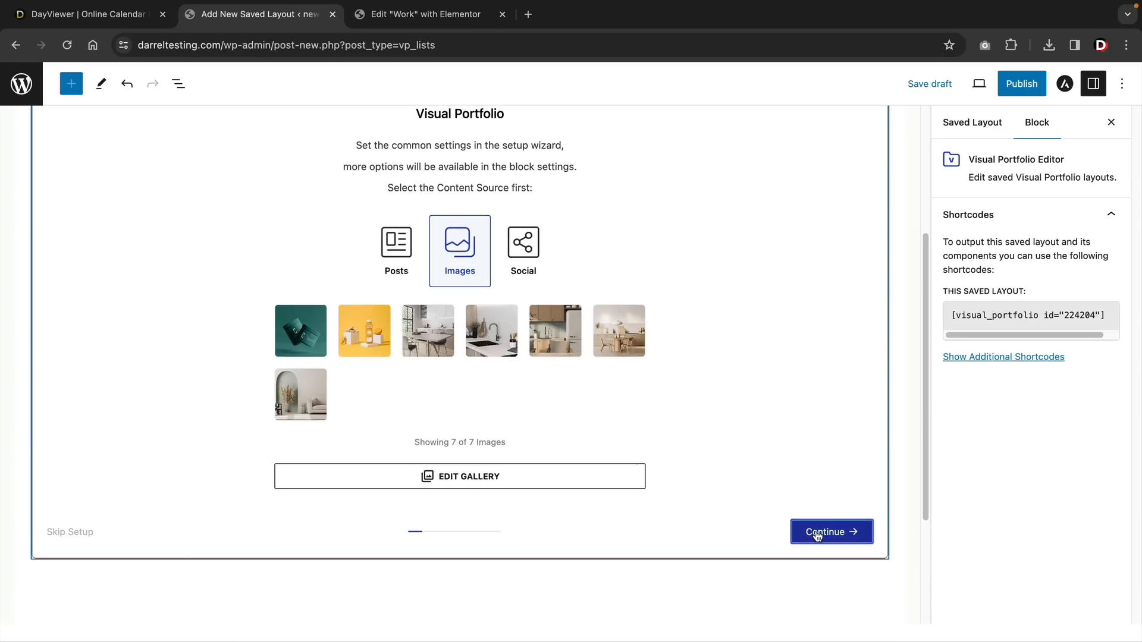
Step: Choose the Fly items style, enable Filter, Pagination and Popup Gallery, and finish the layout setup
left_click(314, 375)
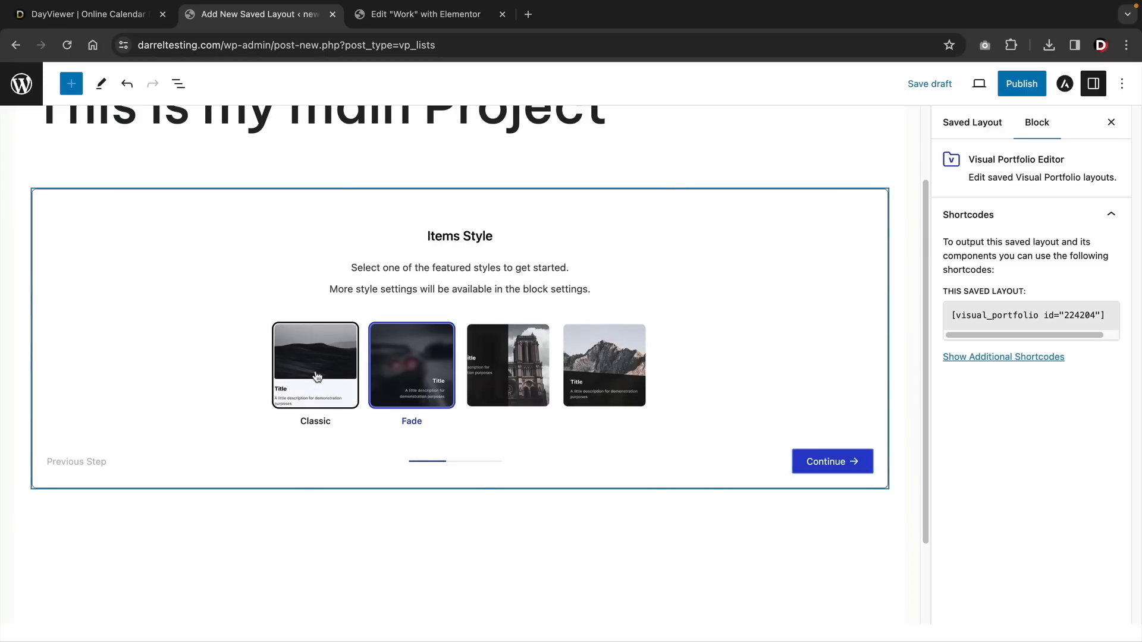
left_click(419, 370)
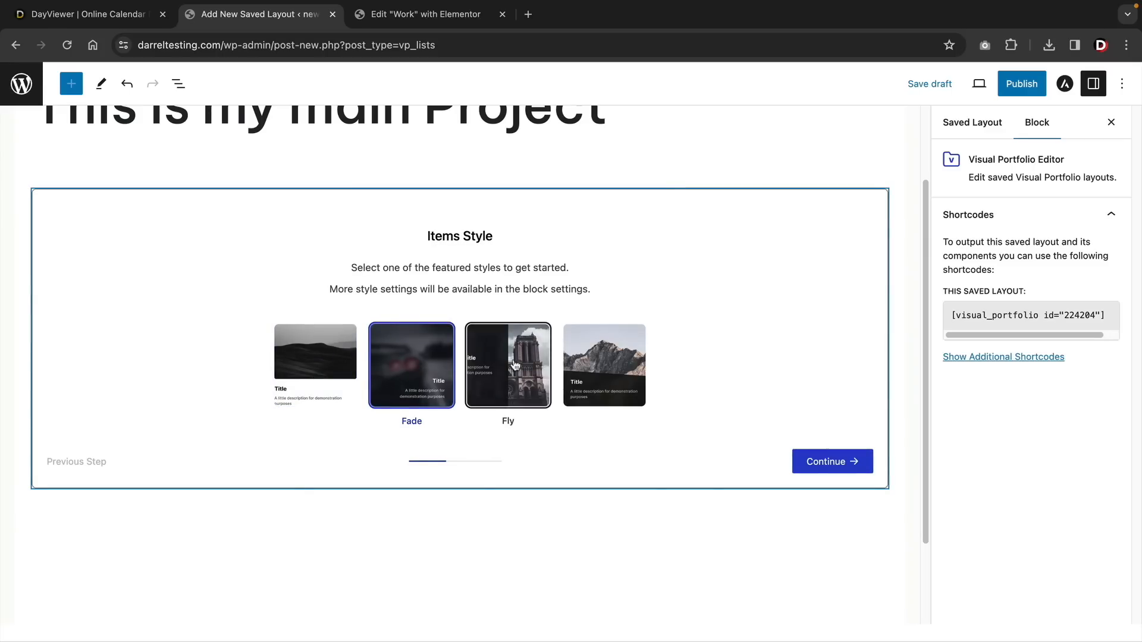
left_click(519, 365)
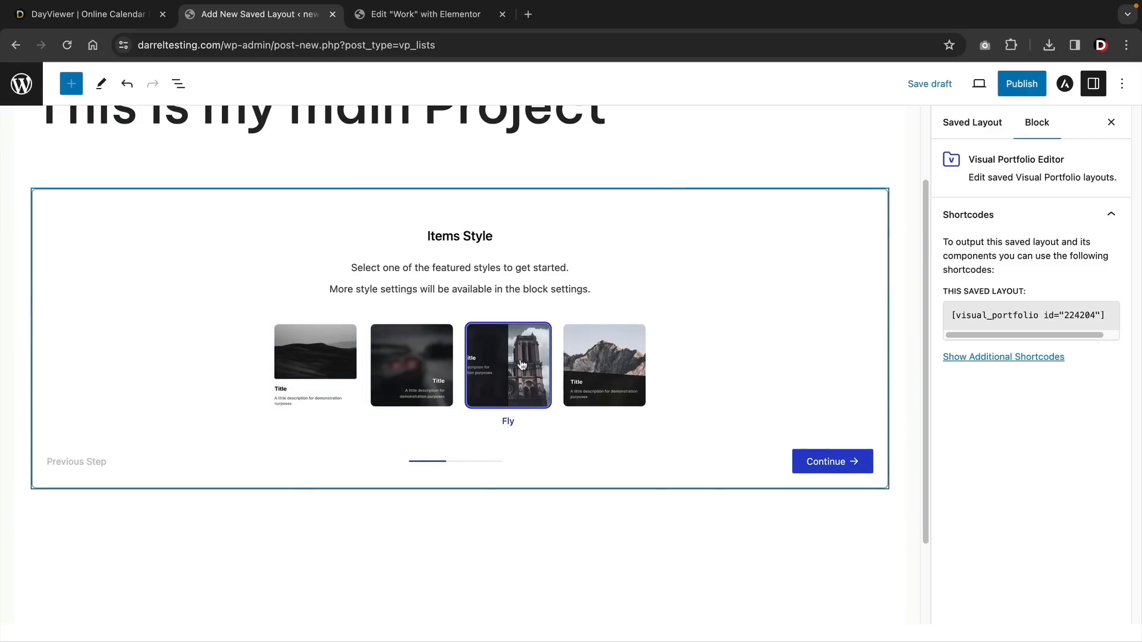
left_click(287, 343)
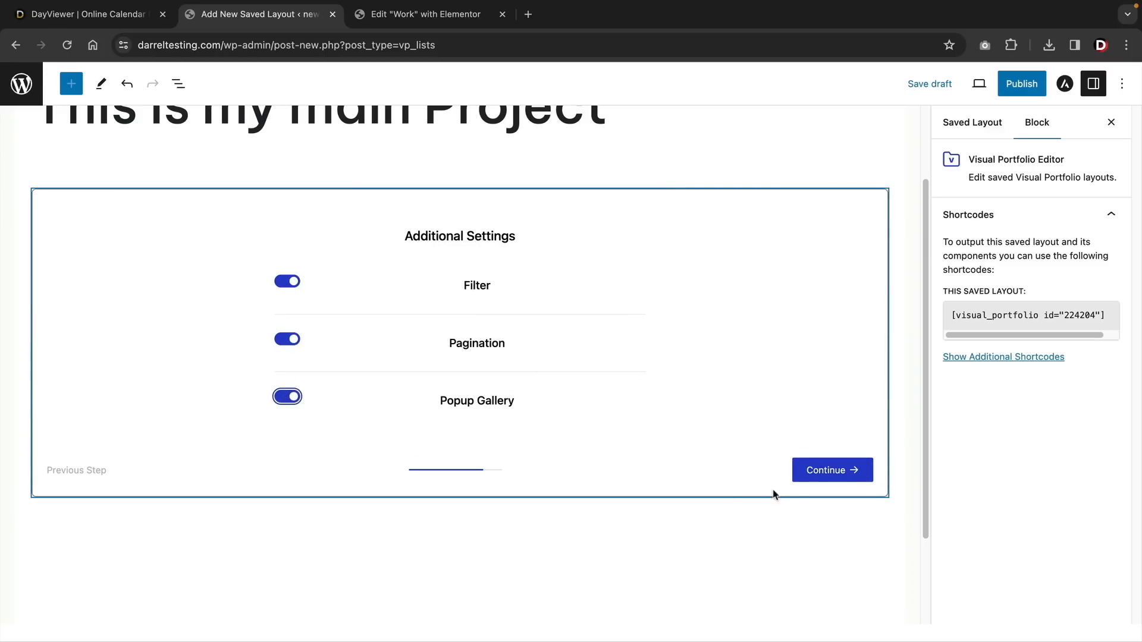
left_click(818, 471)
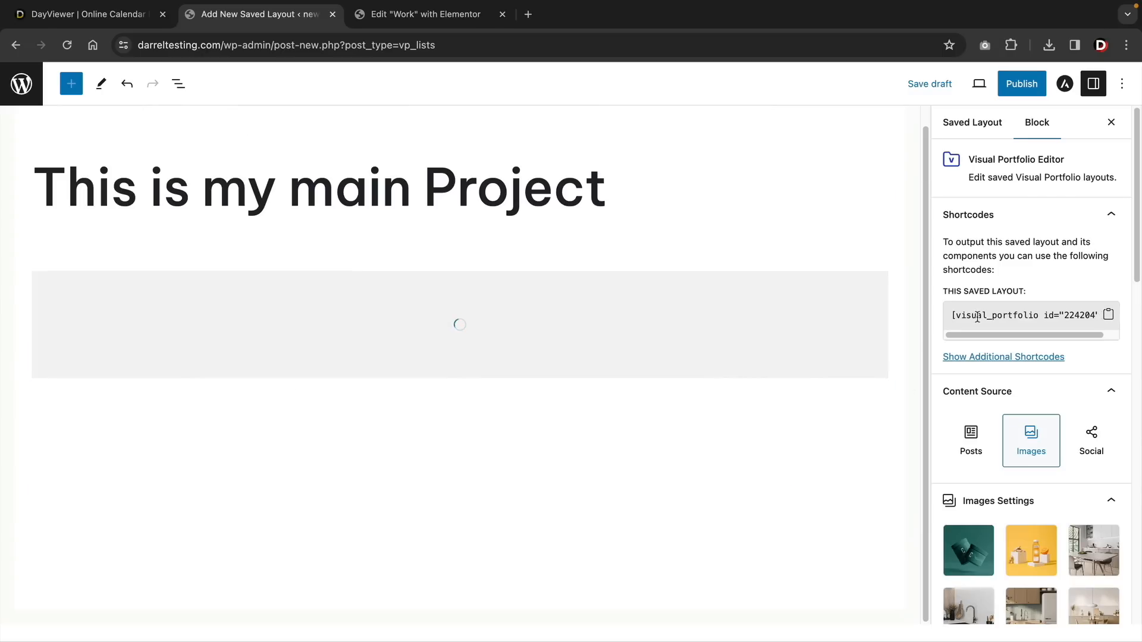
Step: Copy the saved layout's shortcode and switch to the Work page's Elementor editor
triple_click(956, 315)
right_click(978, 315)
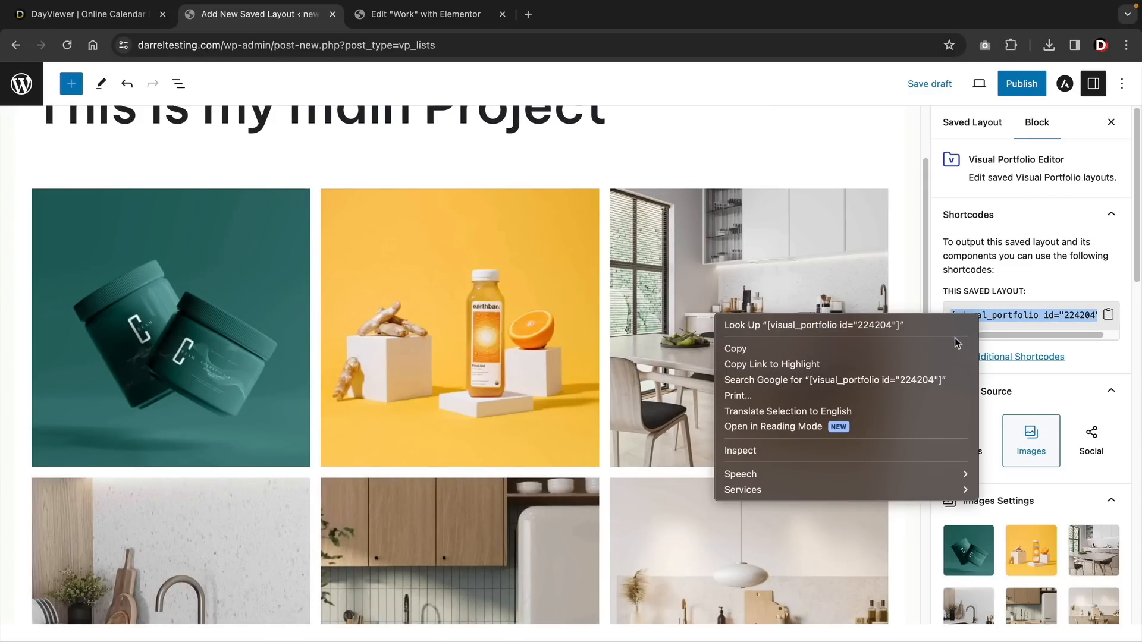
left_click(928, 348)
scroll(799, 351, "up", 3)
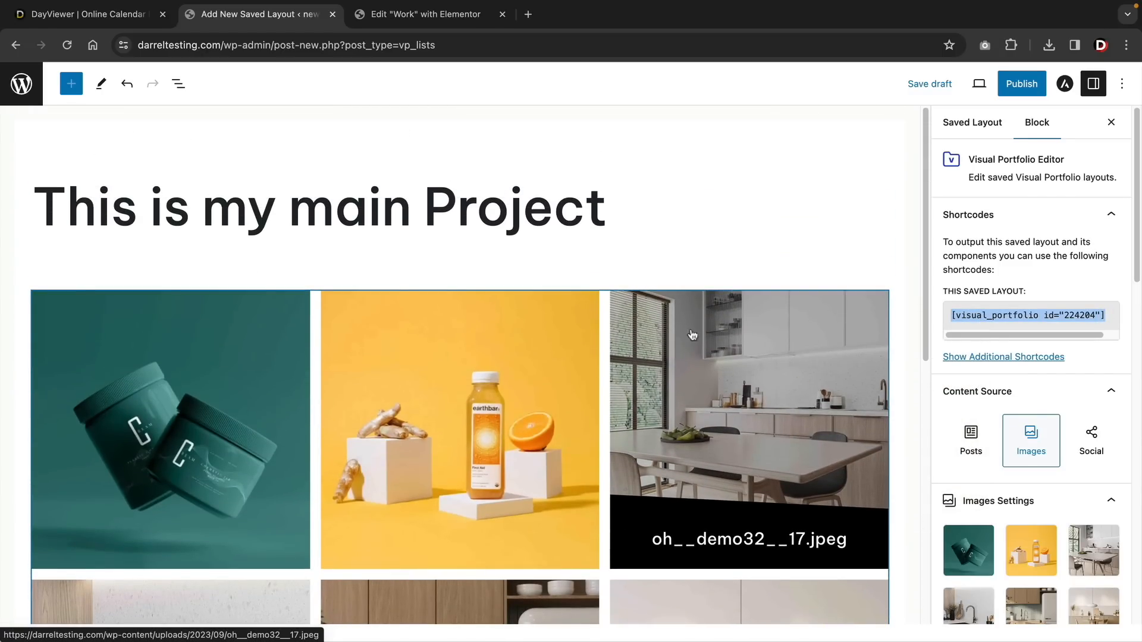
key("ctrl+Tab")
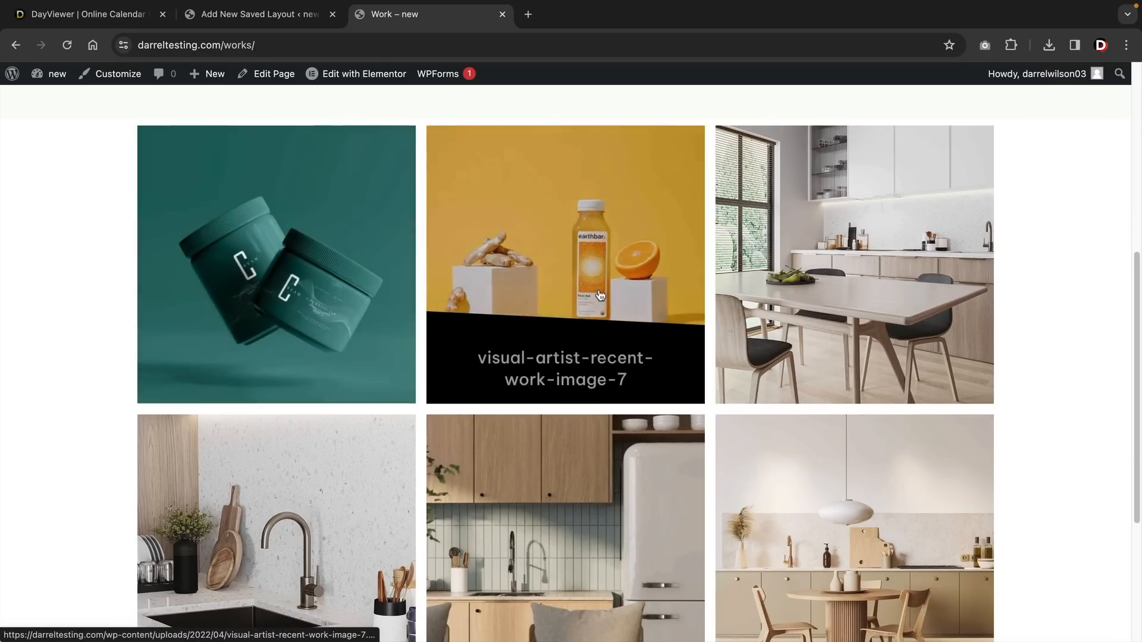
Step: Look through the portfolio grid on the published Work page and load its remaining images
scroll(830, 297, "down", 3)
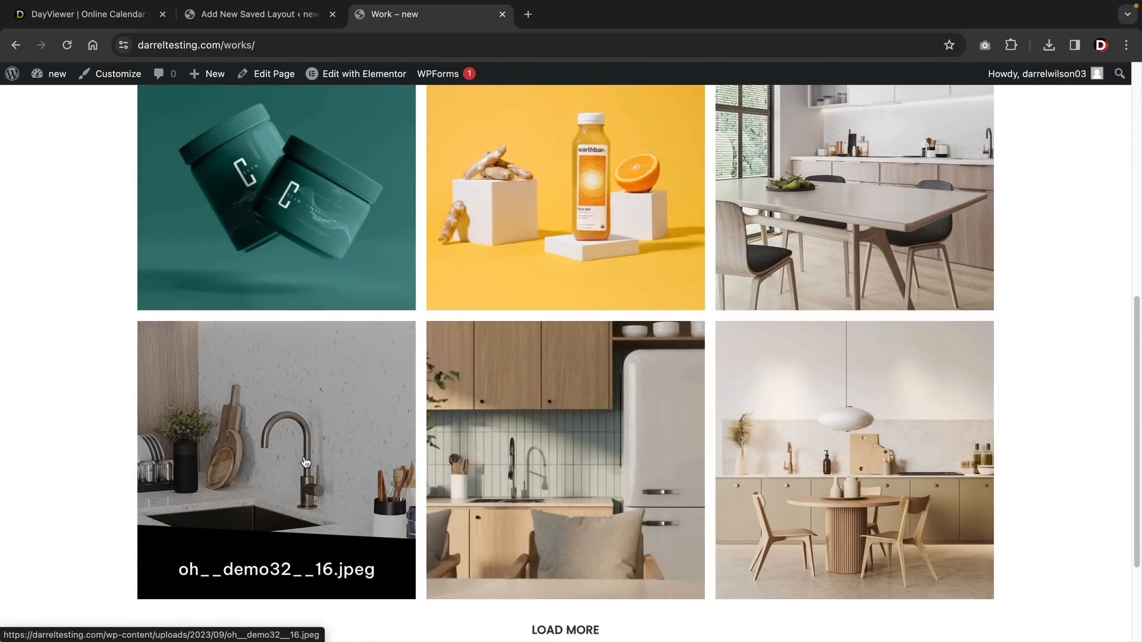
scroll(305, 462, "down", 3)
left_click(567, 477)
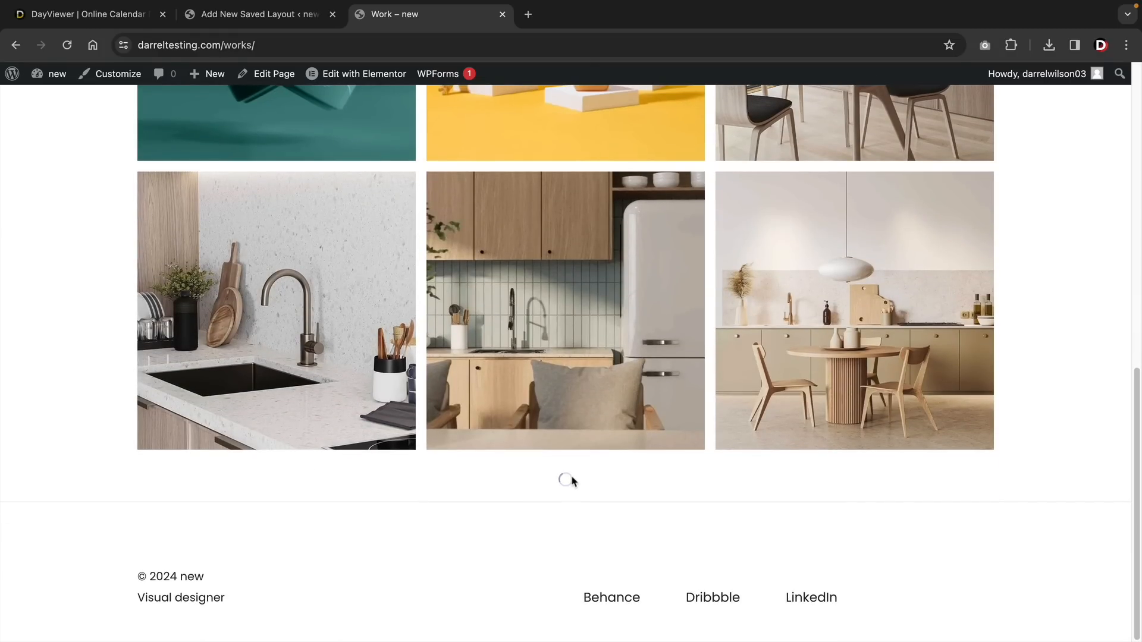
scroll(573, 481, "down", 4)
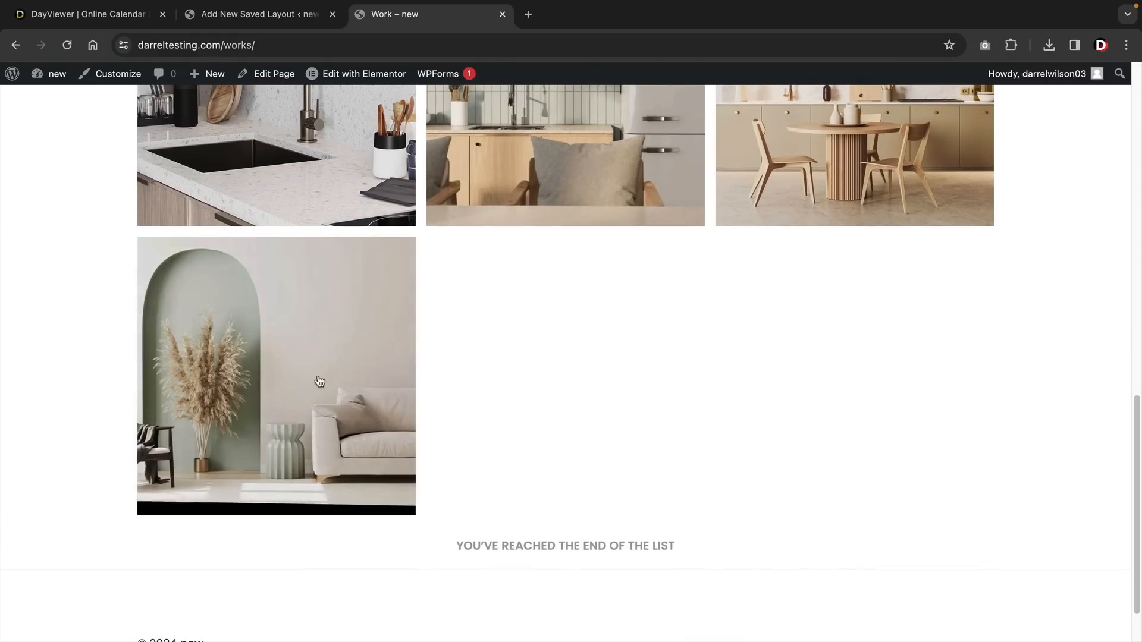
Step: Open the living room image in the popup gallery, advance two images and show the thumbnail strip
left_click(289, 370)
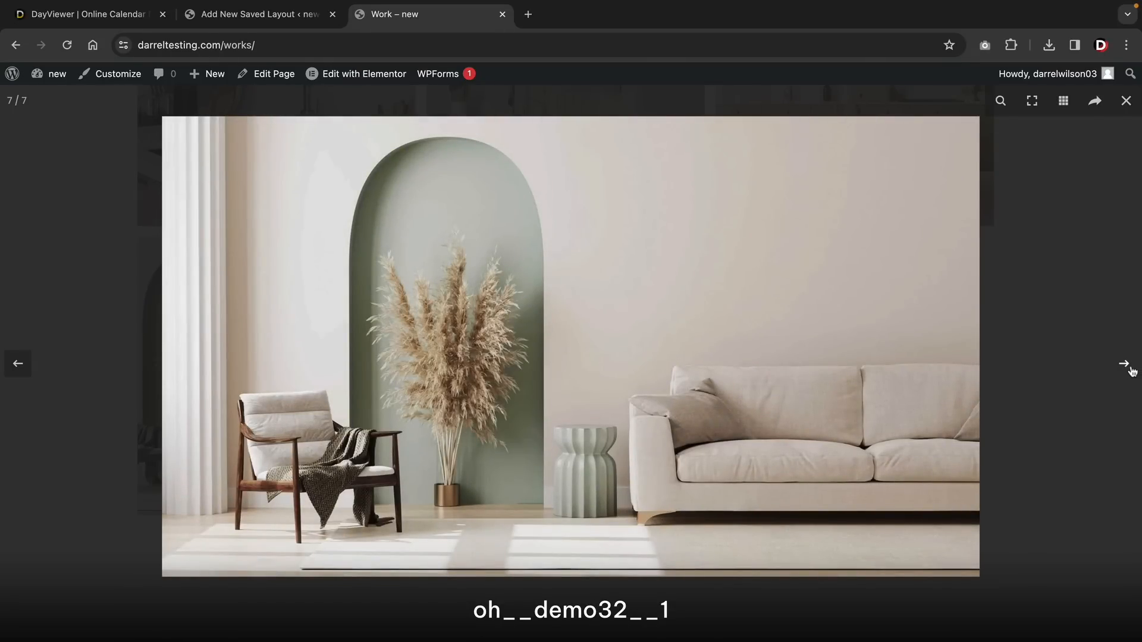
left_click(1125, 364)
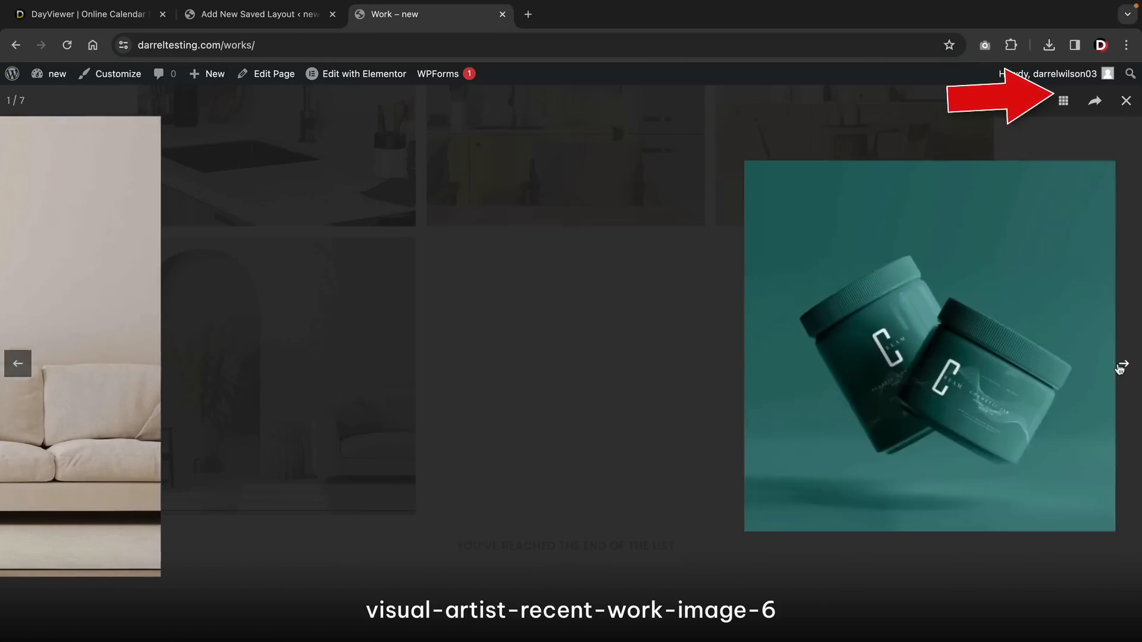
left_click(1124, 364)
left_click(1063, 103)
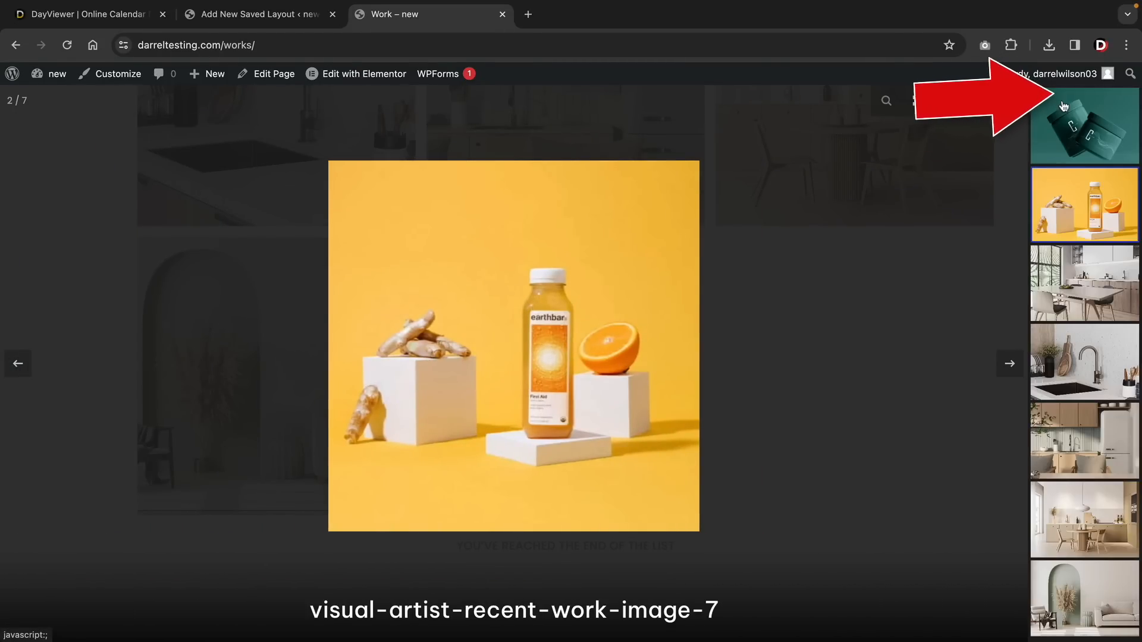
Step: Browse the product and interior images through the popup gallery's thumbnails, ending with the living room image
left_click(1082, 302)
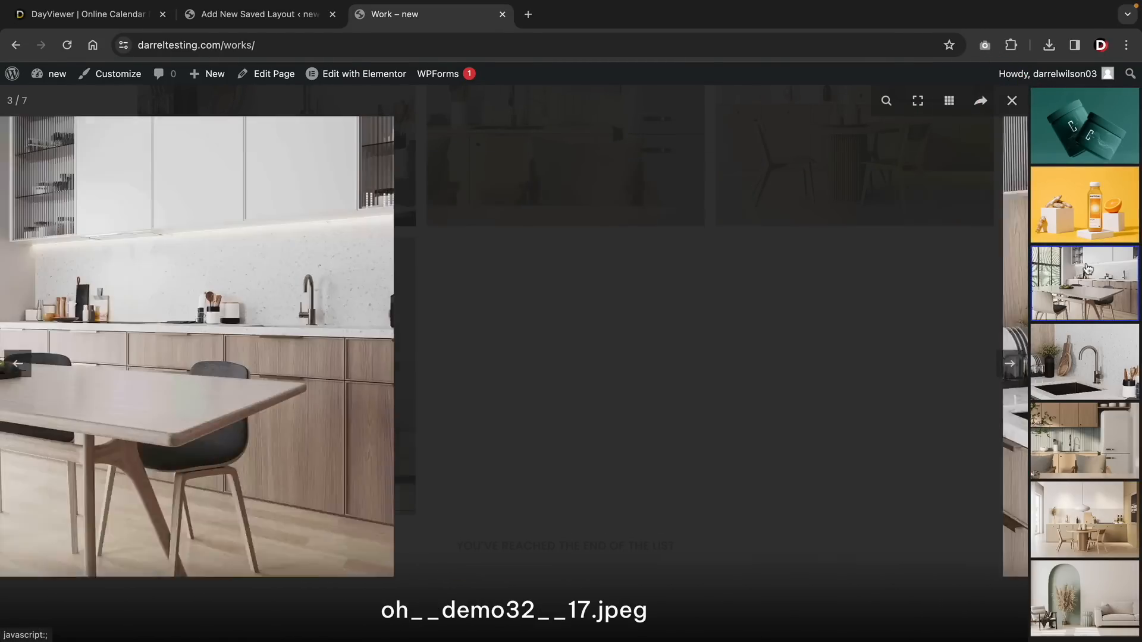
left_click(1090, 218)
left_click(1091, 373)
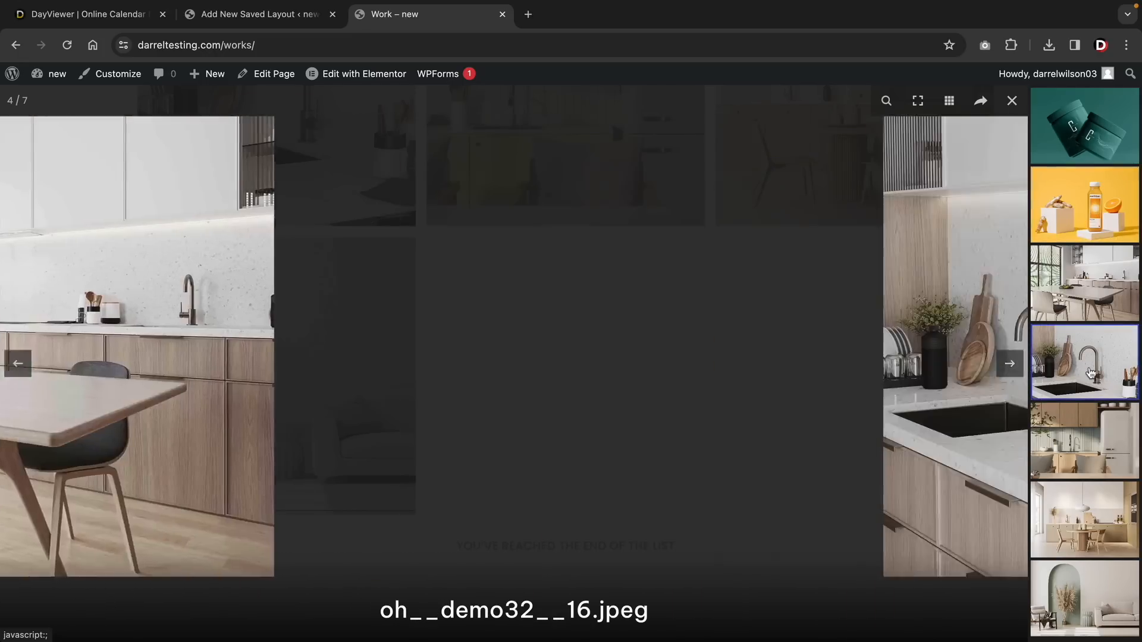
left_click(1083, 454)
left_click(1072, 518)
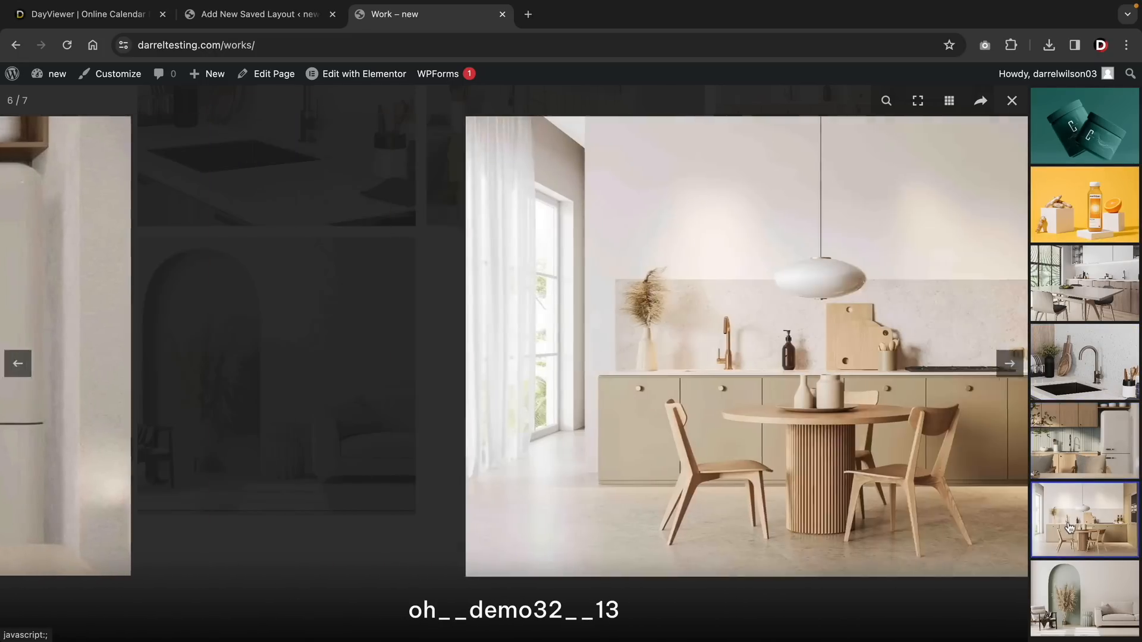
left_click(1064, 602)
Step: Try the popup gallery's share option, and zoom into the dining table kitchen image and pan across it
left_click(979, 106)
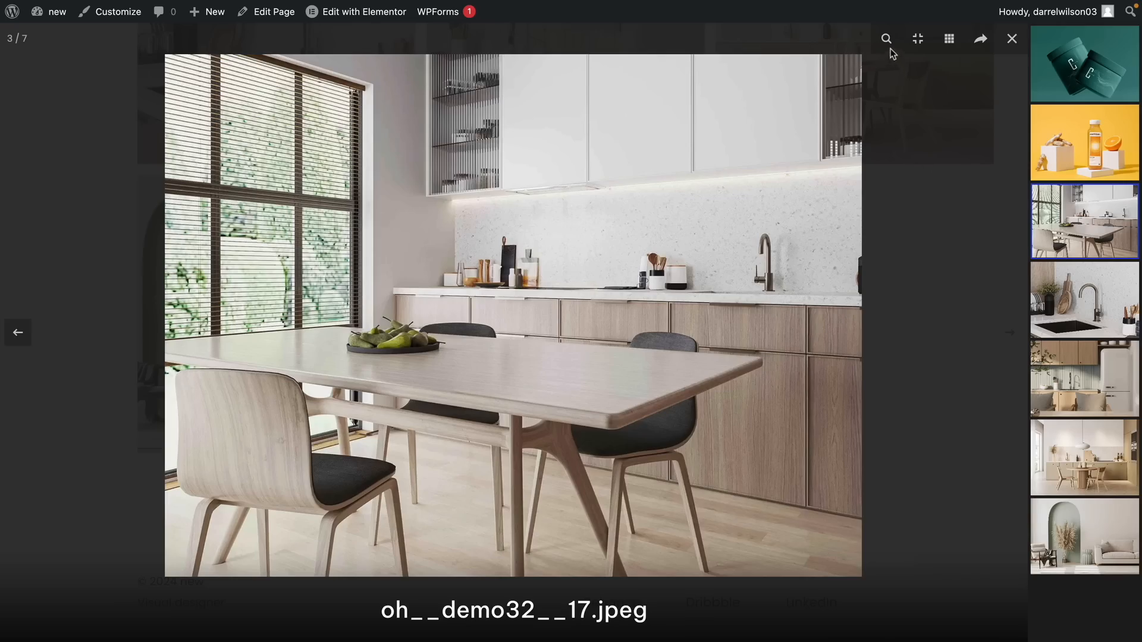
left_click(887, 40)
left_click_drag(497, 301, 586, 234)
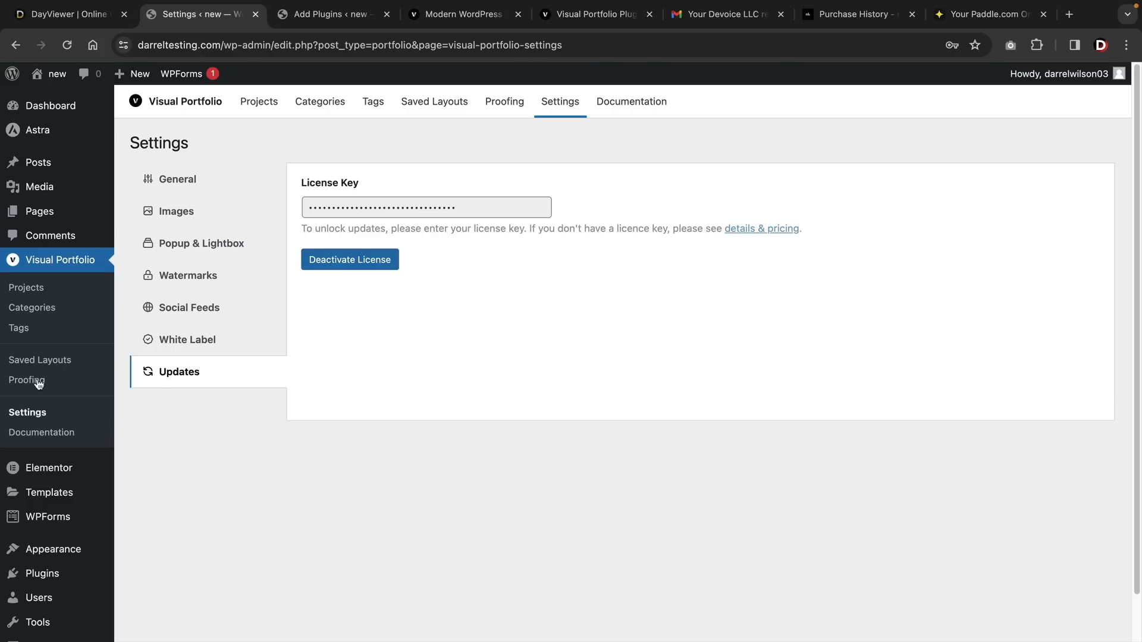
Step: Review Visual Portfolio's General settings, from the portfolio post type options to the responsive breakpoints
left_click(175, 179)
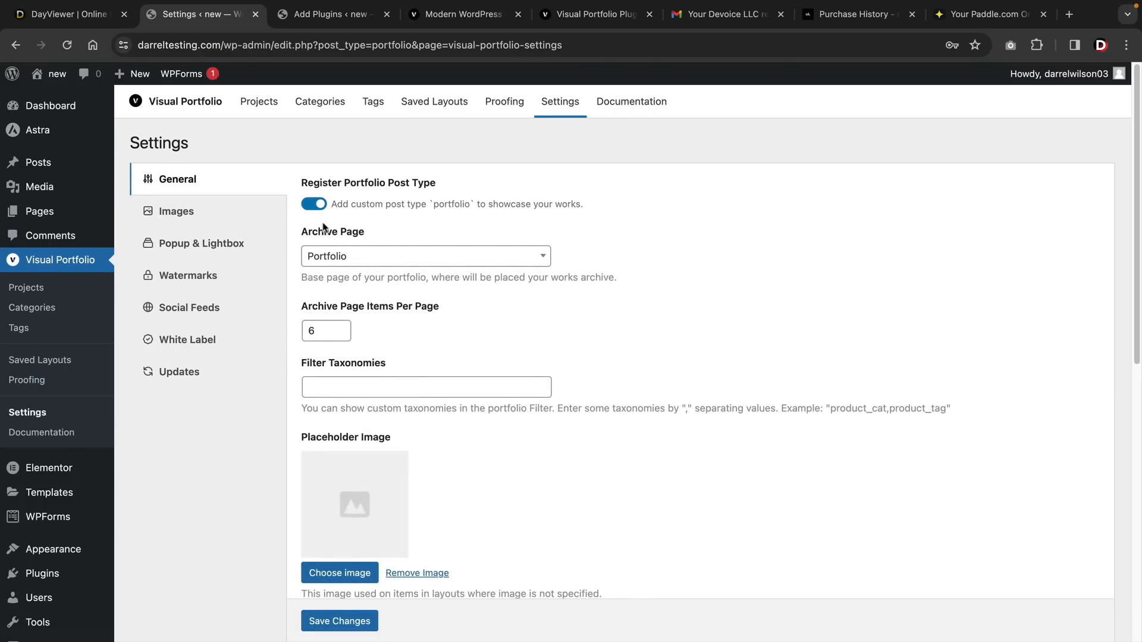
scroll(325, 227, "down", 5)
scroll(336, 261, "up", 5)
scroll(339, 263, "down", 9)
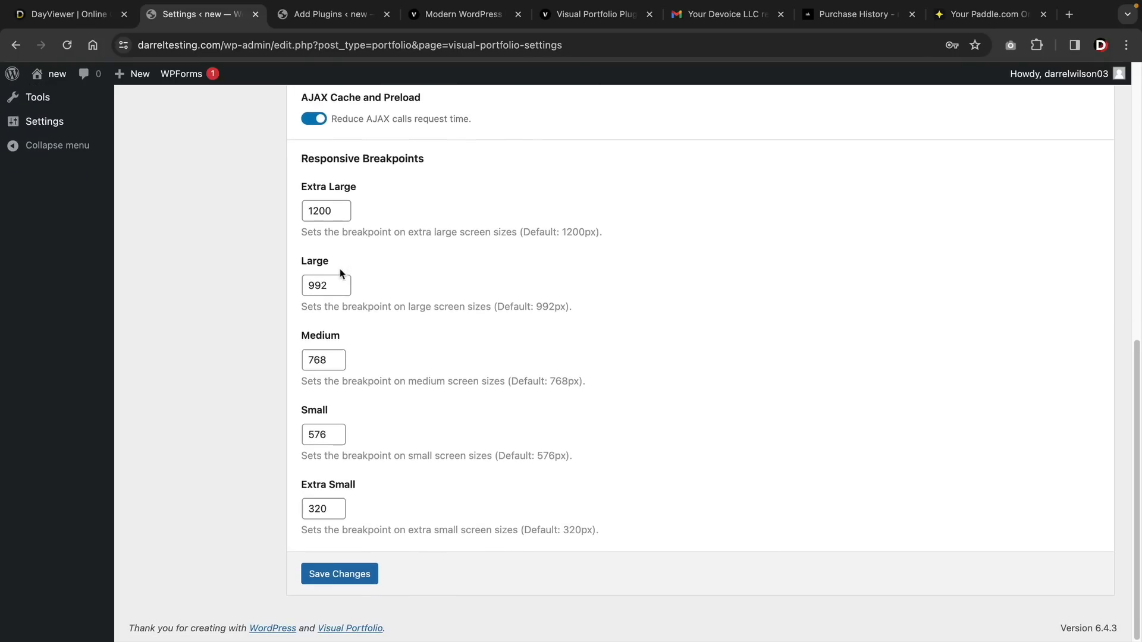
scroll(390, 299, "up", 9)
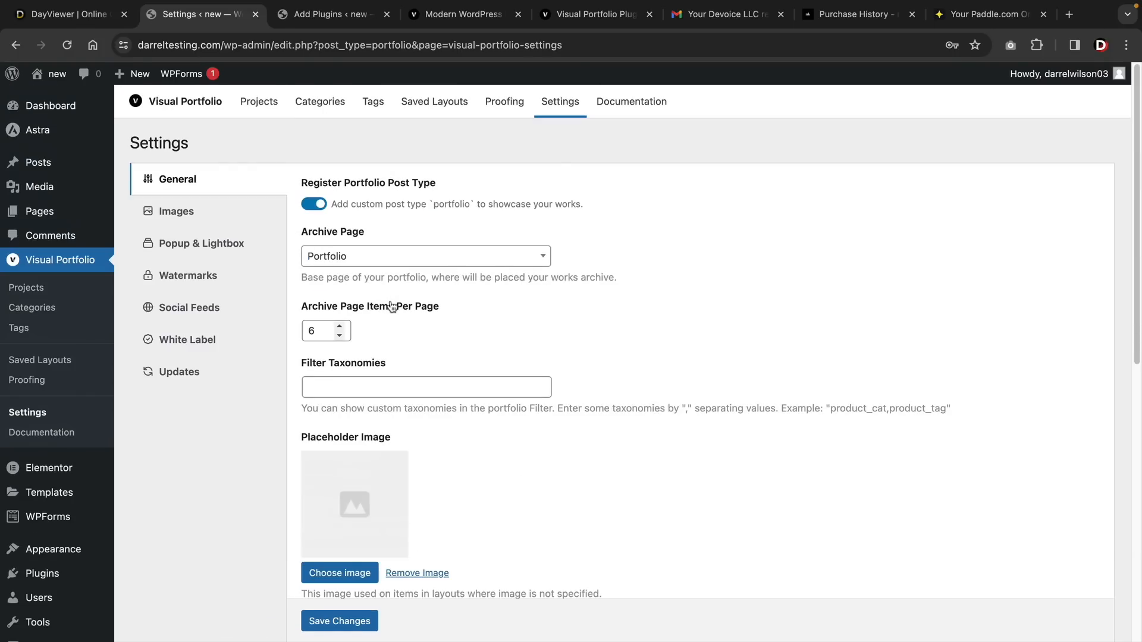
Step: Review the plugin's Images, Popup & Lightbox, Watermarks, Social Feeds, White Label and Updates settings
left_click(239, 221)
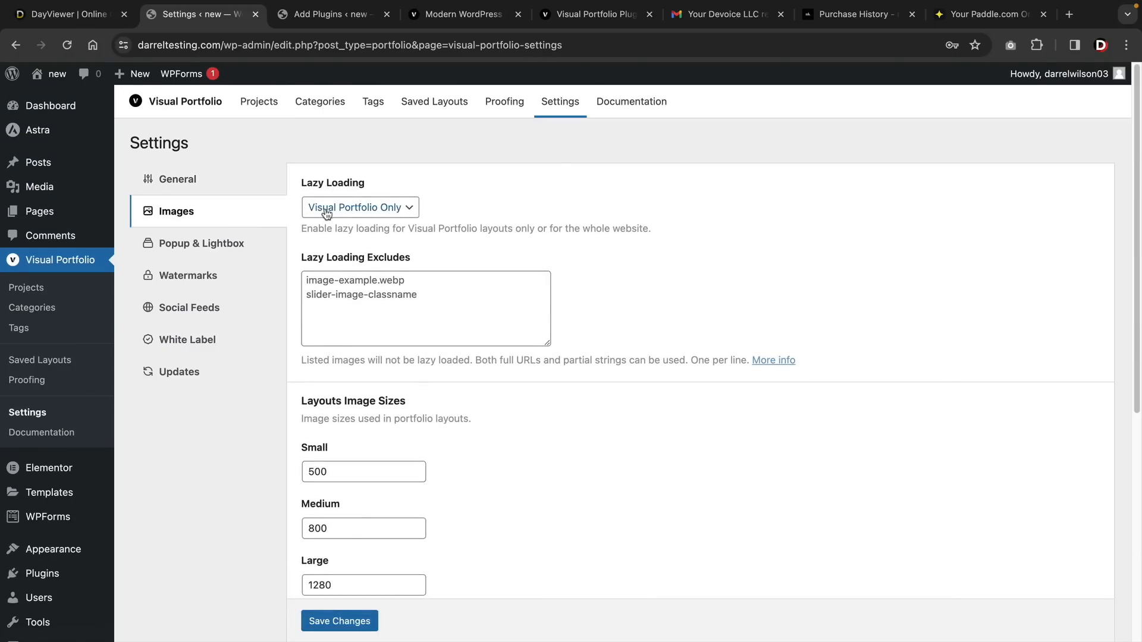
left_click(263, 244)
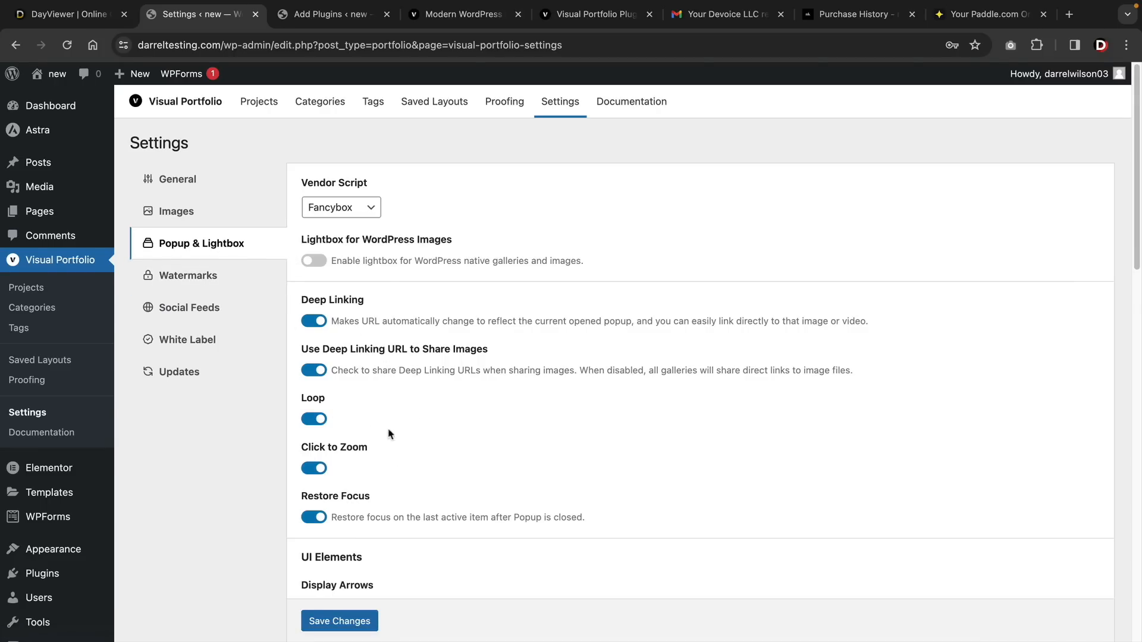
left_click(223, 287)
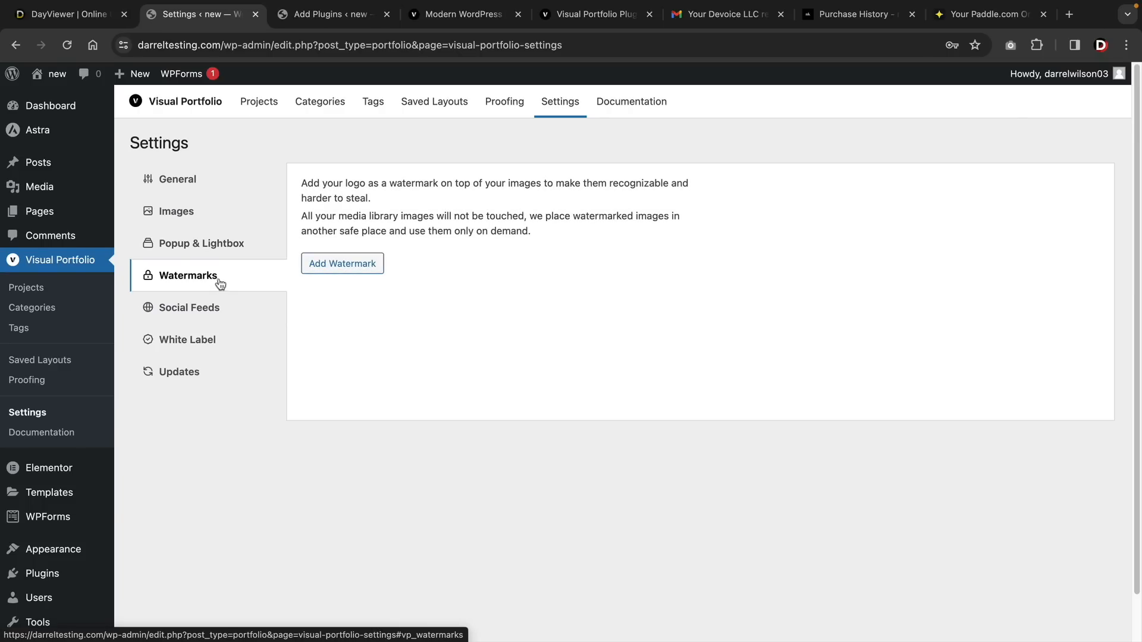
left_click(240, 311)
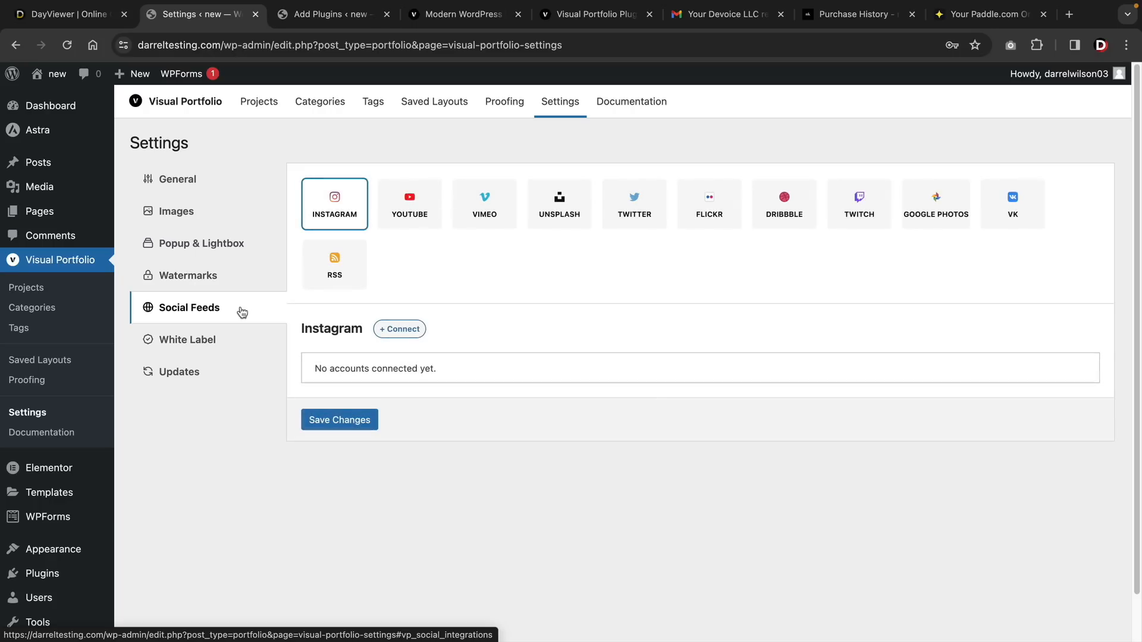
left_click(225, 349)
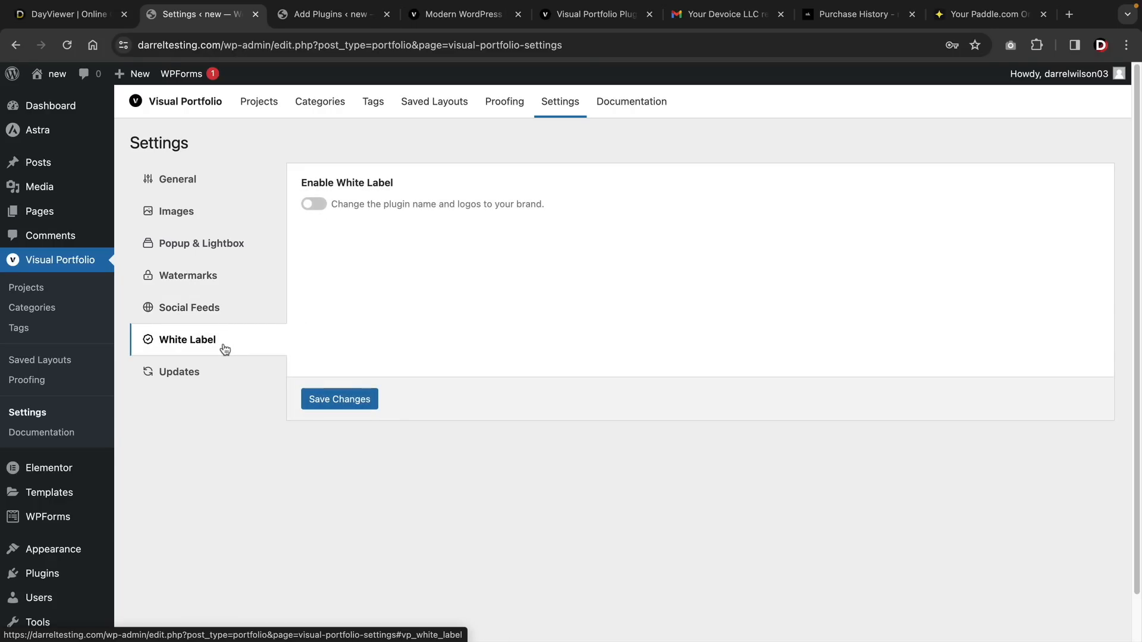
left_click(213, 379)
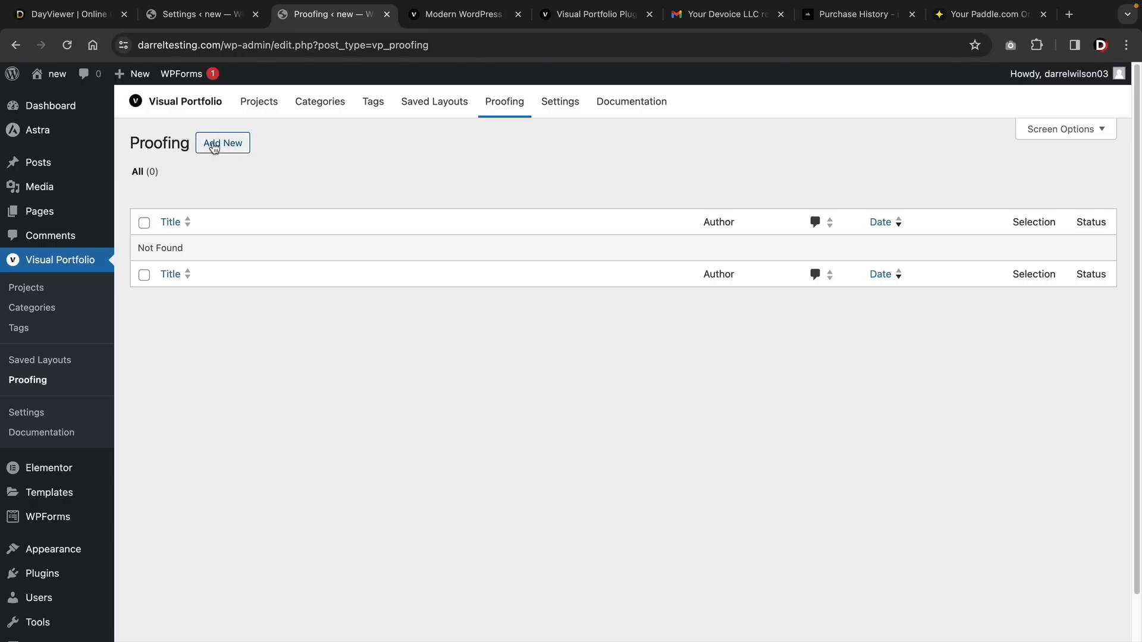
Step: Add a proofing gallery titled "New Project" and complete its setup wizard with the Fly items style
left_click(214, 148)
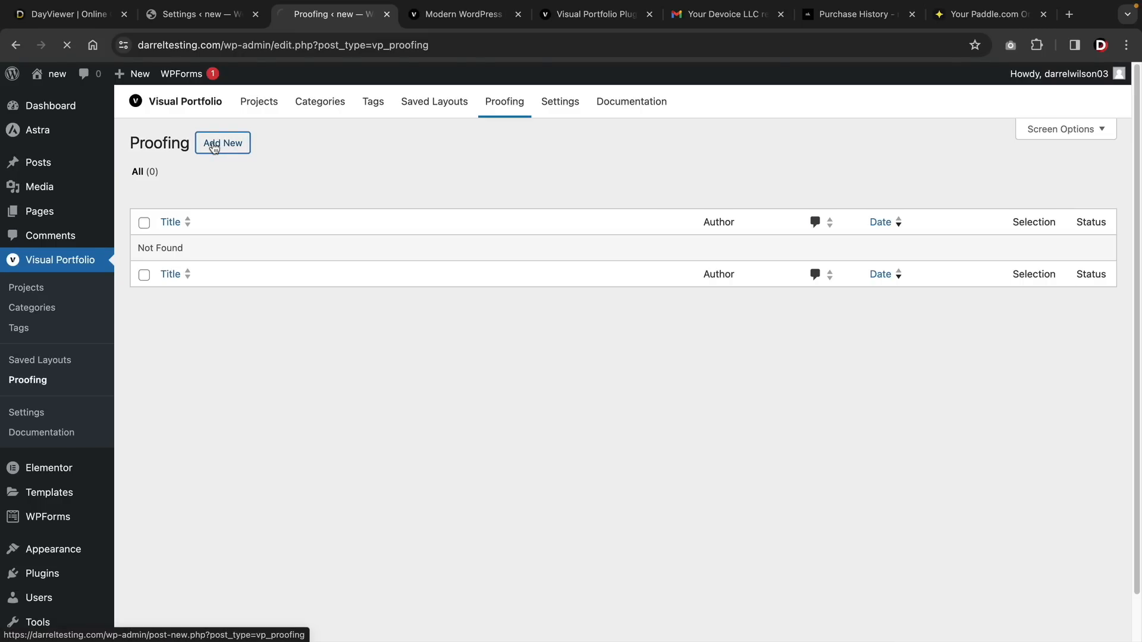
type("New Project")
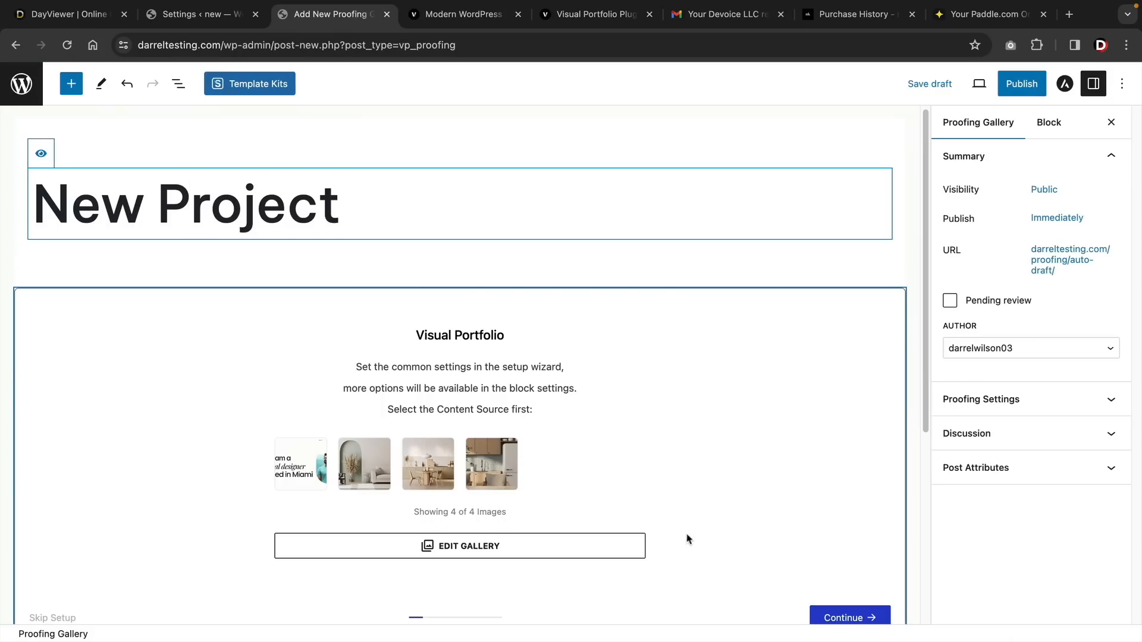
left_click(847, 617)
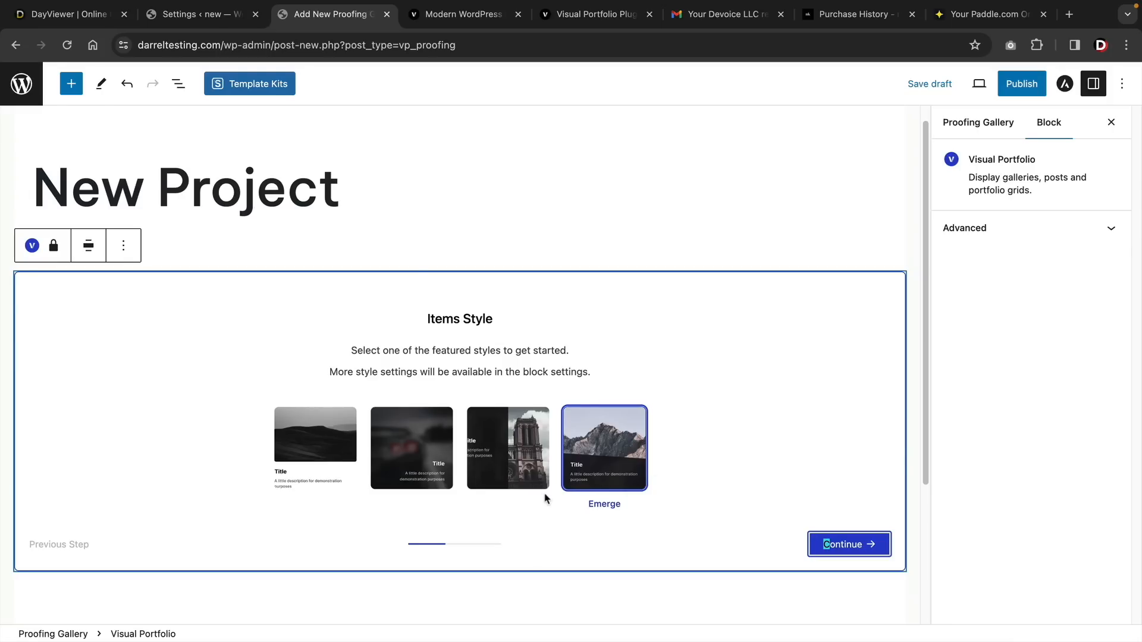
left_click(541, 452)
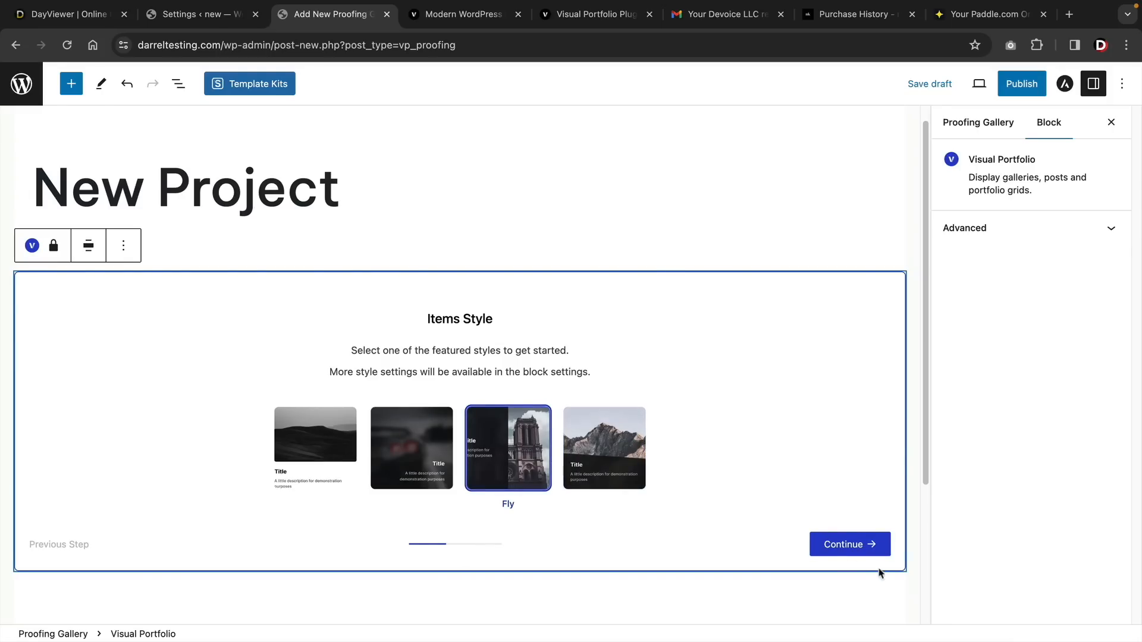
left_click(840, 542)
left_click(842, 551)
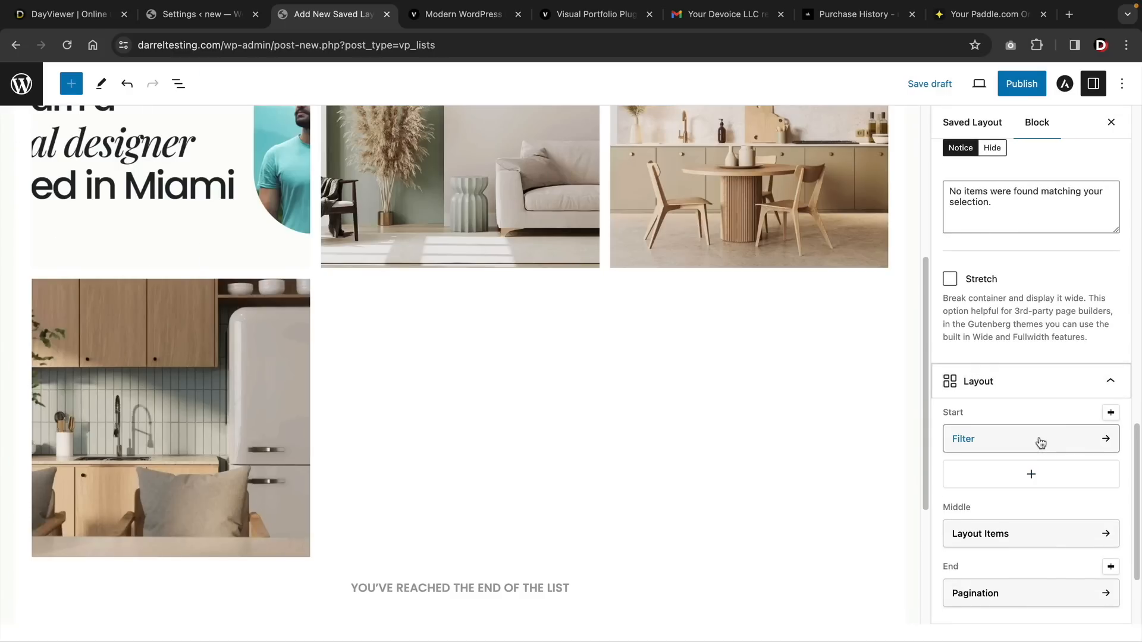
Step: Check the saved layout's Filter element and apply the Classic skin to its portfolio block
left_click(1039, 439)
left_click(706, 248)
scroll(1052, 347, "down", 3)
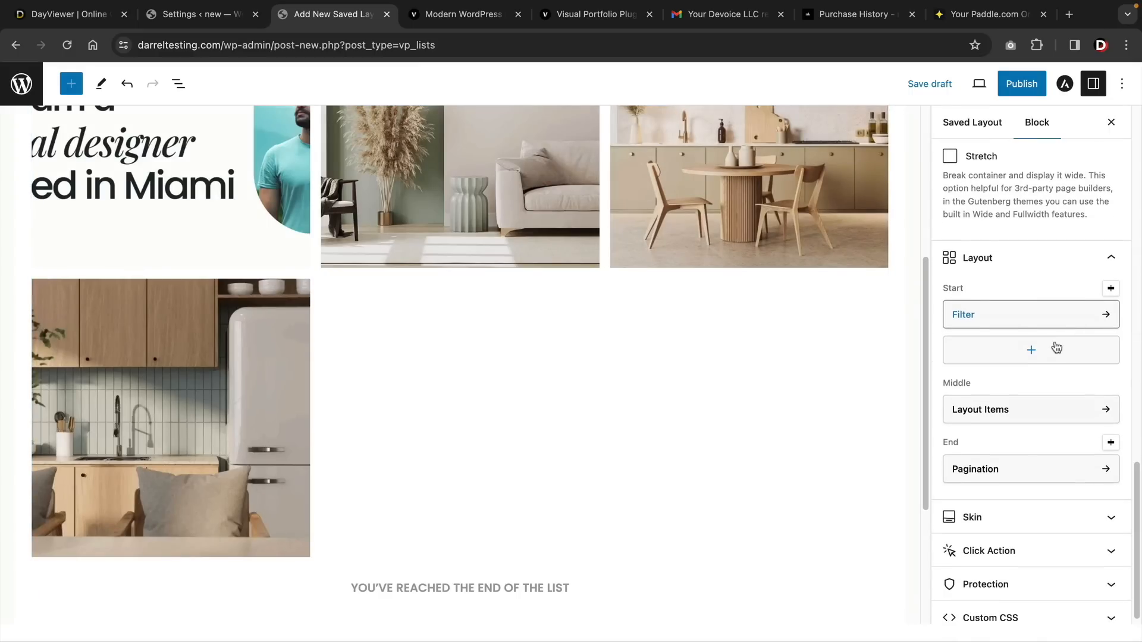
left_click(1003, 510)
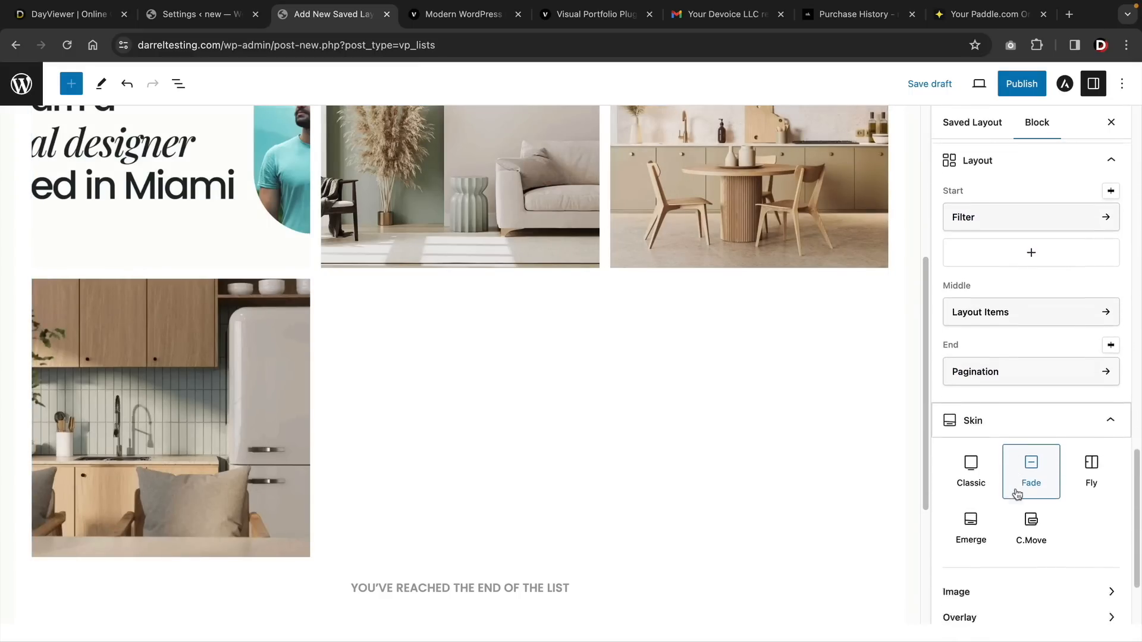
left_click(975, 405)
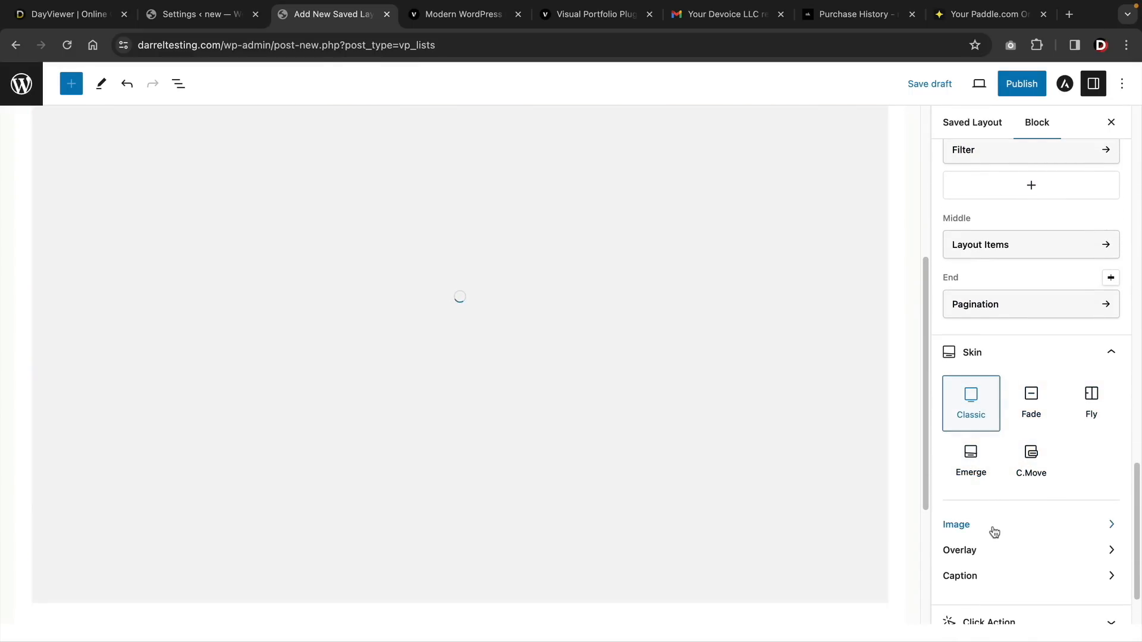
Step: Examine the Classic skin's image settings, including border radius, transform and filter
left_click(993, 529)
scroll(991, 527, "down", 4)
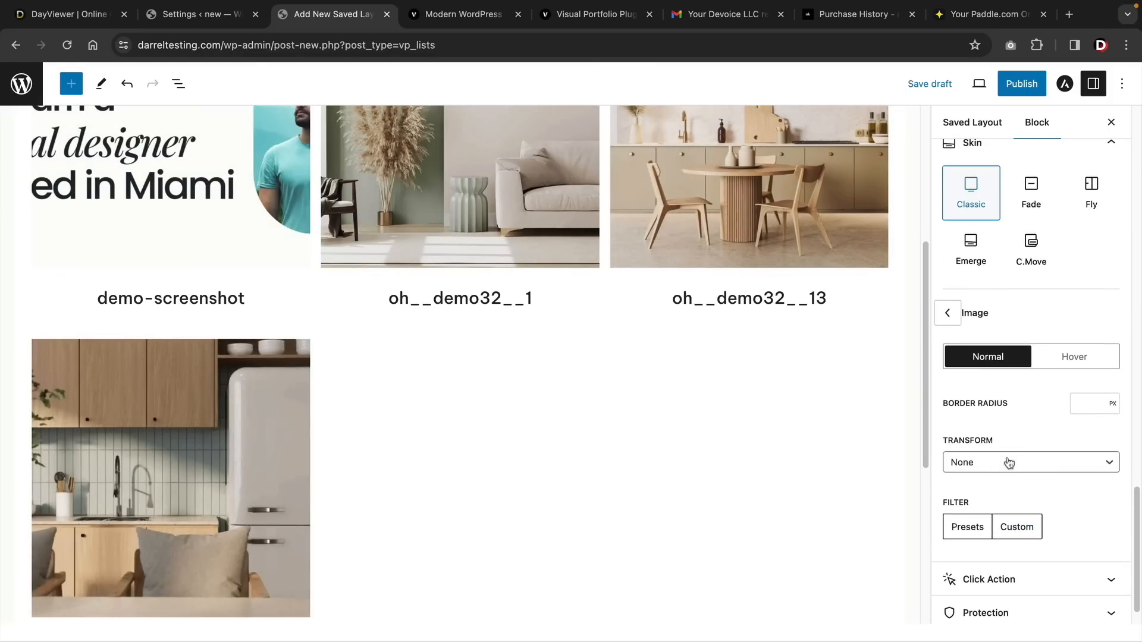
scroll(1007, 446, "down", 1)
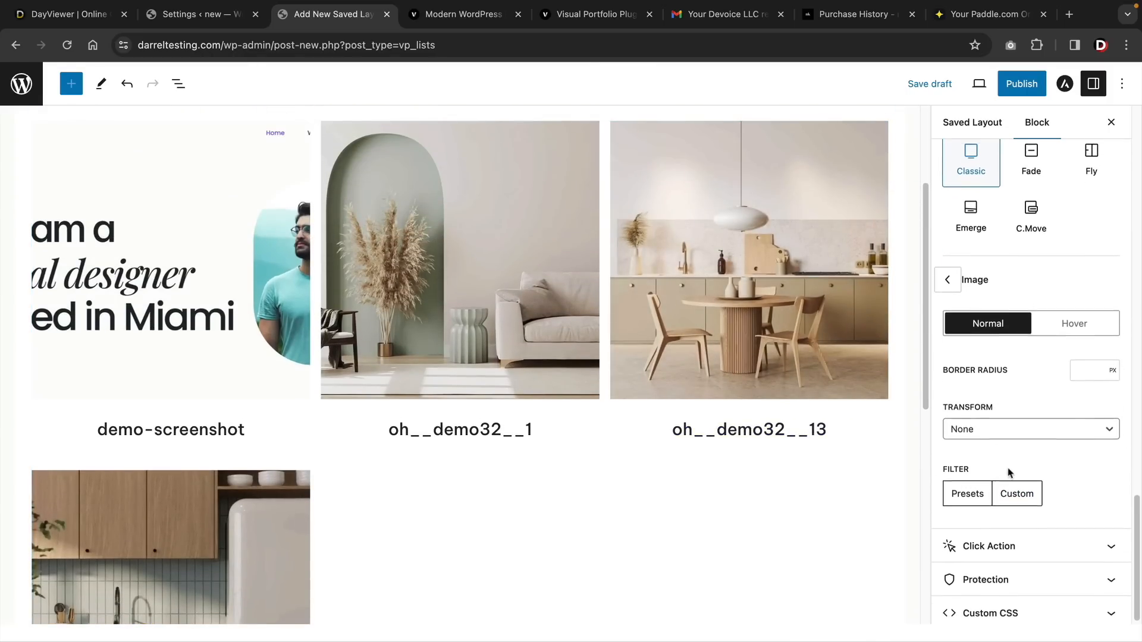
Step: Look through the portfolio block's Click Action settings and enable Add Watermarks to Photos under Protection
left_click(1031, 544)
scroll(974, 327, "down", 10)
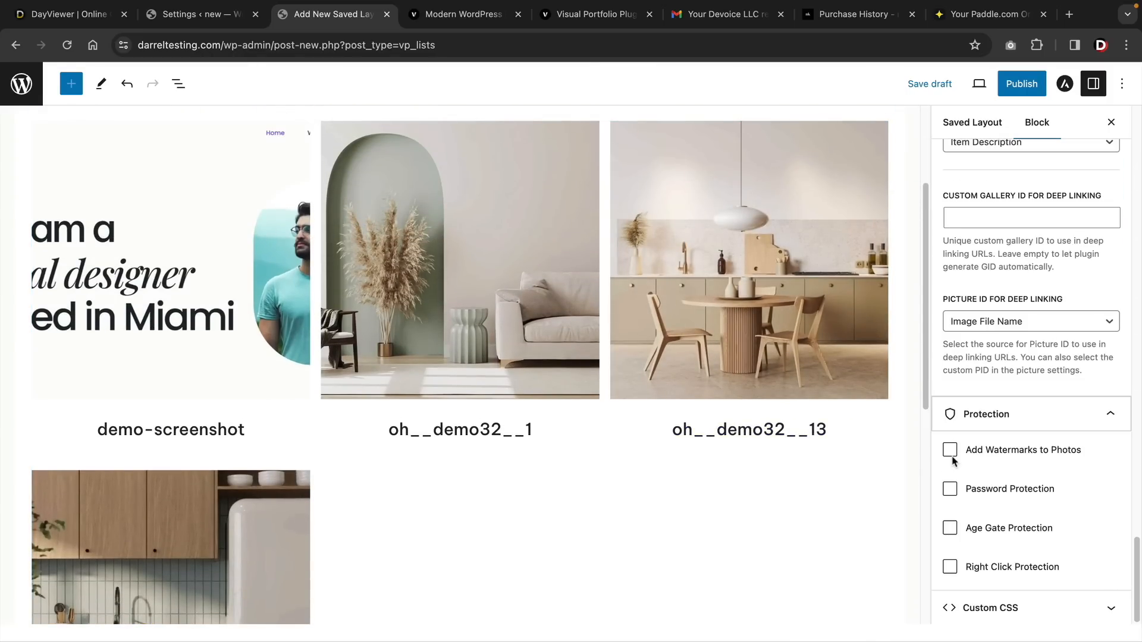
left_click(950, 450)
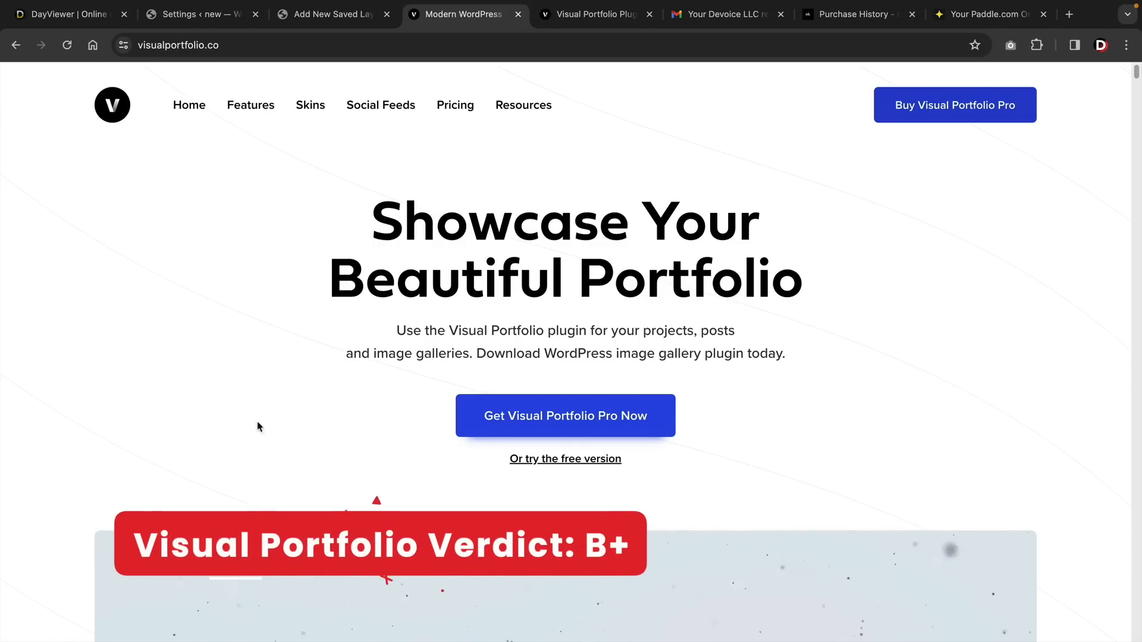
Step: Open the Visual Portfolio Pro pricing page and look through it
left_click(924, 119)
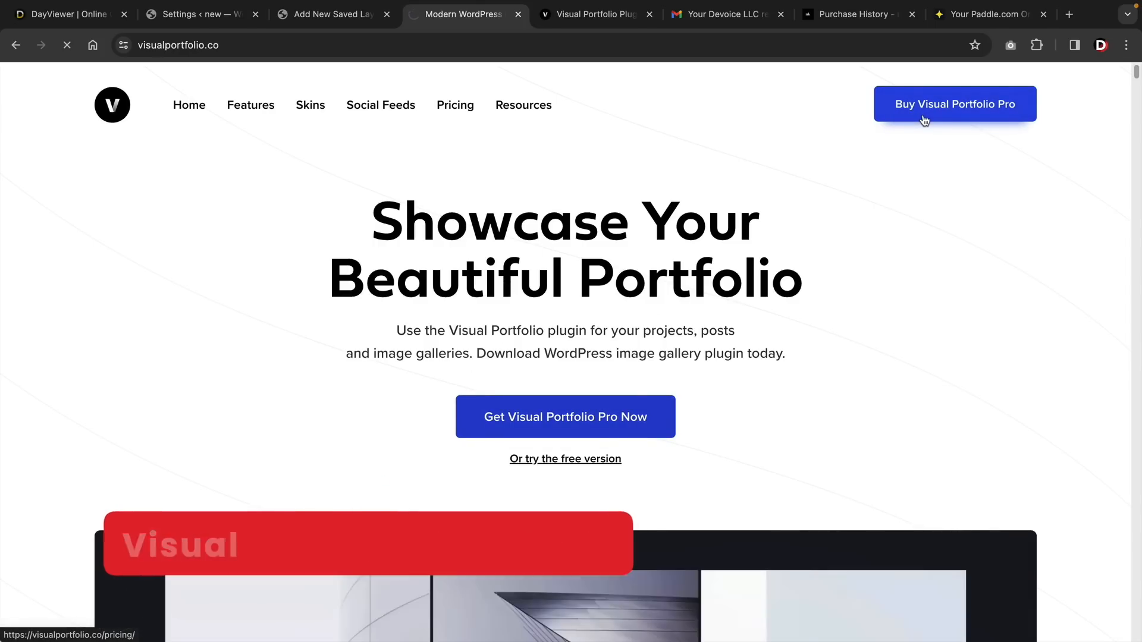
scroll(437, 324, "down", 3)
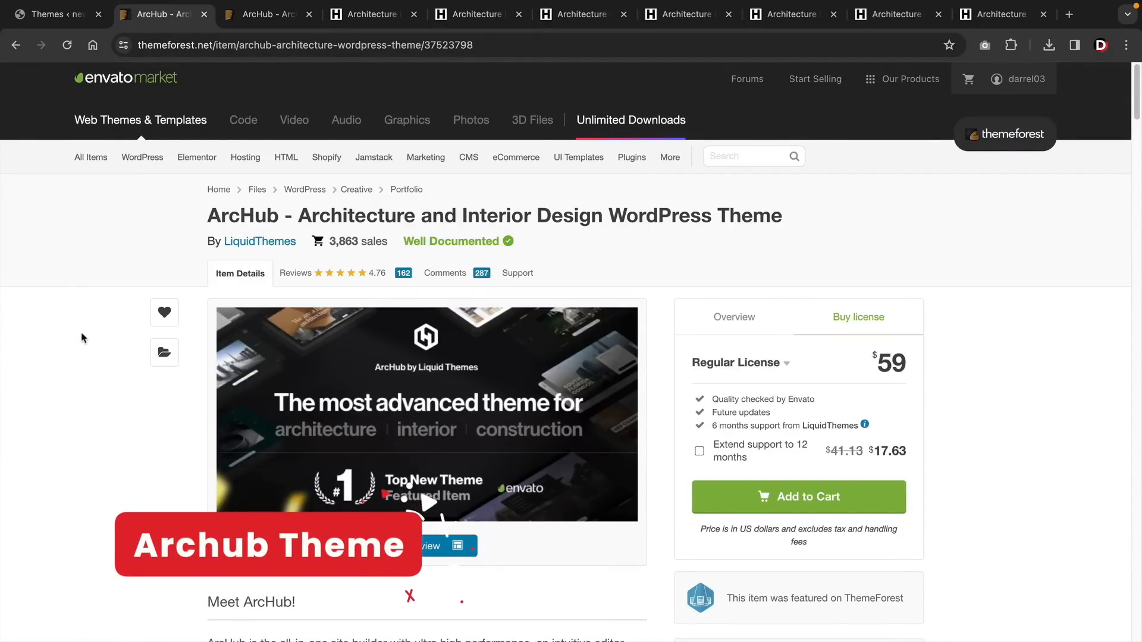
Step: View ArcHub's project slider demo, accept its cookie notice, and swipe through the dark demo's hero slides
left_click(373, 14)
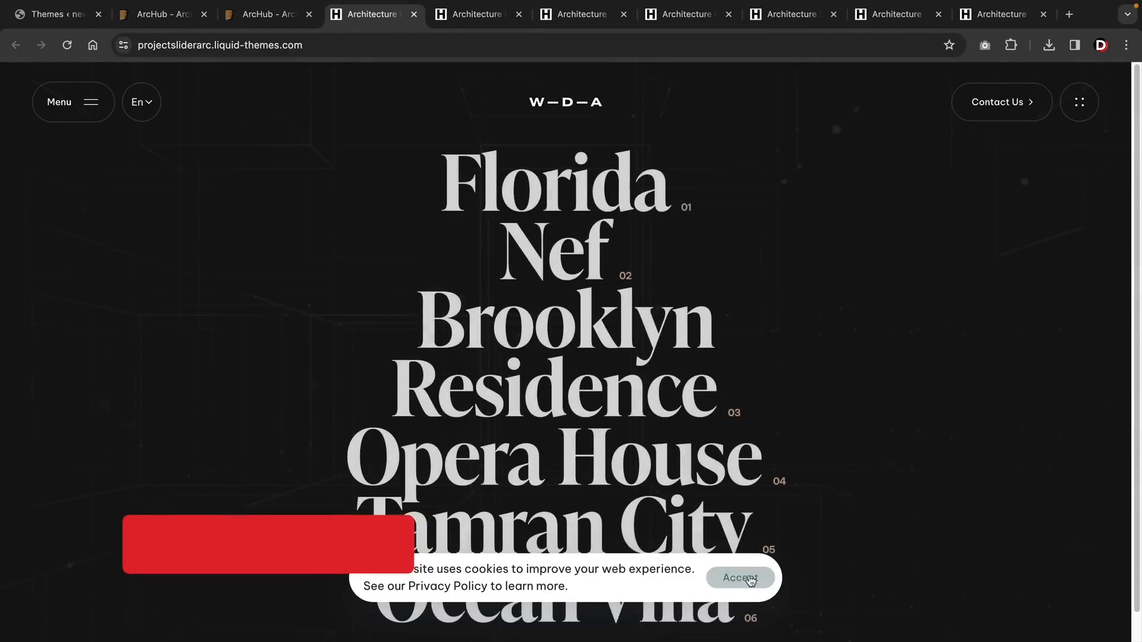
left_click(750, 580)
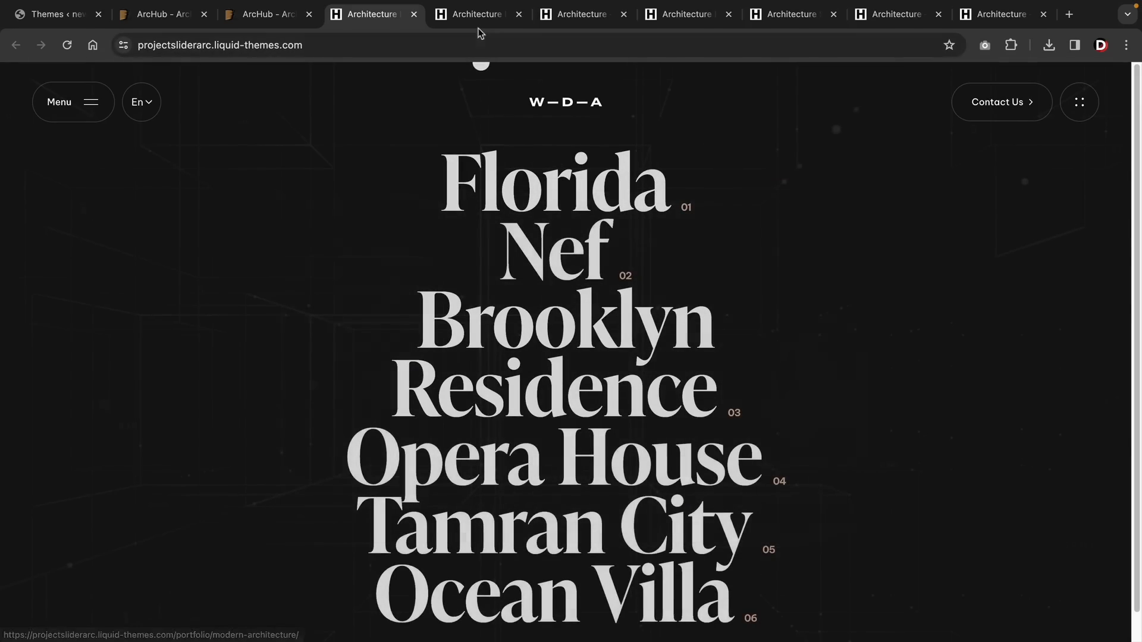
left_click(484, 24)
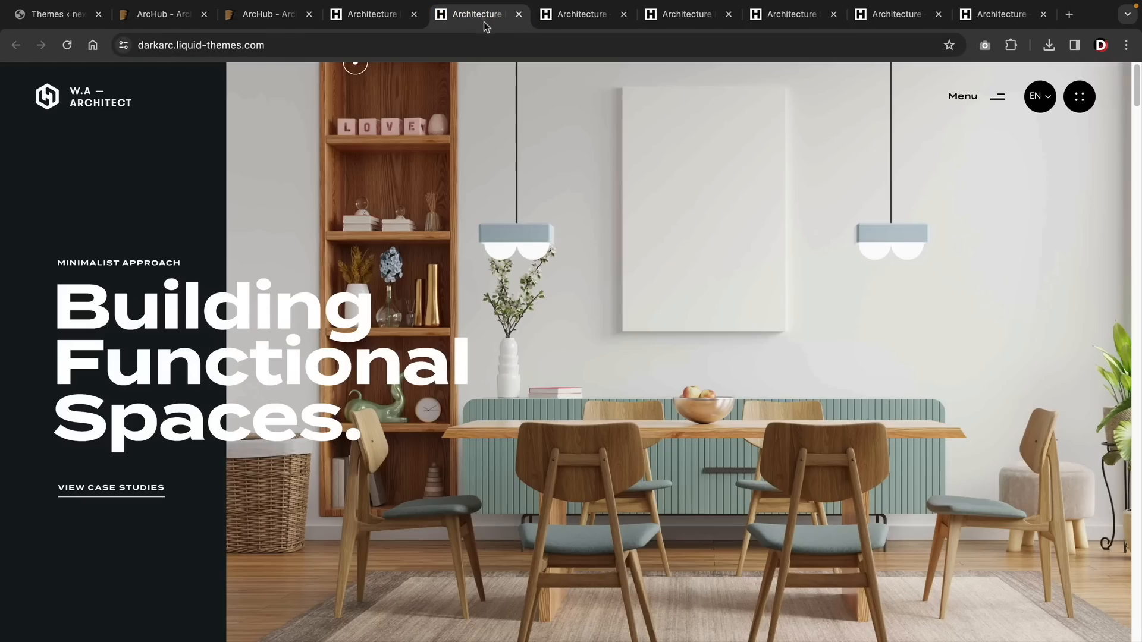
left_click_drag(783, 331, 244, 316)
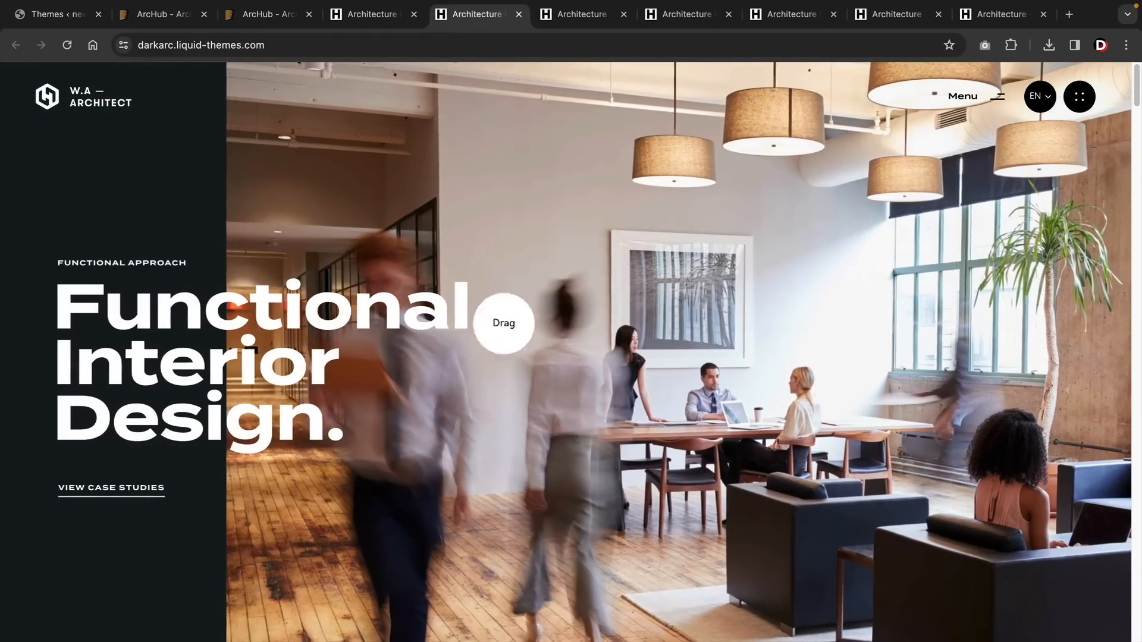
left_click_drag(794, 263, 181, 245)
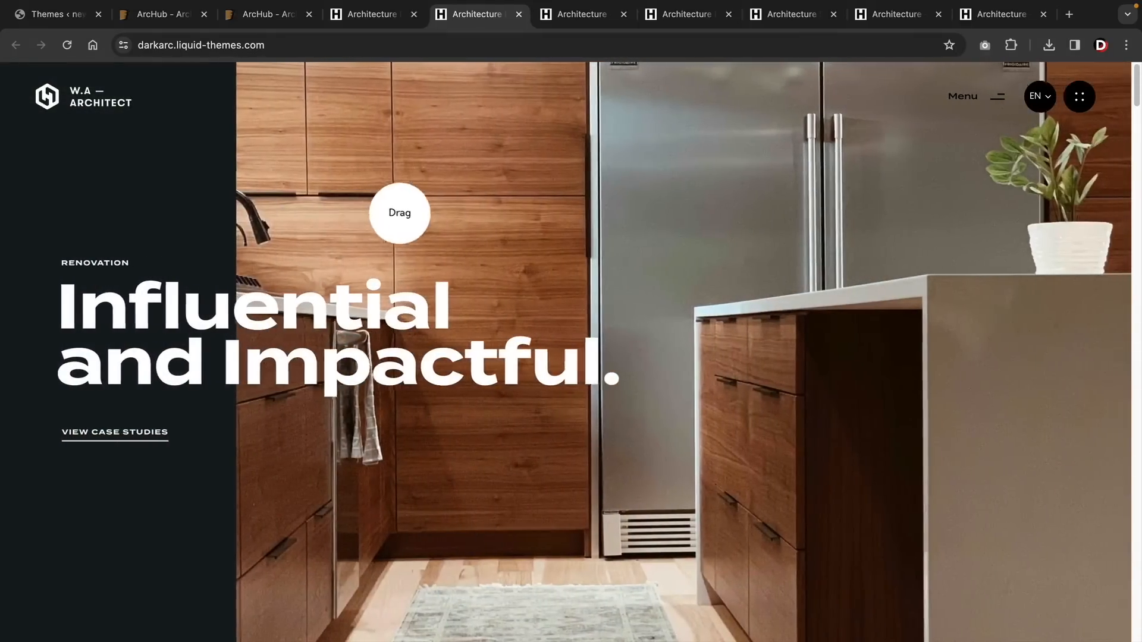
Step: Go through the modern blocks demo's full-screen slides from WDA City to Tokyo City
left_click(580, 19)
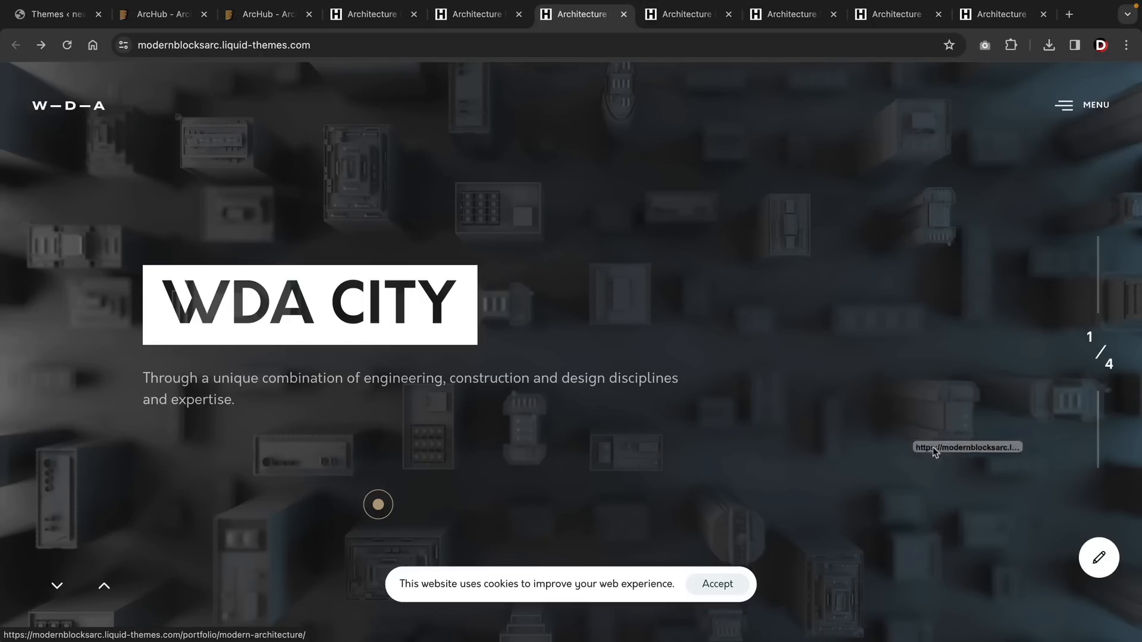
scroll(1018, 397, "down", 2)
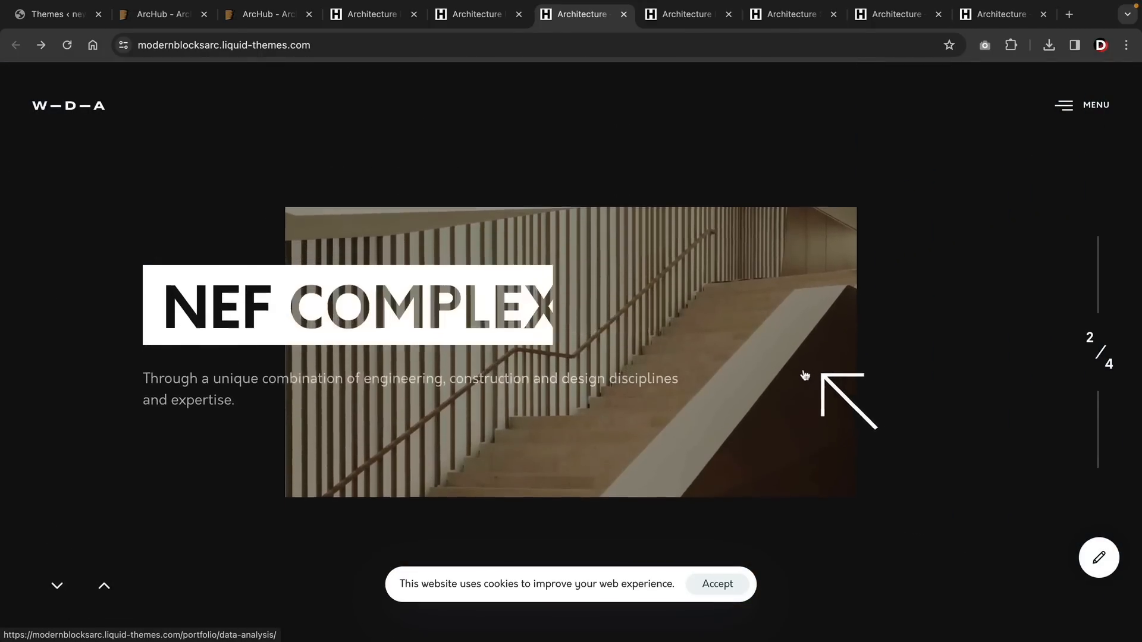
scroll(767, 364, "down", 2)
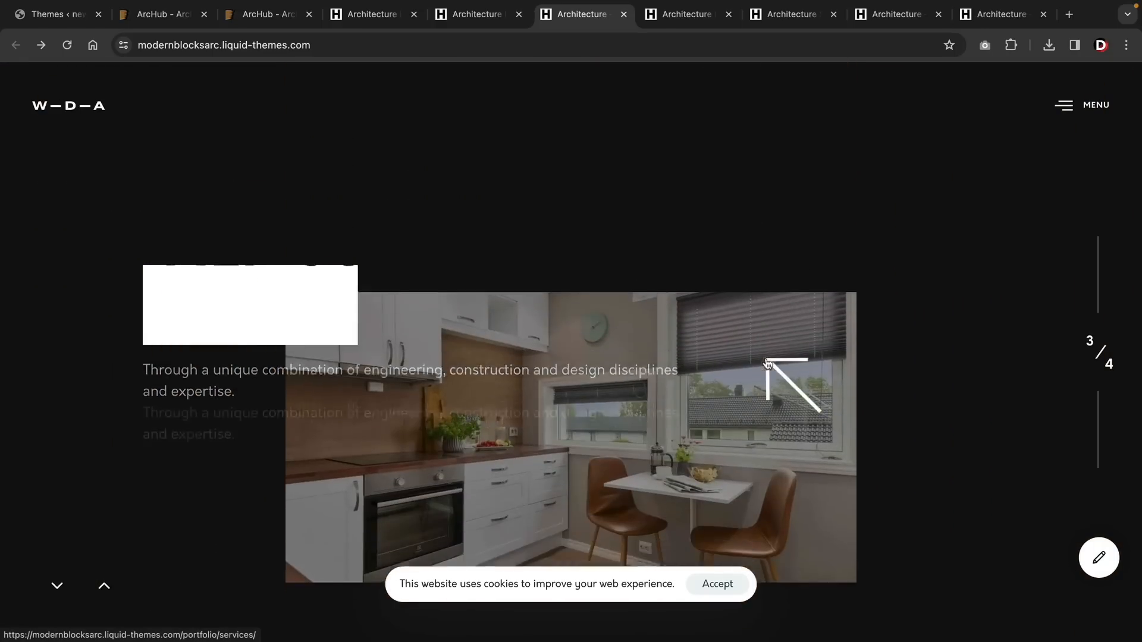
scroll(767, 364, "down", 2)
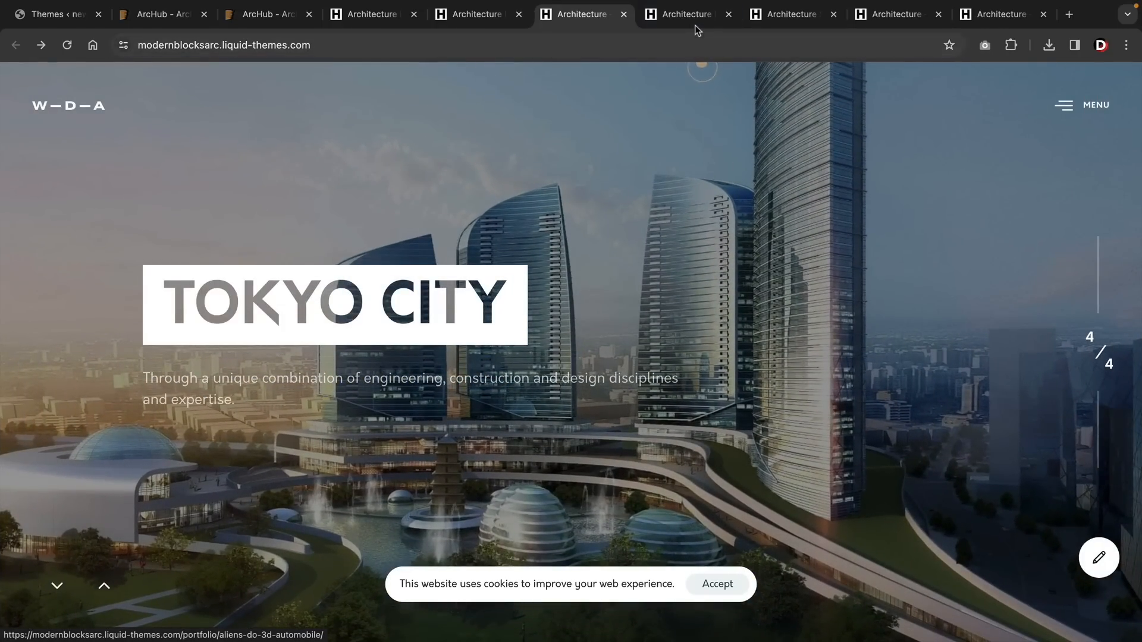
Step: Advance through the interior demo's hero slides, and view the ArcStudio demo's slider and Recent Projects section
left_click(693, 22)
left_click_drag(709, 298, 644, 300)
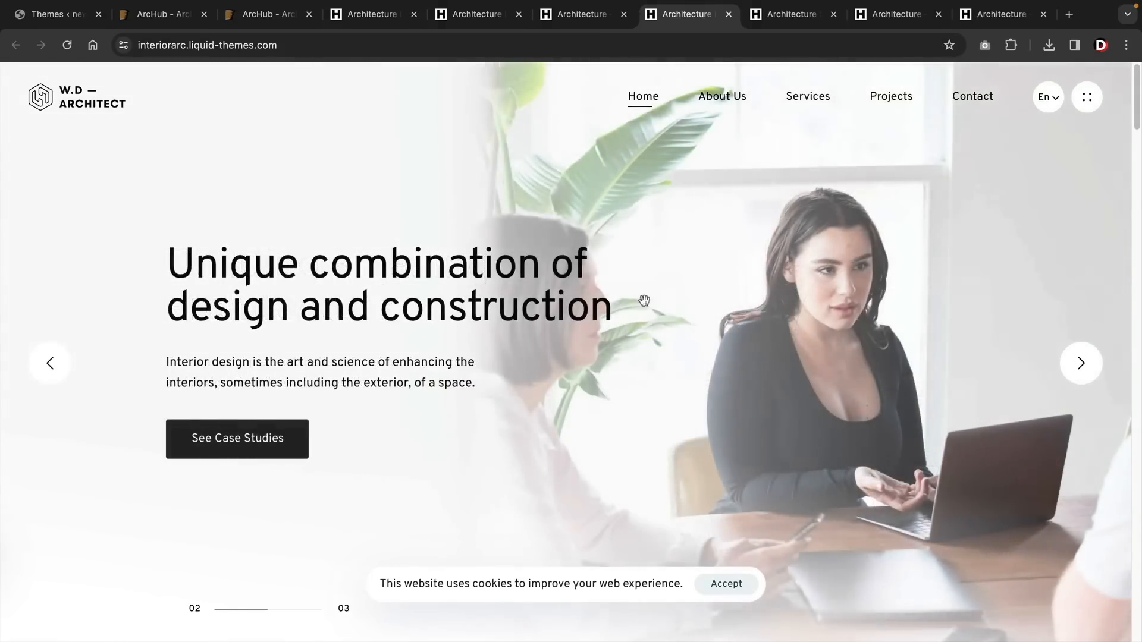
left_click(1078, 364)
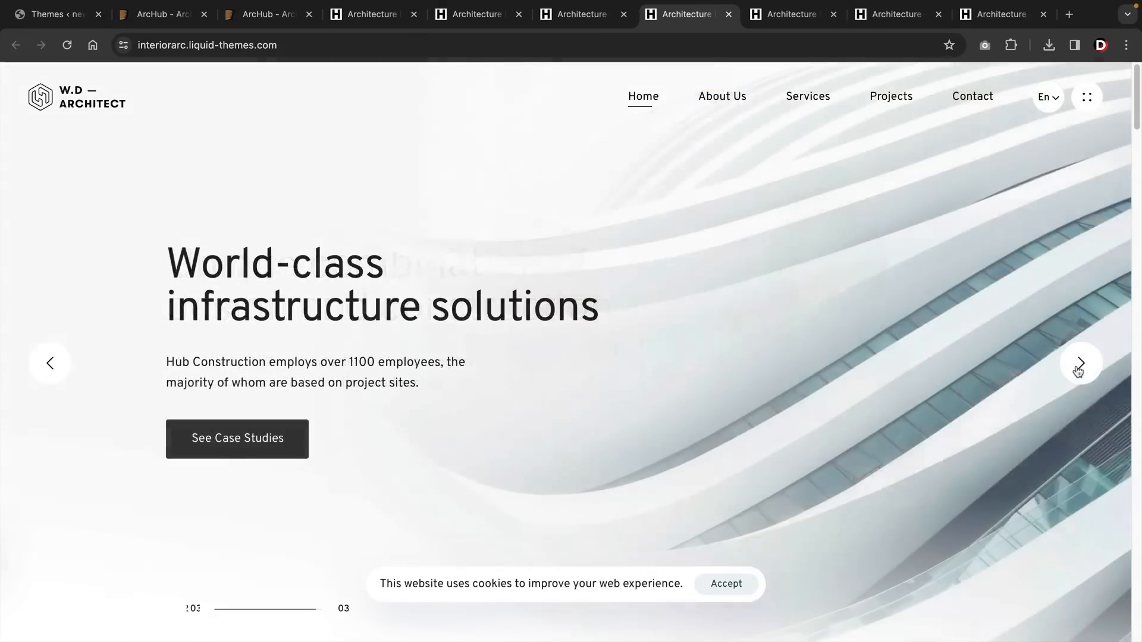
left_click(782, 15)
left_click_drag(944, 330, 273, 386)
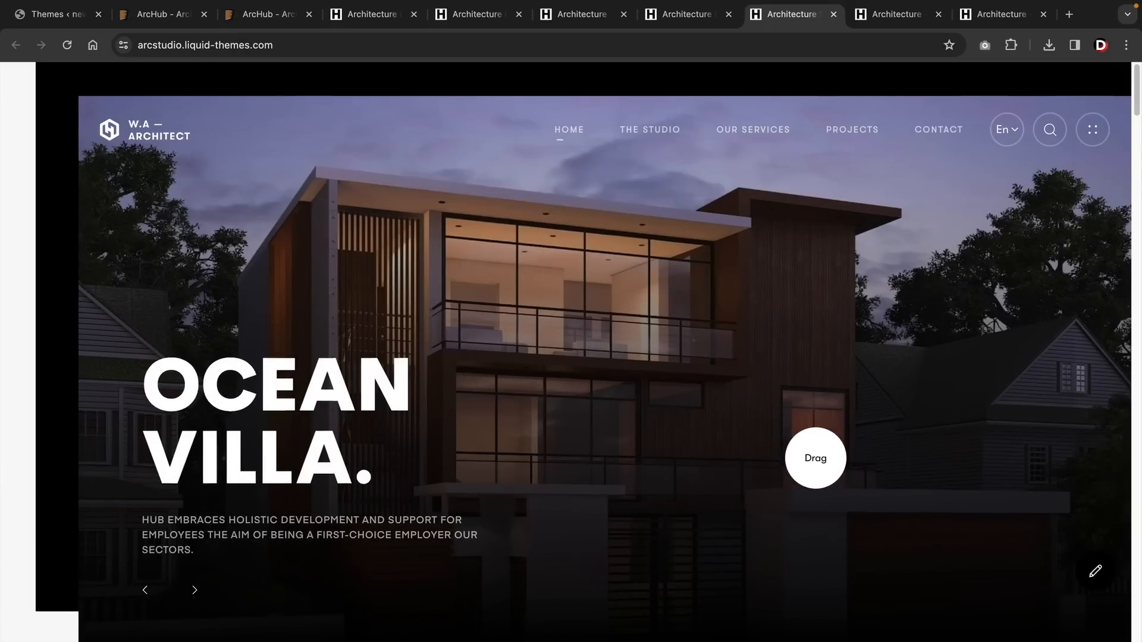
scroll(815, 458, "down", 10)
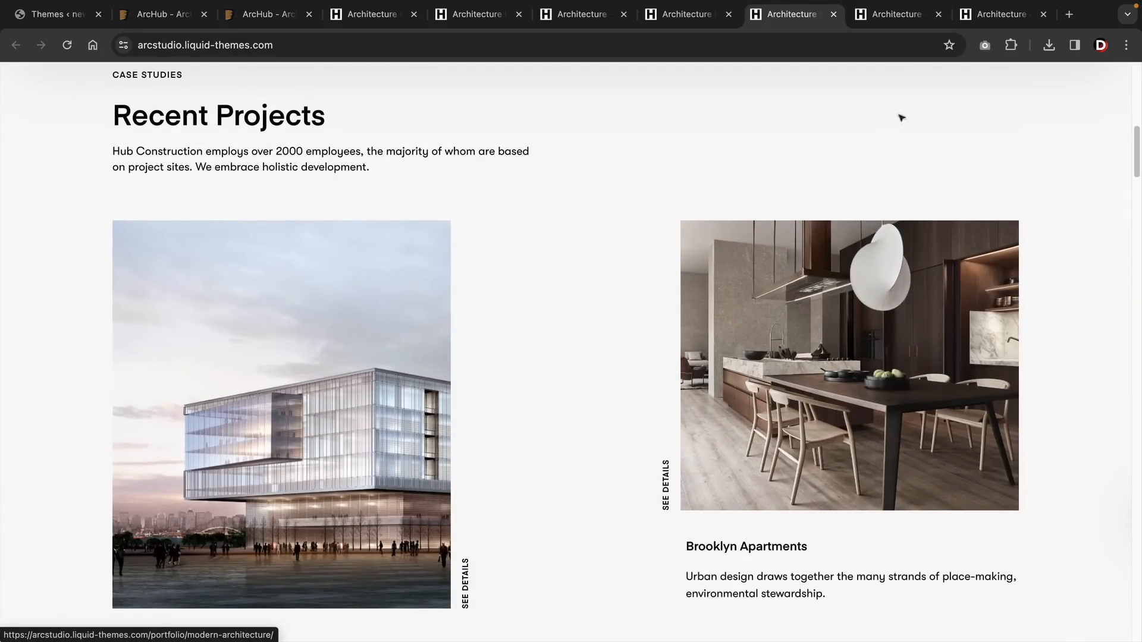
Step: Browse the project slides of the portfolio demo, including Ocean Villa
left_click(896, 14)
left_click_drag(736, 399, 394, 461)
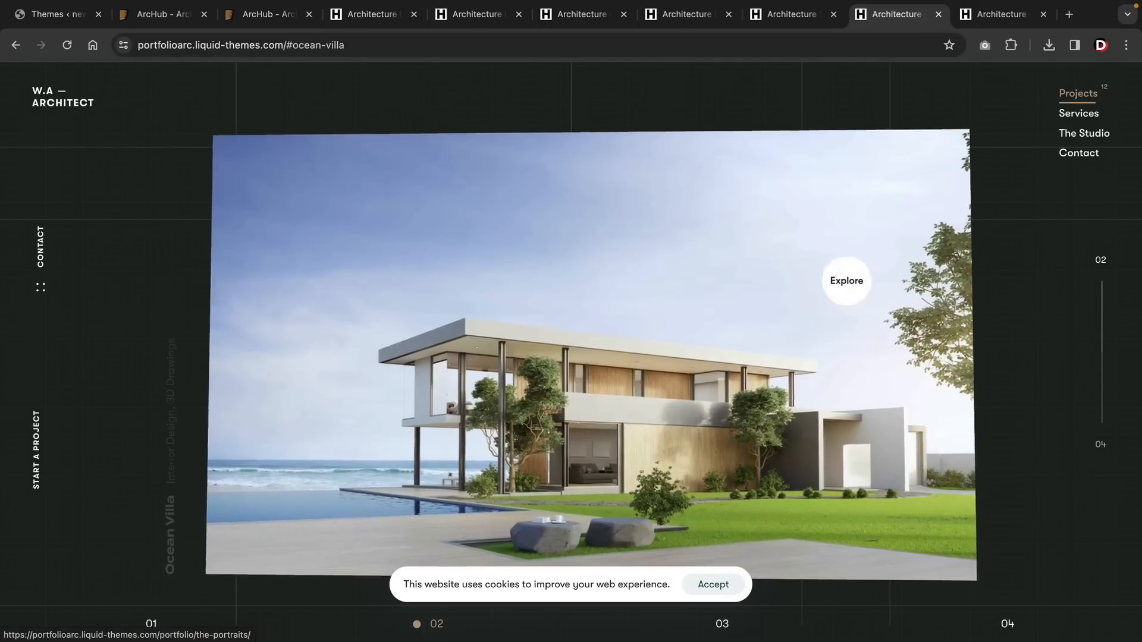
scroll(514, 183, "down", 3)
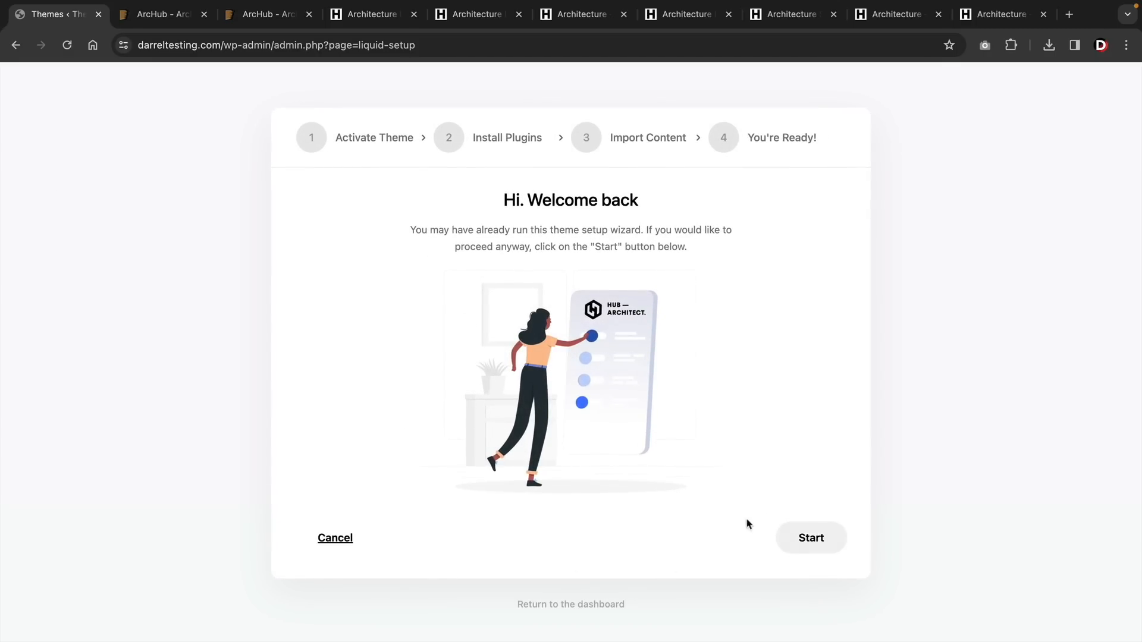
Step: Start the ArcHub theme setup wizard, check its plugin list and run the plugin installation
left_click(822, 544)
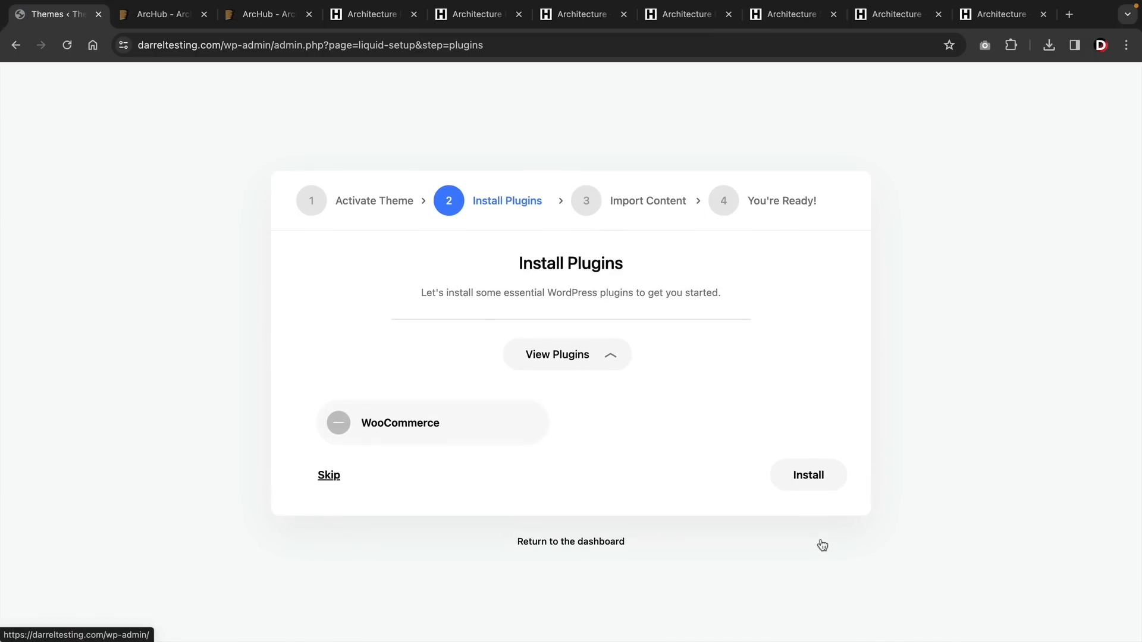
left_click(617, 355)
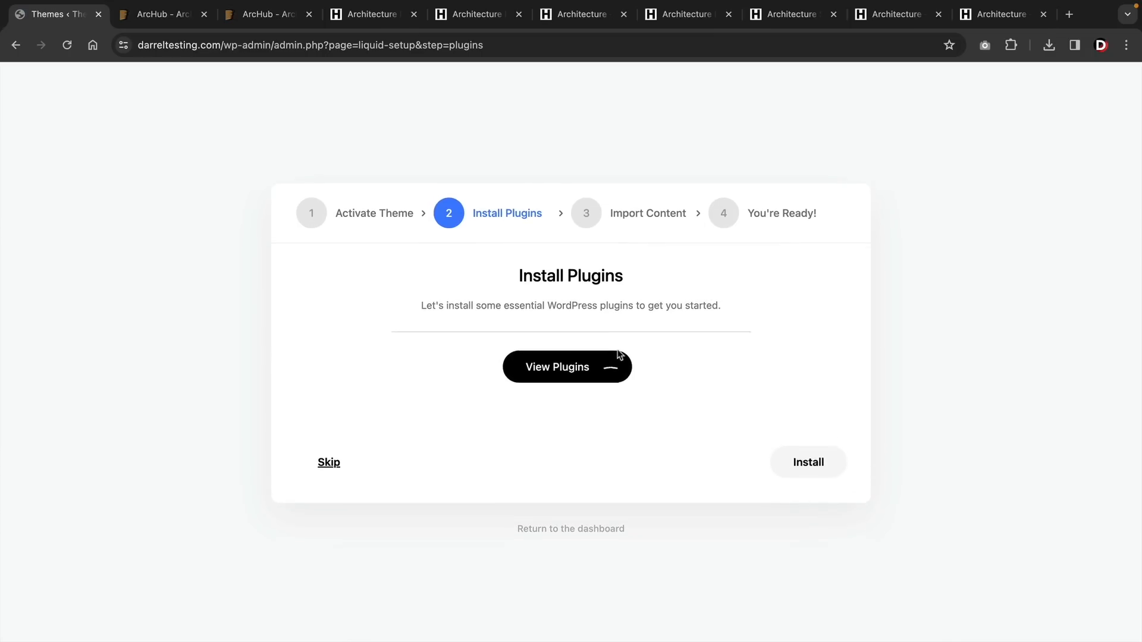
left_click(808, 445)
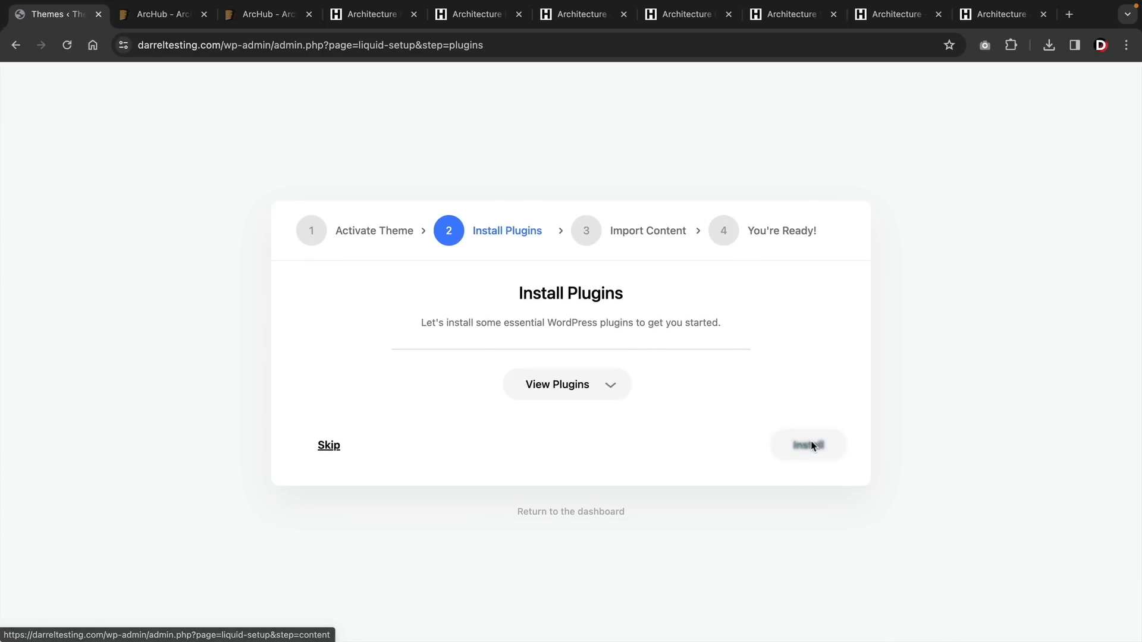
Step: Browse the importable demo templates in the wizard's Import Content stage, from Interior Design 2 to Construction Company
scroll(711, 301, "down", 10)
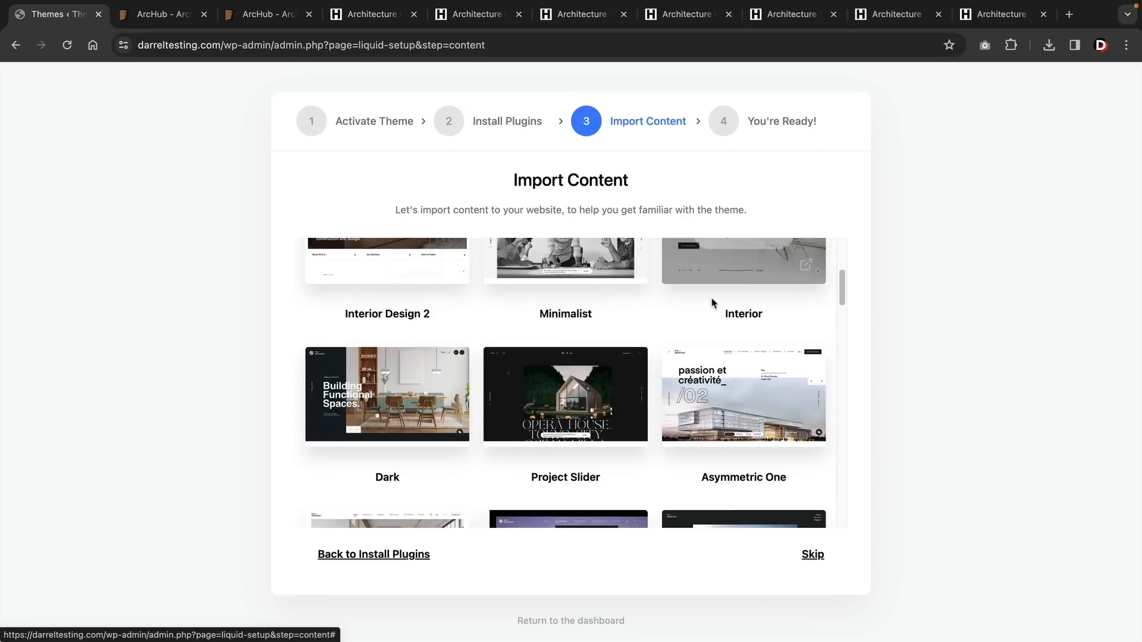
scroll(712, 303, "down", 5)
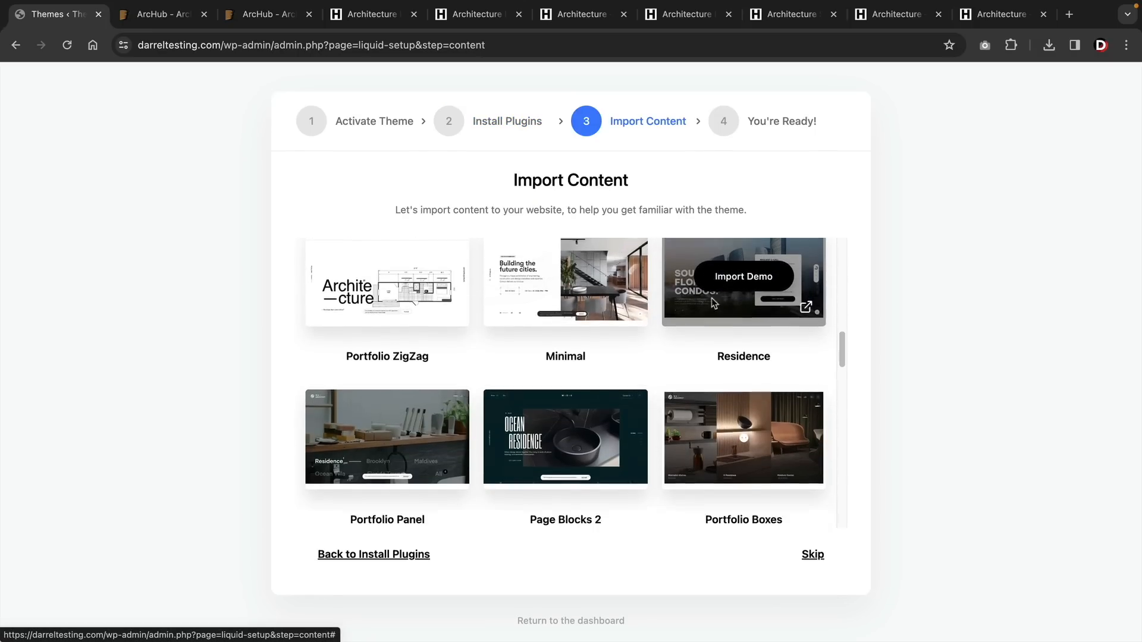
scroll(712, 304, "down", 5)
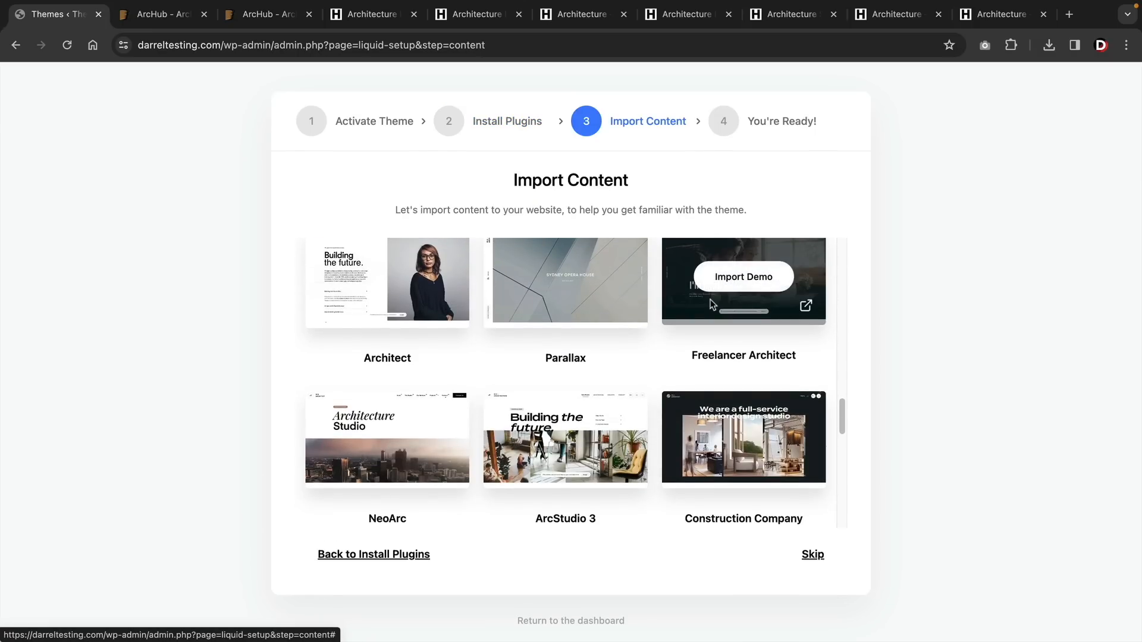
Step: Browse the remaining importable demos through Classic Five, return to the upper rows, and open the live preview of the minimal architecture demo
scroll(711, 305, "down", 3)
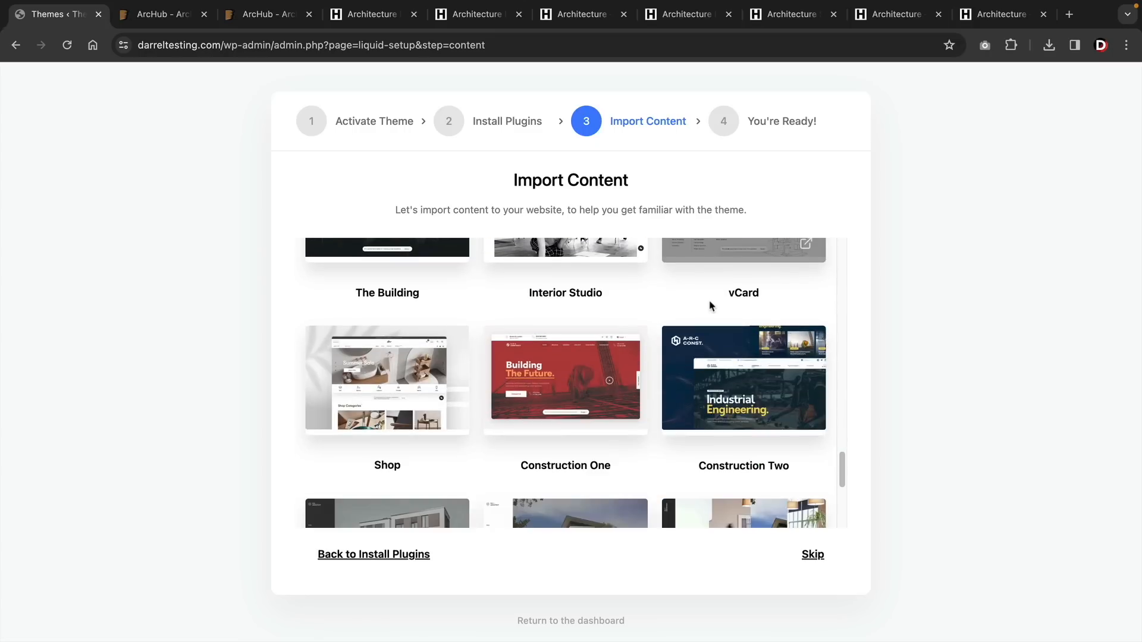
scroll(710, 304, "down", 4)
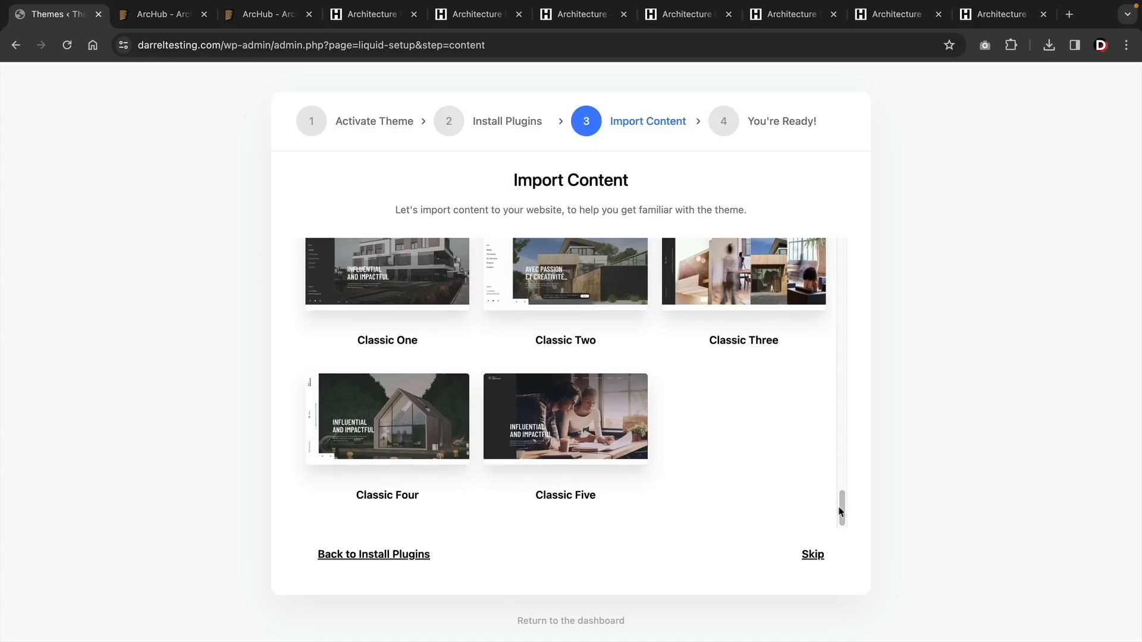
left_click_drag(841, 505, 846, 214)
scroll(743, 339, "down", 2)
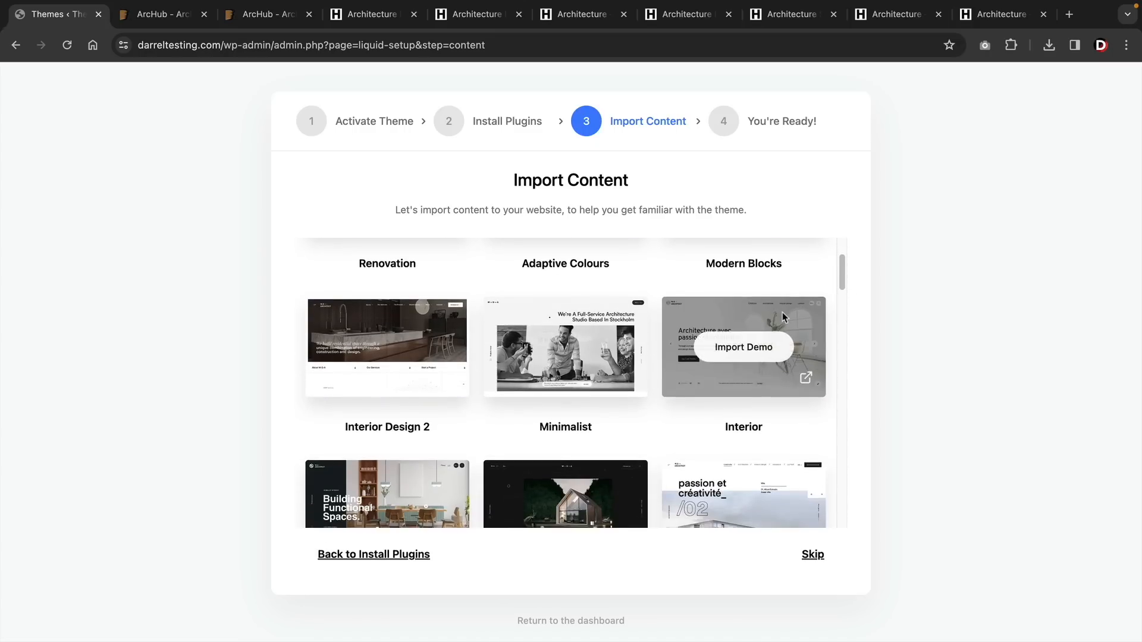
scroll(755, 321, "down", 3)
left_click(754, 322)
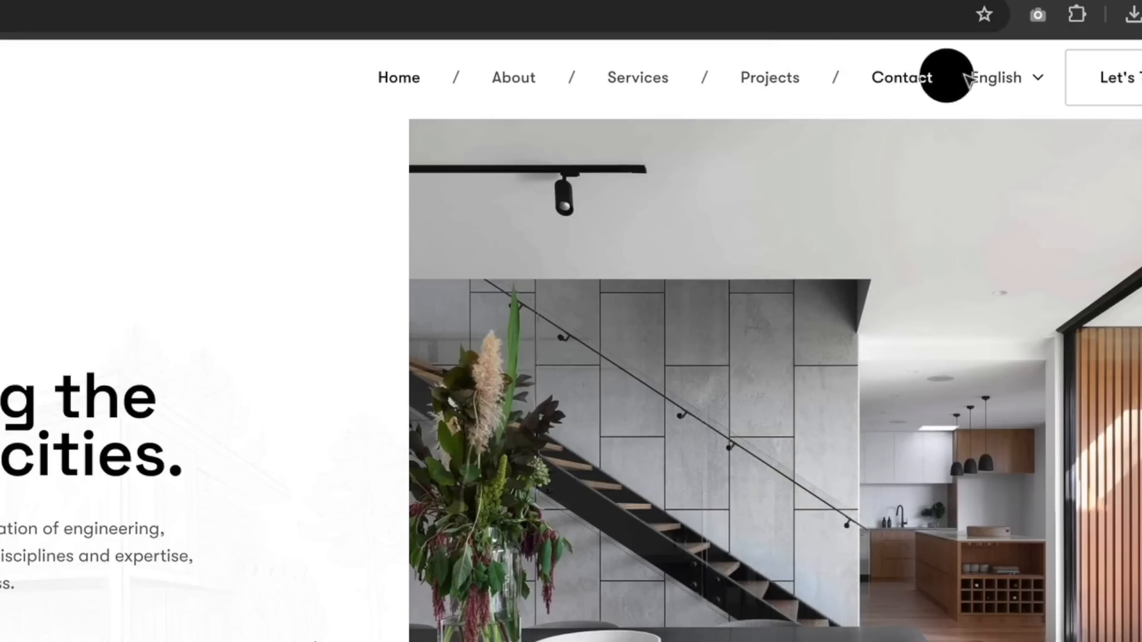
Step: Review the minimal architecture demo's homepage from the hero through the team and services sections, and view its project pages
mouse_move(798, 77)
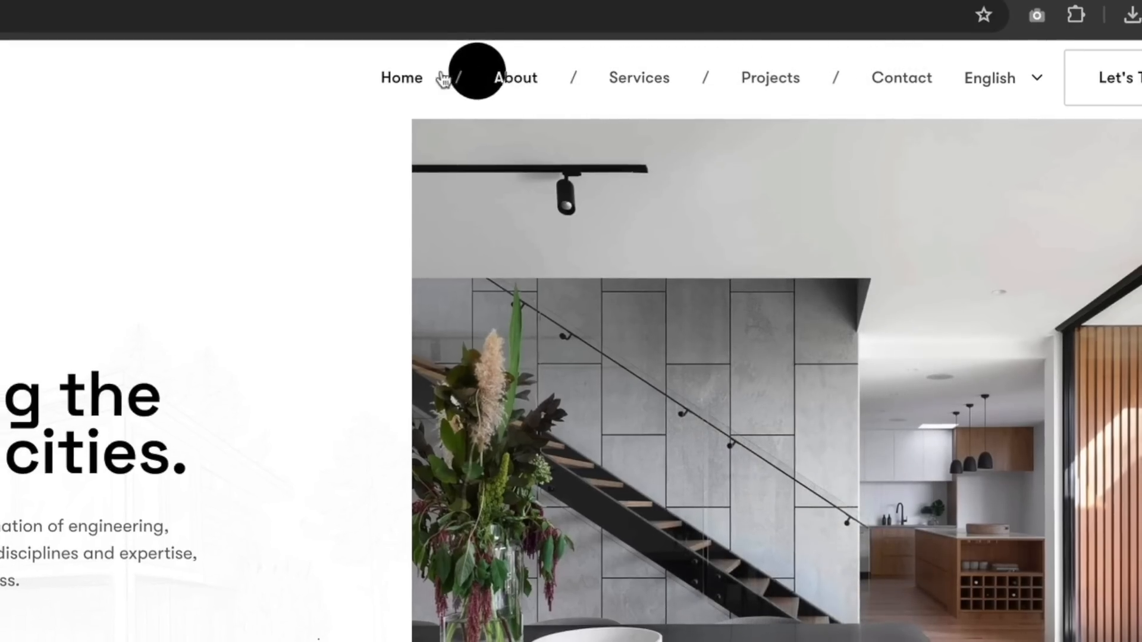
scroll(491, 264, "down", 15)
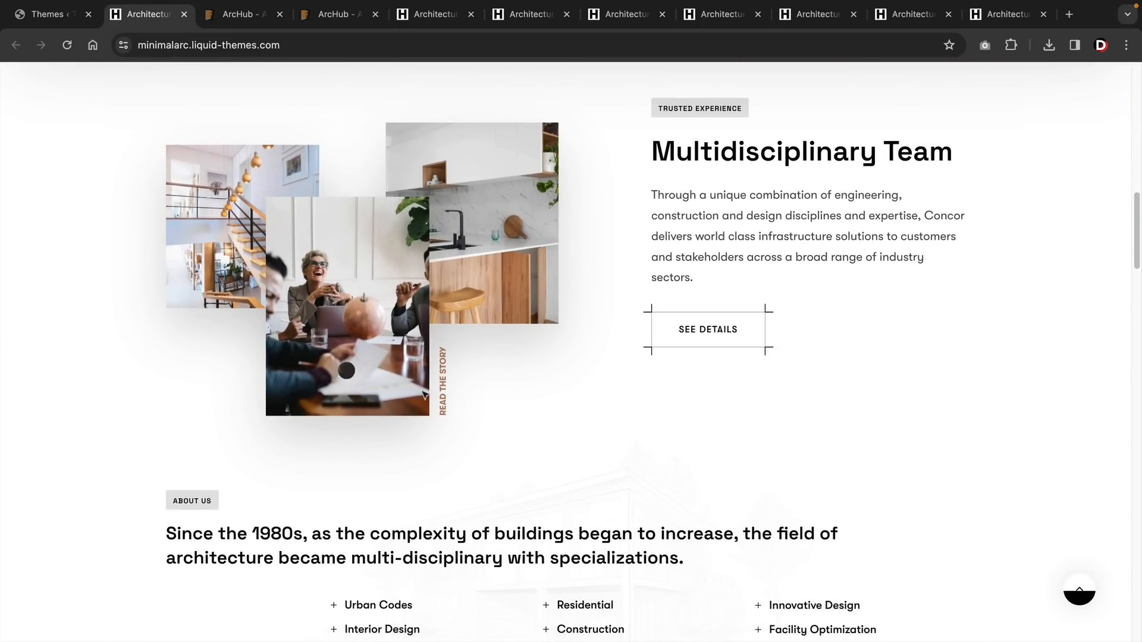
scroll(479, 276, "down", 8)
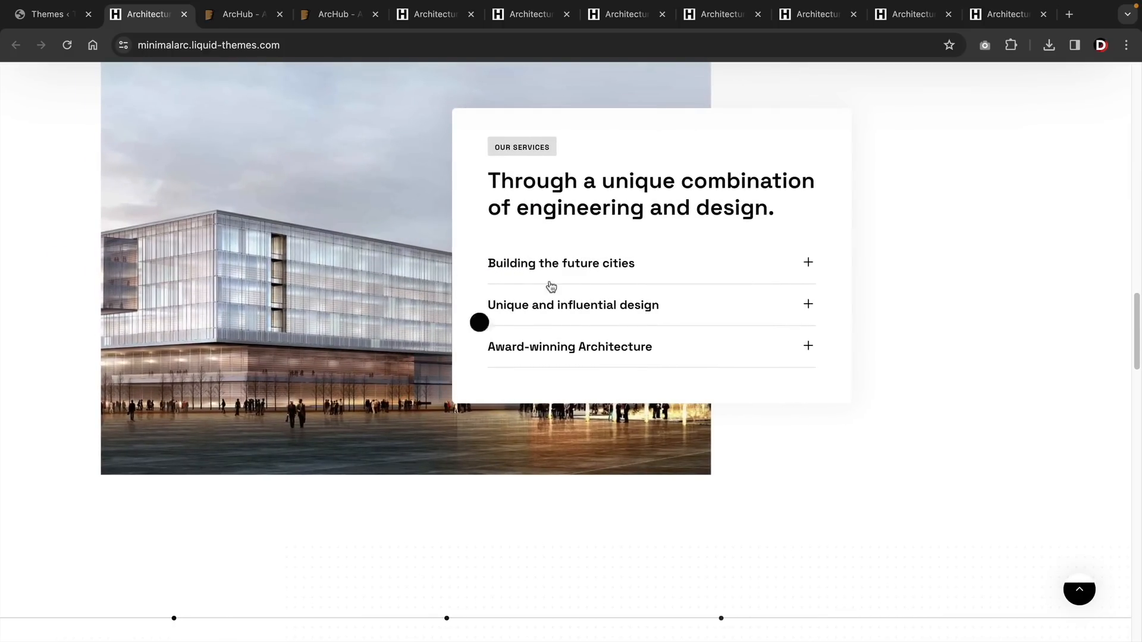
scroll(489, 311, "up", 2)
scroll(498, 317, "down", 10)
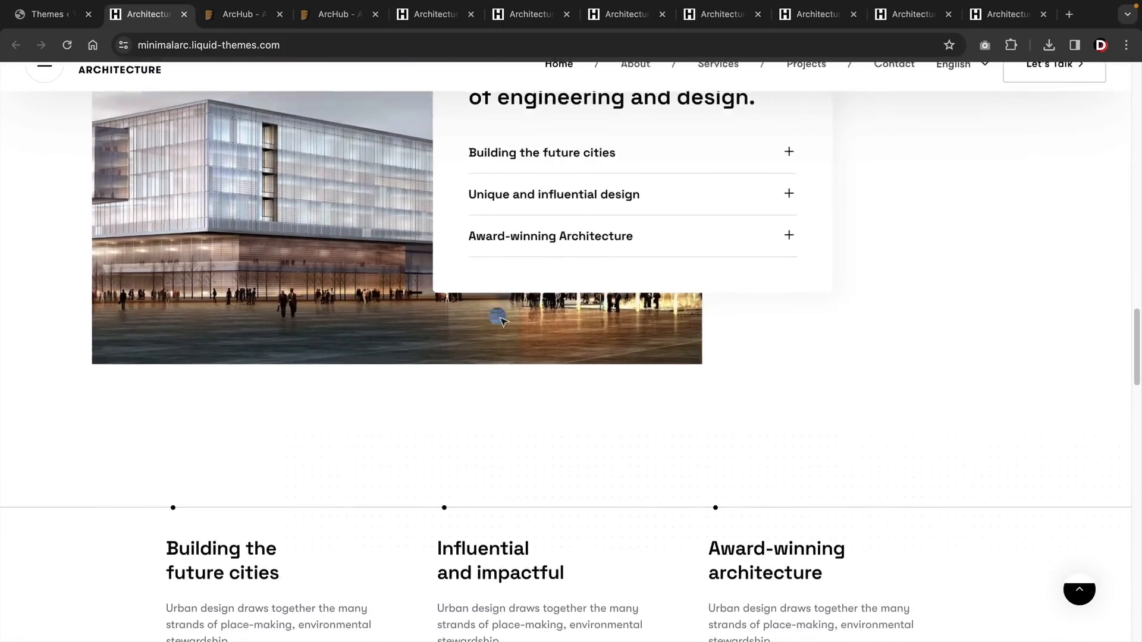
scroll(498, 316, "down", 10)
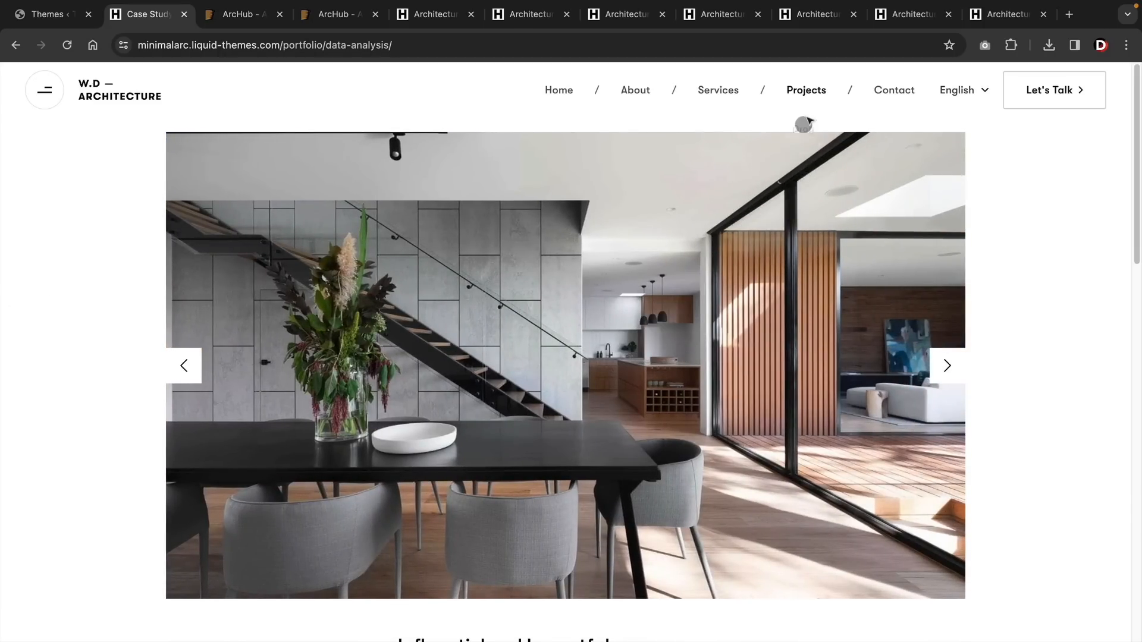
left_click(806, 95)
mouse_move(796, 92)
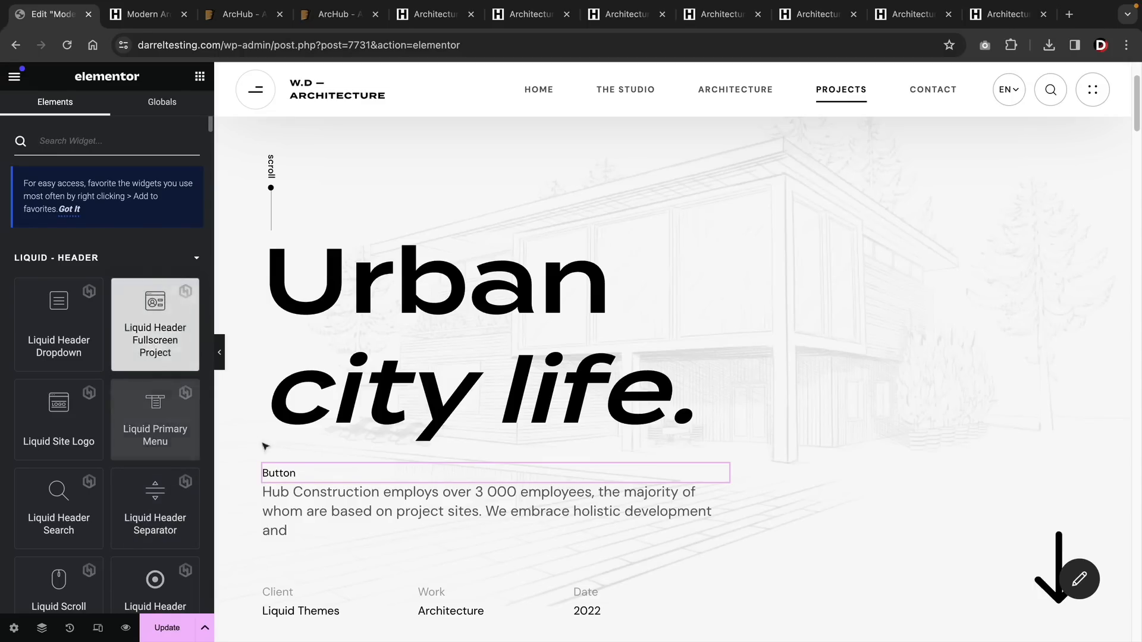
Step: Delete the Button widget below the "Urban city life." heading and add a Liquid Header Iconbox widget in that spot
right_click(287, 471)
left_click(333, 614)
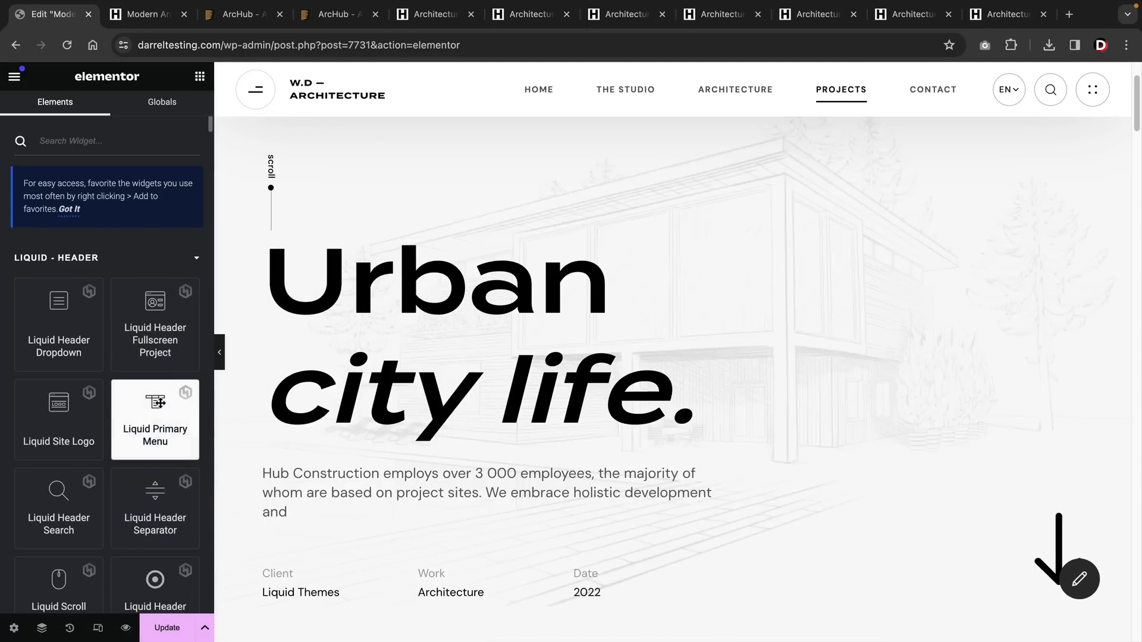
scroll(158, 521, "down", 1)
left_click_drag(159, 522, 611, 438)
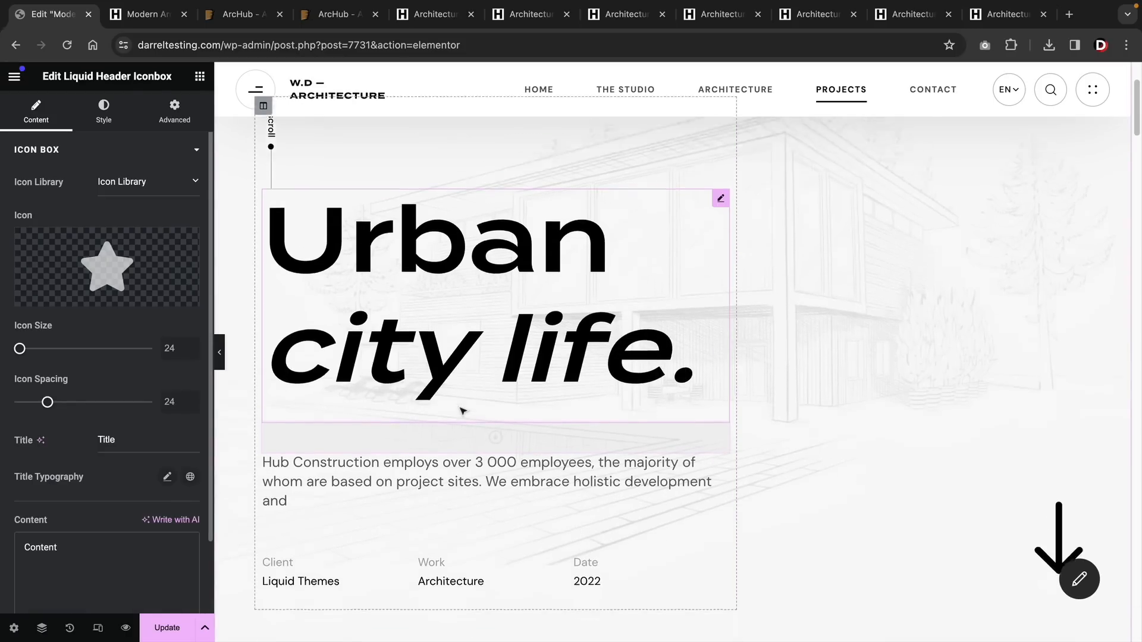
Step: Collapse the Company item in the footer's custom menu and expand the settings of the item after it
scroll(395, 397, "down", 2)
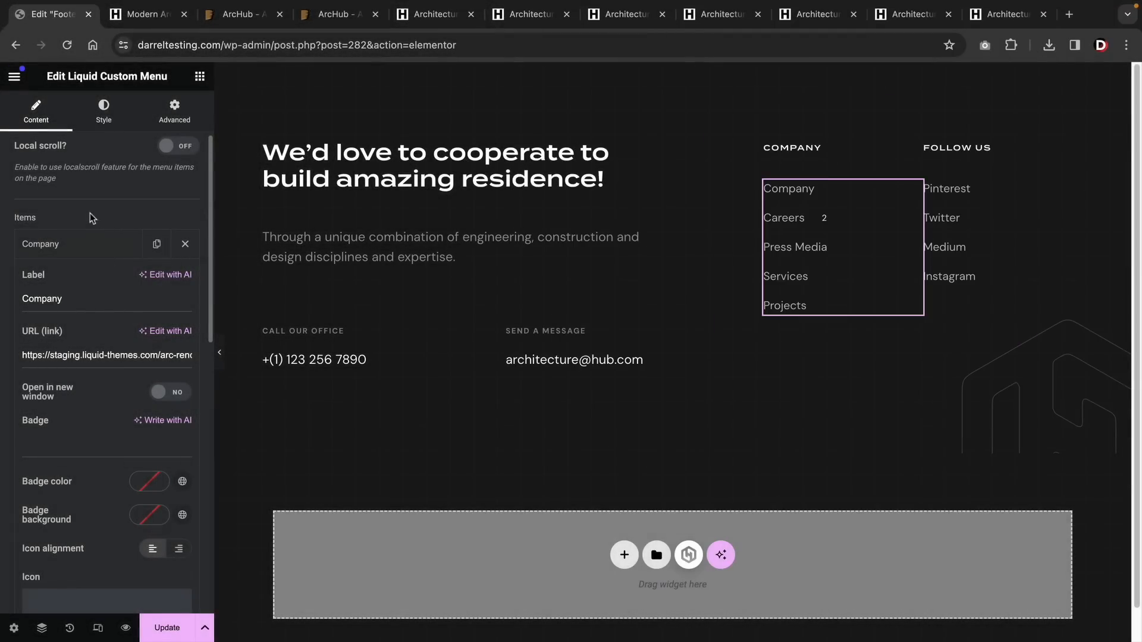
left_click(93, 244)
left_click(95, 285)
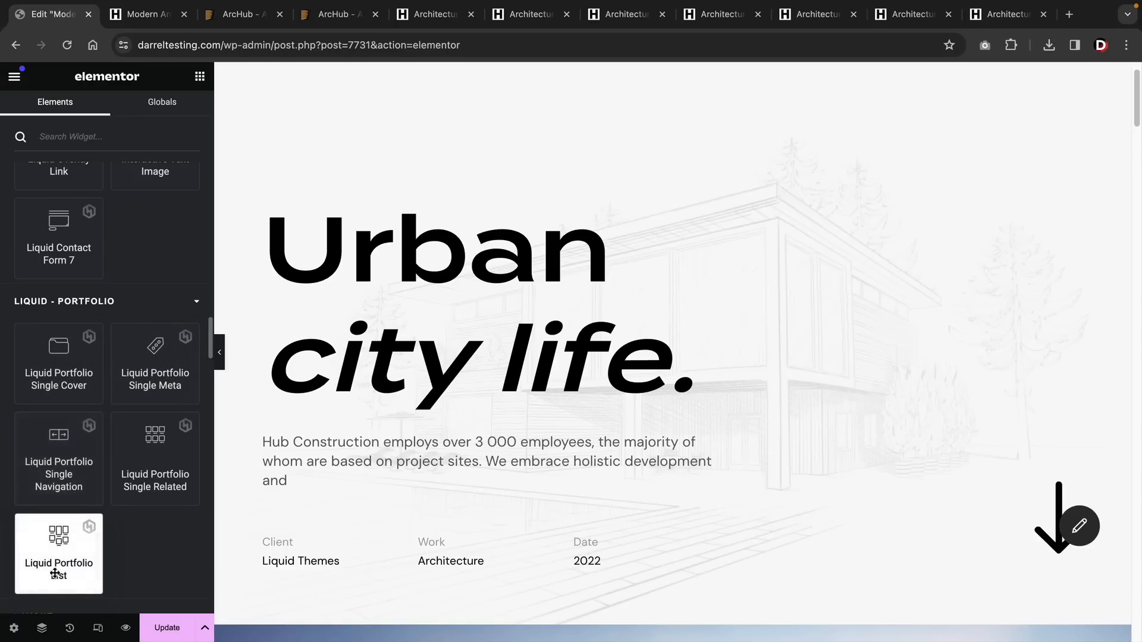
Step: Add a Liquid Portfolio List widget below the "Urban city life." heading and view its project grid
scroll(167, 446, "down", 1)
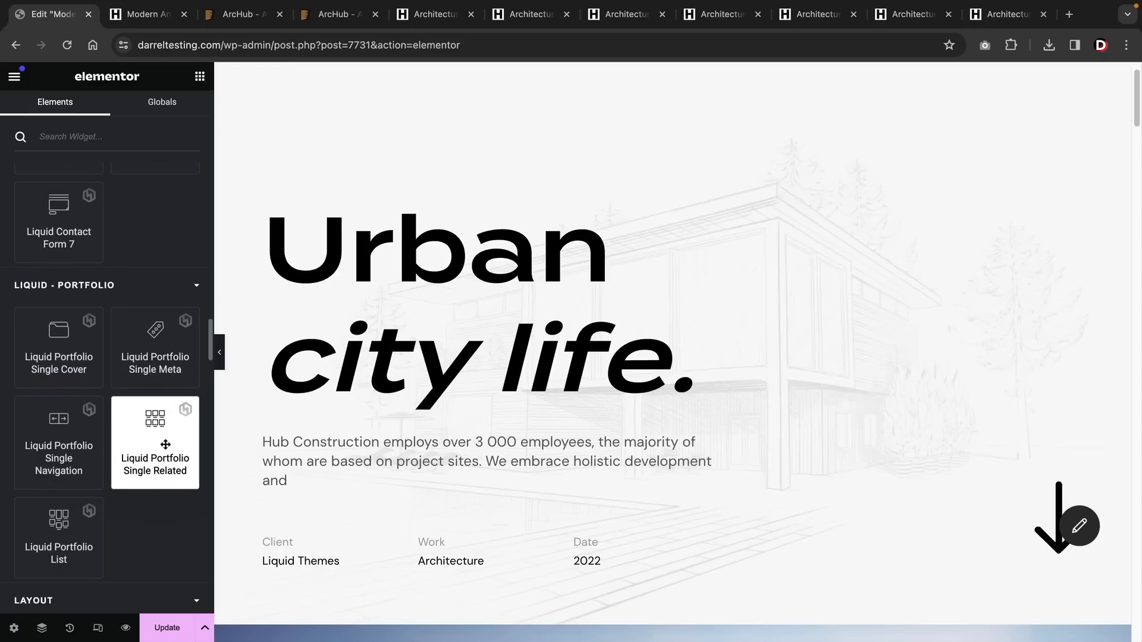
left_click_drag(58, 535, 320, 412)
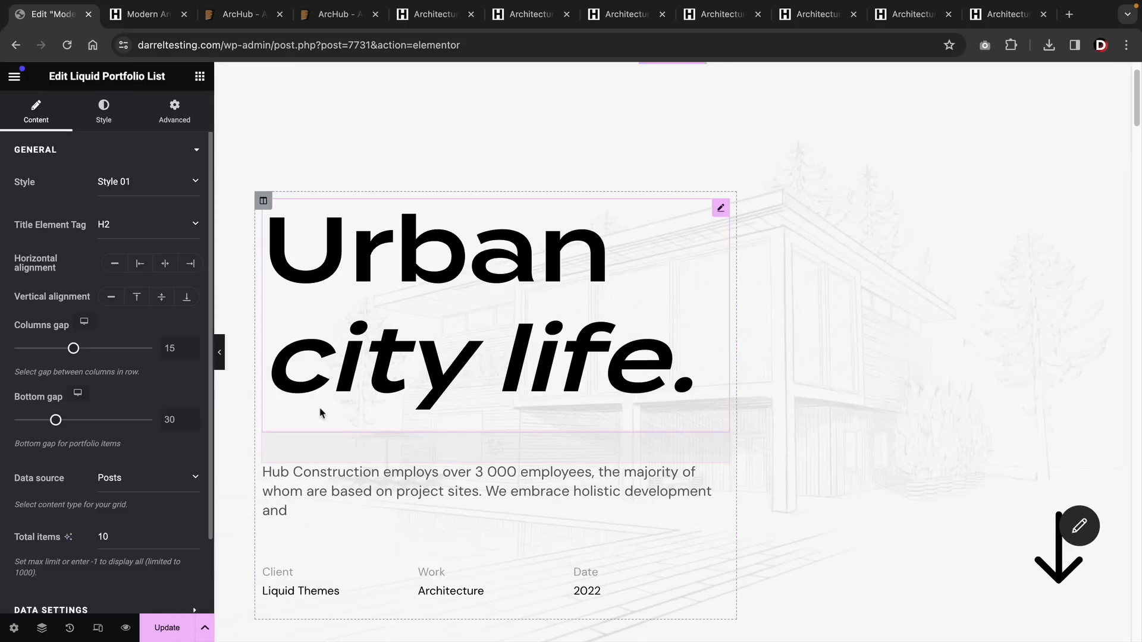
scroll(320, 413, "down", 3)
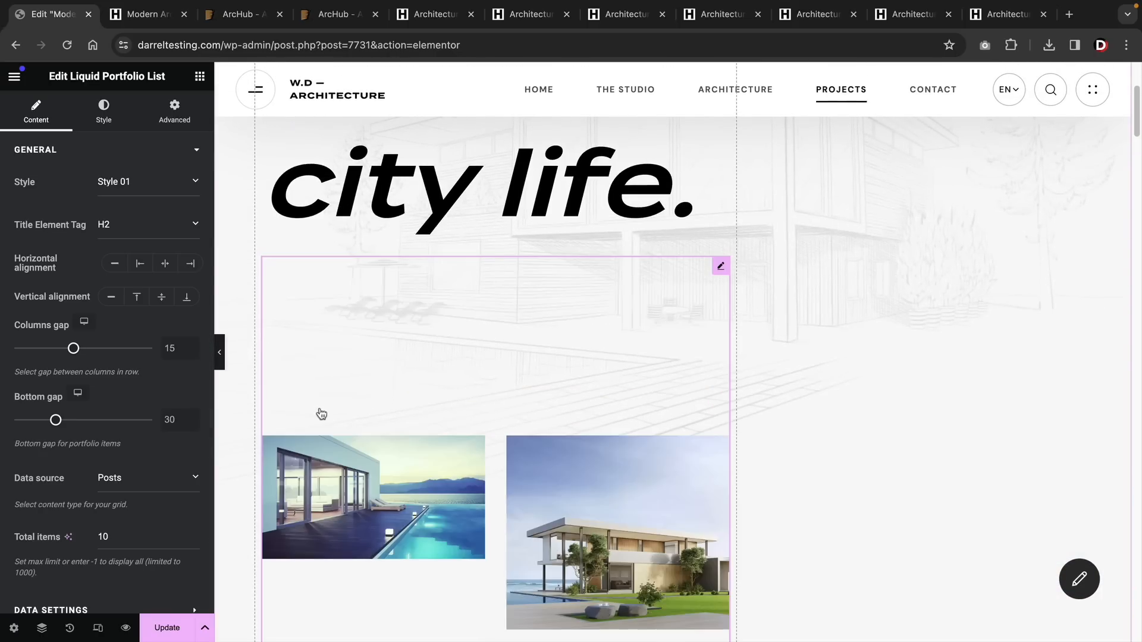
scroll(321, 413, "down", 3)
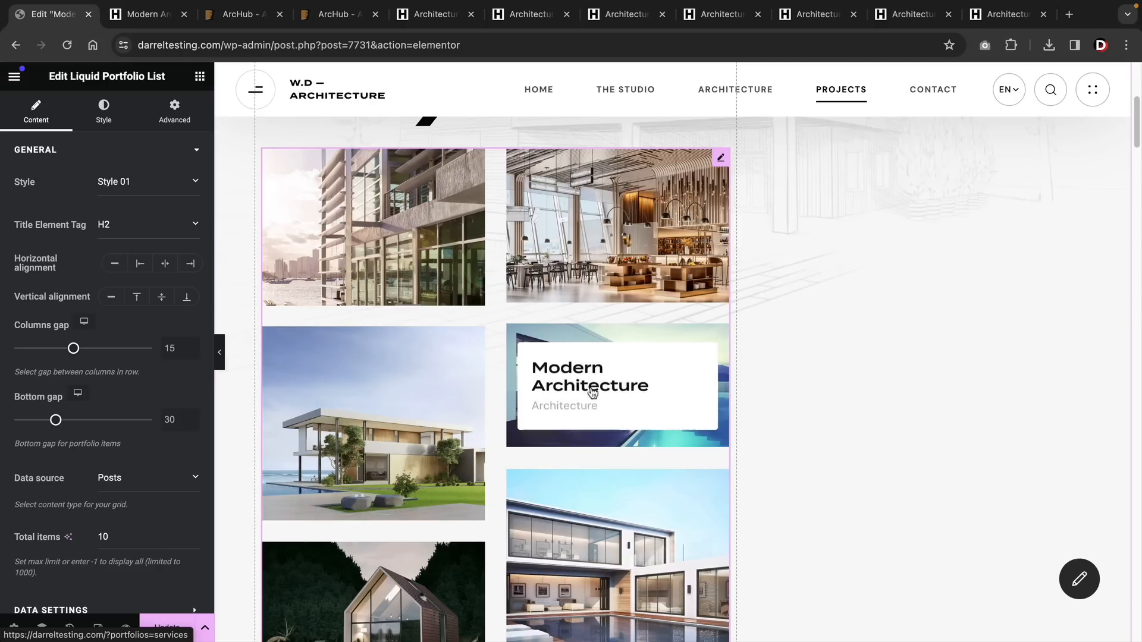
Step: Switch the Liquid Portfolio List's style through Style 02, Style 03 and Style 04 to Style 05
left_click(184, 183)
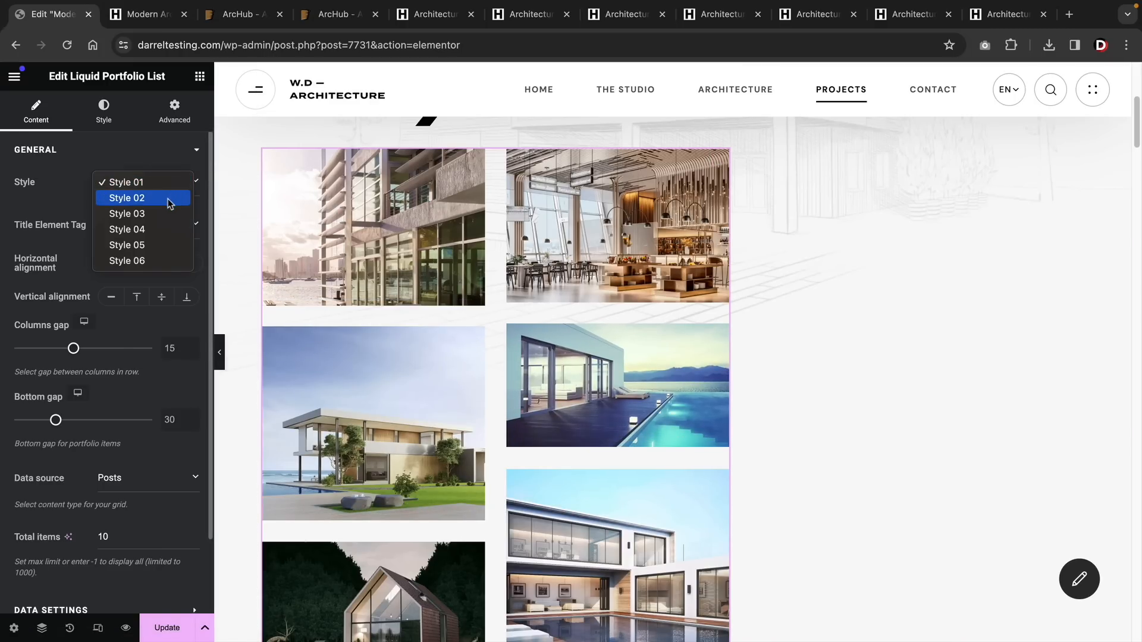
left_click(171, 202)
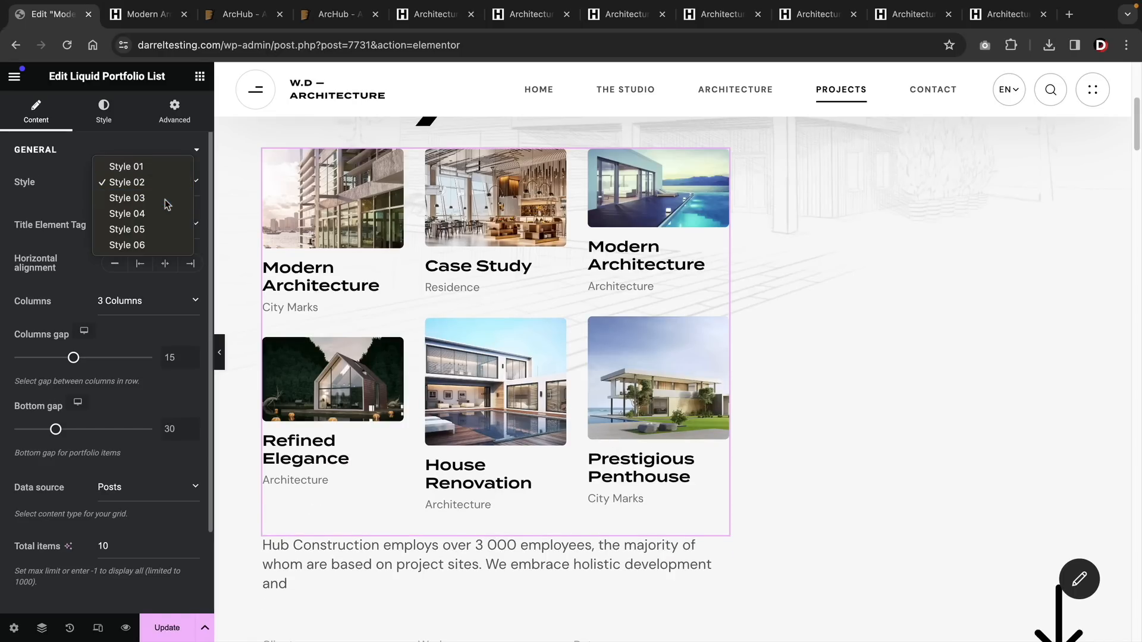
left_click(167, 199)
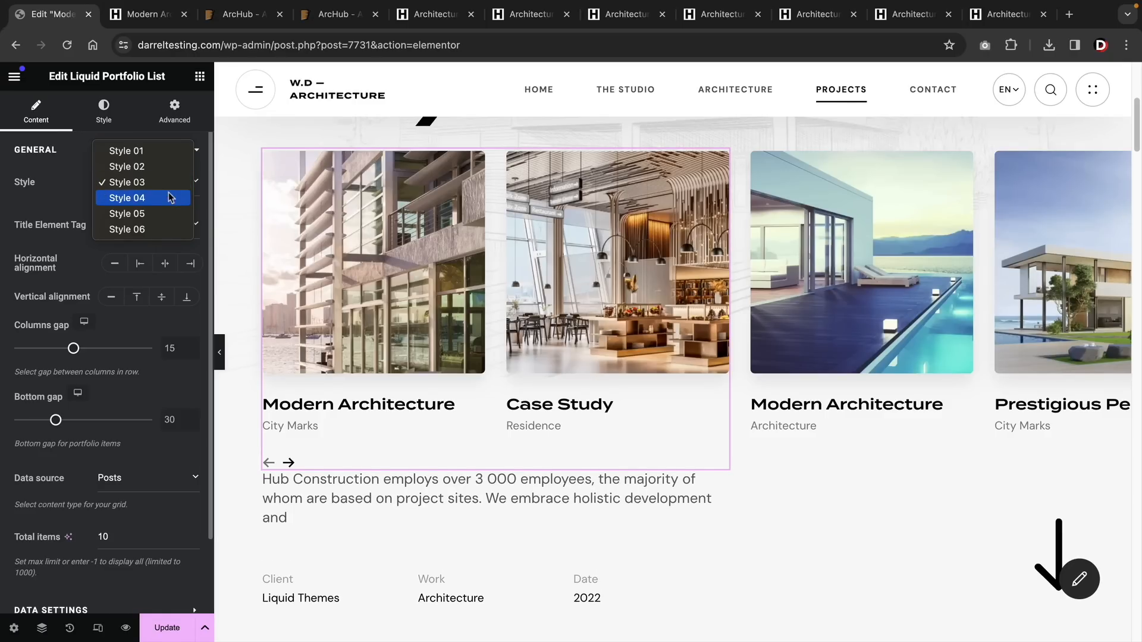
left_click(172, 200)
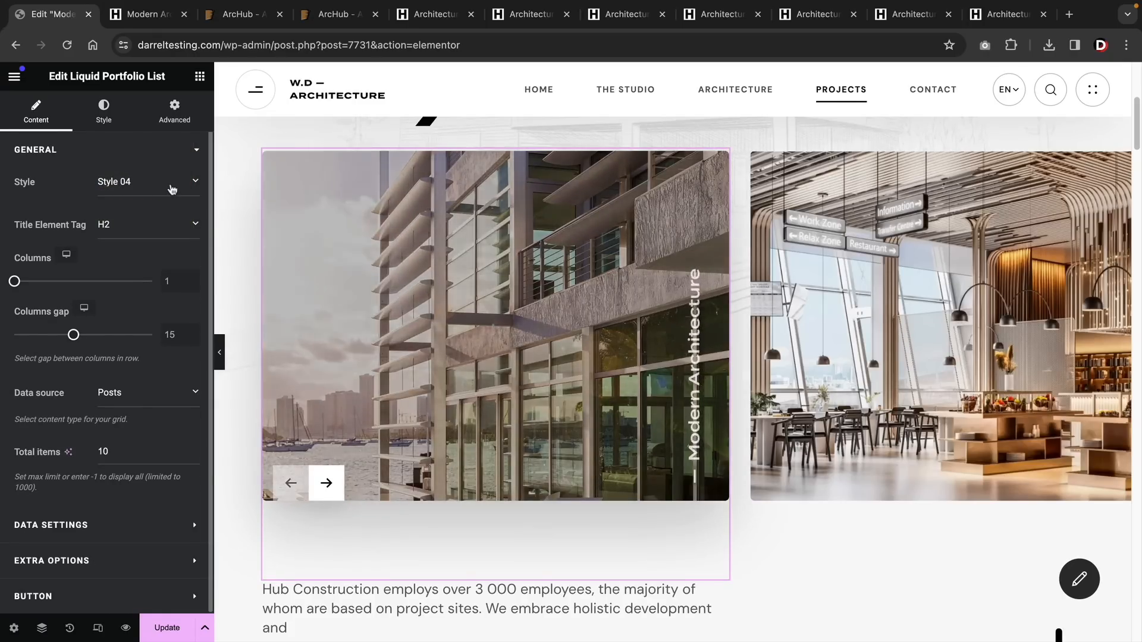
left_click(169, 192)
left_click(167, 202)
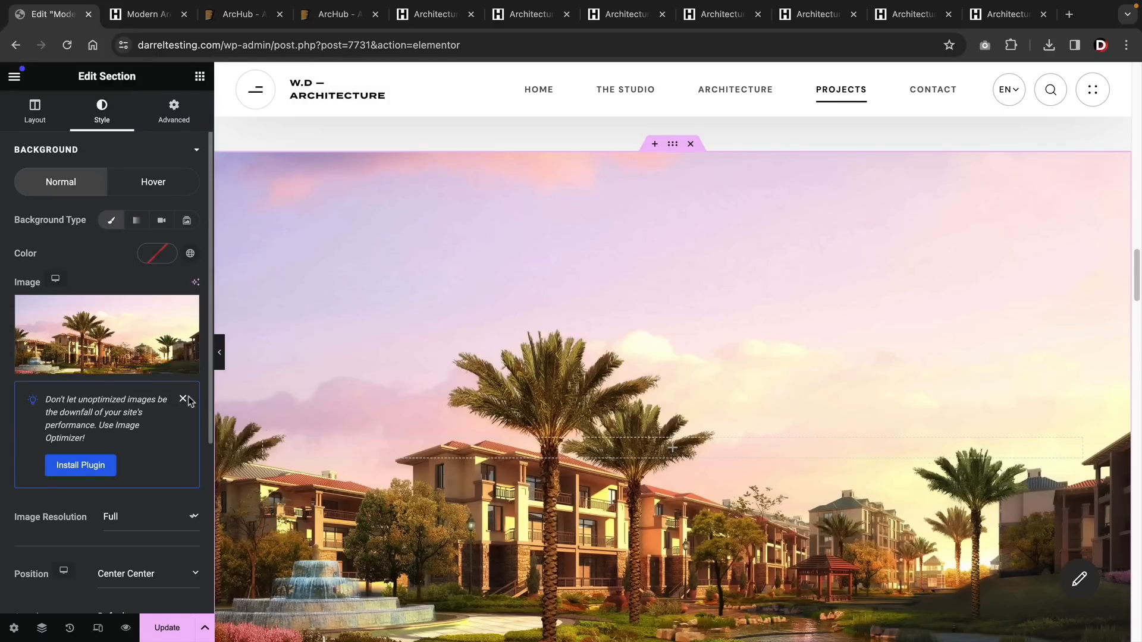
Step: Review the palm-tree image section's background style settings and its Animations & Parallax options
scroll(184, 401, "down", 6)
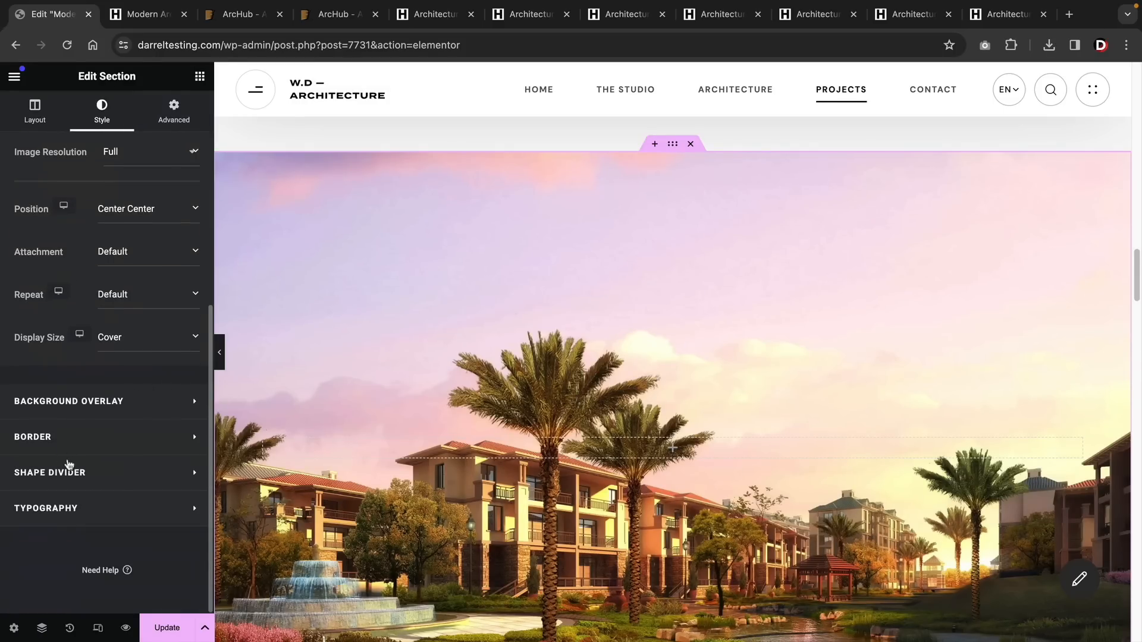
scroll(86, 441, "up", 6)
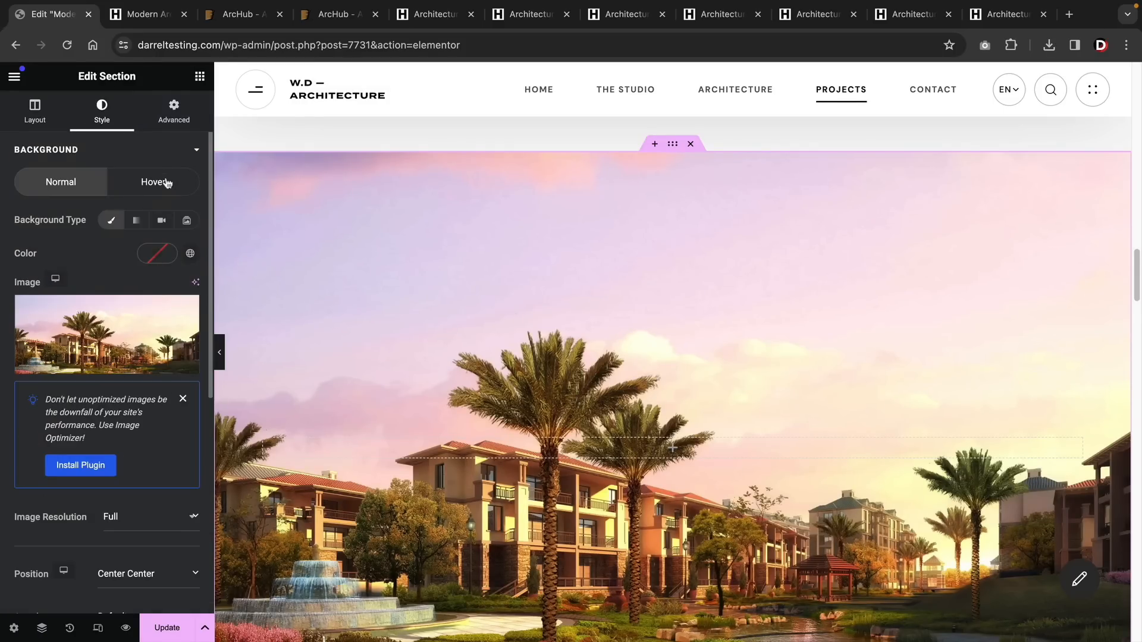
left_click(174, 124)
scroll(141, 308, "down", 2)
left_click(96, 428)
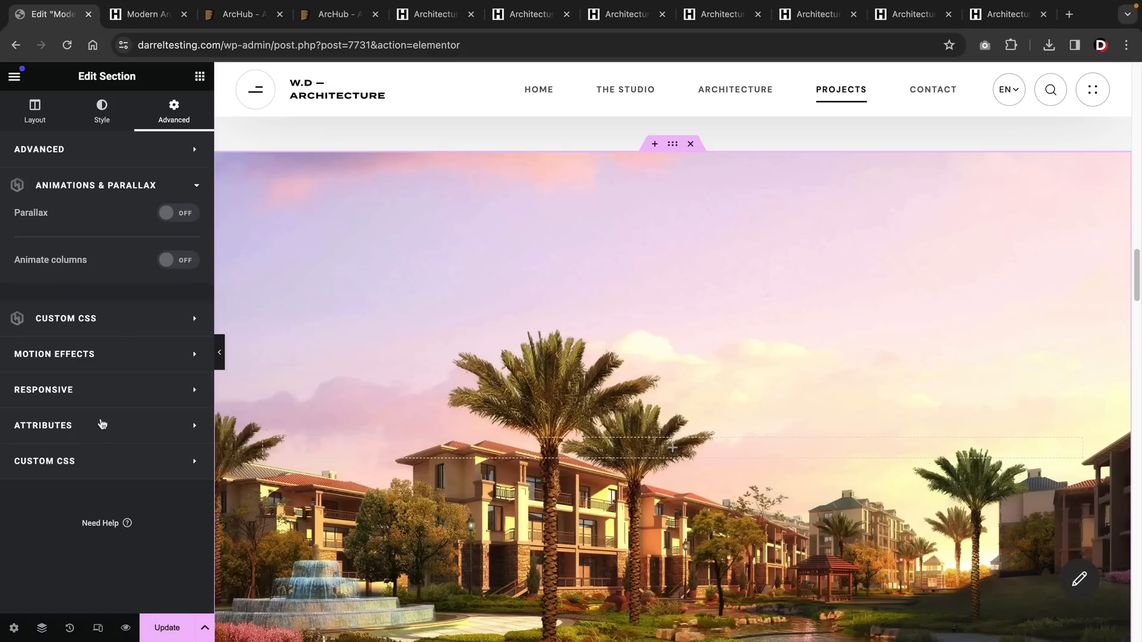
left_click(171, 189)
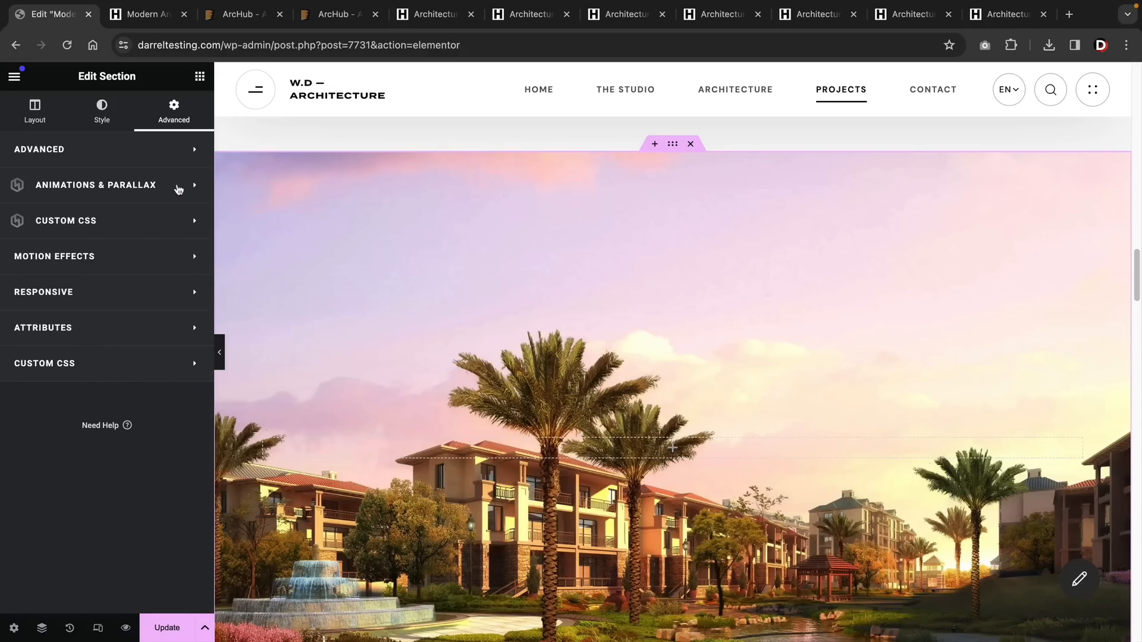
left_click(177, 189)
Step: Enable parallax on the palm-tree image section with back.in easing and the On Leave trigger, and preview it on the page
left_click(176, 214)
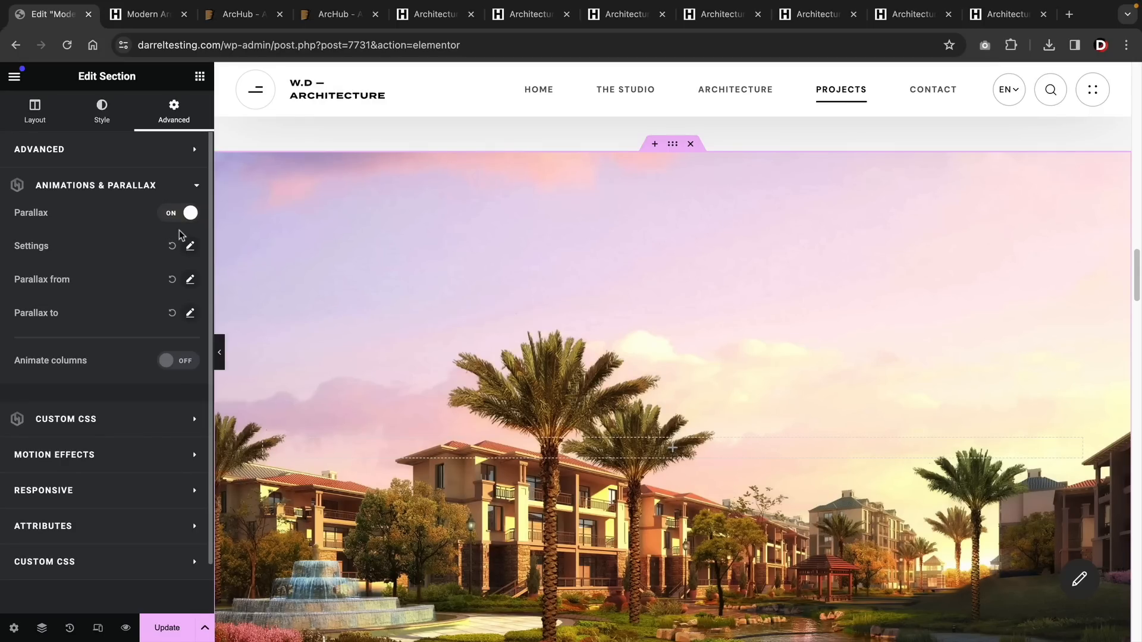
left_click(190, 245)
left_click(140, 295)
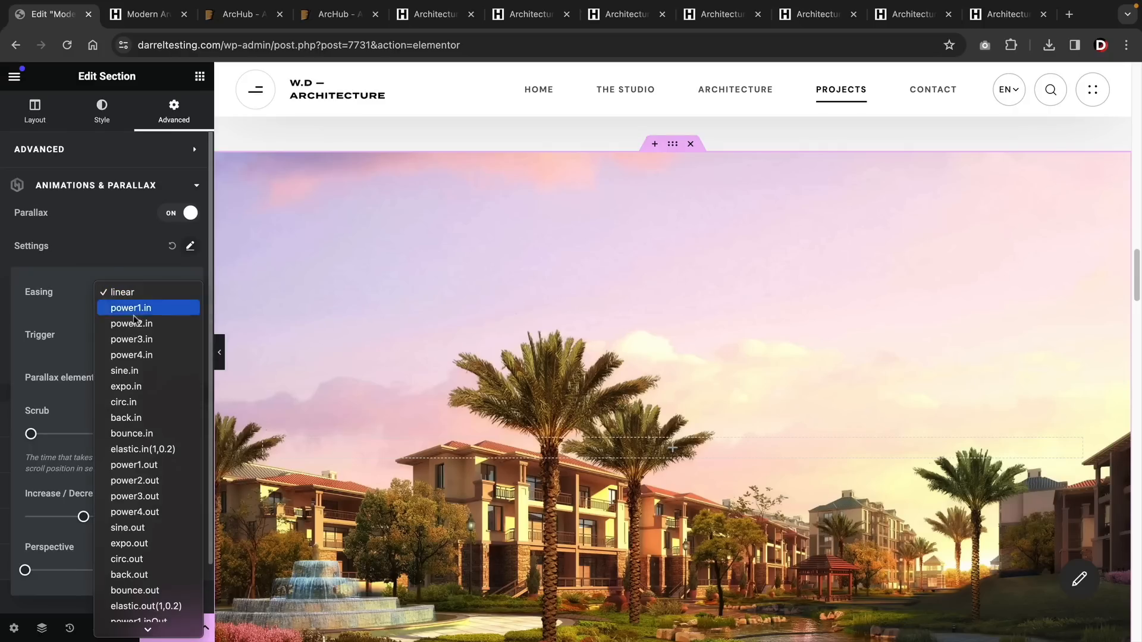
left_click(148, 421)
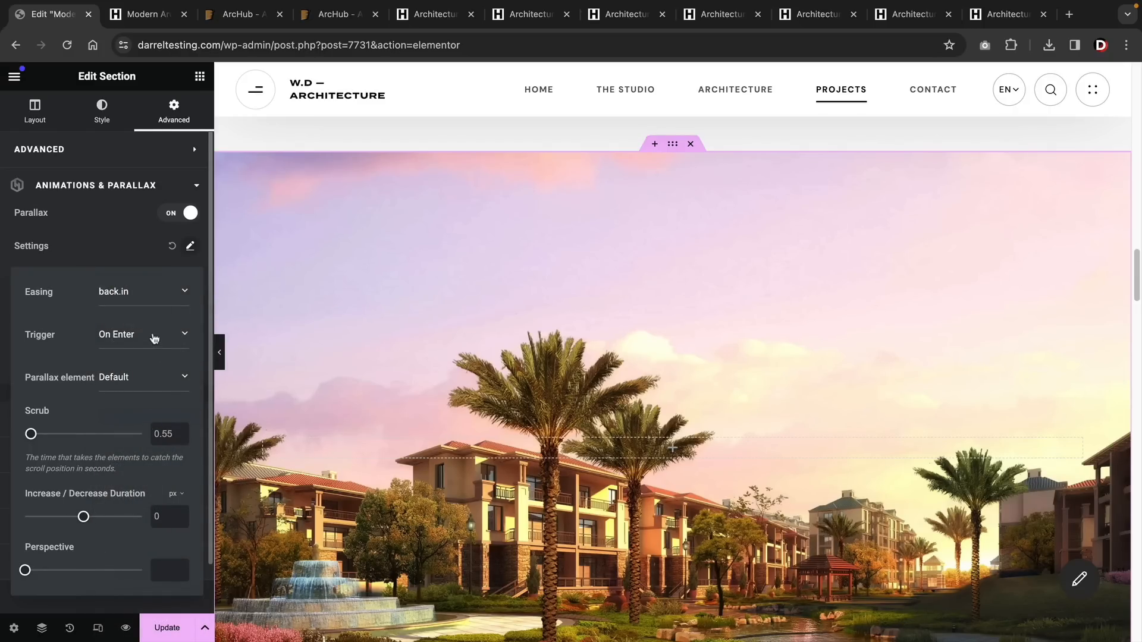
left_click(154, 338)
left_click(157, 351)
scroll(360, 373, "down", 2)
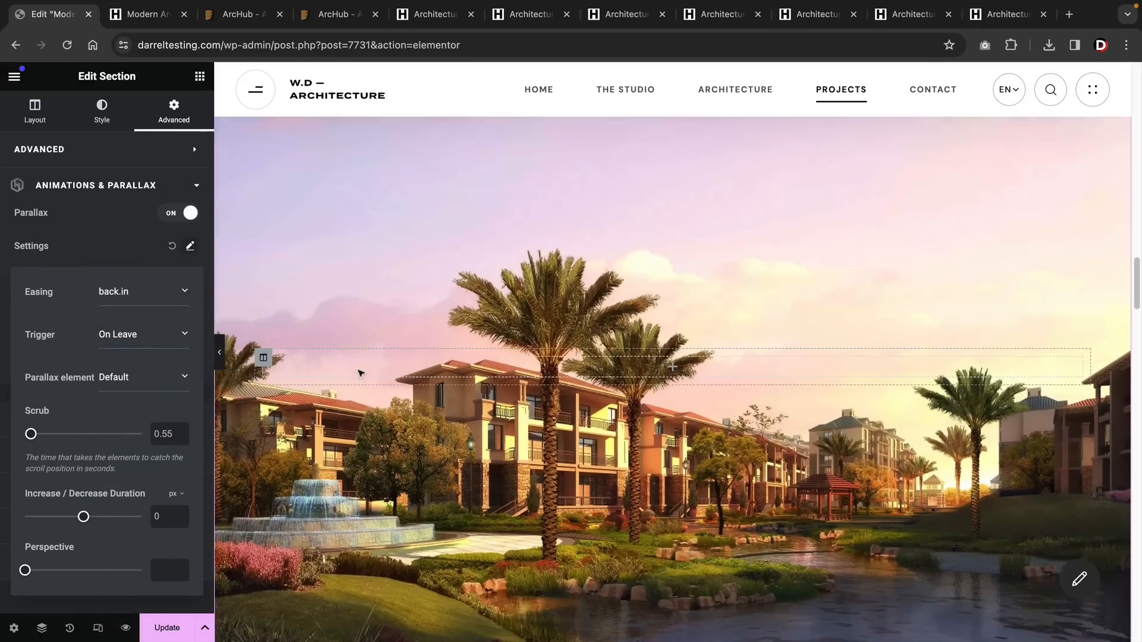
scroll(361, 371, "down", 5)
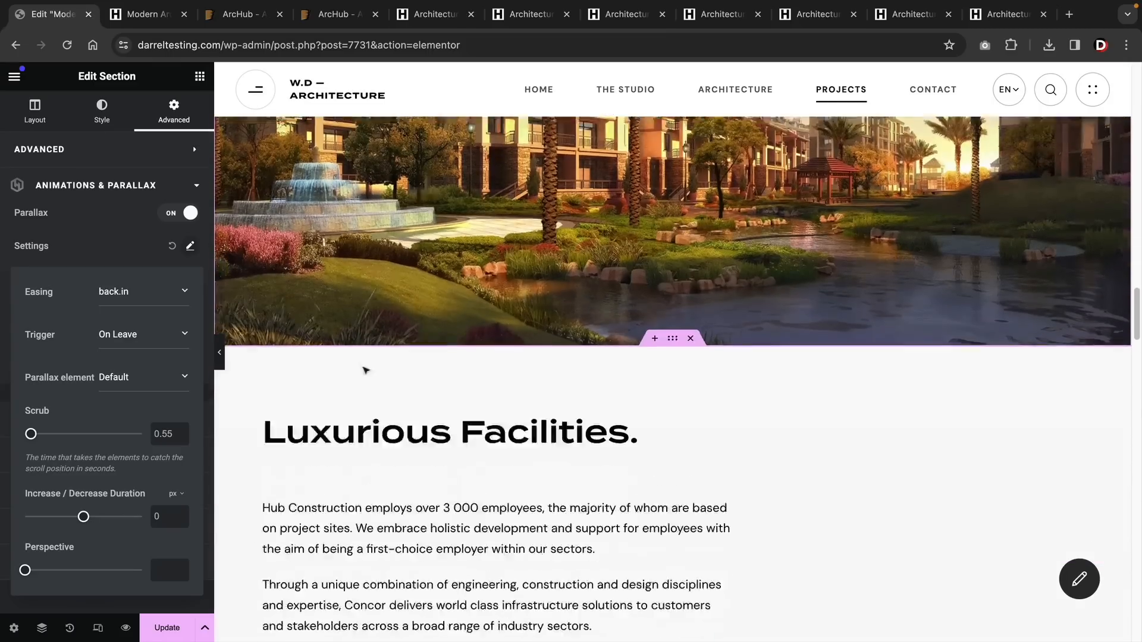
scroll(365, 370, "down", 3)
left_click(408, 261)
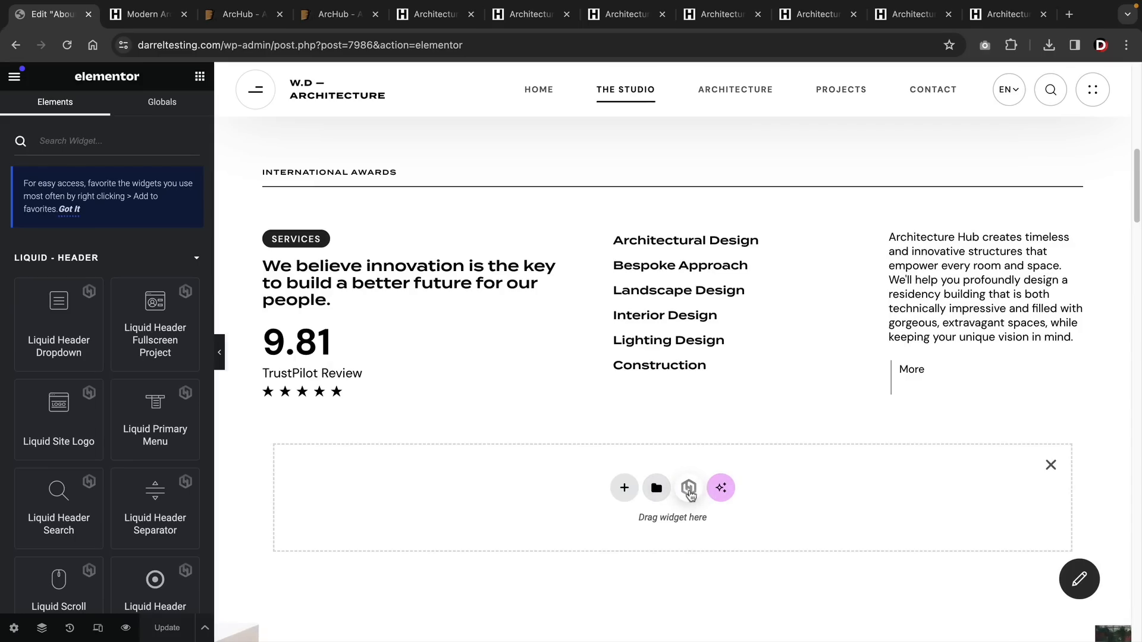
Step: Open the ArcHub Collections block library from the new section below the Services area and browse its blocks
left_click(689, 489)
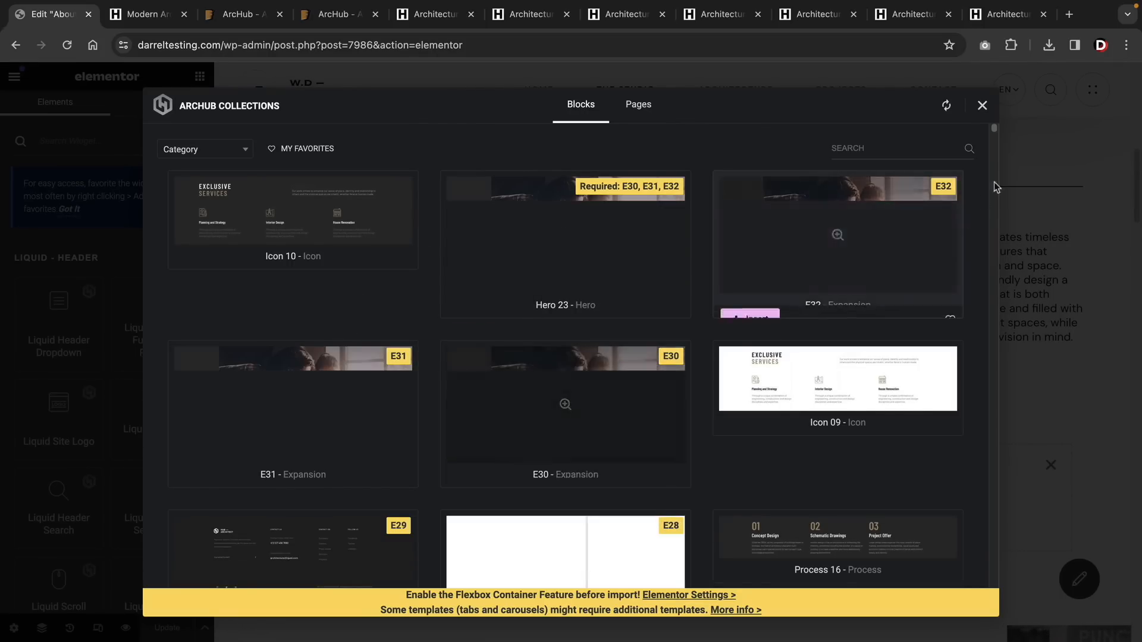
mouse_move(994, 132)
left_mouse_down()
mouse_move(992, 484)
mouse_move(953, 586)
mouse_move(993, 585)
mouse_move(993, 115)
left_mouse_up()
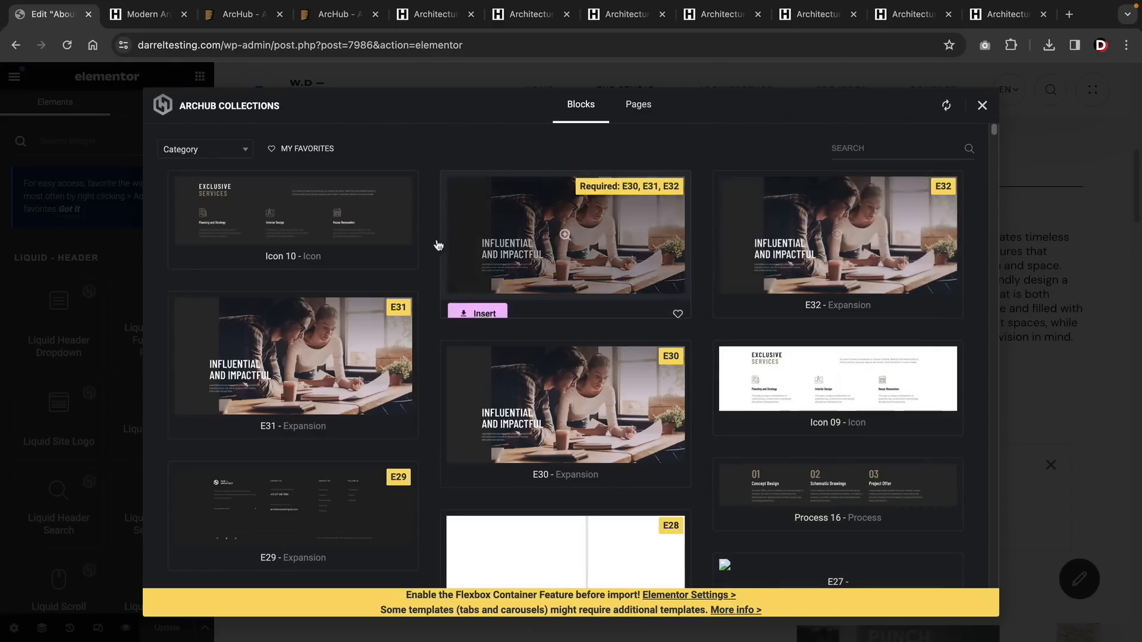
Step: Insert the Icon 10 services block into the About page and exit Elementor without saving the changes
left_click(205, 254)
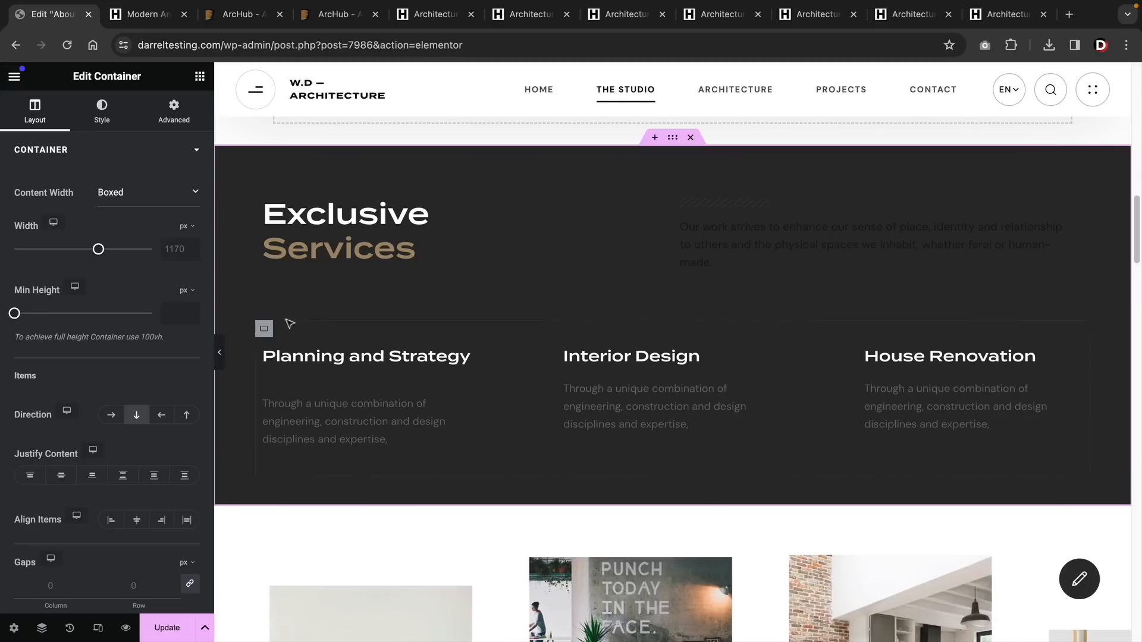
left_click(14, 76)
left_click(70, 410)
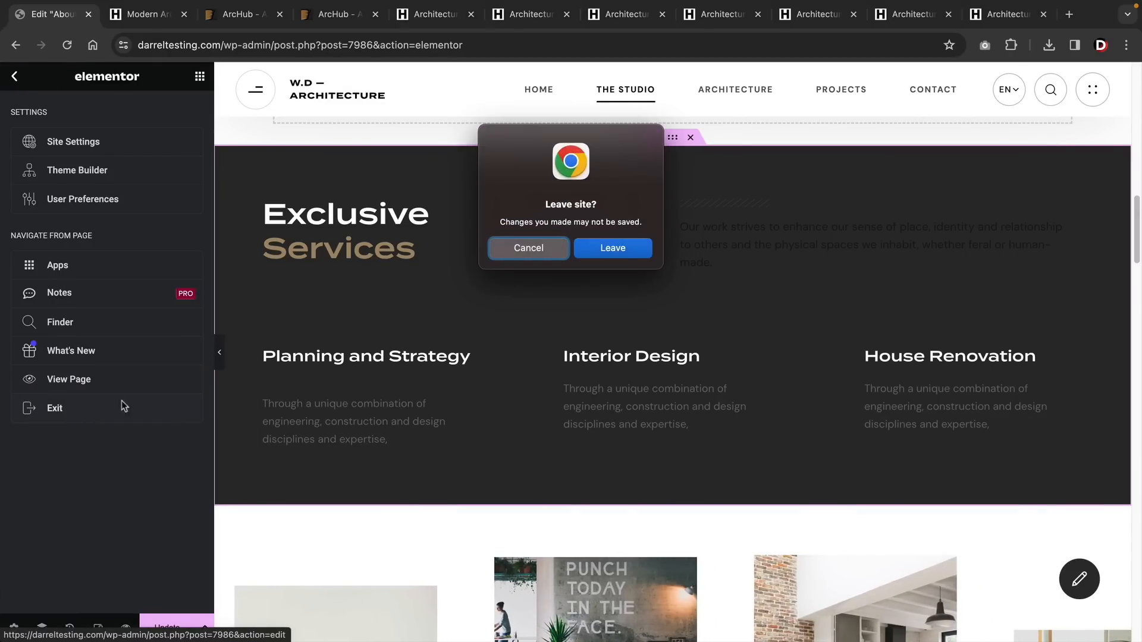
left_click(609, 251)
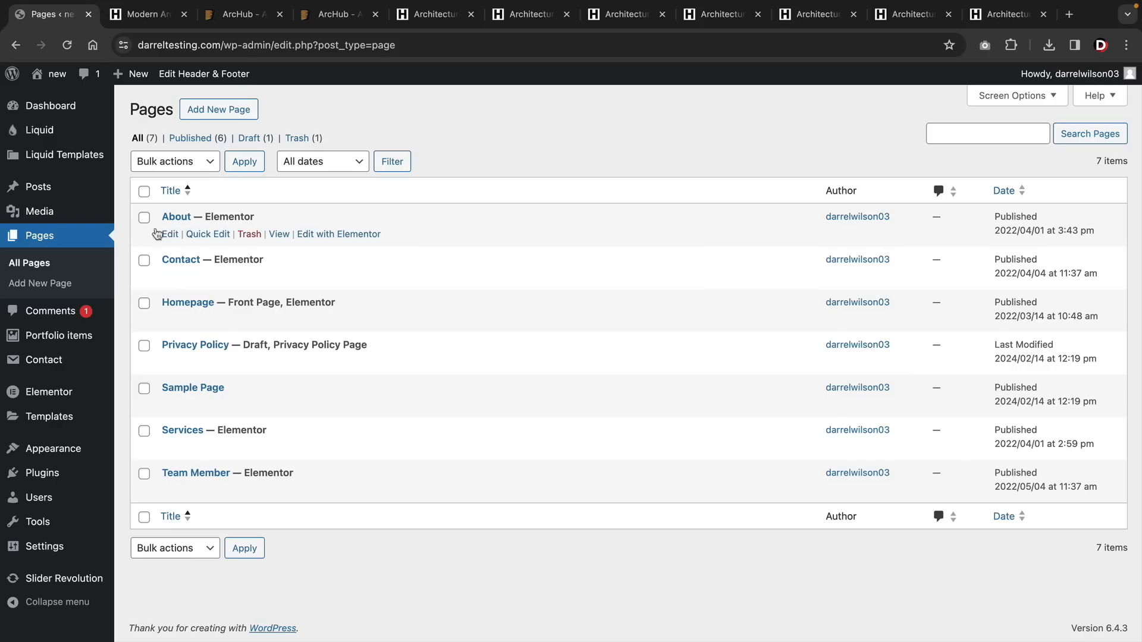
Step: Browse the Liquid footer and mega menu templates, and set the Company item's badge to 9 in the footer's custom menu
mouse_move(49, 164)
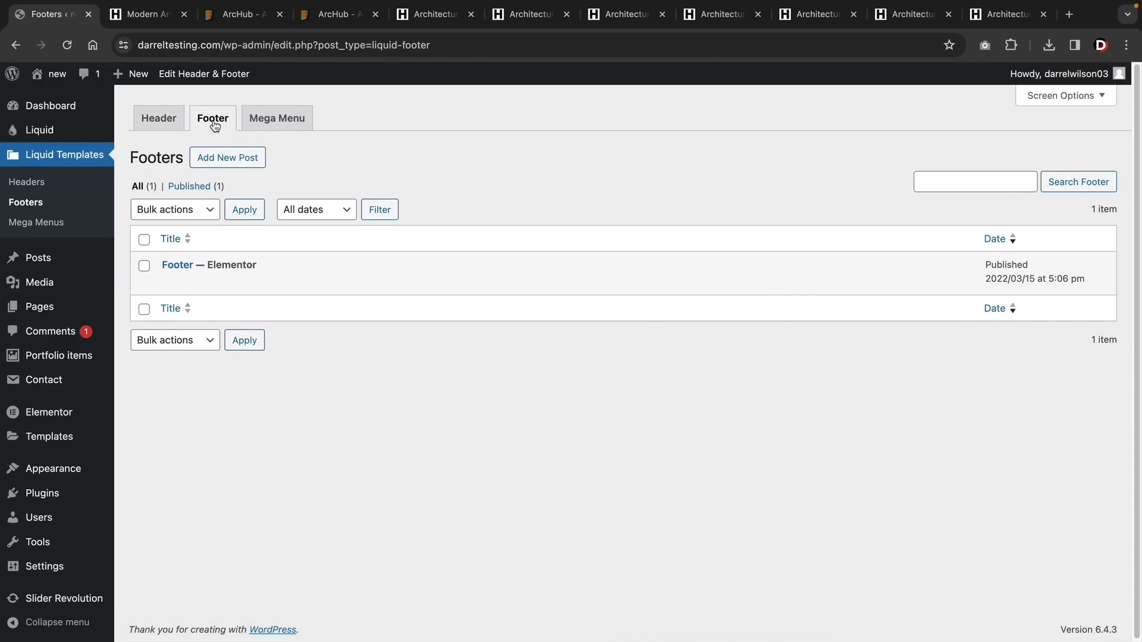
left_click(262, 119)
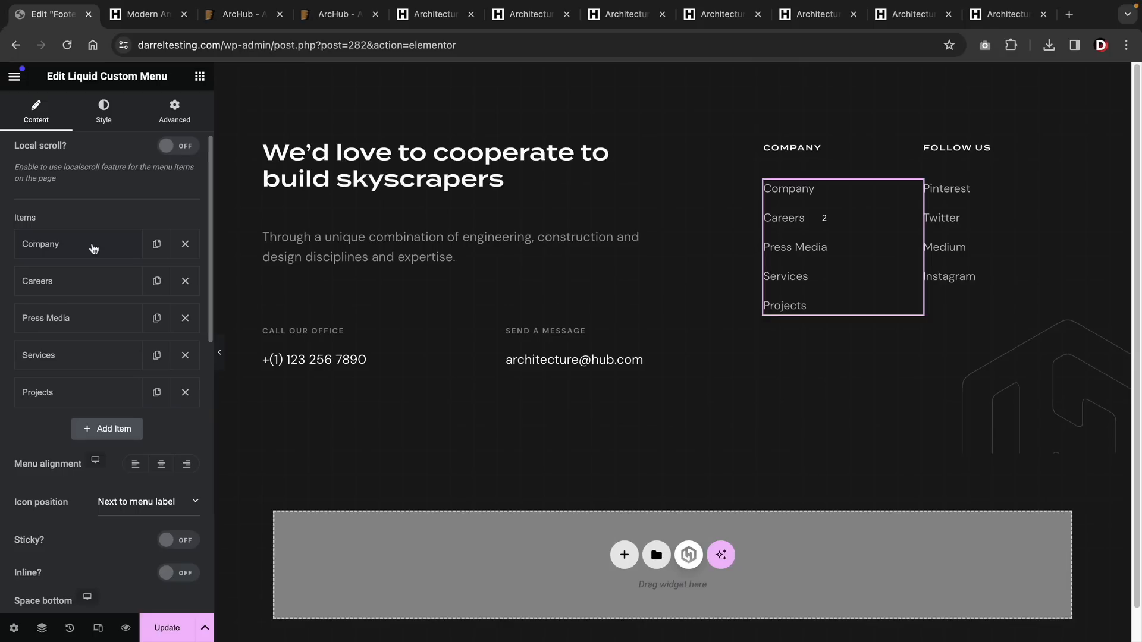
left_click(94, 249)
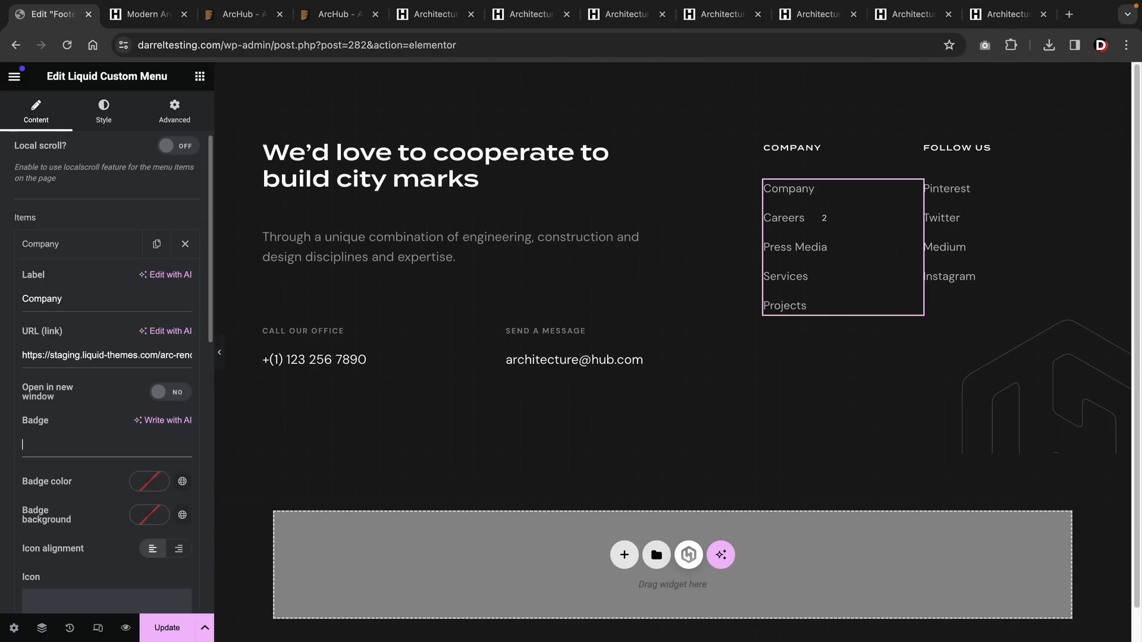
type("9")
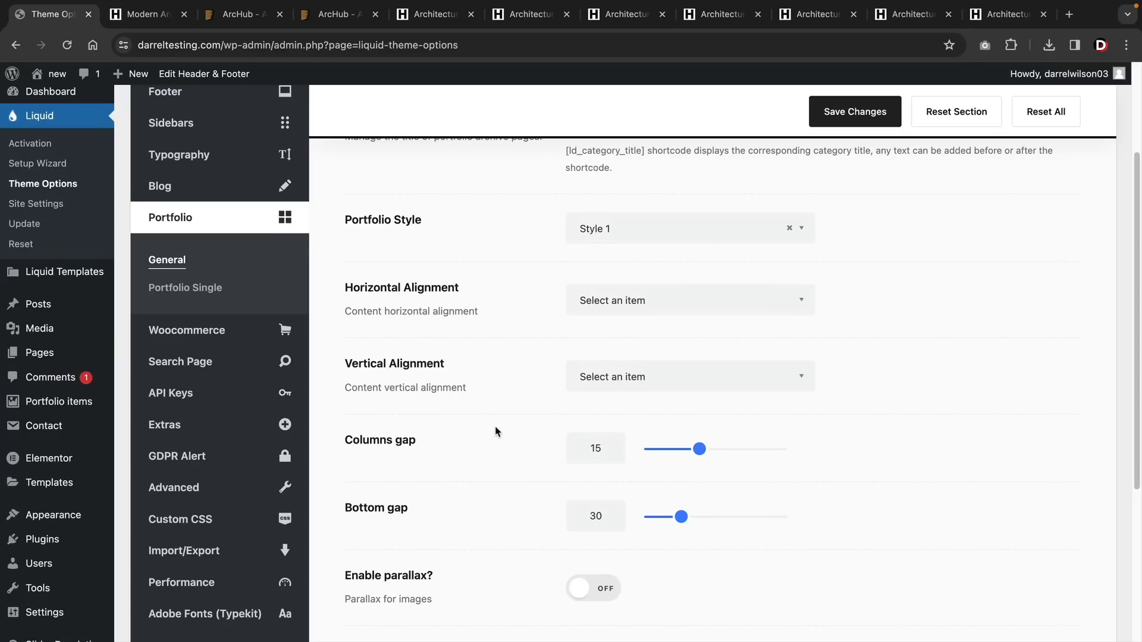
Step: Review the general Portfolio theme options, including alignment, column and bottom gaps, parallax and the portfolio slug
scroll(441, 442, "down", 2)
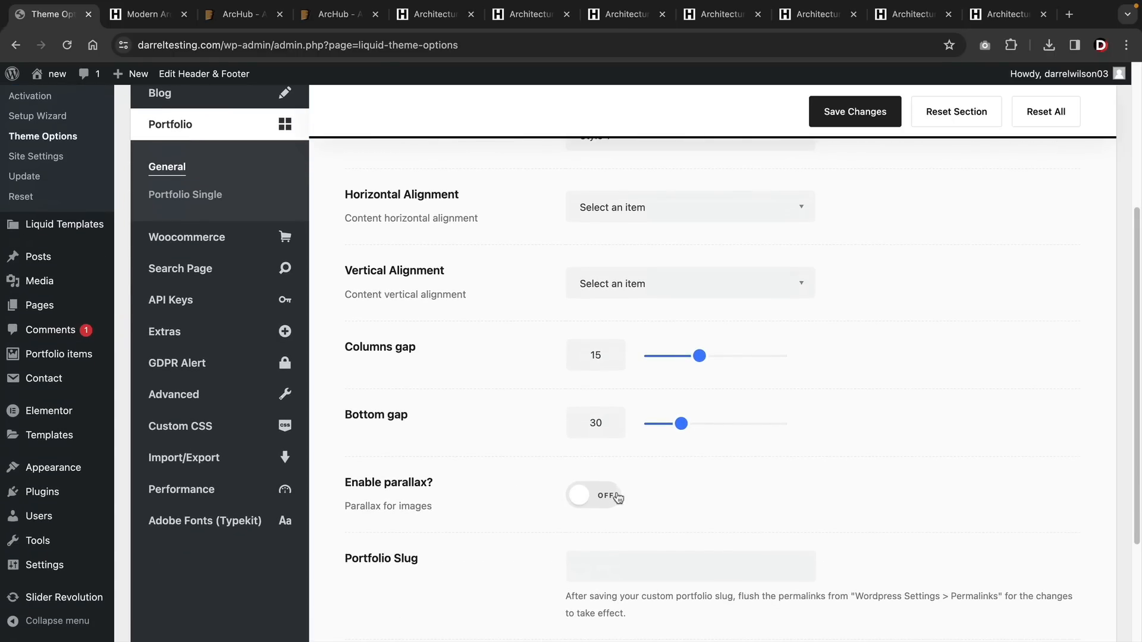
scroll(606, 476, "down", 3)
scroll(592, 455, "up", 8)
Step: Set the Portfolio Style of the Portfolio Single theme options to Custom
left_click(201, 439)
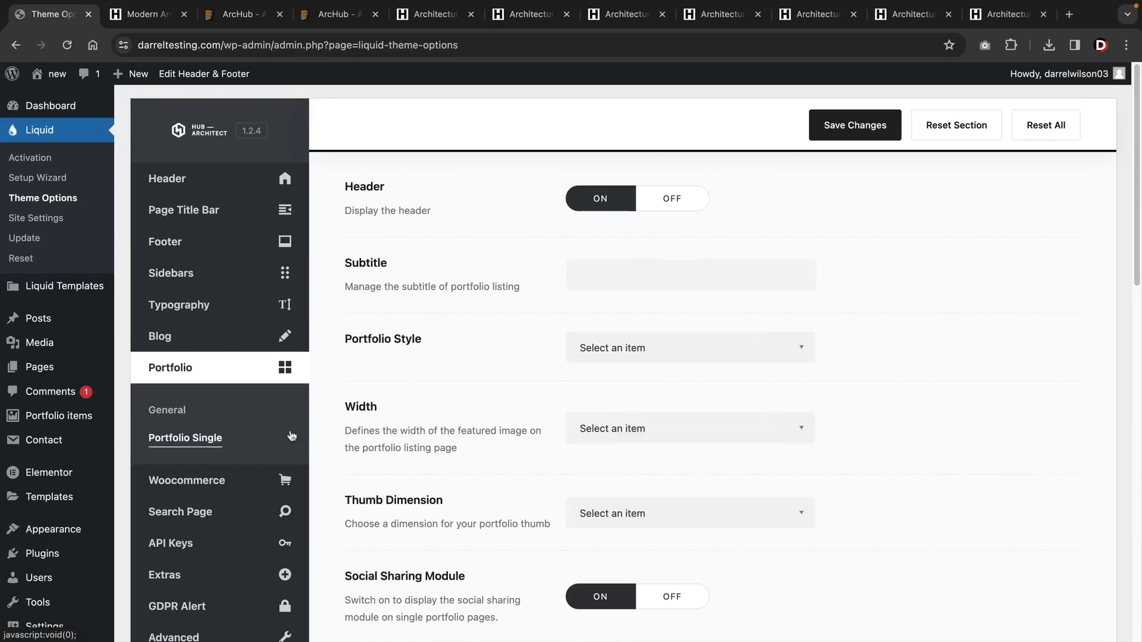
scroll(515, 414, "down", 2)
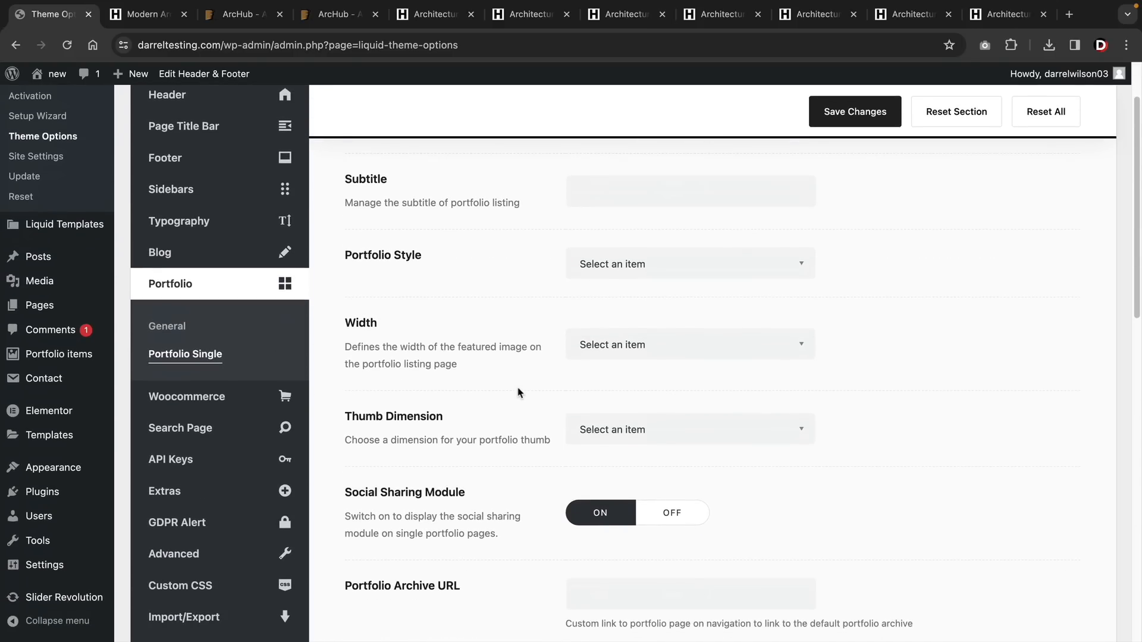
left_click(597, 278)
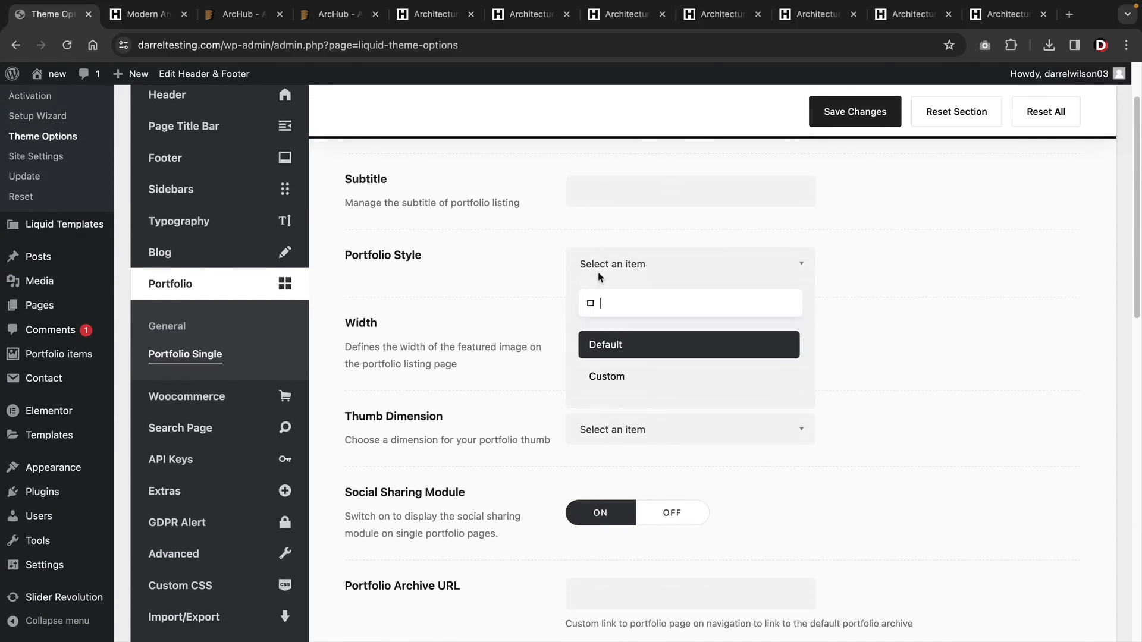
left_click(632, 378)
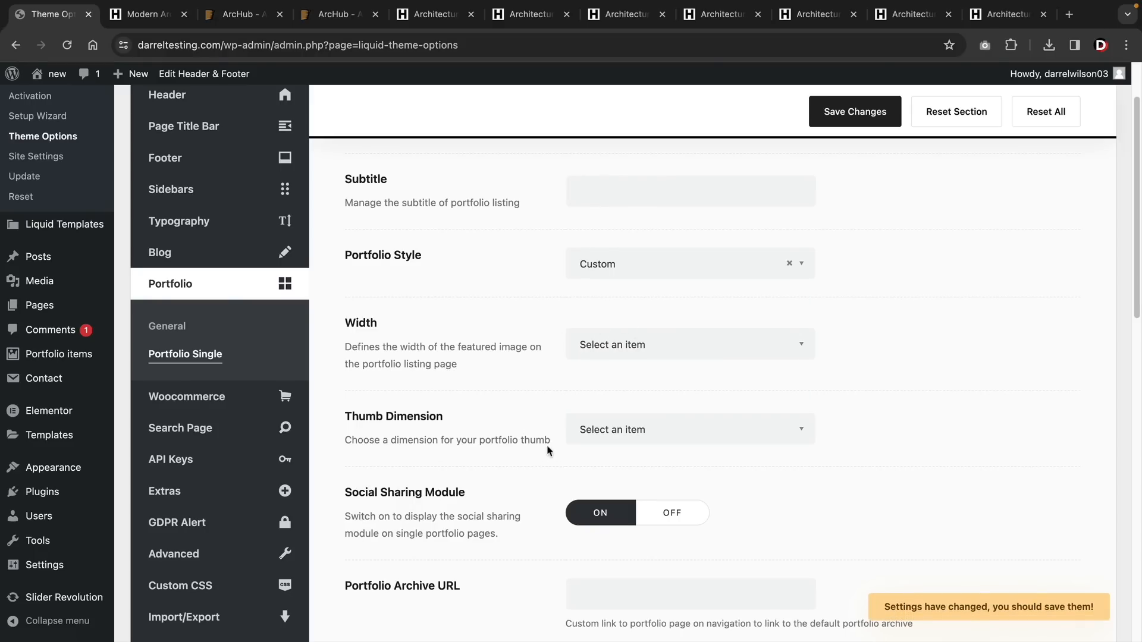
Step: Switch to the ArcHub project slider demo, preview its navigation menu and move on to the following demo
left_click(434, 14)
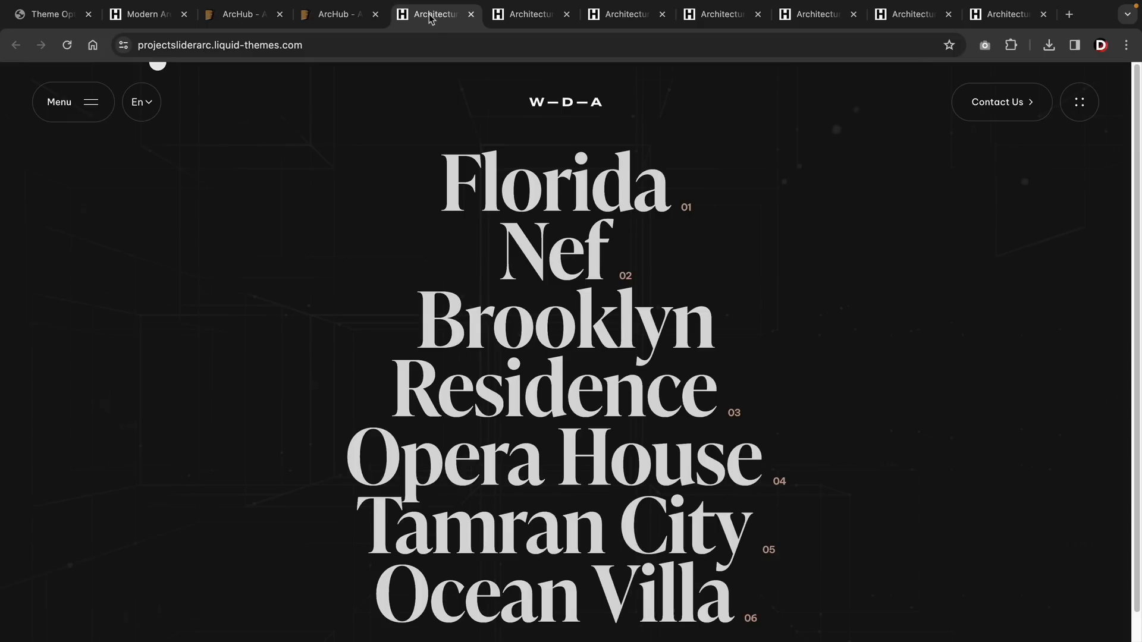
left_click(46, 109)
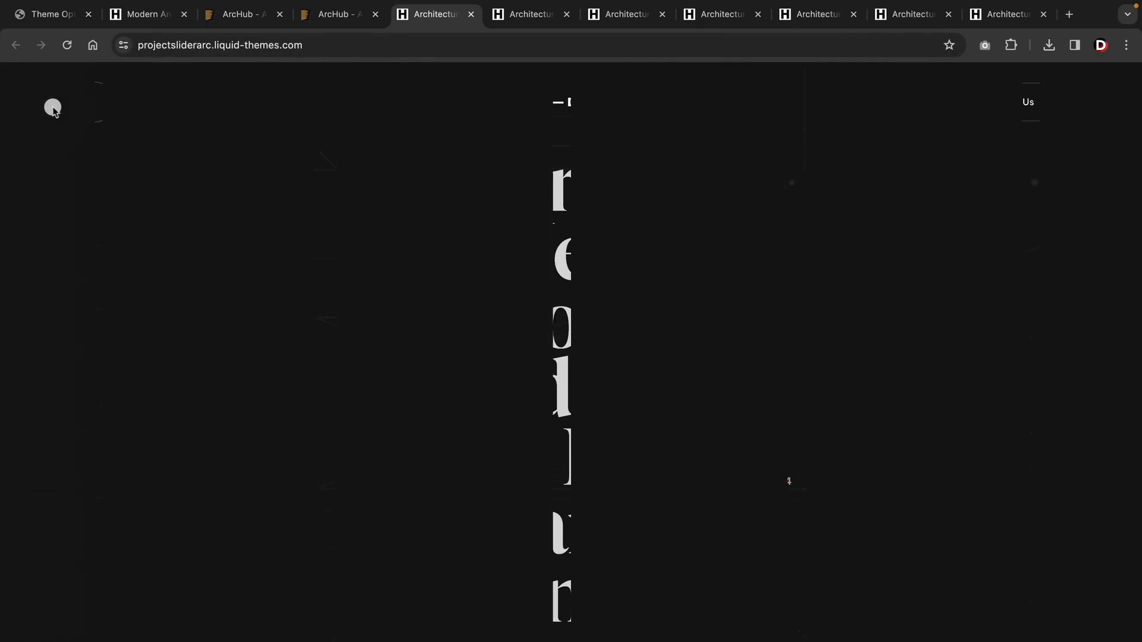
left_click(1069, 127)
key("ctrl+Tab")
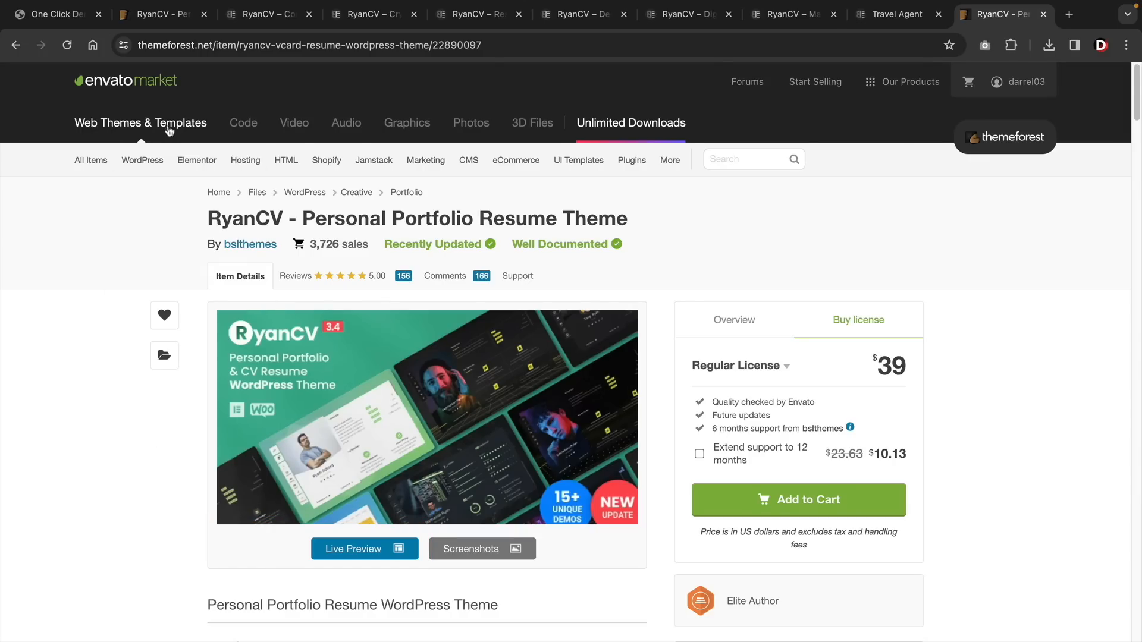
Step: Open the RyanCV theme's live preview and browse its demo gallery down to the Classic, Designer and Content Creator demos
left_click(162, 13)
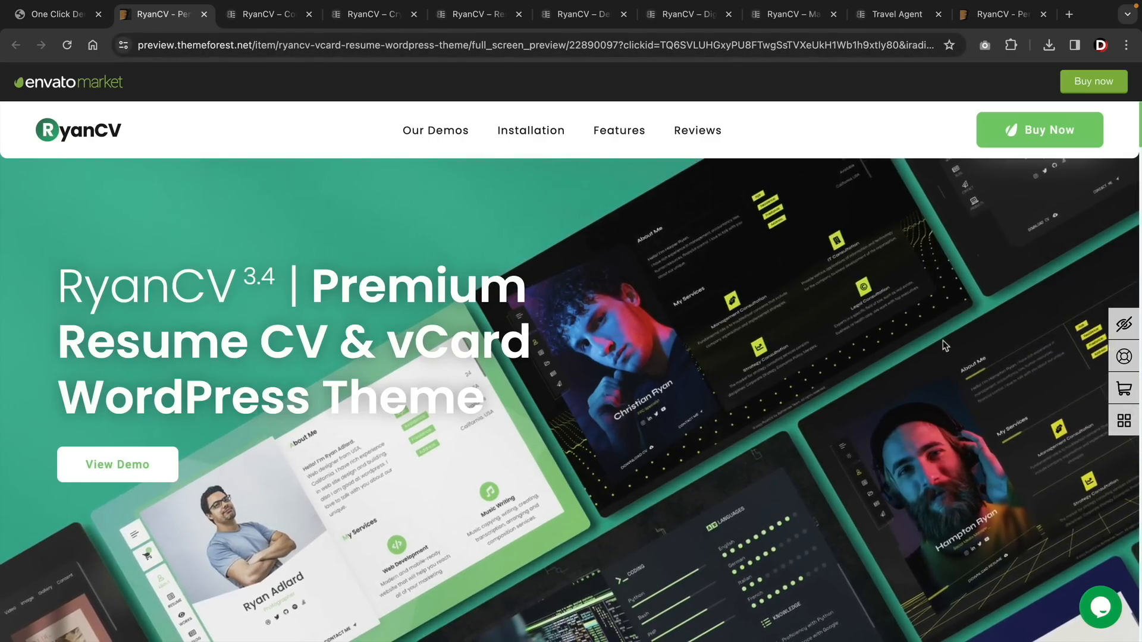
scroll(943, 341, "down", 10)
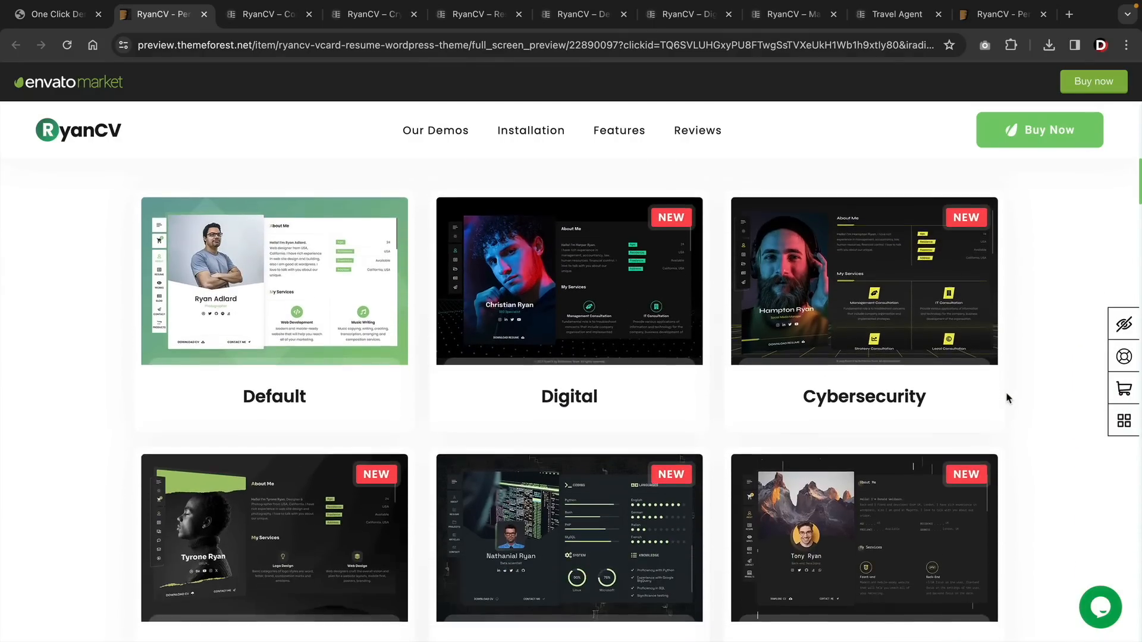
scroll(1007, 397, "down", 9)
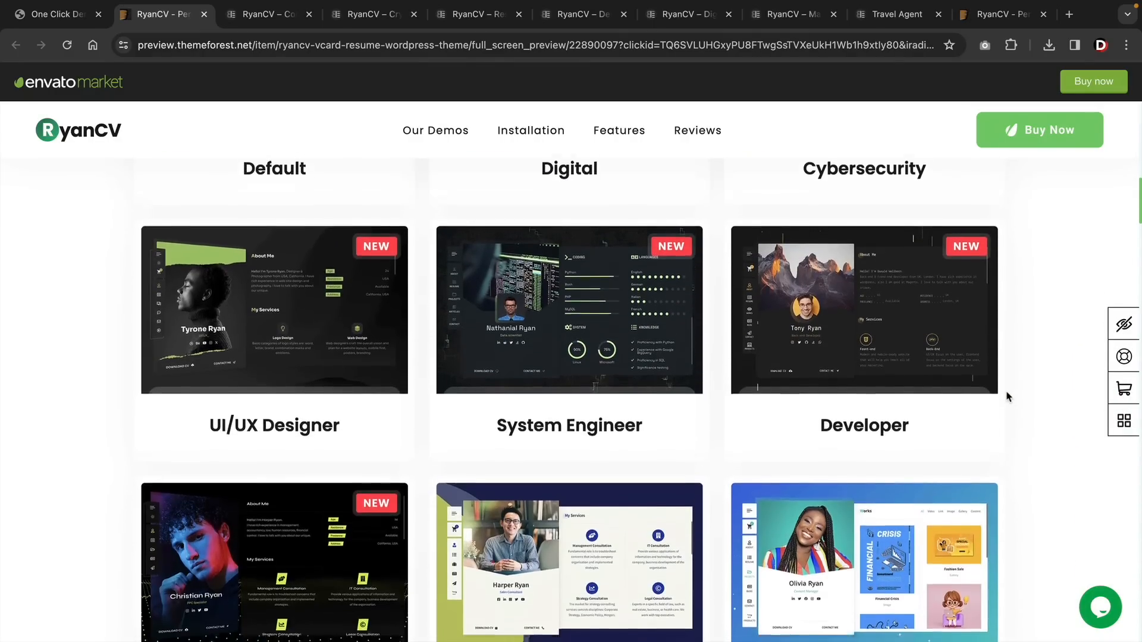
scroll(1007, 397, "down", 3)
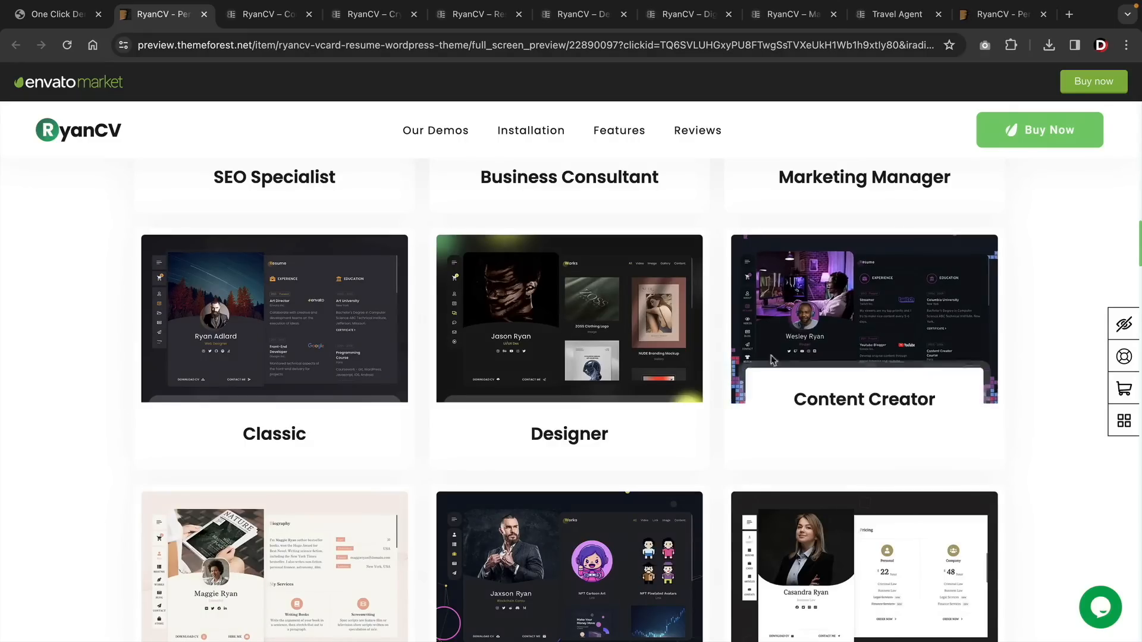
Step: View the open RyanCV demos one by one: streamer, crypto, dark works, designer, digital and marketing
left_click(267, 23)
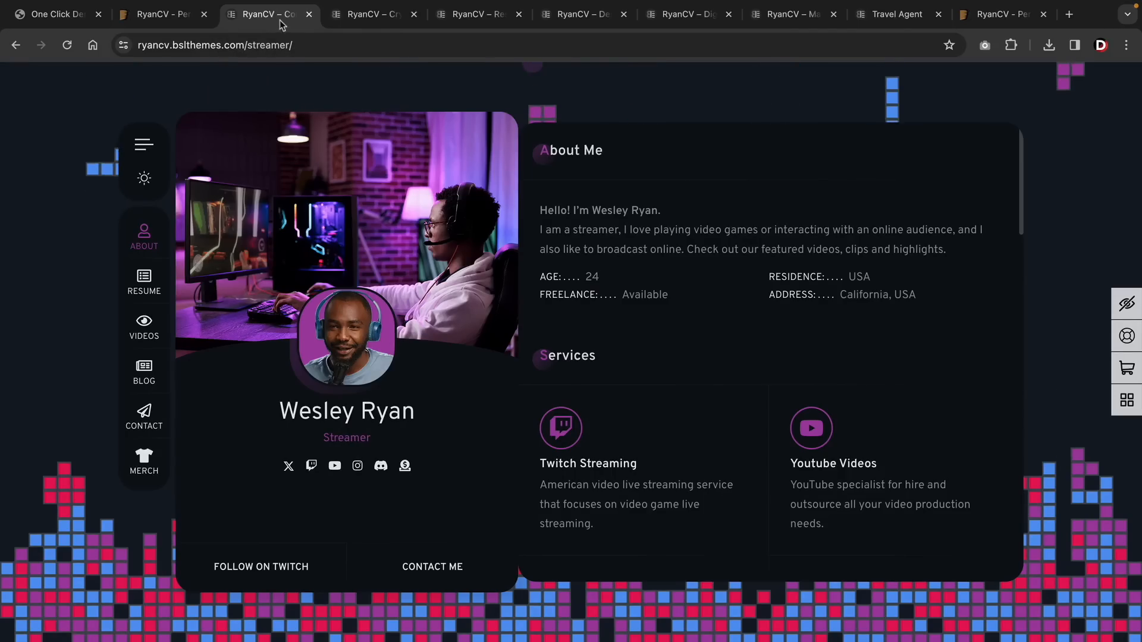
left_click(360, 20)
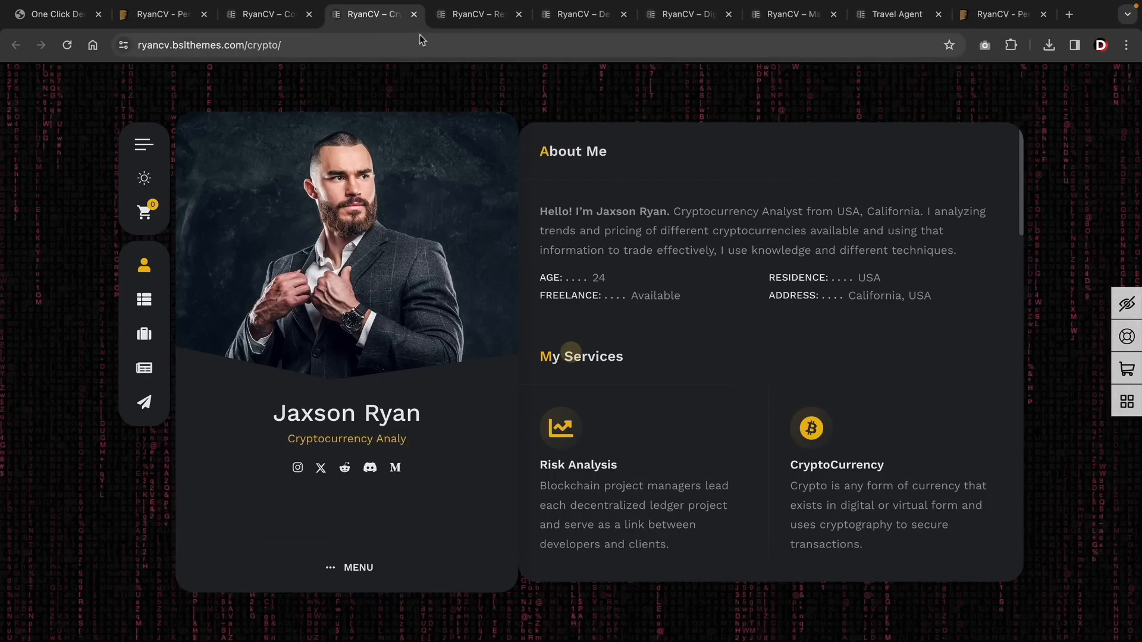
left_click(466, 17)
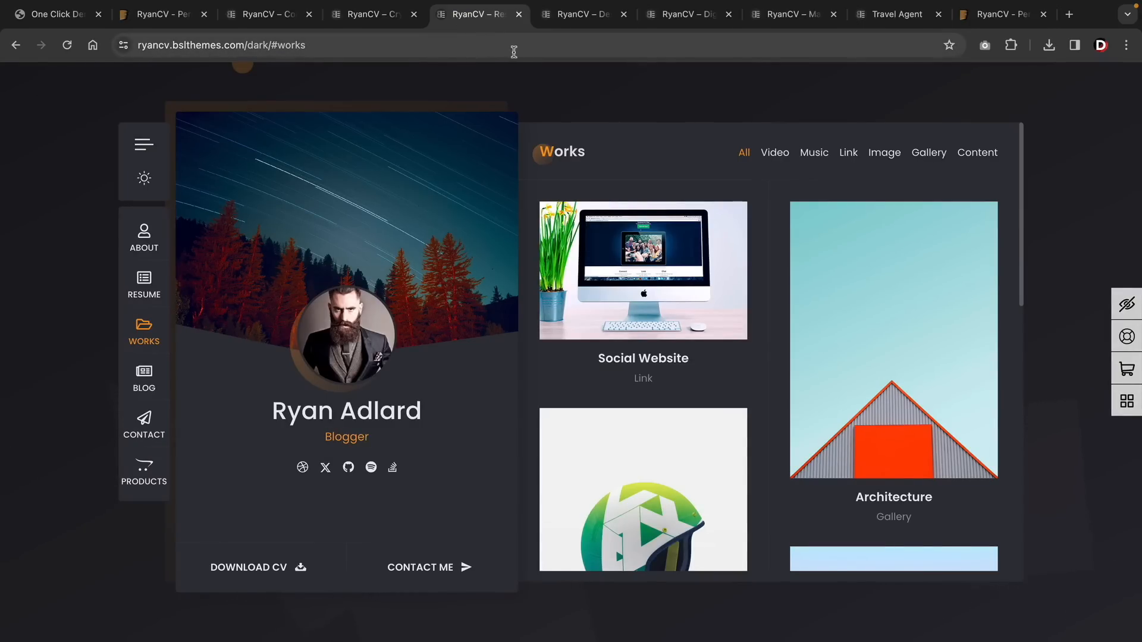
left_click(582, 16)
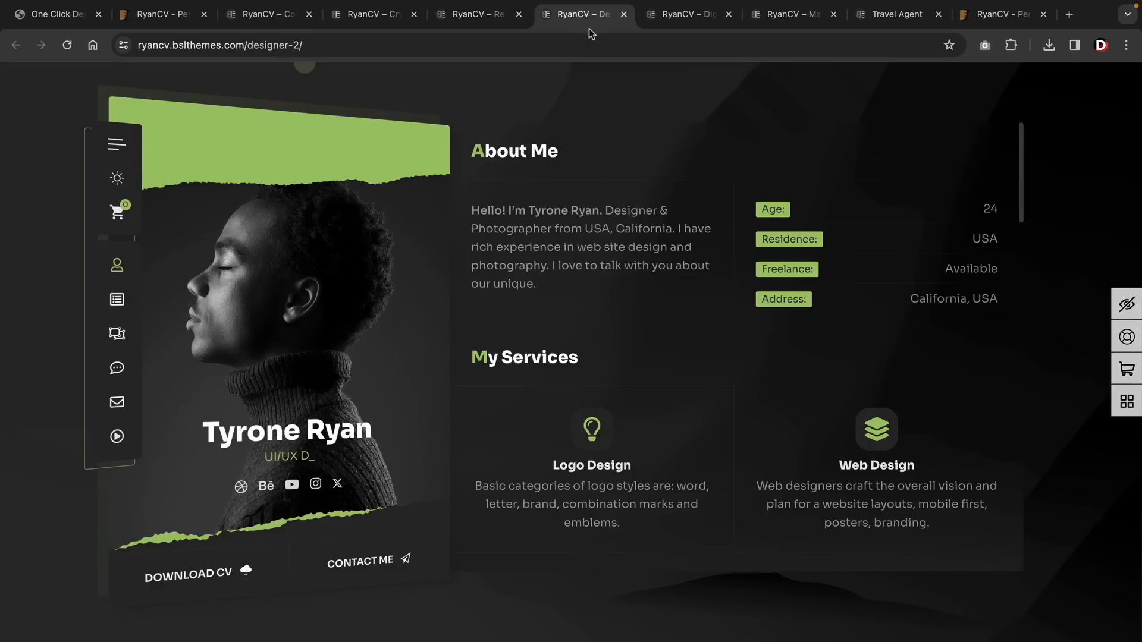
left_click(718, 25)
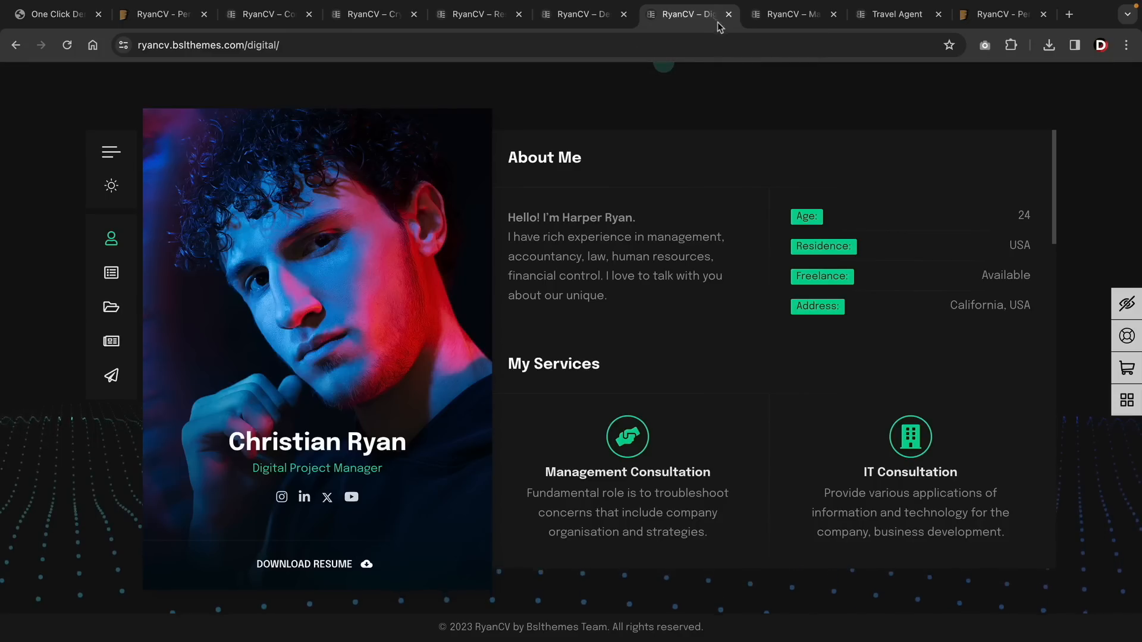
left_click(792, 18)
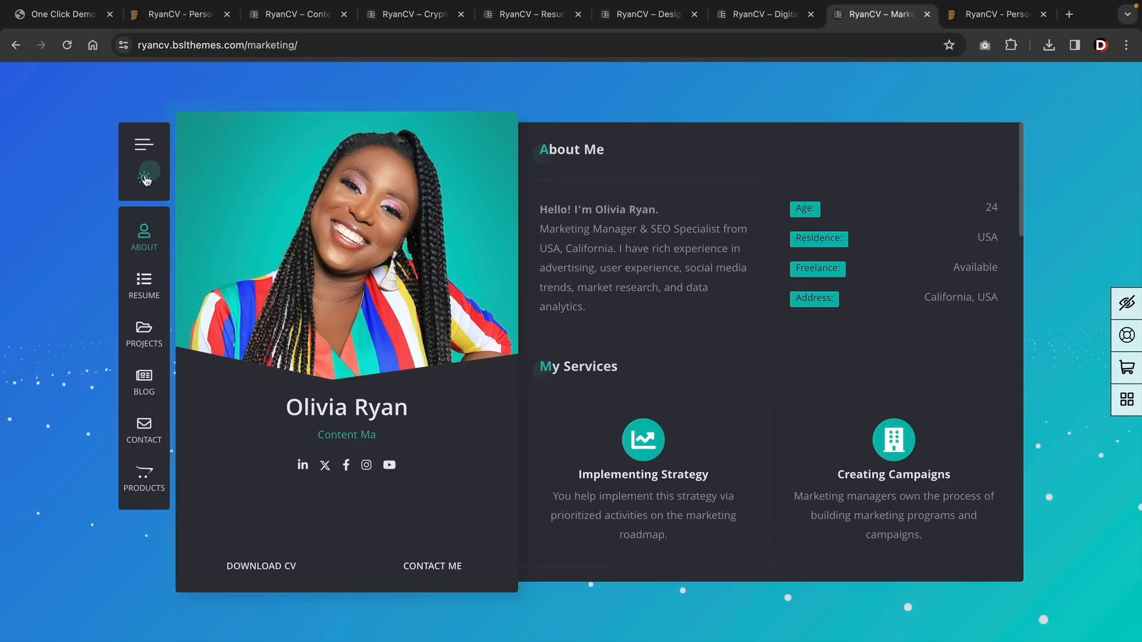
Step: Switch the RyanCV marketing demo to light mode and review its About section through to the Resume section
left_click(144, 178)
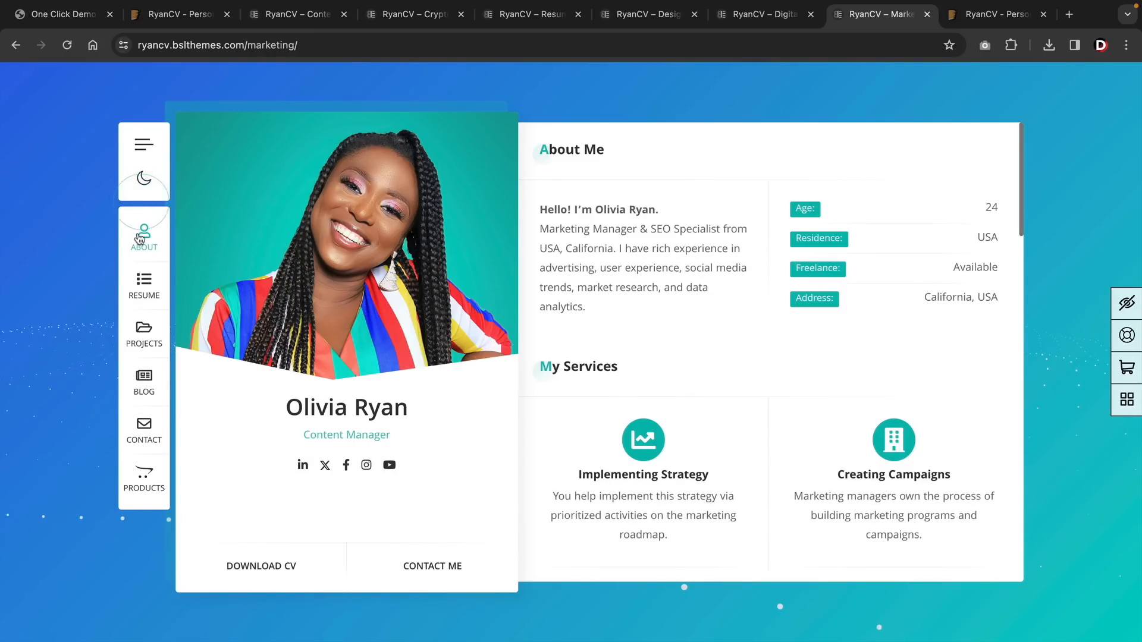
scroll(791, 314, "down", 4)
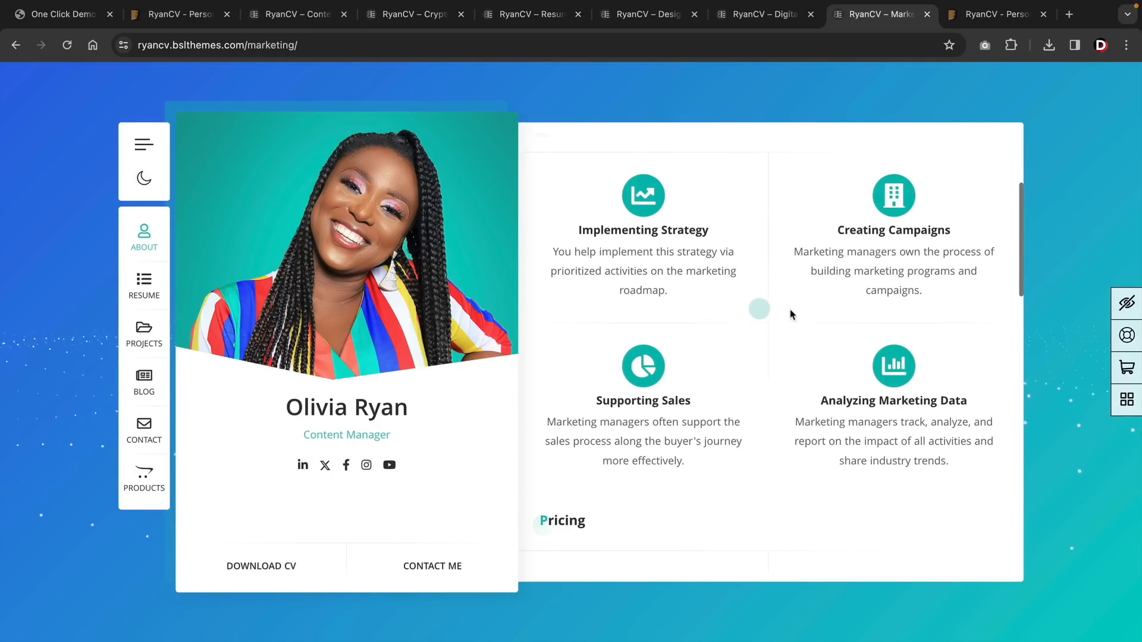
scroll(791, 314, "down", 6)
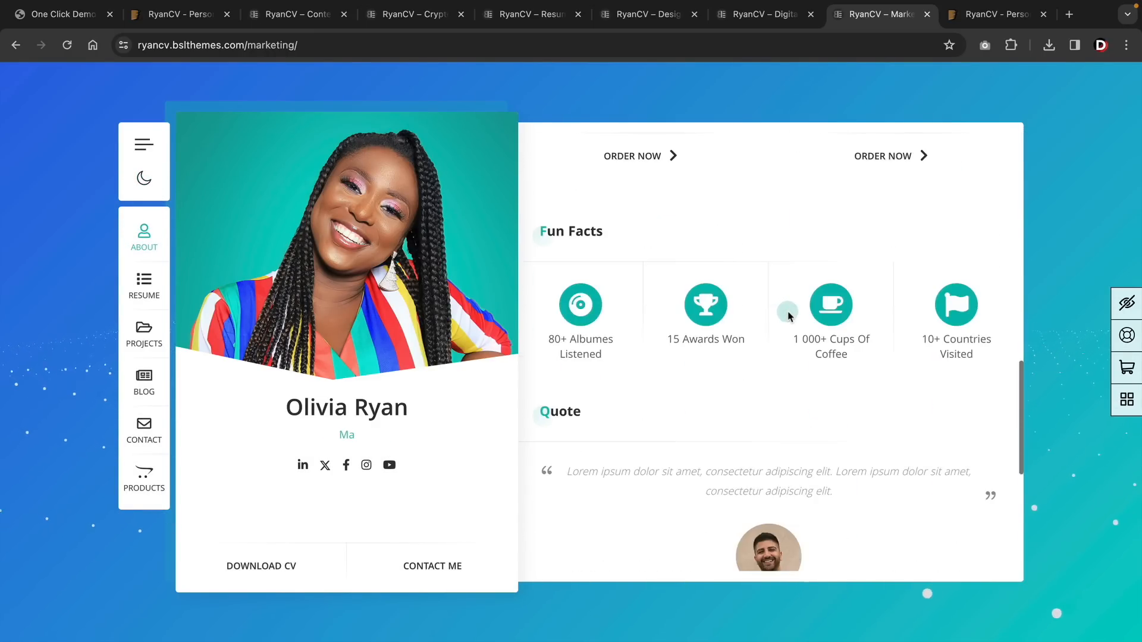
scroll(788, 316, "down", 5)
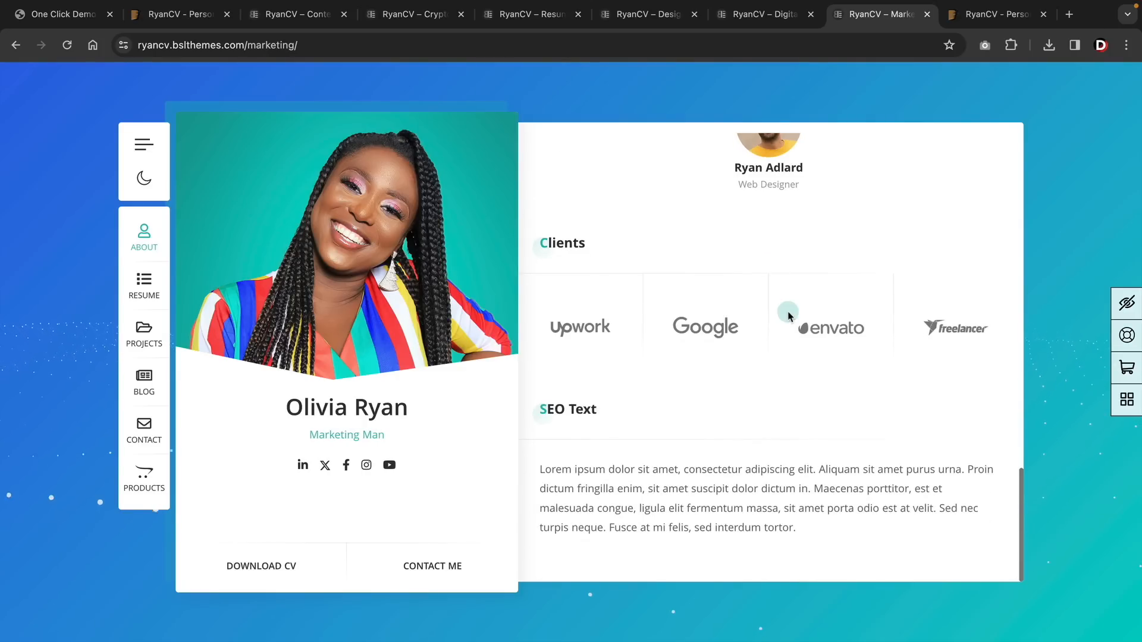
left_click(147, 293)
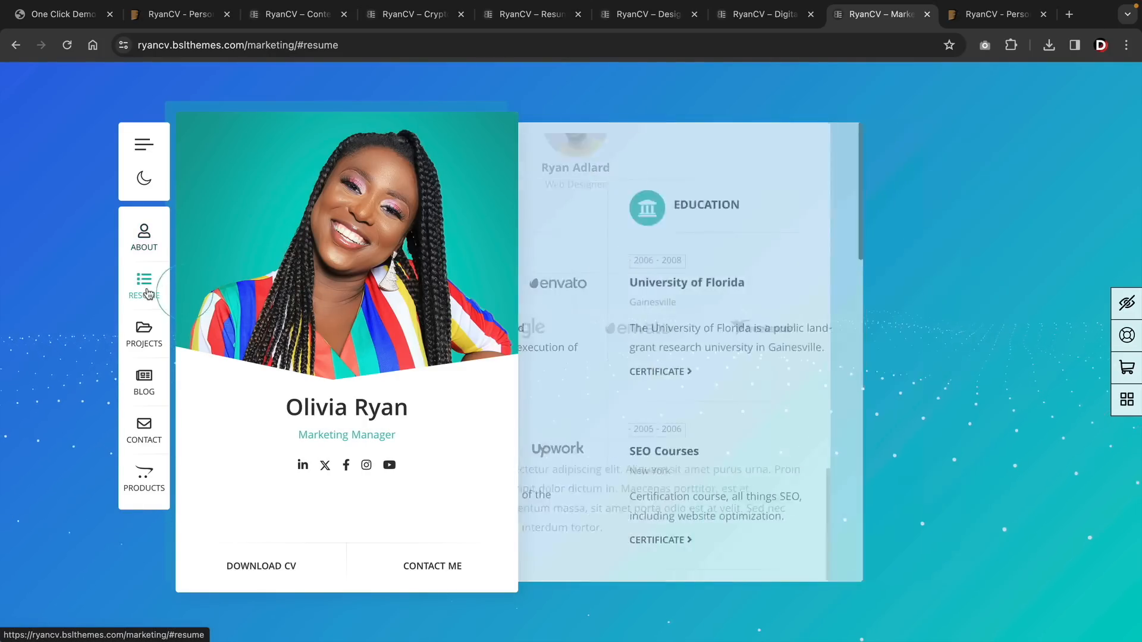
Step: Open the marketing demo's Projects section and filter the works by Video, Link, Image, Gallery and Content
left_click(144, 333)
left_click(806, 152)
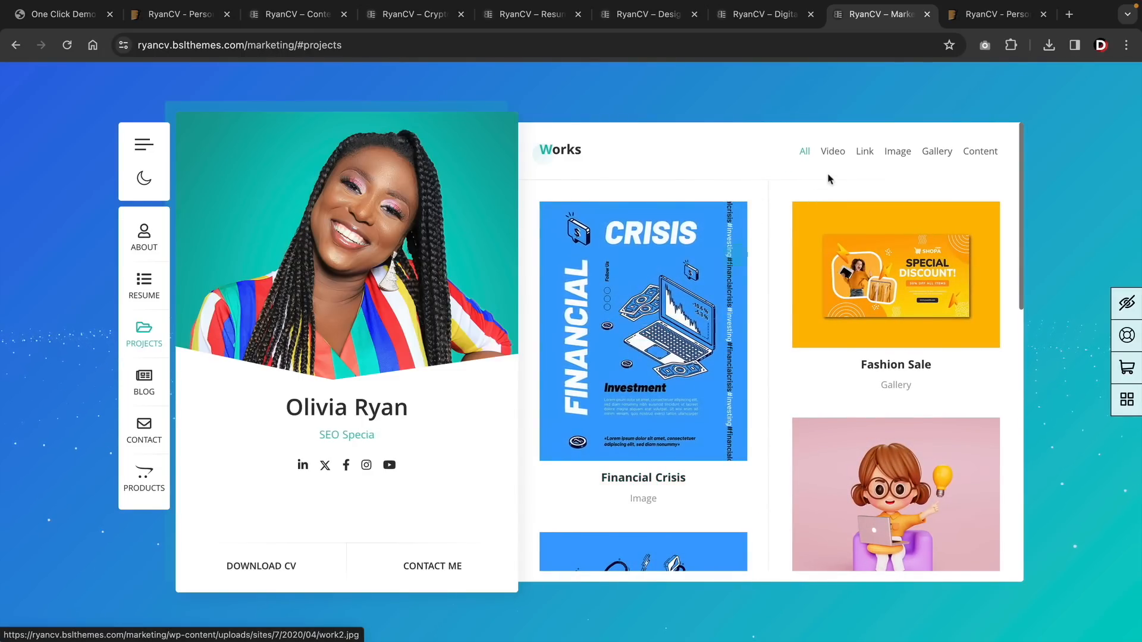
left_click(835, 153)
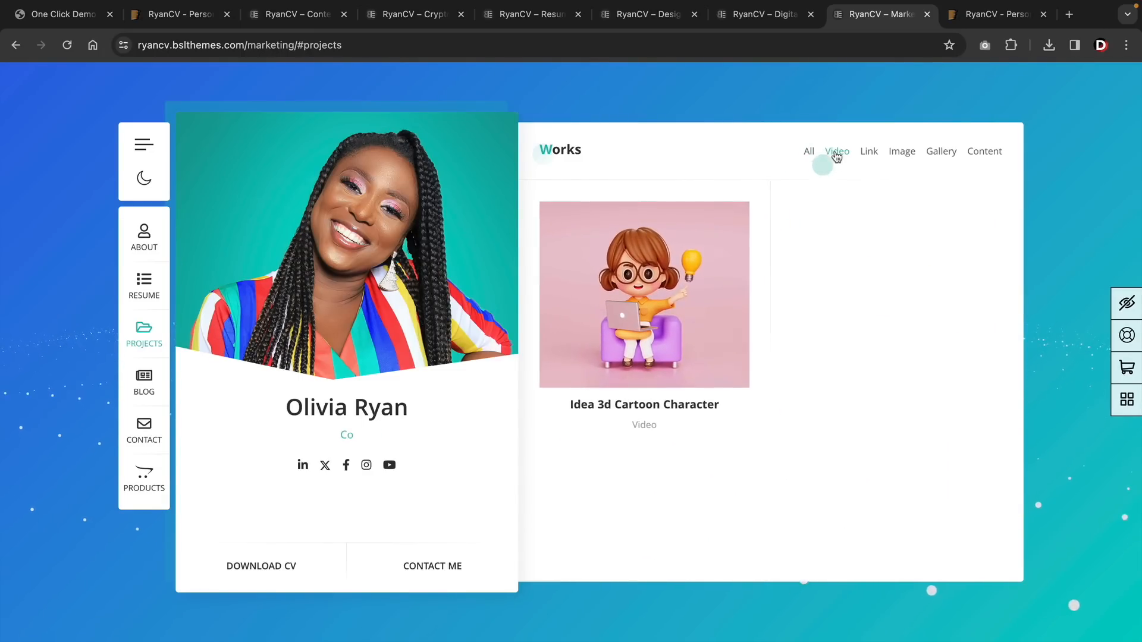
left_click(867, 153)
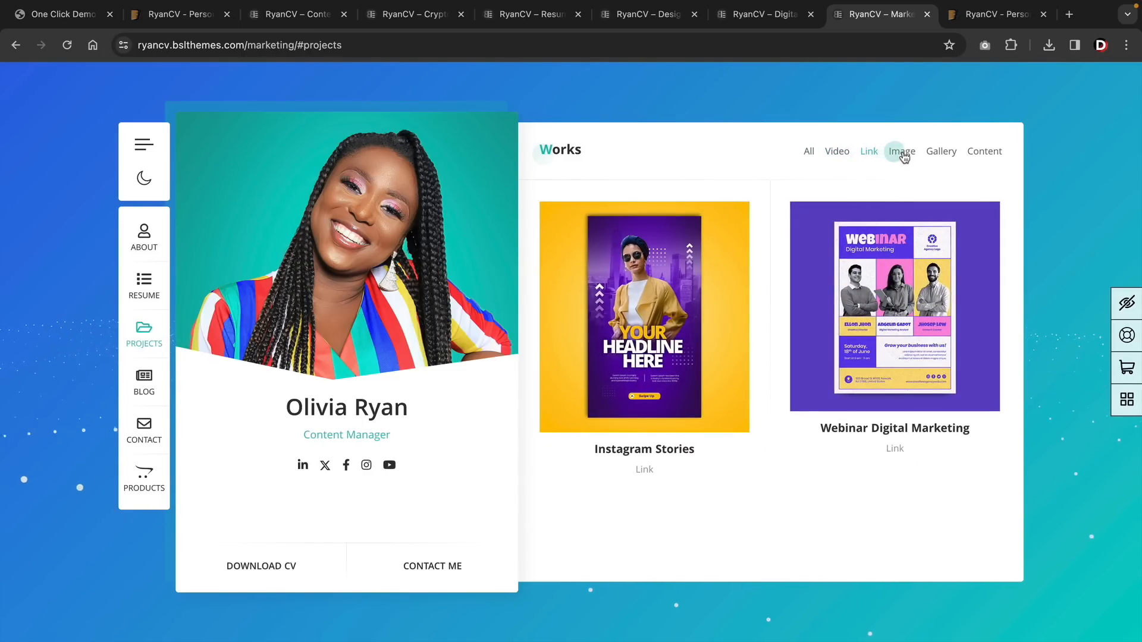
left_click(903, 156)
left_click(948, 155)
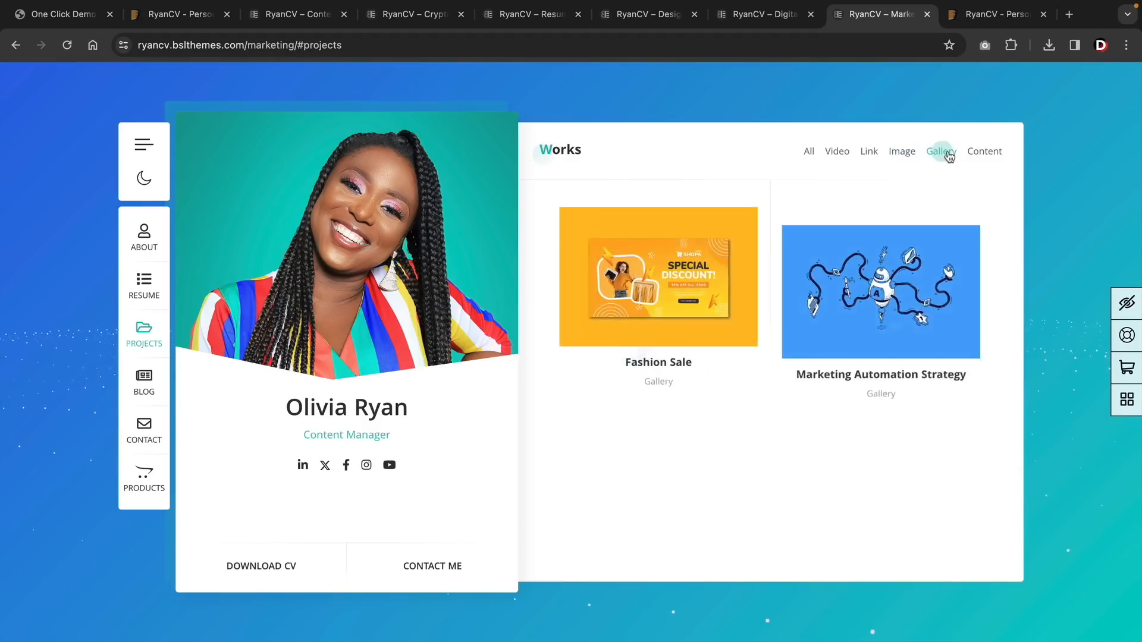
left_click(979, 156)
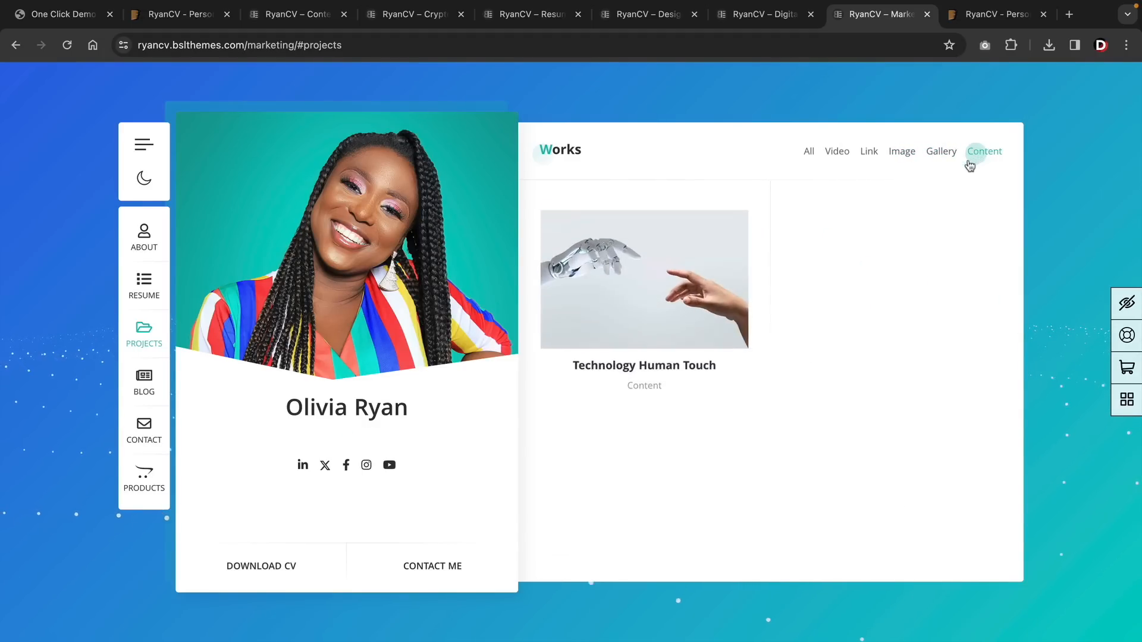
Step: Review the marketing demo's Technology Human Touch project, Contact form, Products section and CV download
left_click(646, 274)
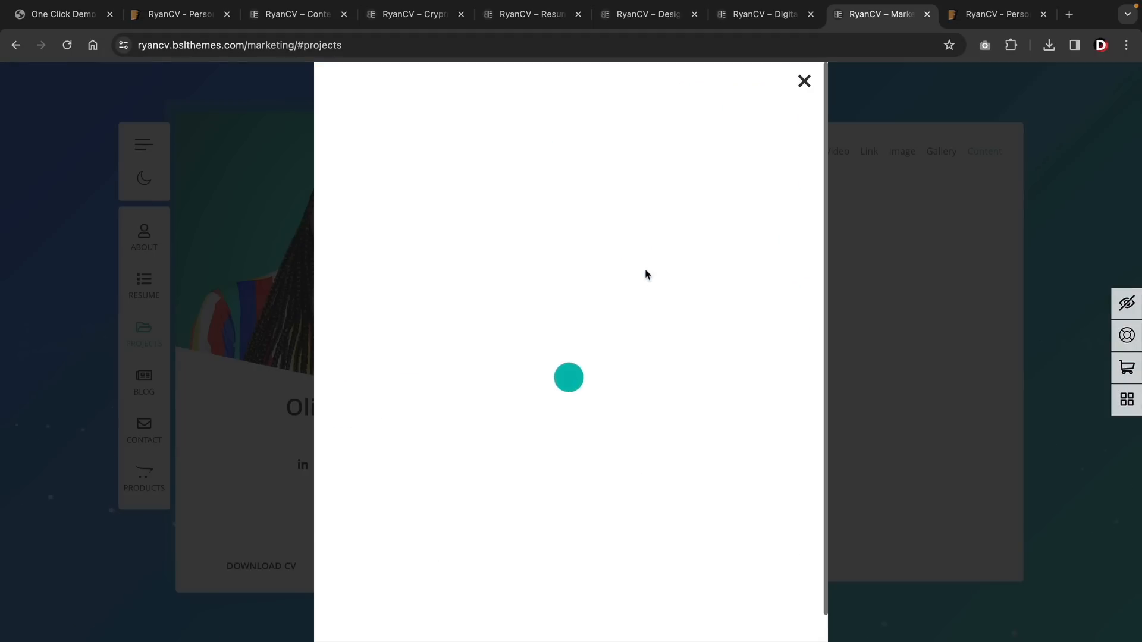
left_click(803, 88)
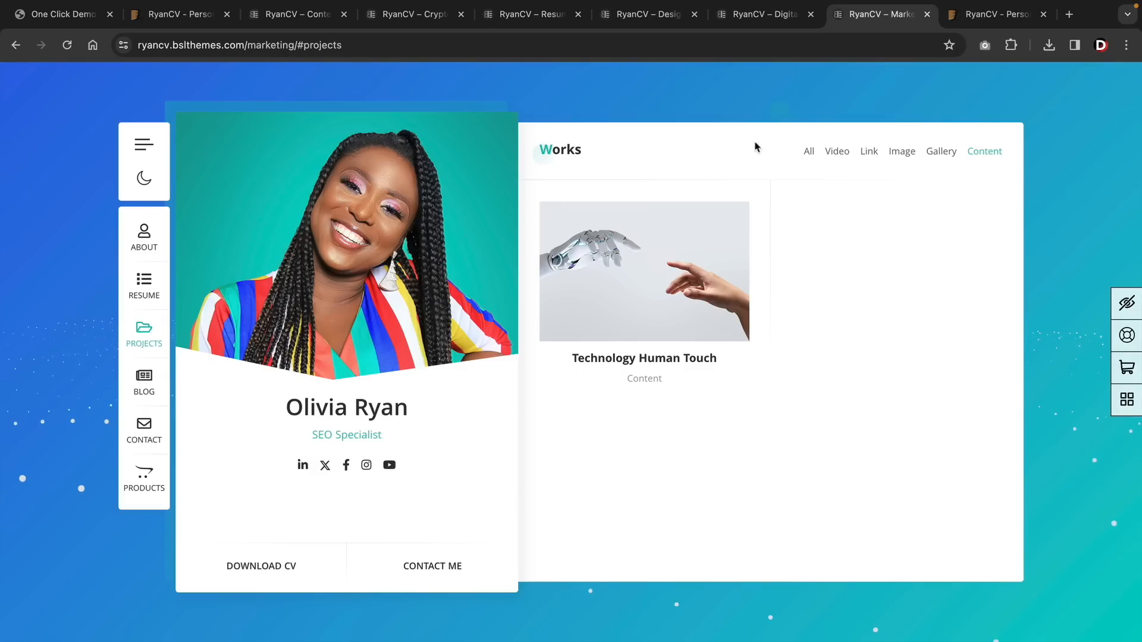
left_click(144, 429)
scroll(744, 442, "down", 2)
scroll(744, 443, "down", 2)
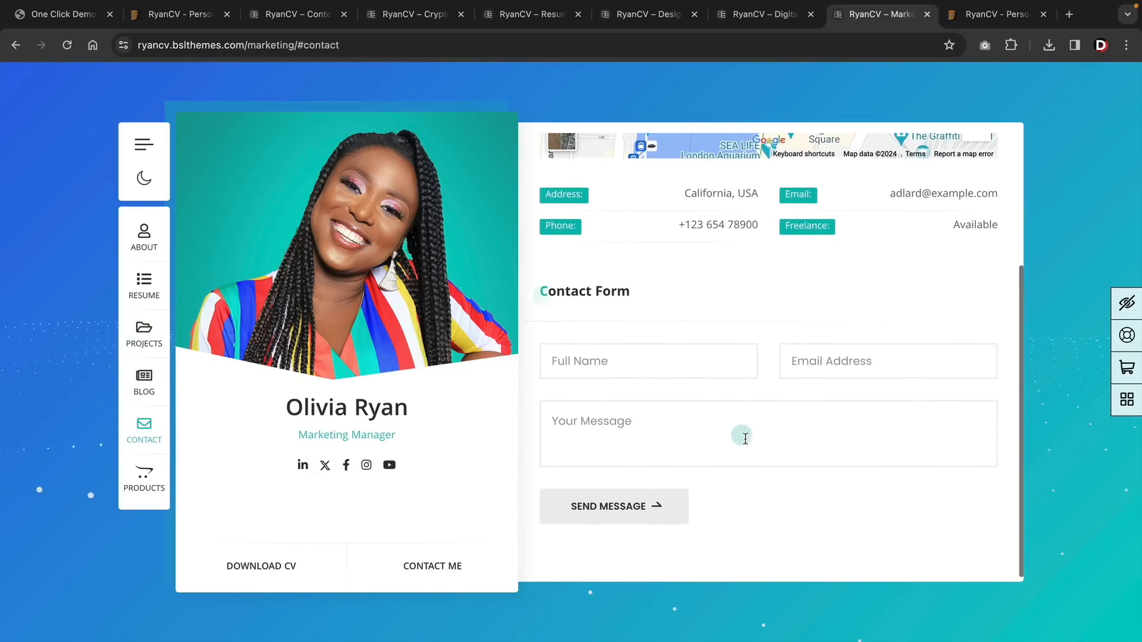
left_click(140, 478)
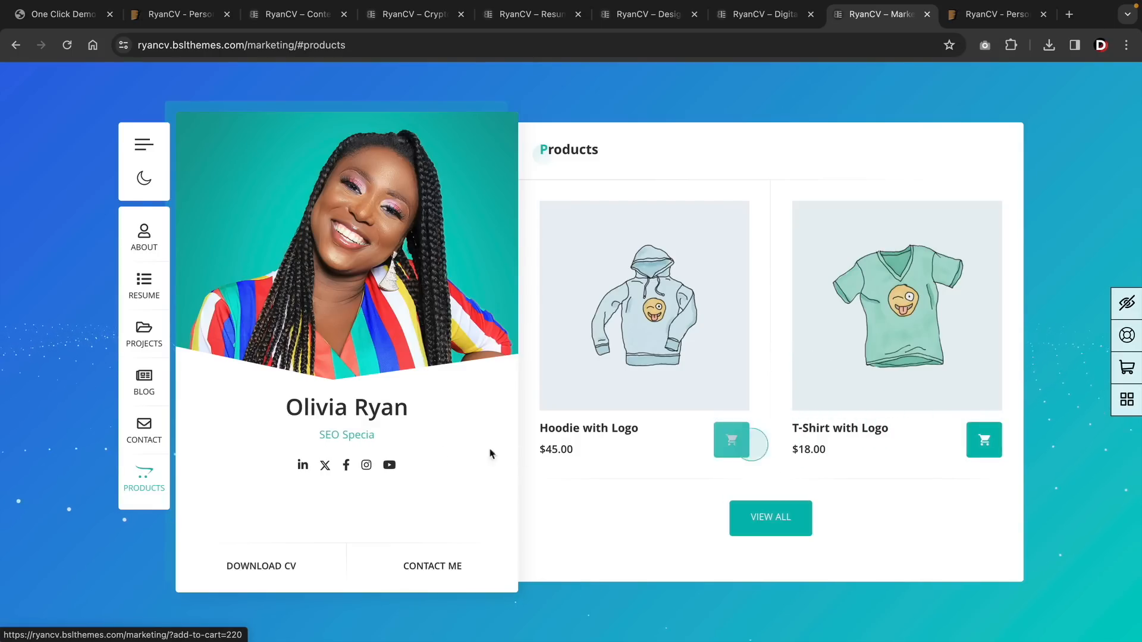
left_click(263, 566)
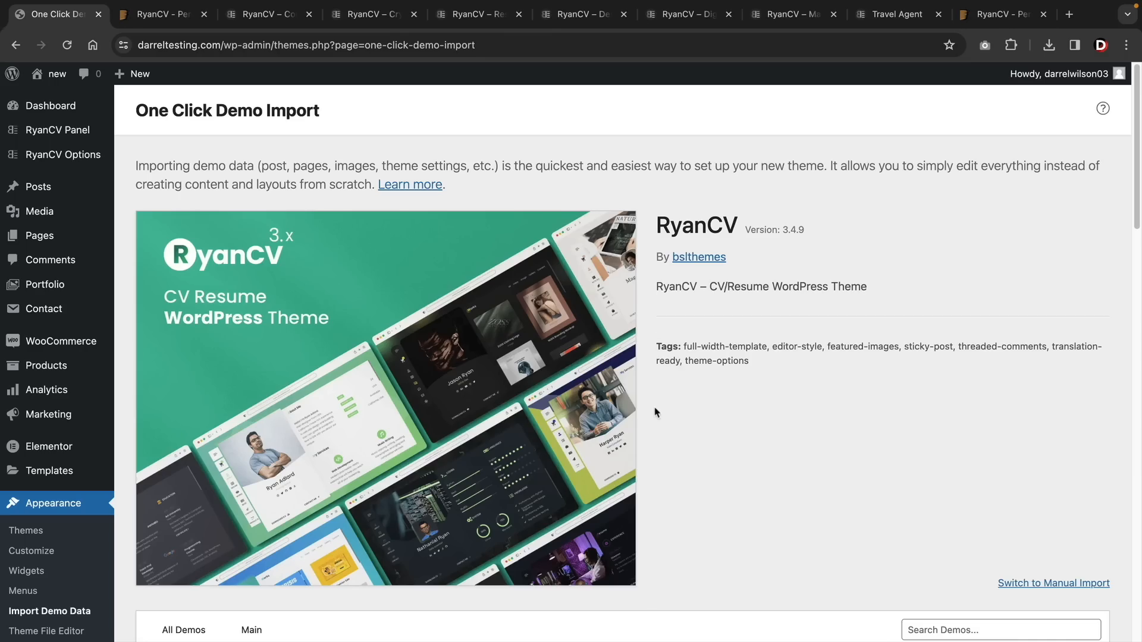
Step: Find the streamer demo among the RyanCV demos in One Click Demo Import and import it without the recommended plugins
scroll(654, 410, "down", 8)
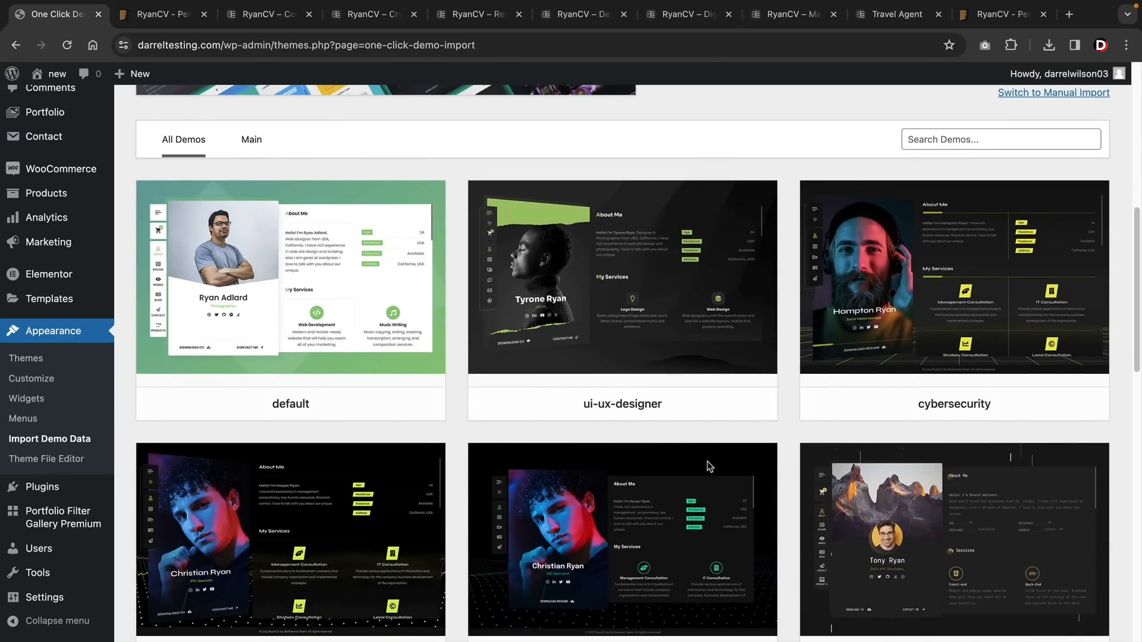
scroll(708, 452, "down", 3)
scroll(708, 451, "down", 2)
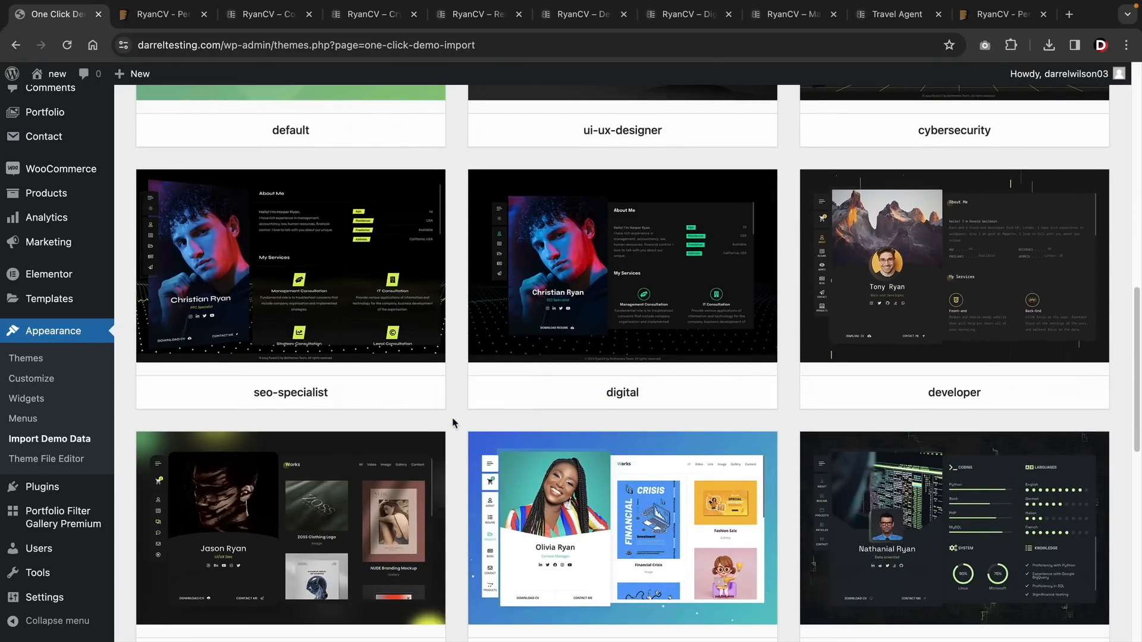
scroll(452, 422, "down", 3)
scroll(452, 423, "down", 6)
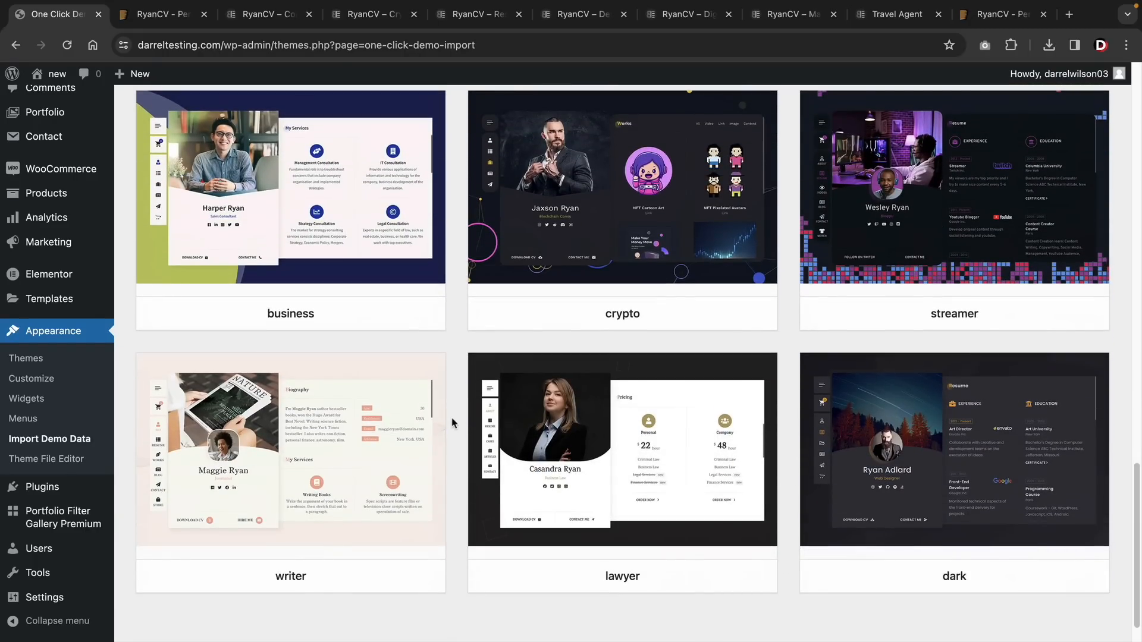
scroll(452, 422, "up", 2)
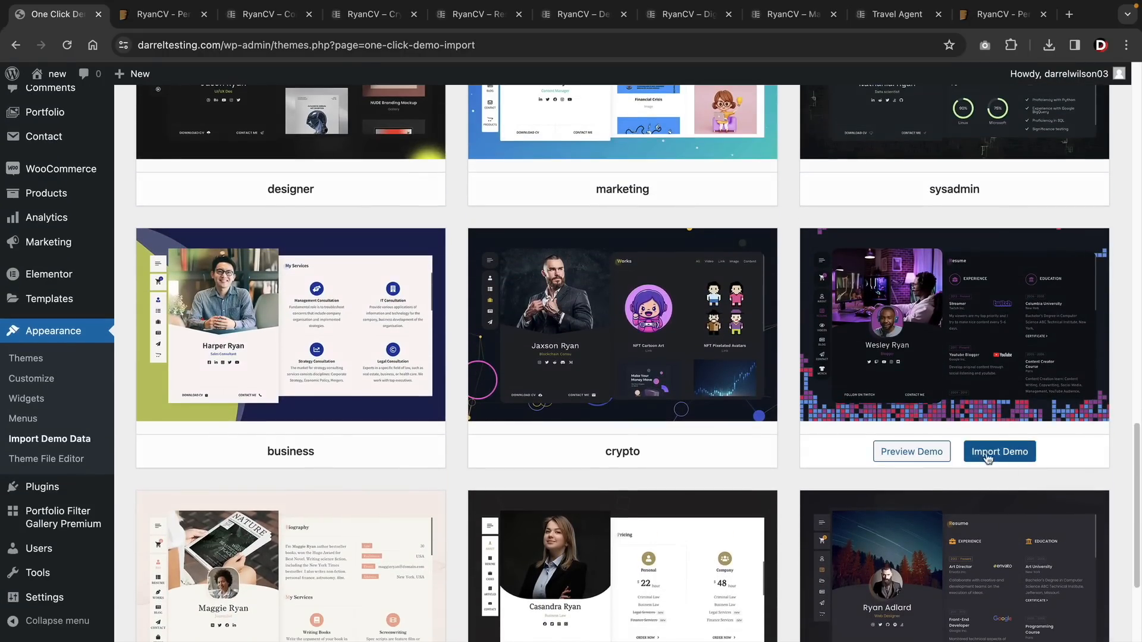
left_click(994, 455)
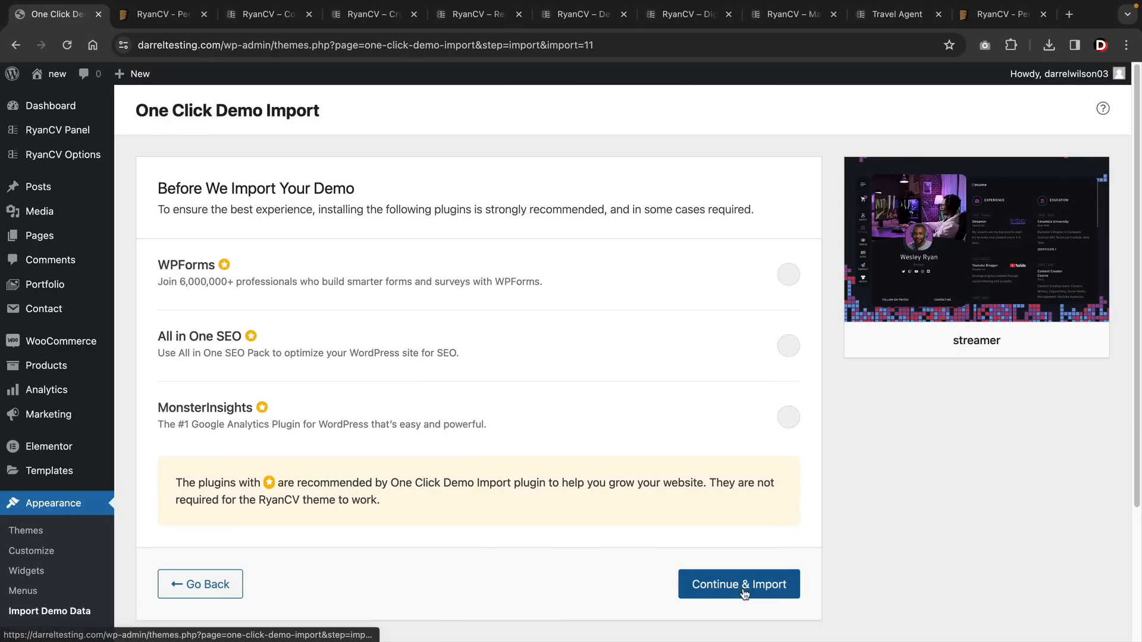
left_click(743, 589)
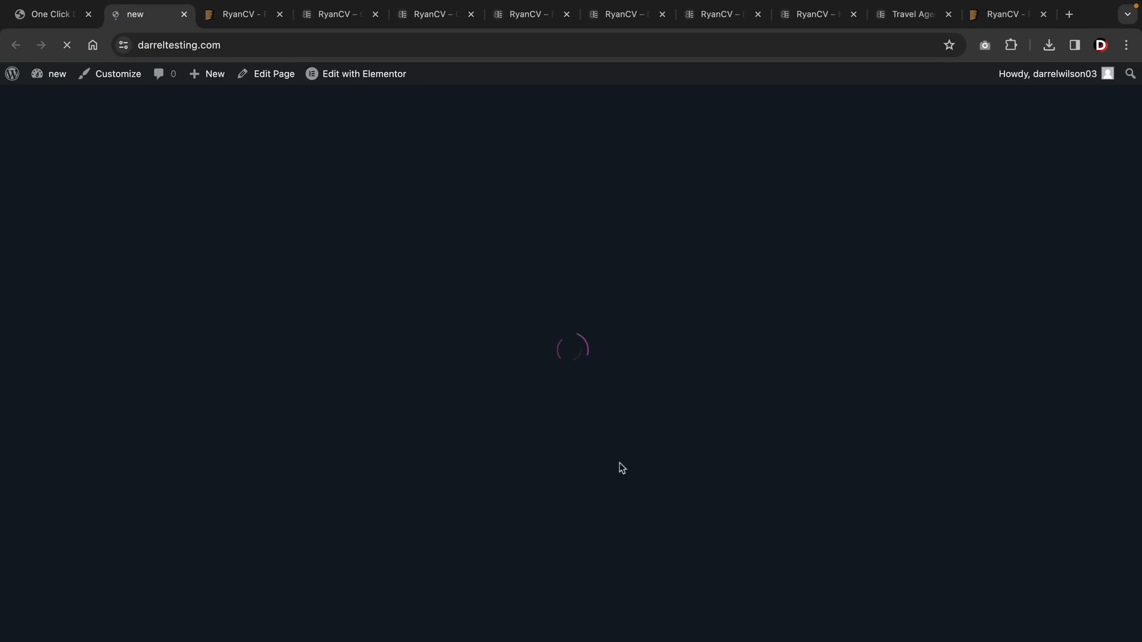
Step: Review the imported streamer site's Resume, Videos, Blog, Contact and Merch sections
left_click(153, 252)
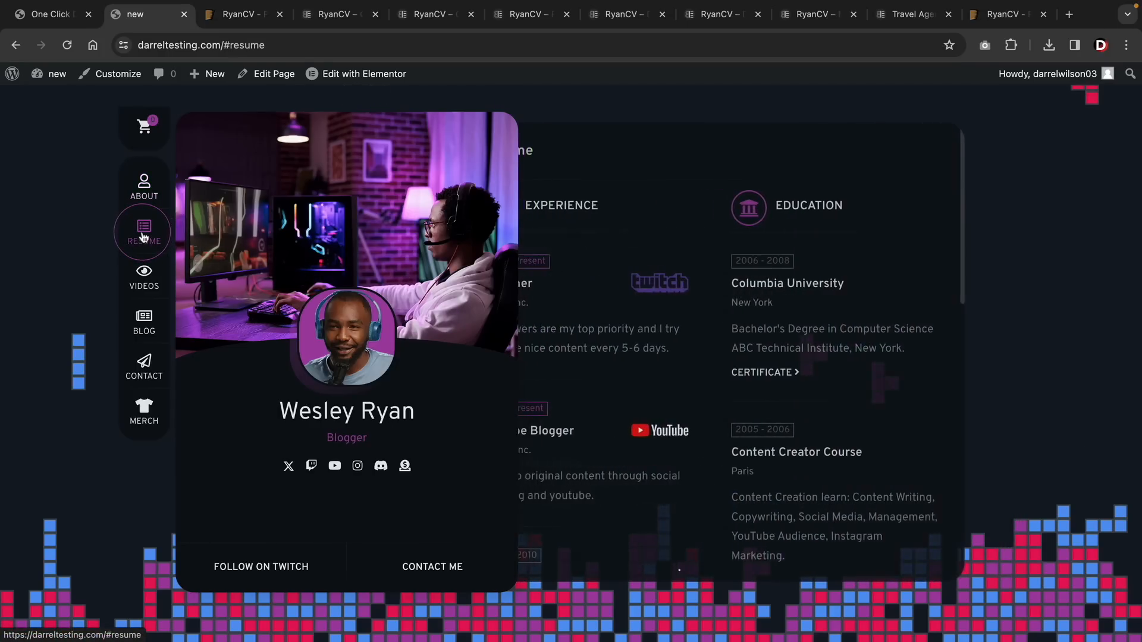
scroll(651, 315, "down", 5)
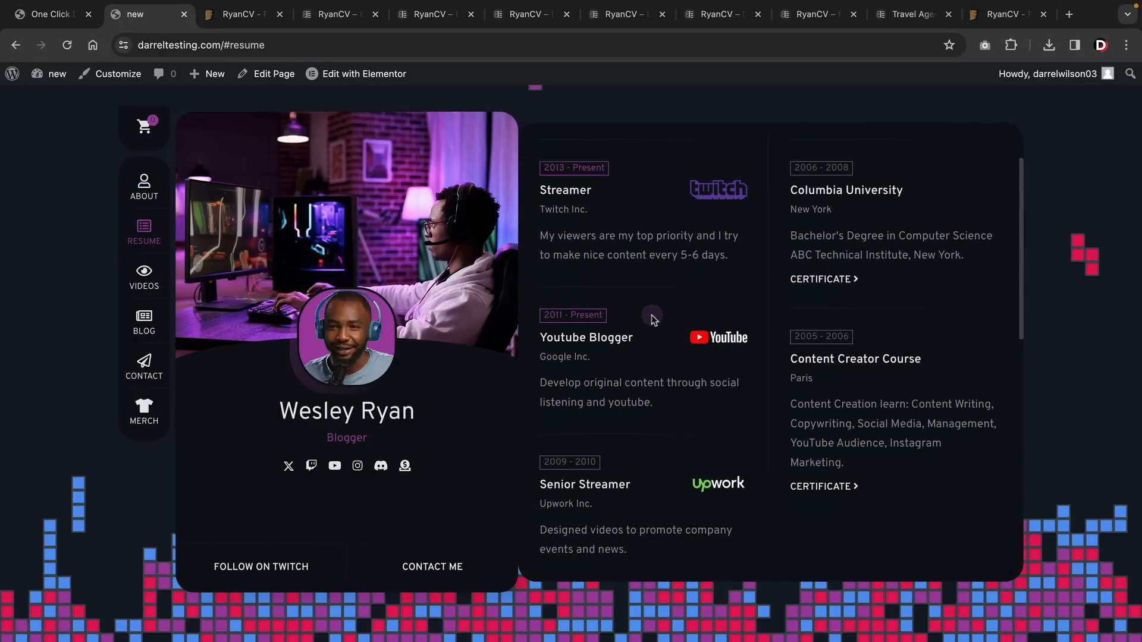
scroll(651, 316, "up", 5)
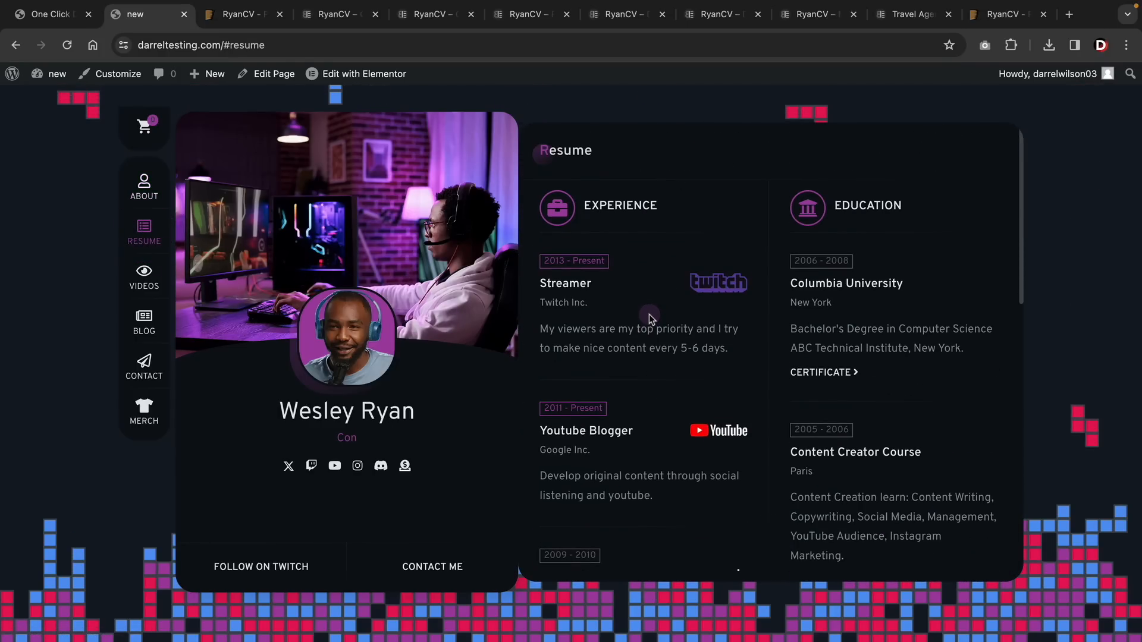
left_click(131, 284)
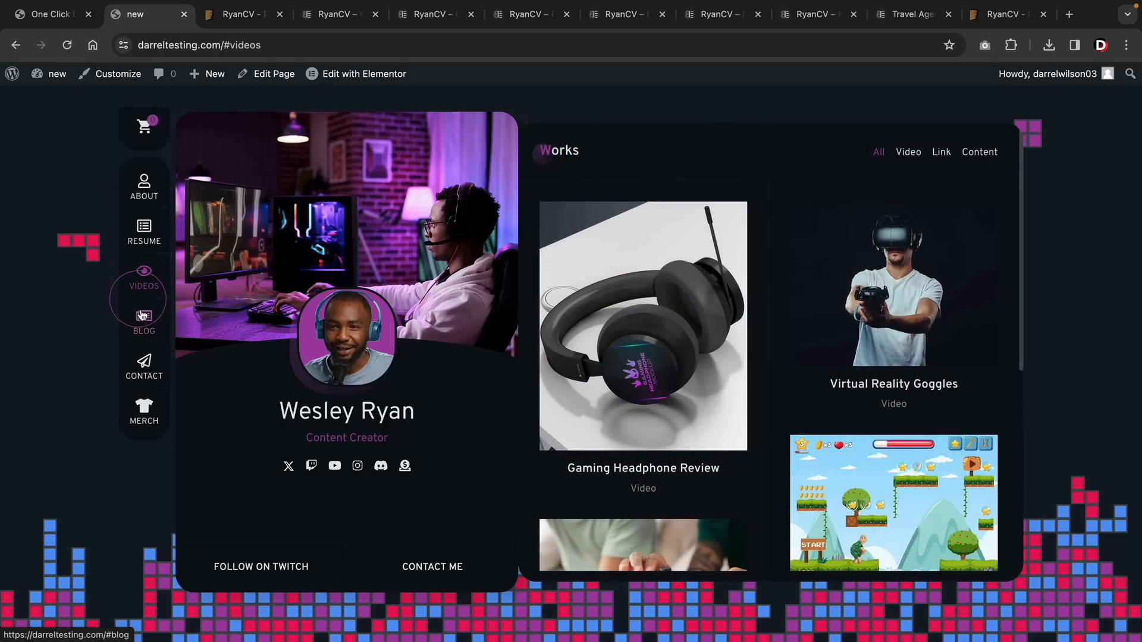
left_click(145, 323)
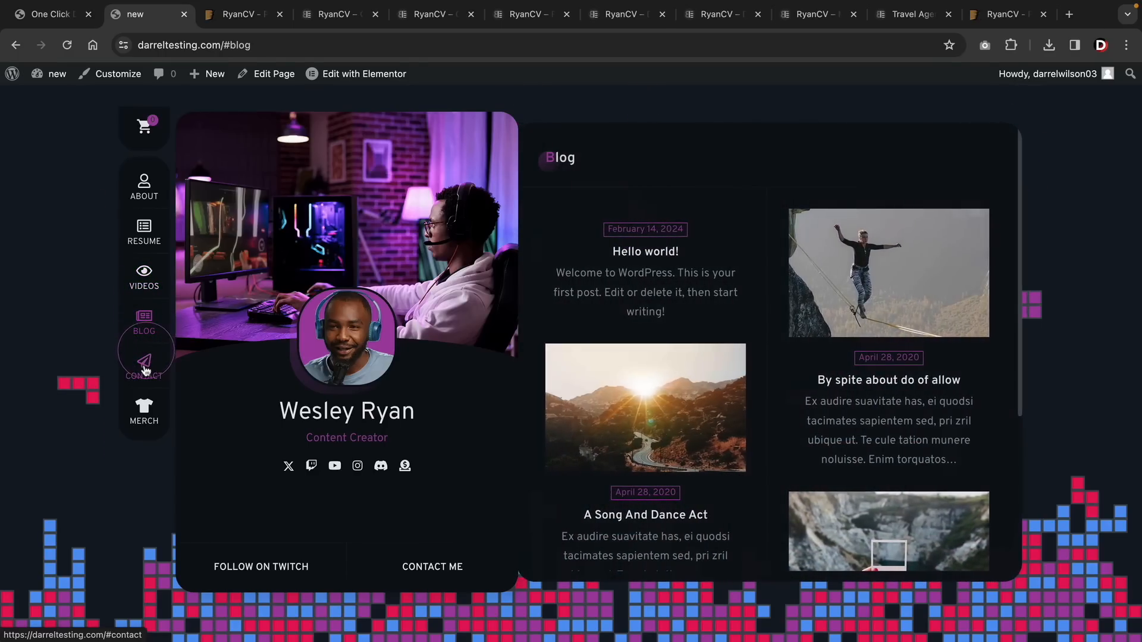
left_click(145, 372)
left_click(145, 409)
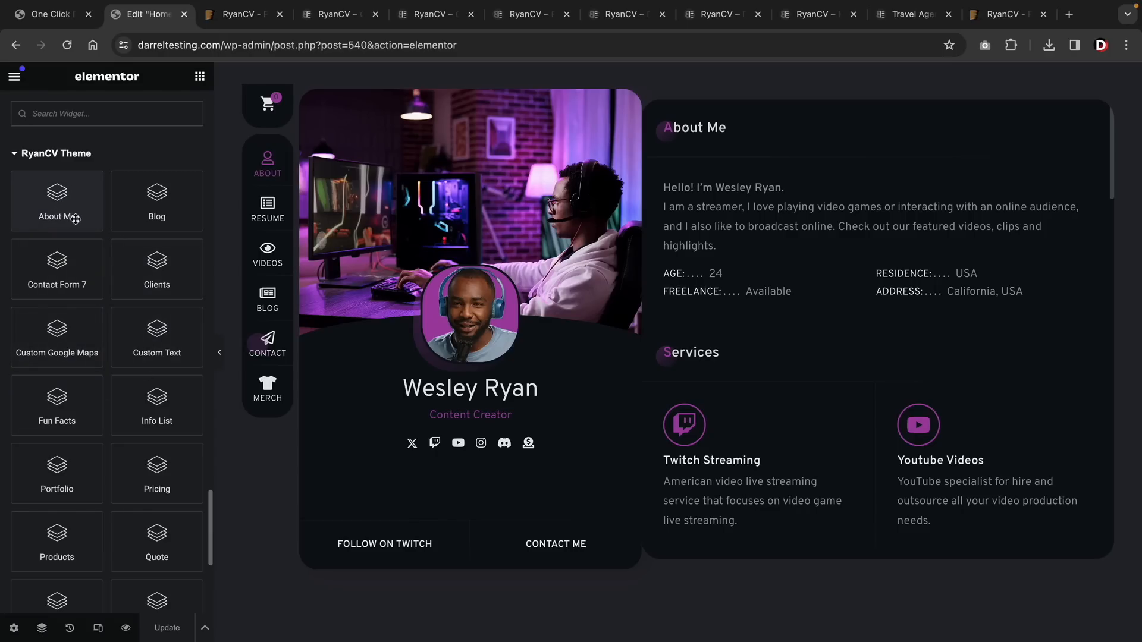
Step: Insert a RyanCV Pricing widget between About Me and Services in the Elementor page and title it "This is Pricing"
left_click_drag(157, 473, 736, 315)
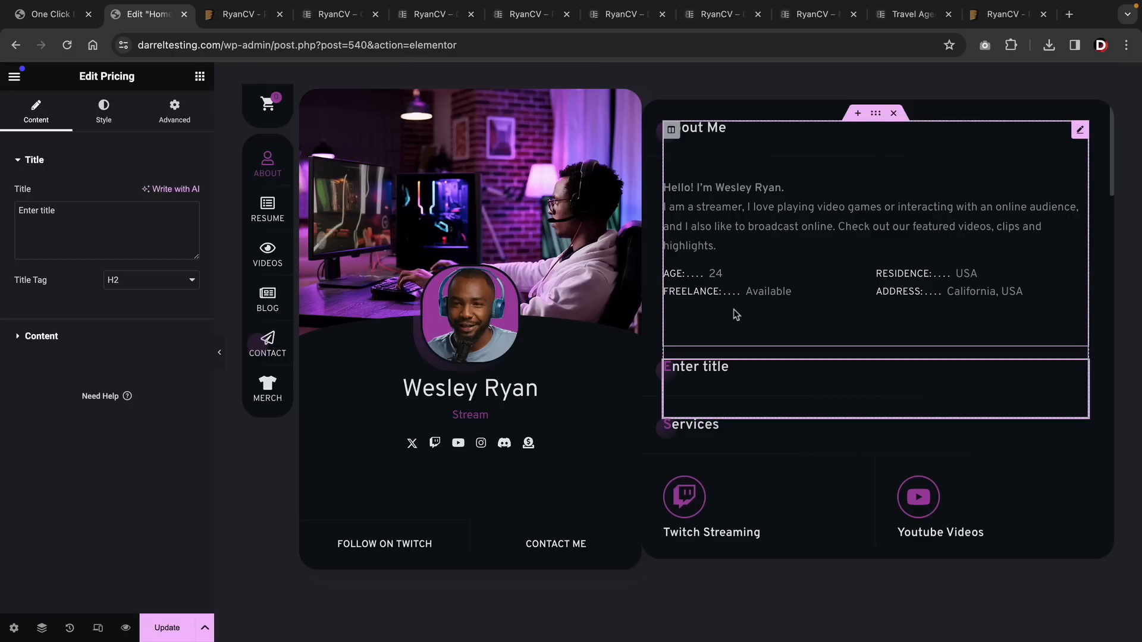
scroll(744, 364, "down", 1)
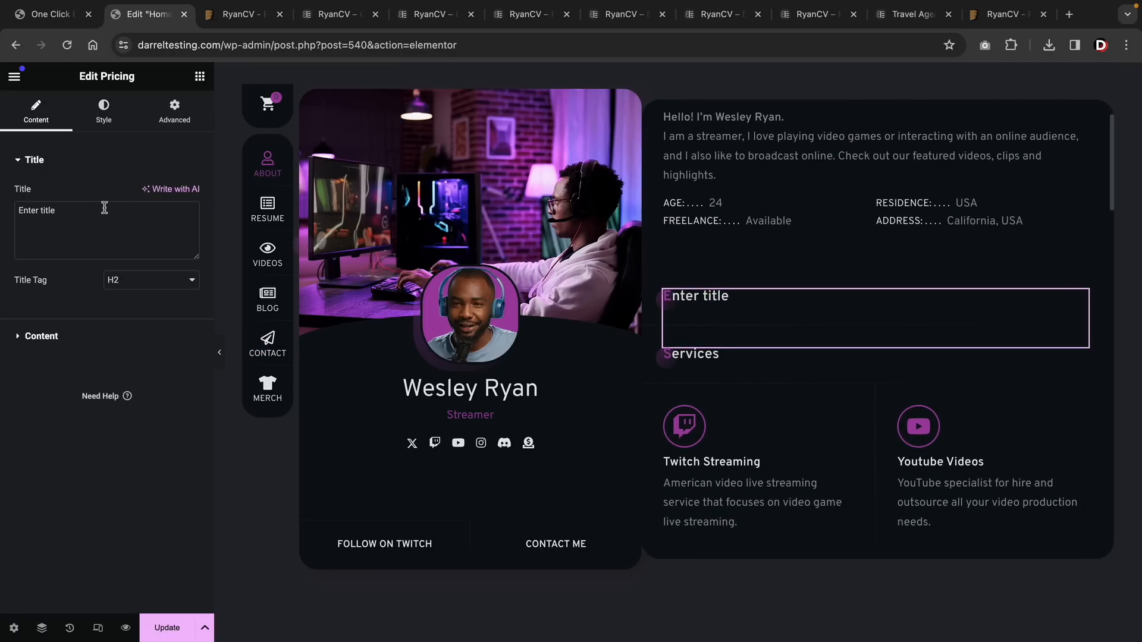
left_click_drag(71, 206, 1, 202)
type("This is Pricing")
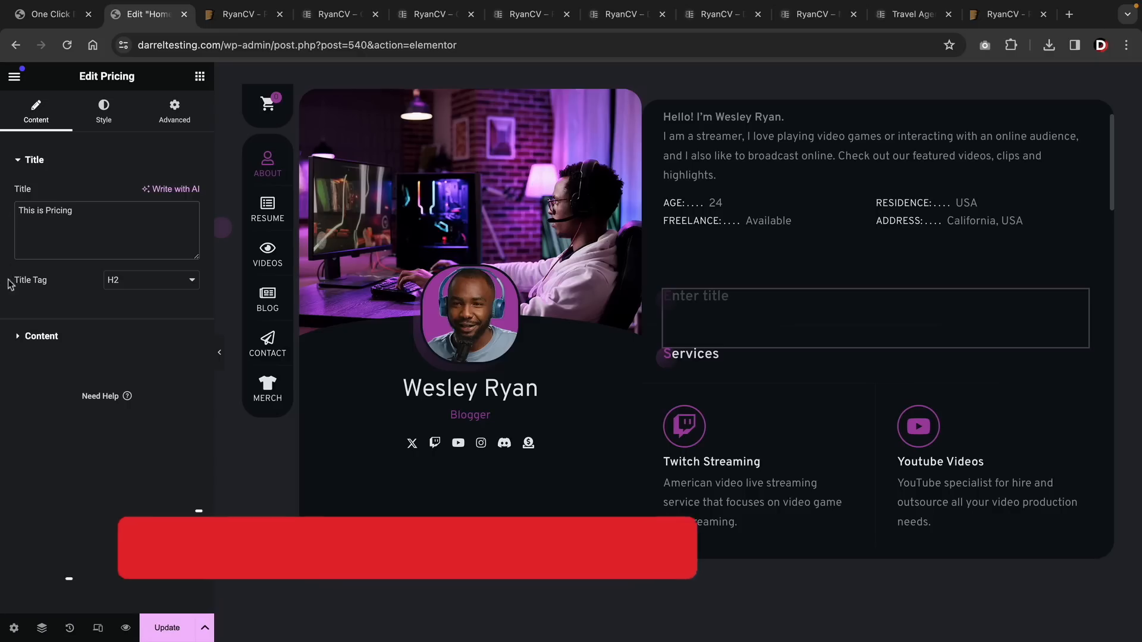
Step: Add a pricing item with the default content to the Pricing widget
left_click(41, 336)
left_click(104, 243)
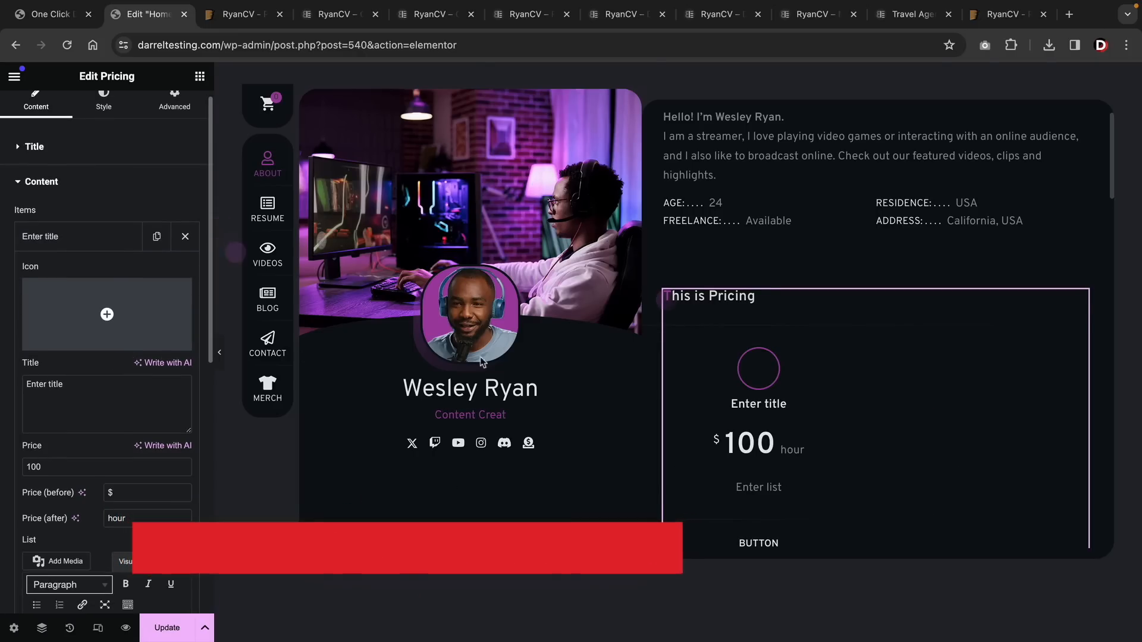
scroll(740, 349, "down", 2)
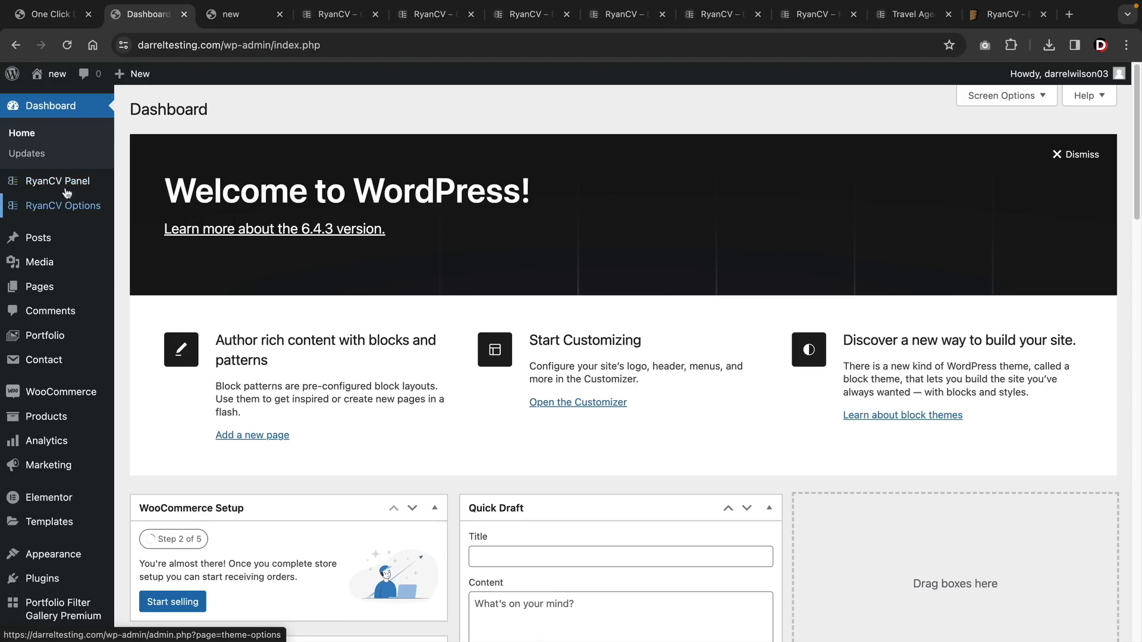
Step: Review the RyanCV Panel's Welcome, Status, Plugins, Demo Content and Help Center pages in the WordPress dashboard
mouse_move(69, 183)
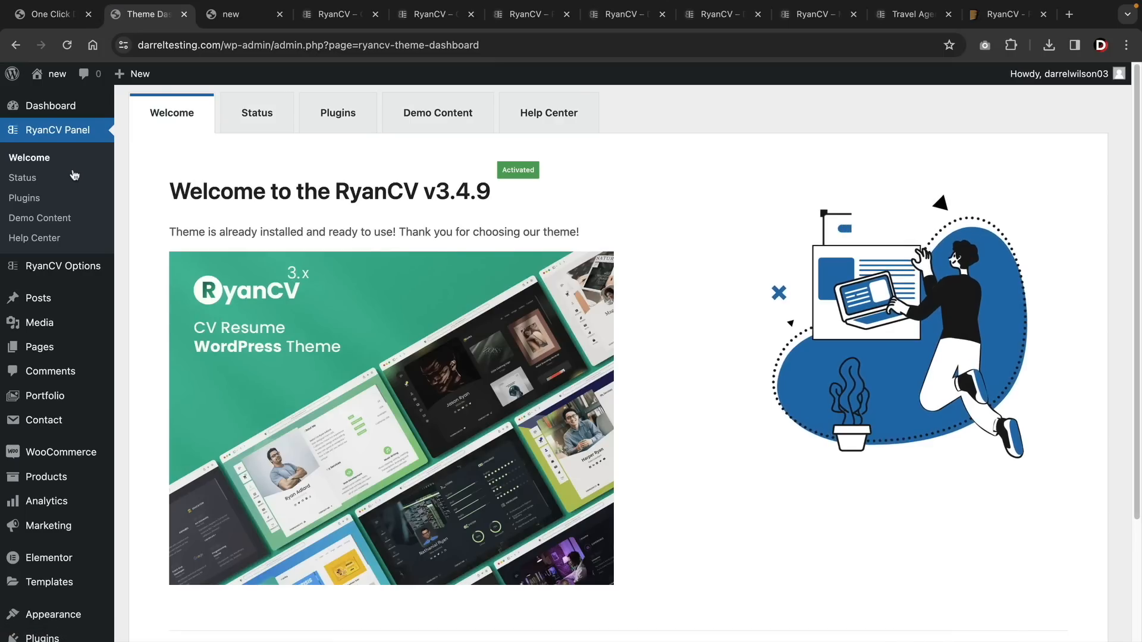
left_click(262, 114)
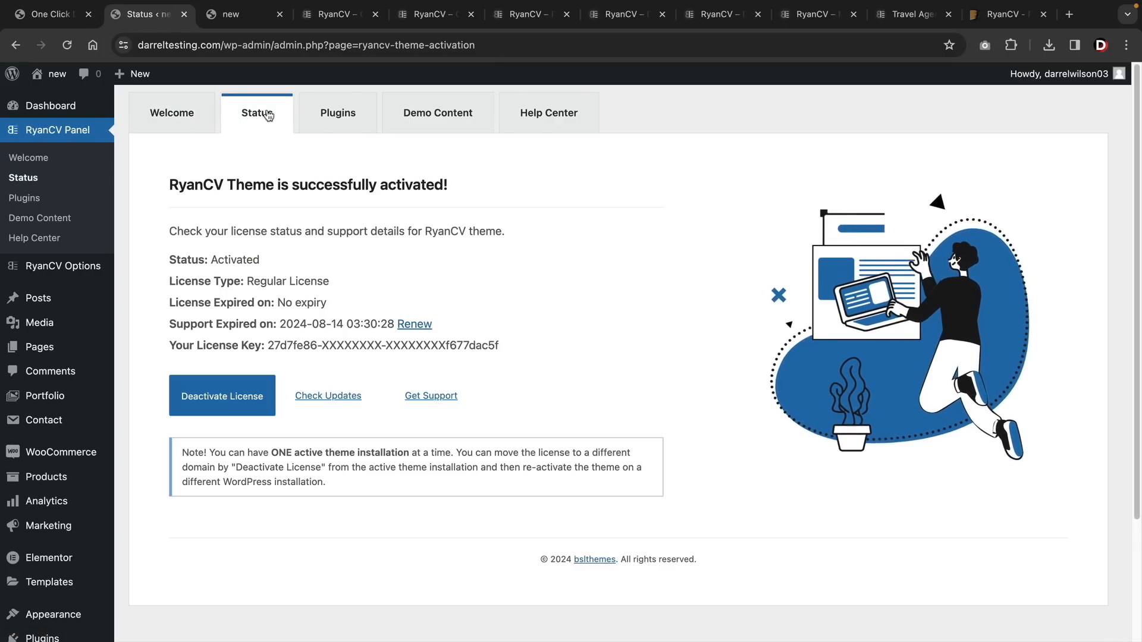
left_click(345, 121)
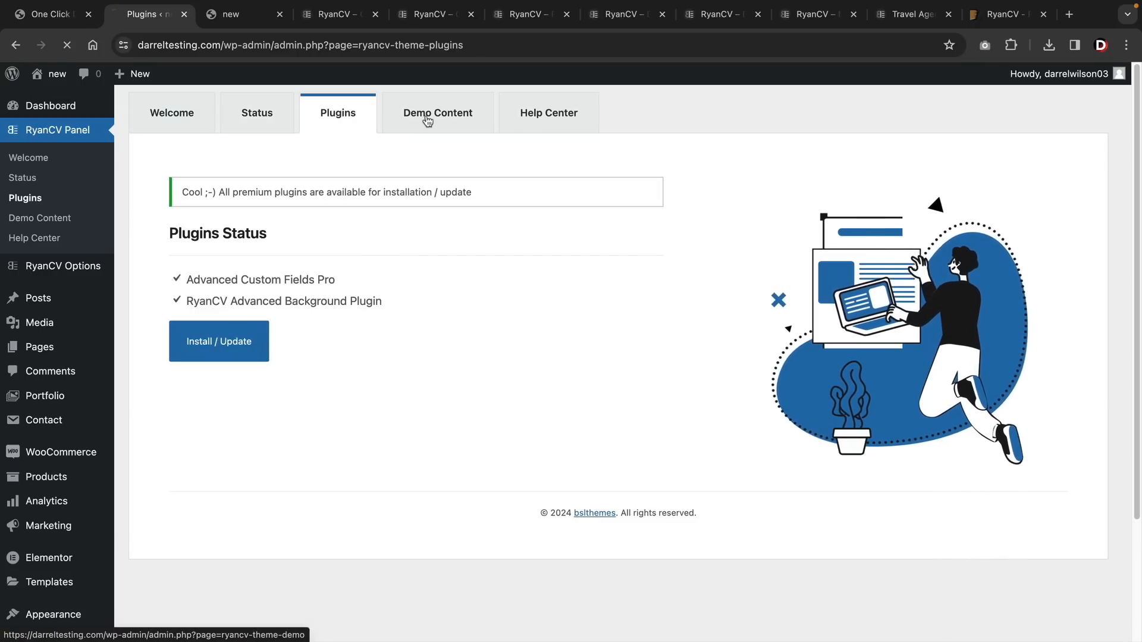
left_click(427, 119)
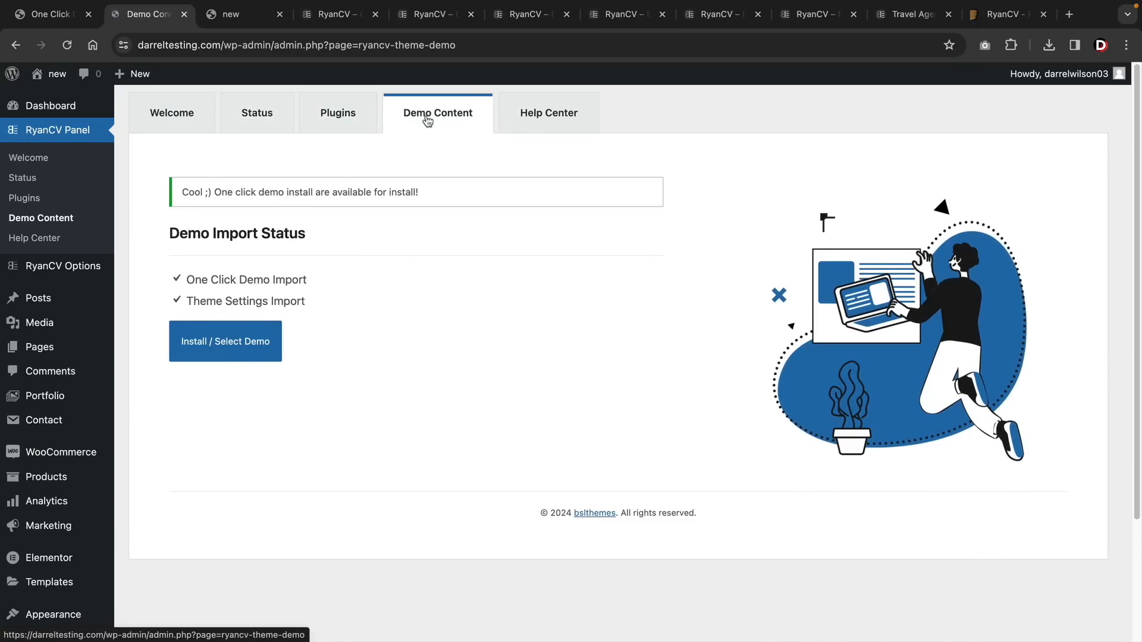
left_click(527, 114)
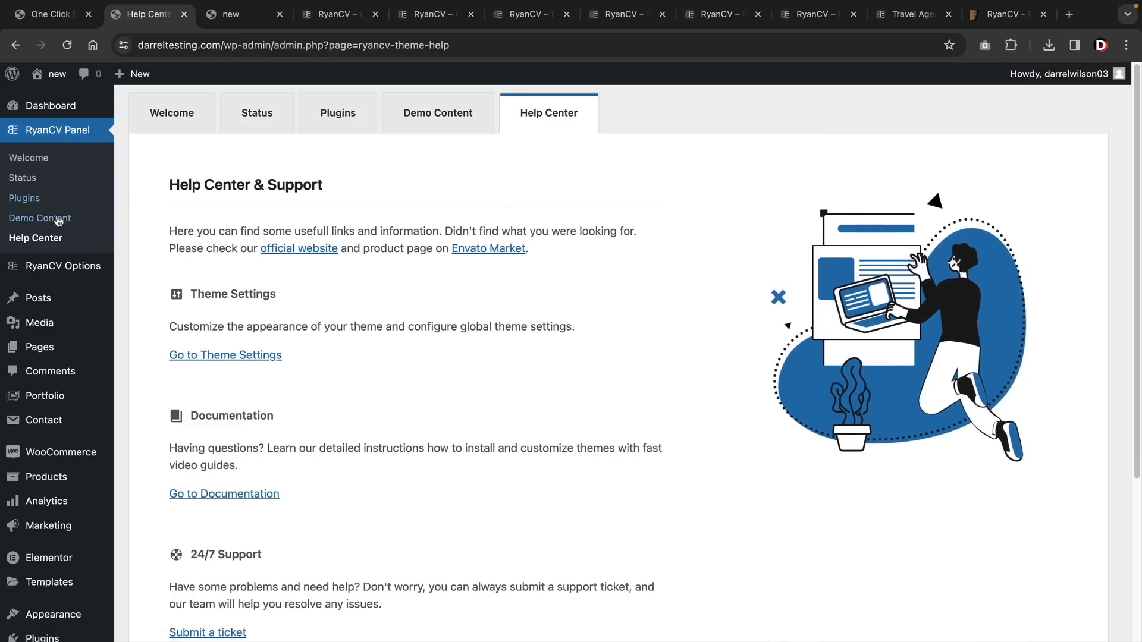
Step: Open RyanCV Options and look through the General settings before showing the vCard settings
left_click(50, 272)
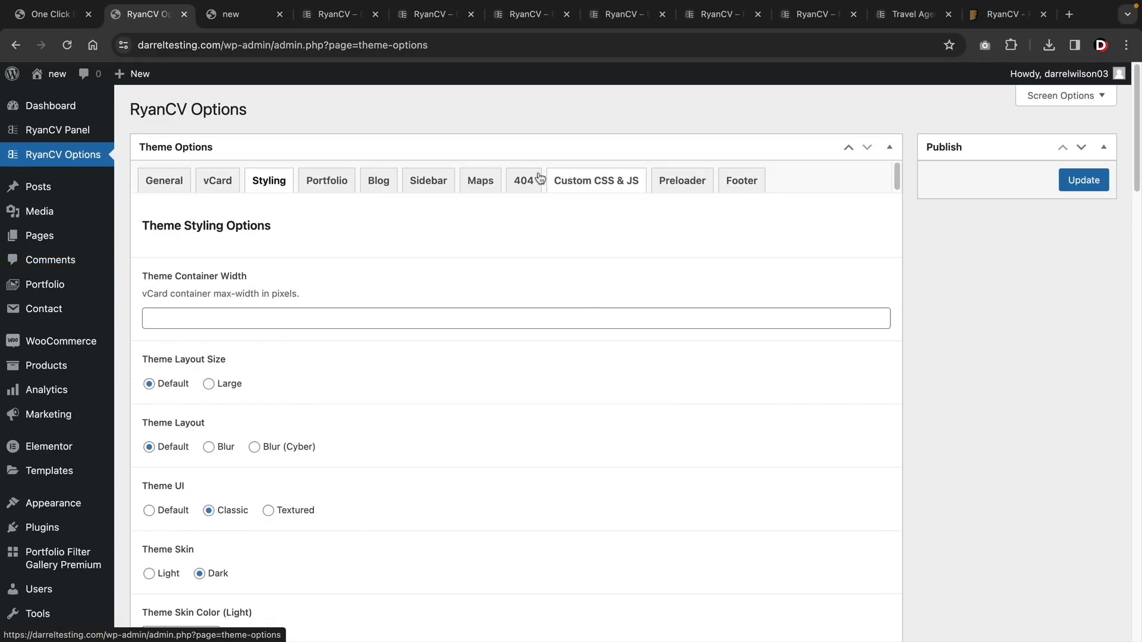
left_click(156, 180)
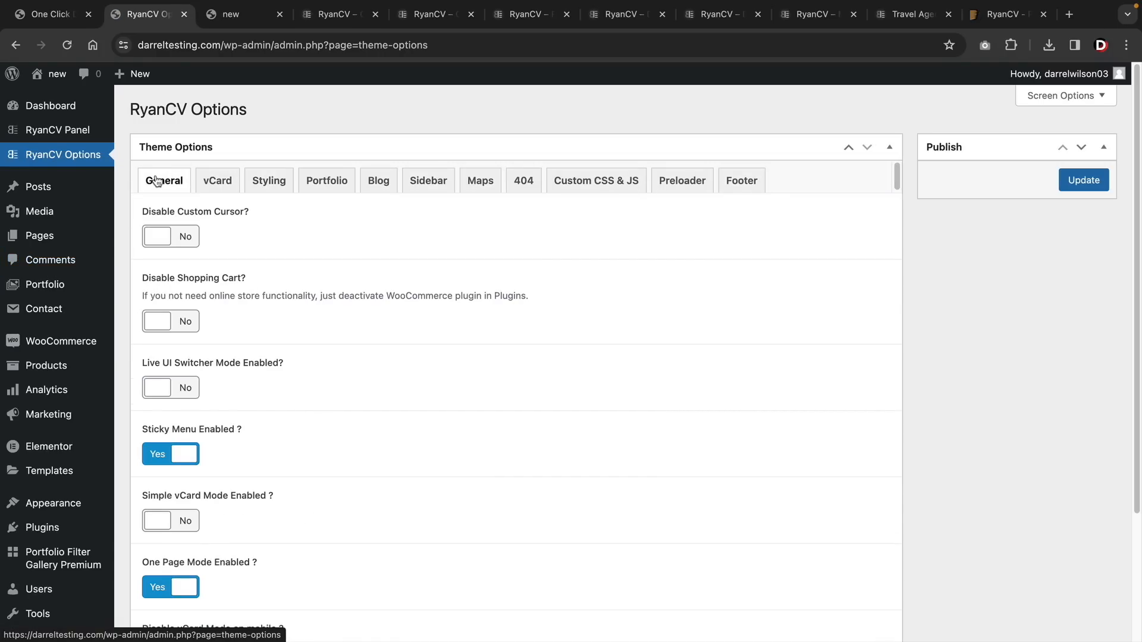
left_click(217, 181)
Step: Set the vCard's profile background layout to Full (Cyber) and its background type to Slideshow
scroll(239, 244, "down", 3)
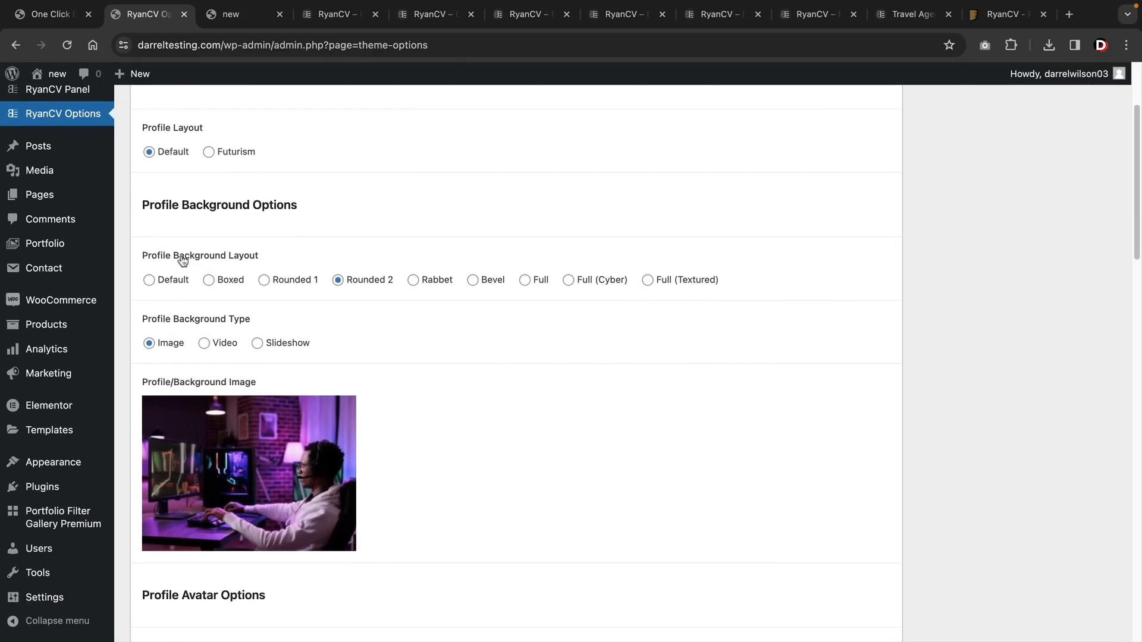
left_click_drag(182, 260, 264, 261)
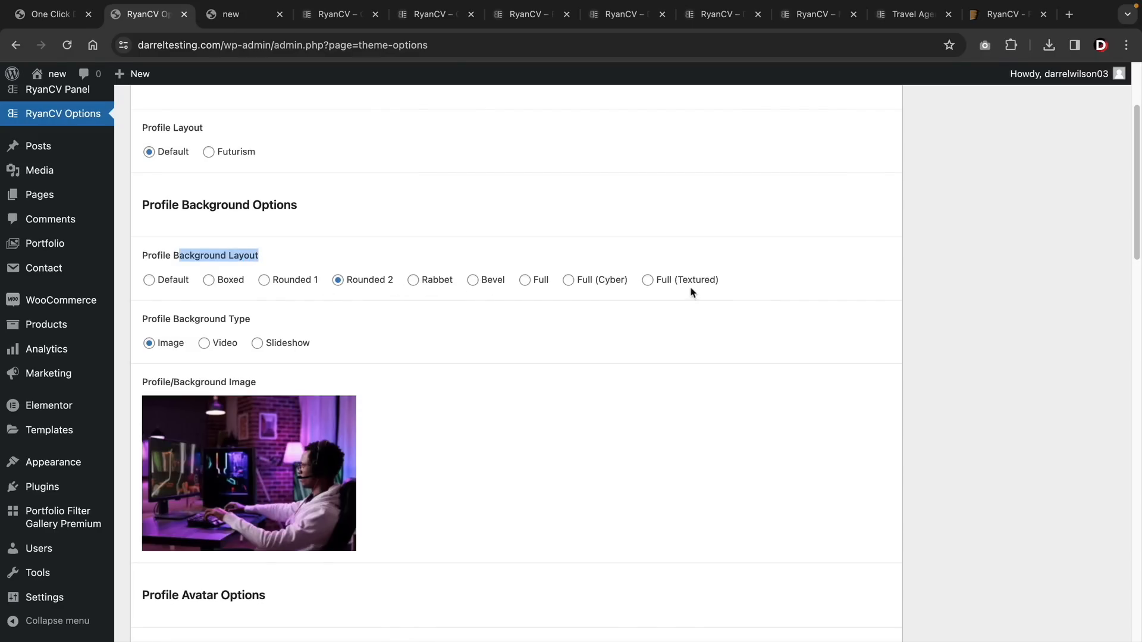
left_click(569, 281)
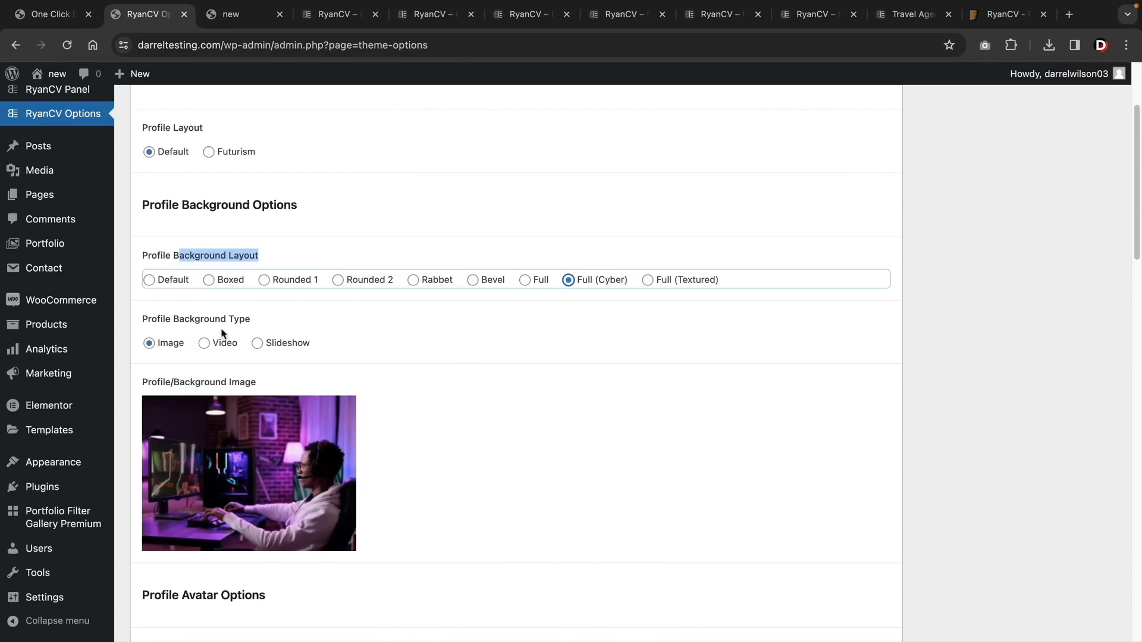
left_click(257, 343)
Step: In the Styling options, set the theme background type to Matrix, save the options and view the site's front page
scroll(324, 342, "down", 3)
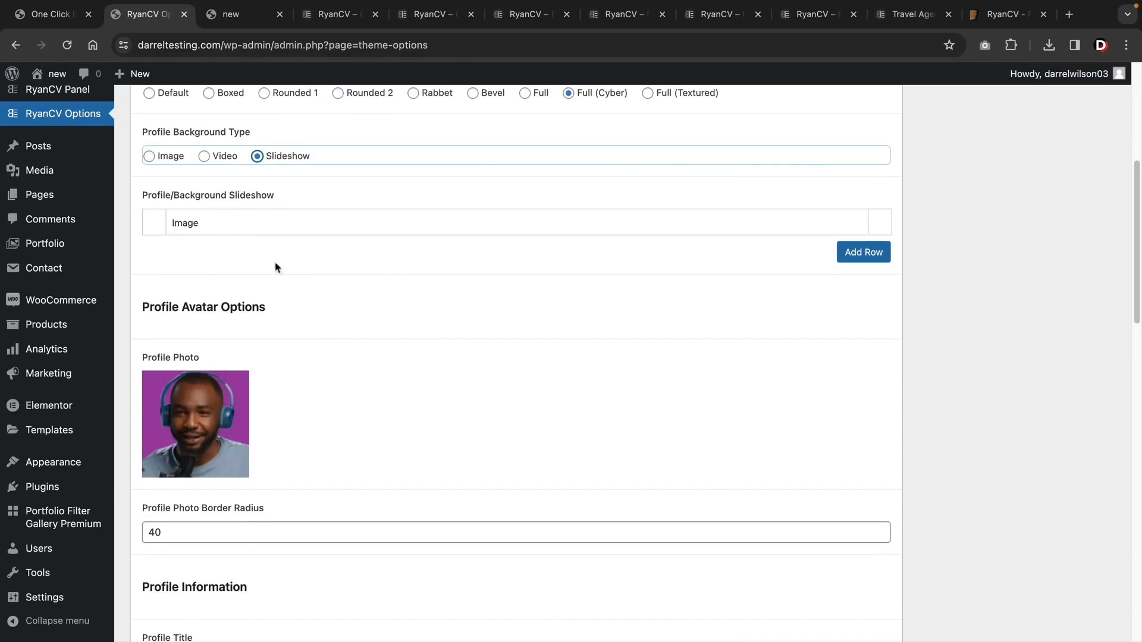
scroll(178, 268, "down", 15)
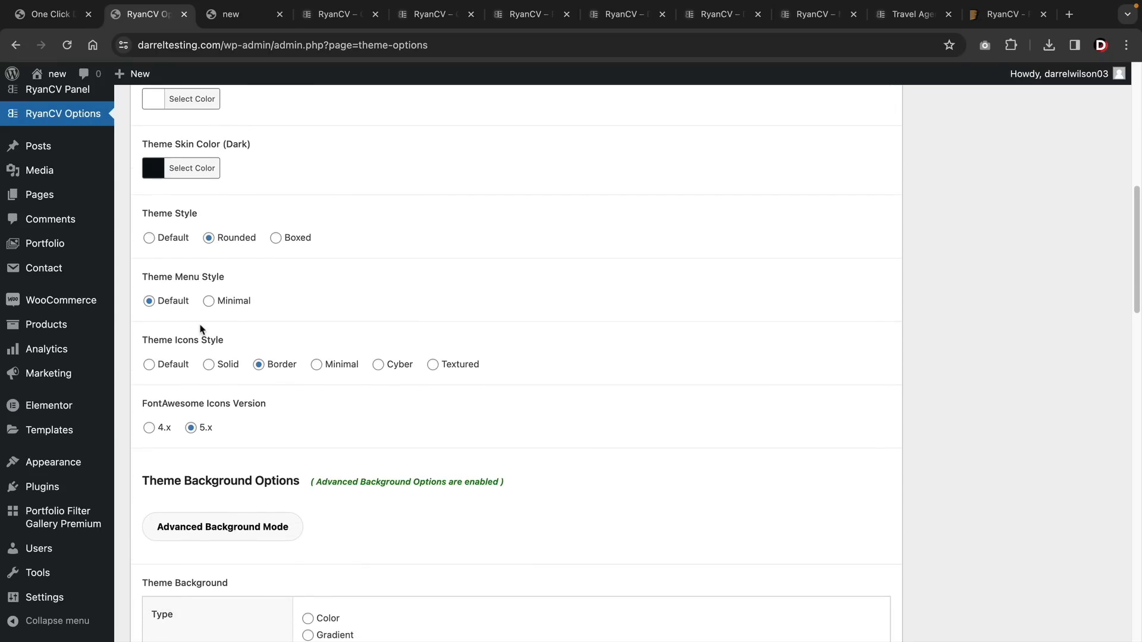
scroll(201, 329, "down", 8)
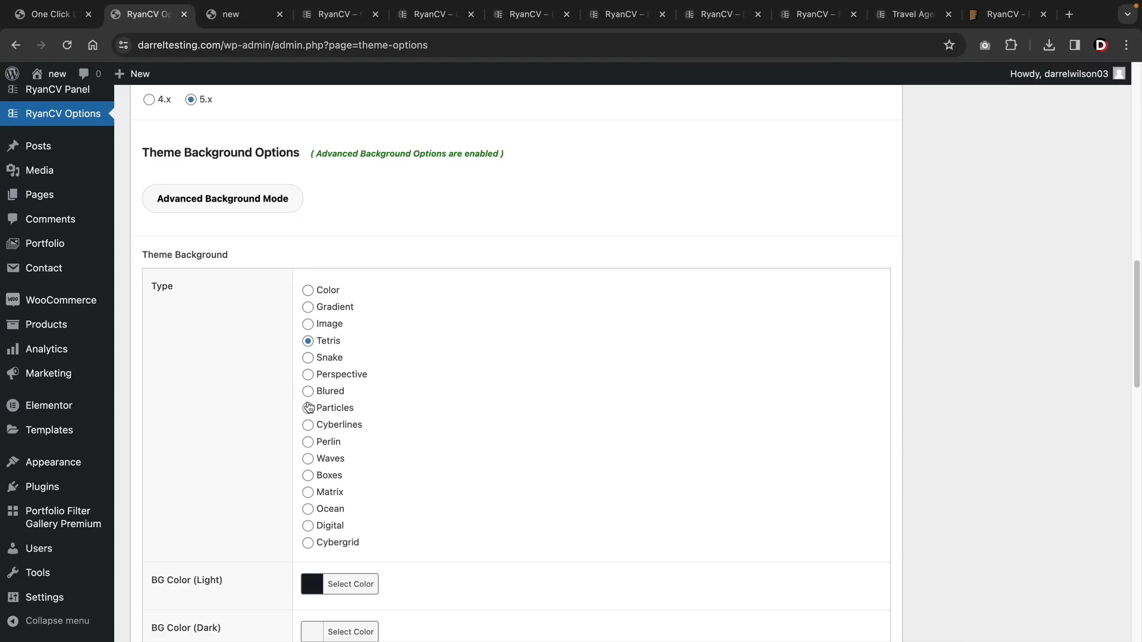
left_click(308, 493)
left_click(238, 14)
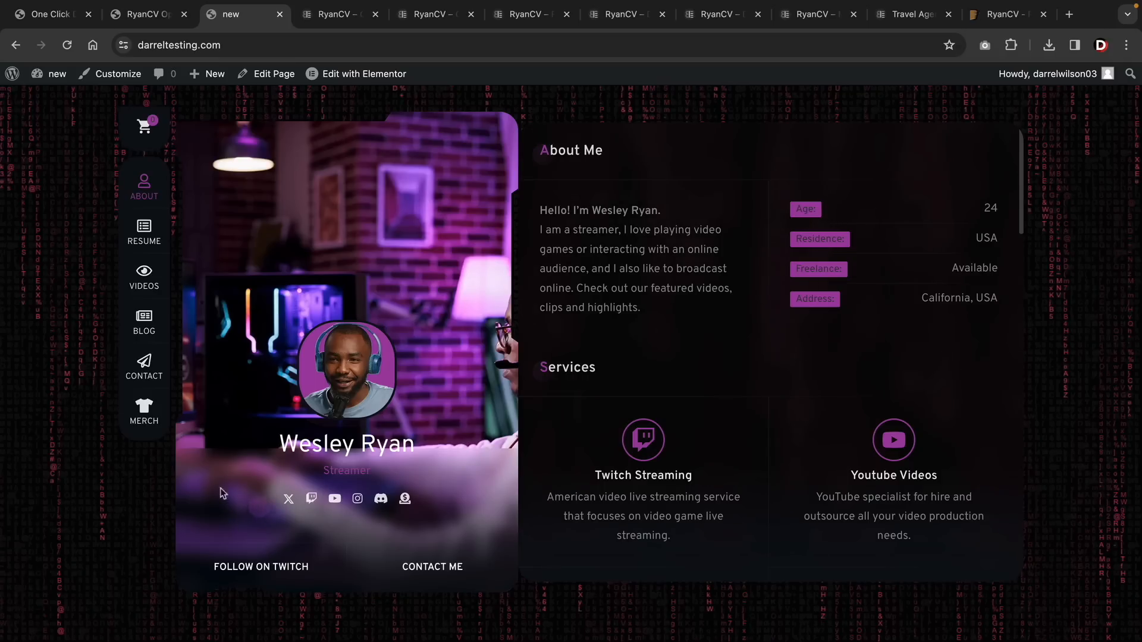
Step: Look through the RyanCV Options for Portfolio, Blog, Sidebar, Maps, 404, Custom CSS & JS, Preloader and Footer
left_click(144, 18)
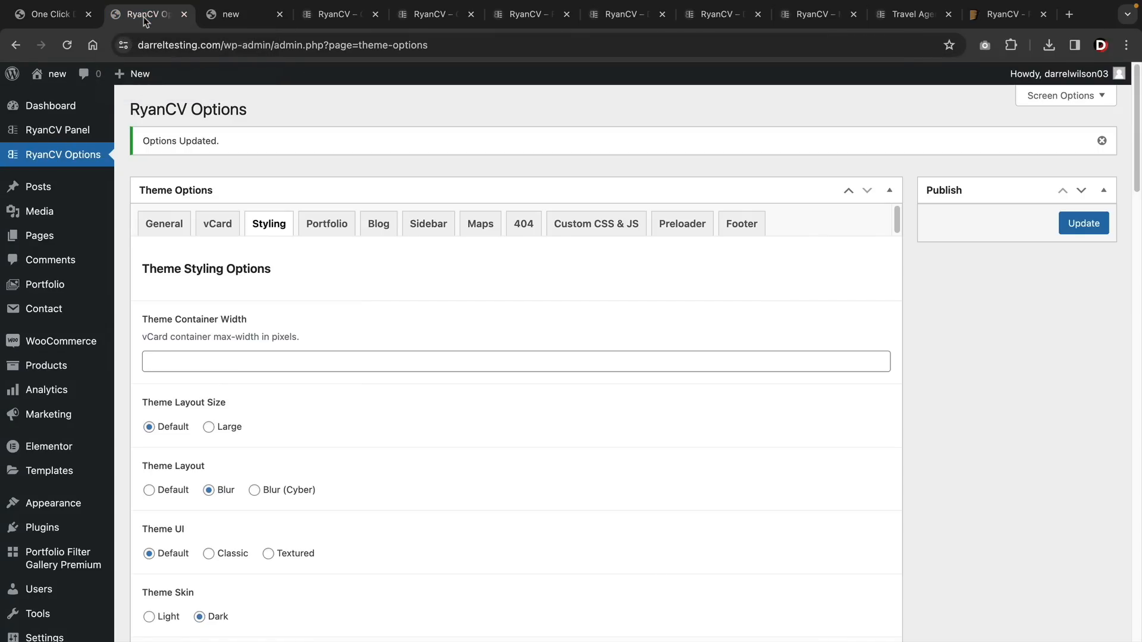
left_click(349, 229)
left_click(381, 230)
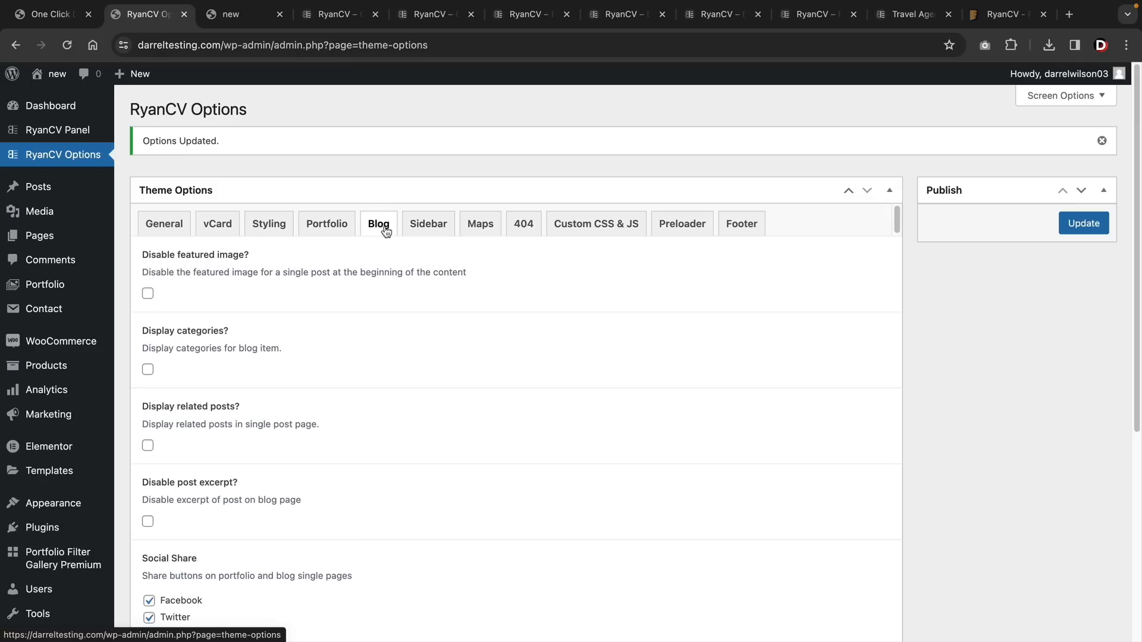
left_click(437, 232)
left_click(315, 230)
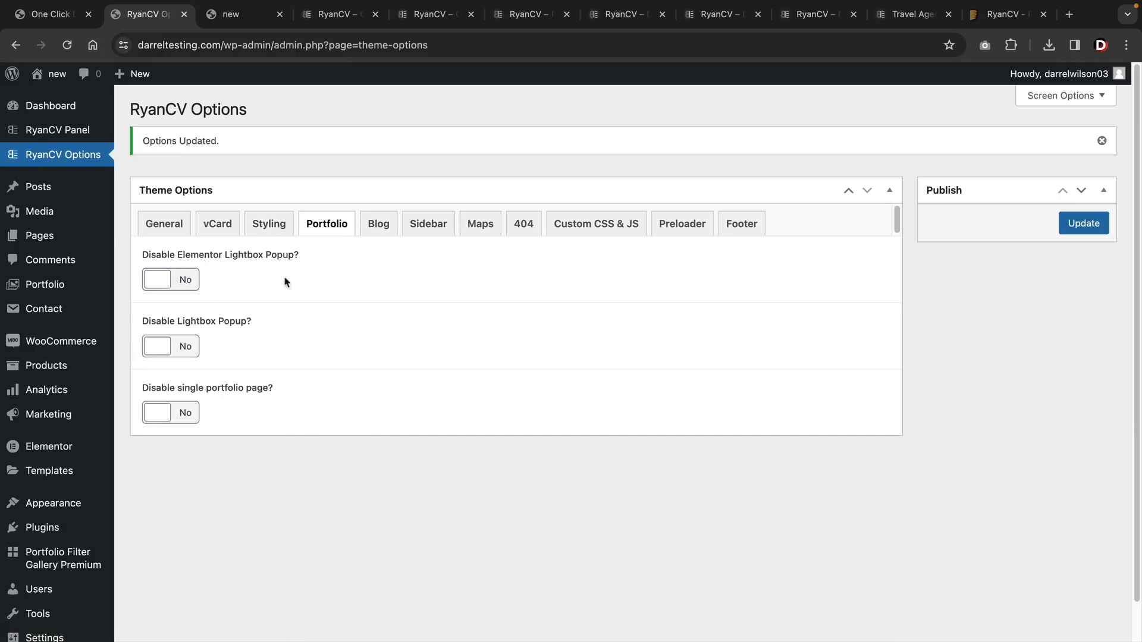
left_click(368, 231)
left_click(426, 230)
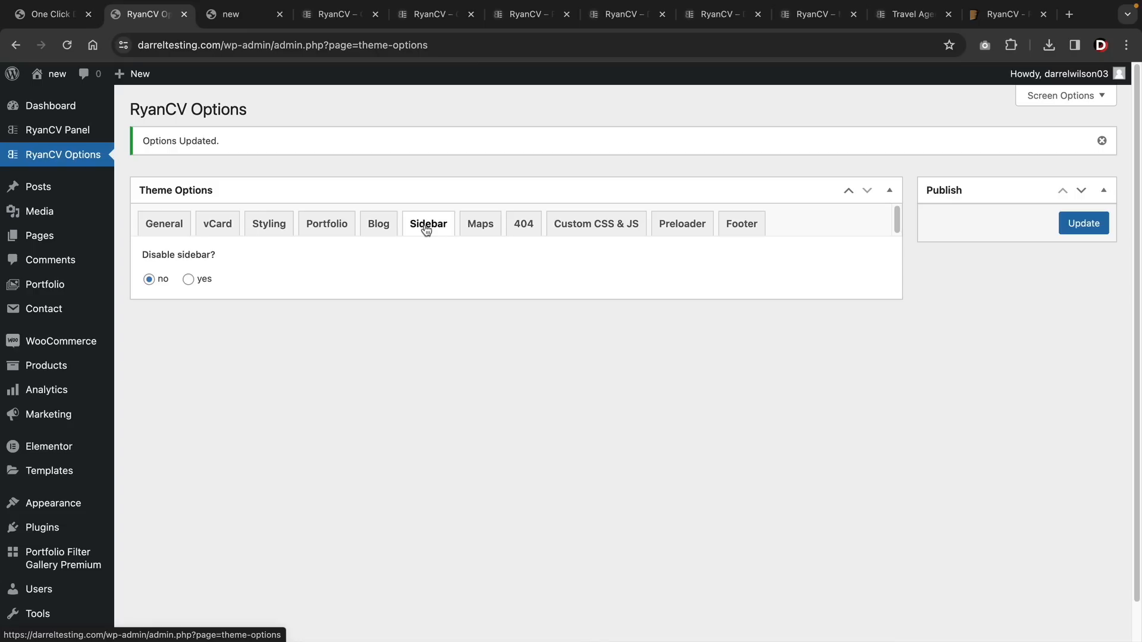
left_click(481, 231)
left_click(523, 231)
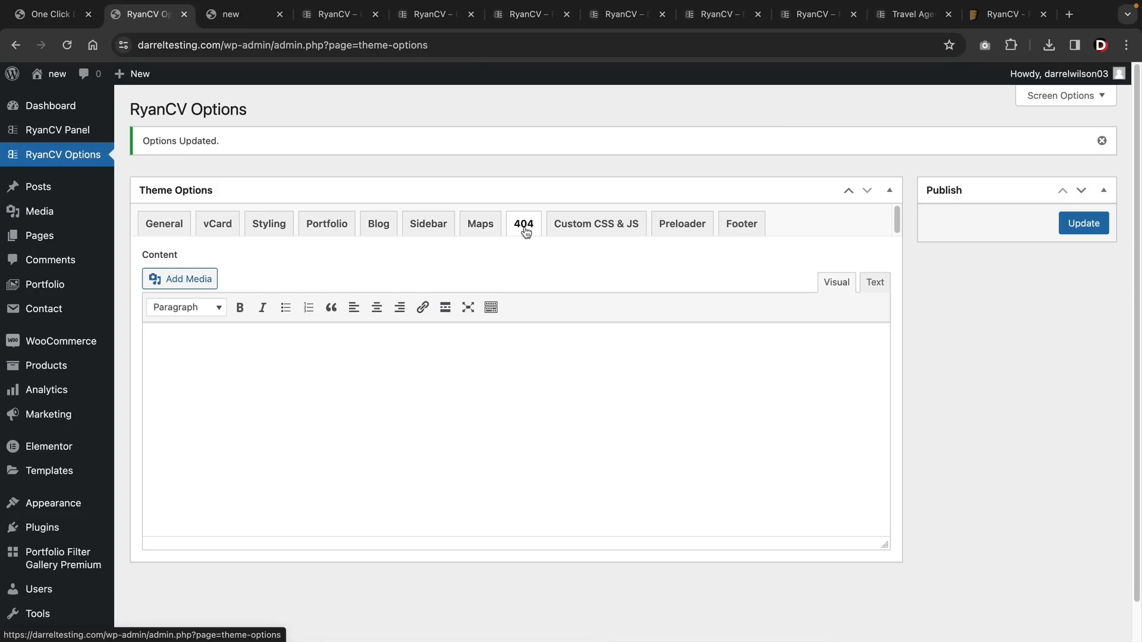
left_click(577, 232)
left_click(675, 233)
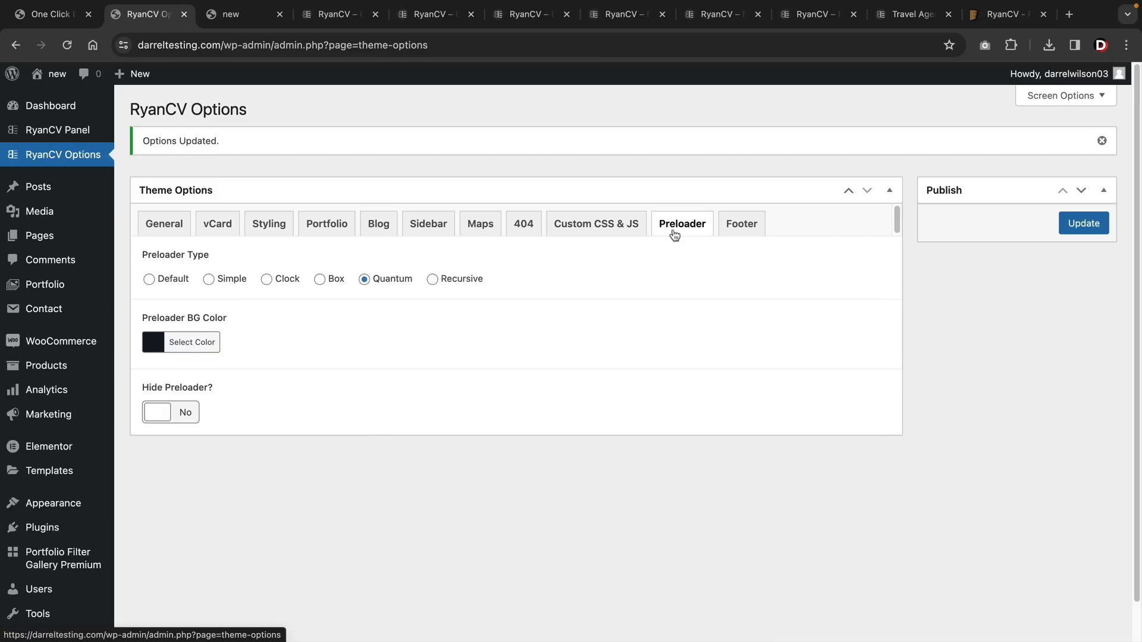
left_click(732, 234)
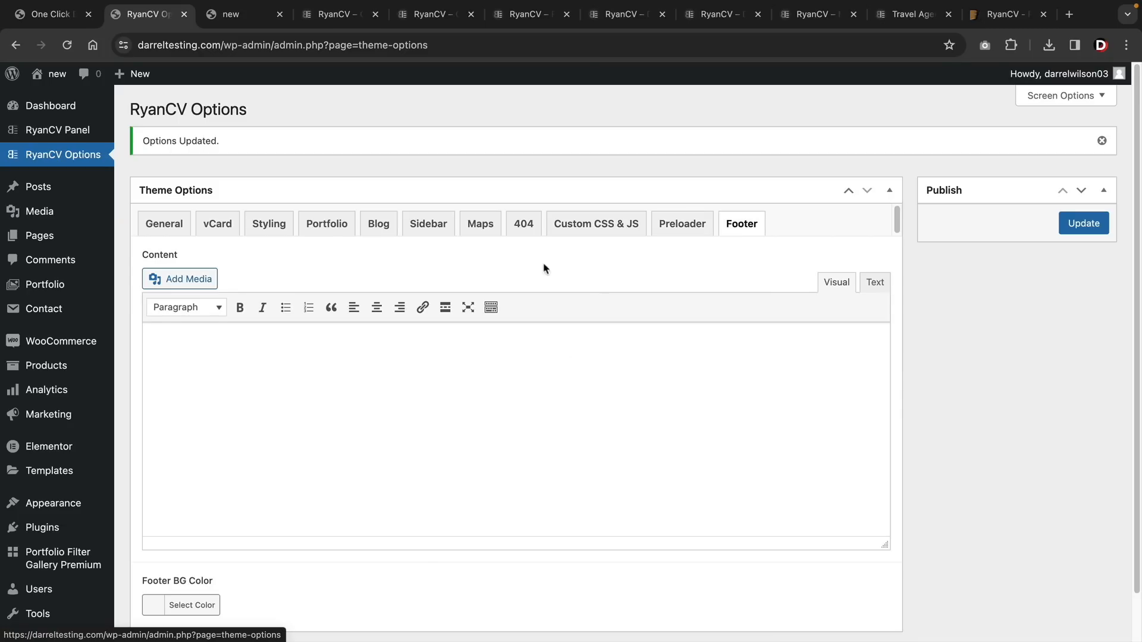
Step: View the live Resume page from Elementor and compare it with the open RyanCV demo sites, including Streamer, Dark and Designer 2
left_click(890, 191)
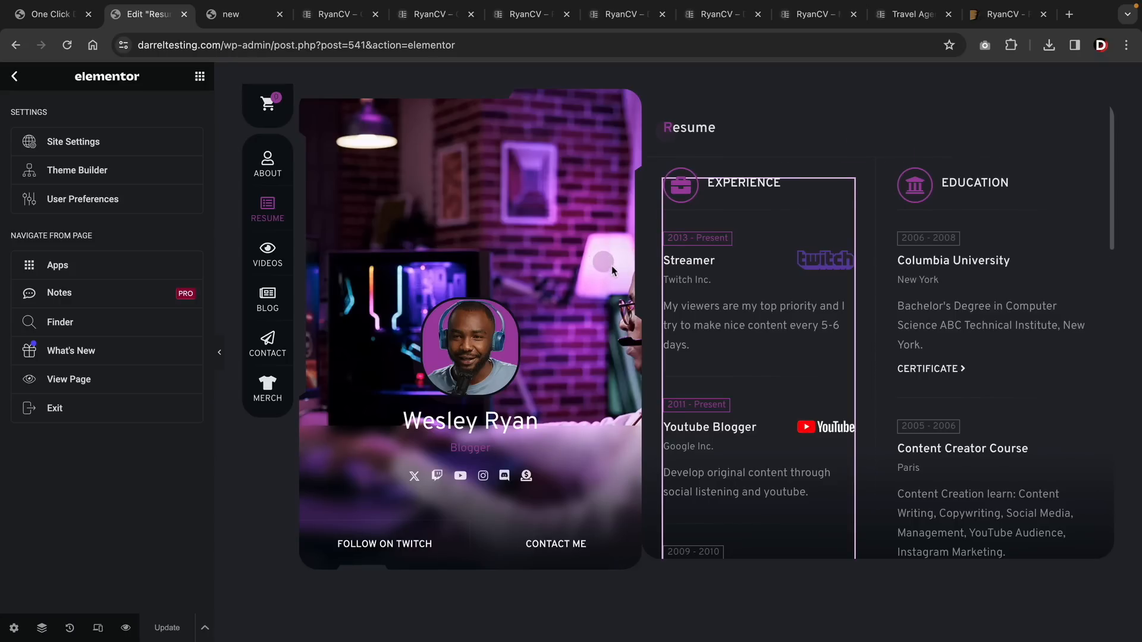
left_click(94, 384)
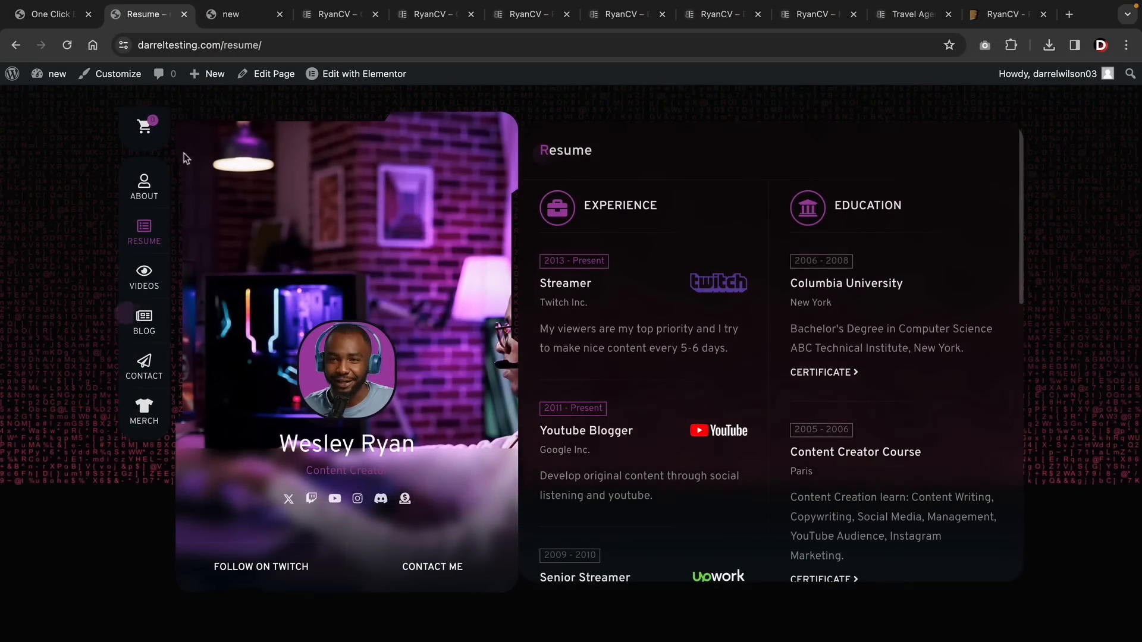
left_click(332, 16)
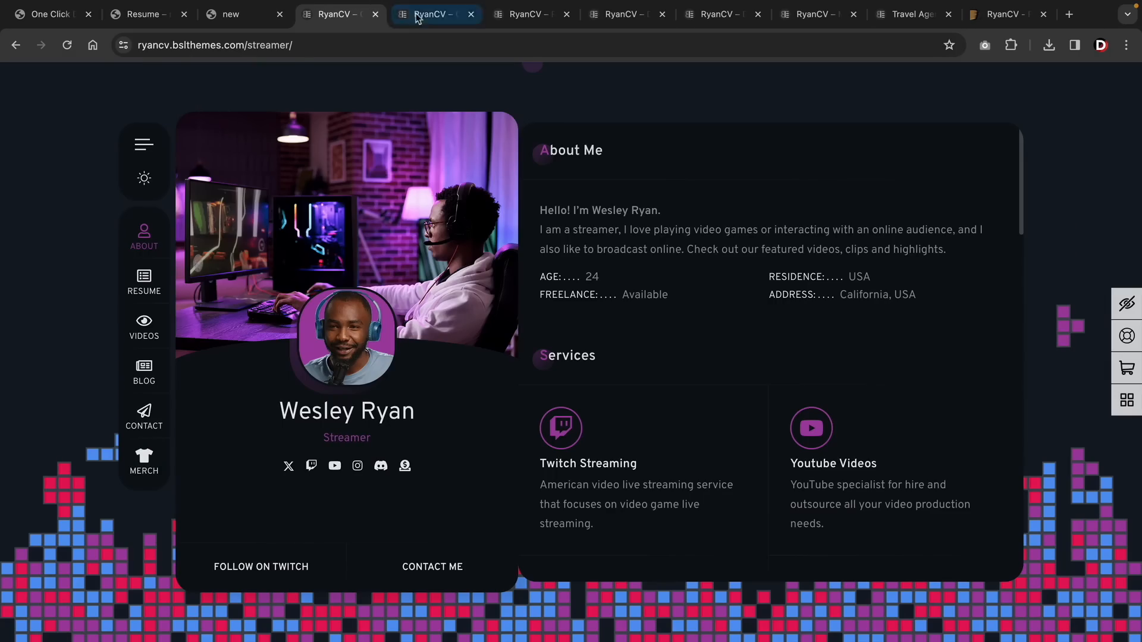
left_click(437, 15)
left_click(532, 18)
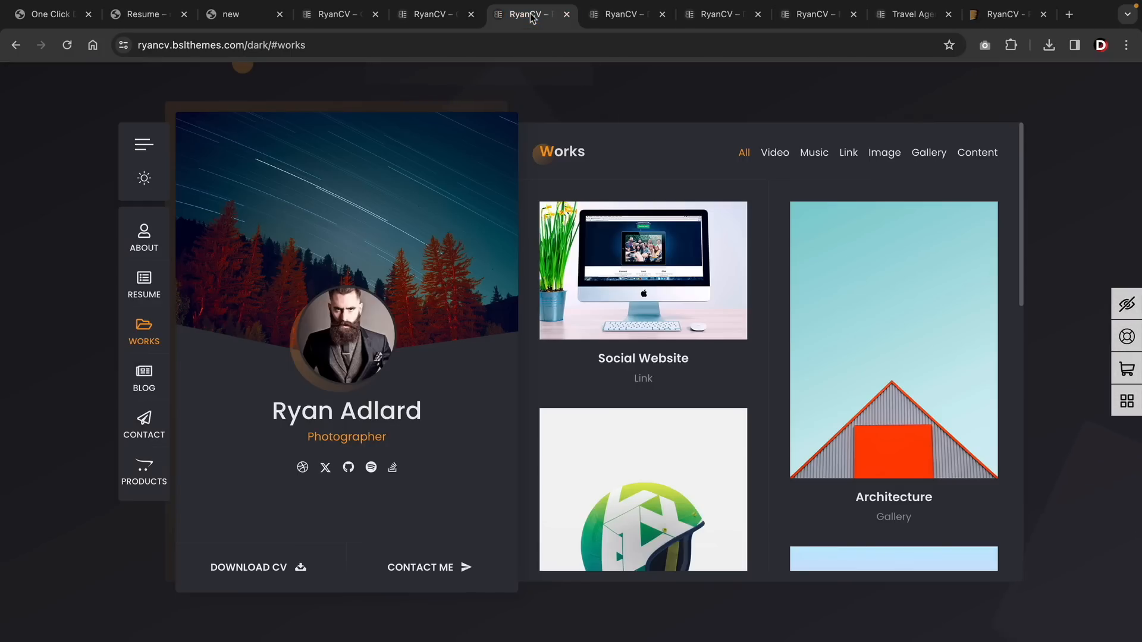
left_click(611, 18)
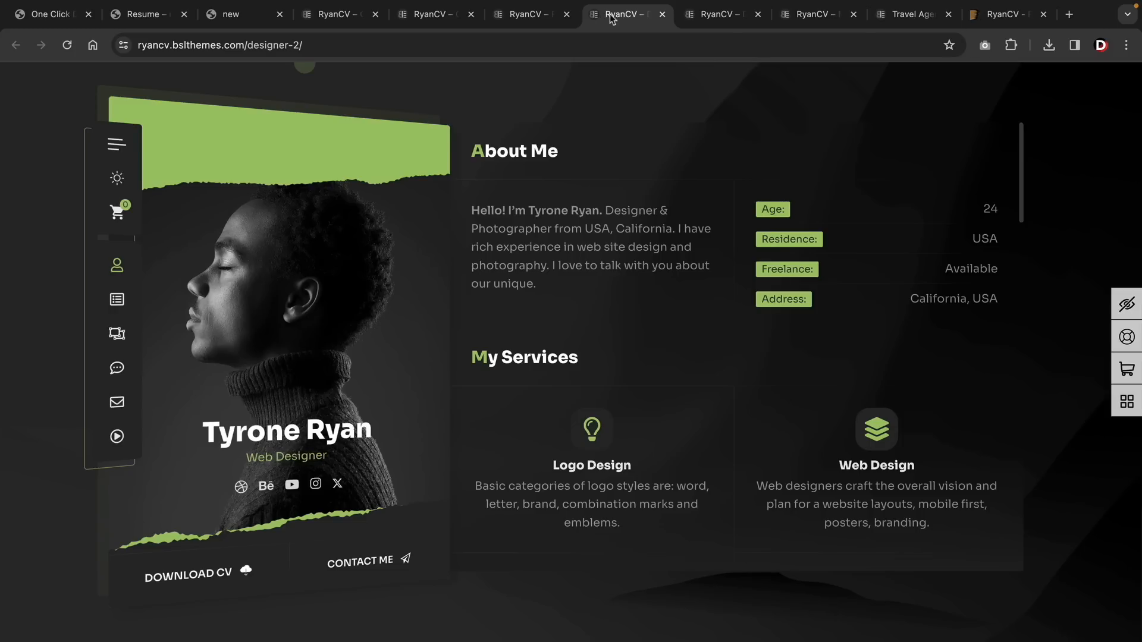
left_click(729, 16)
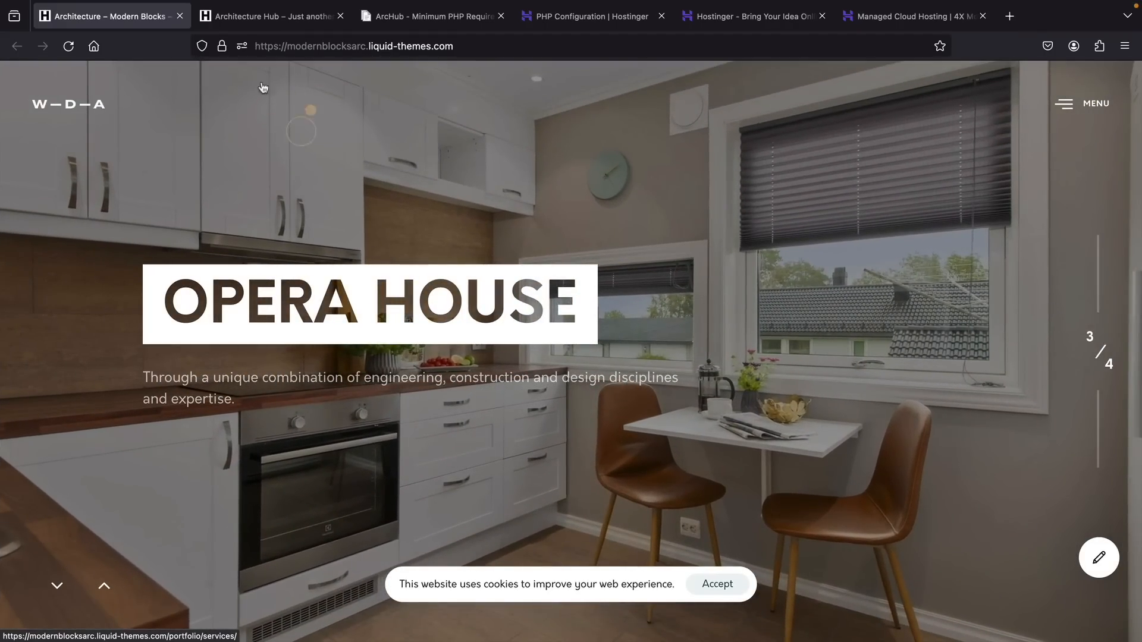
Step: View the ArcHub project slider demo and examine the max input variables and time limit in ArcHub's minimum PHP requirements
left_click(268, 16)
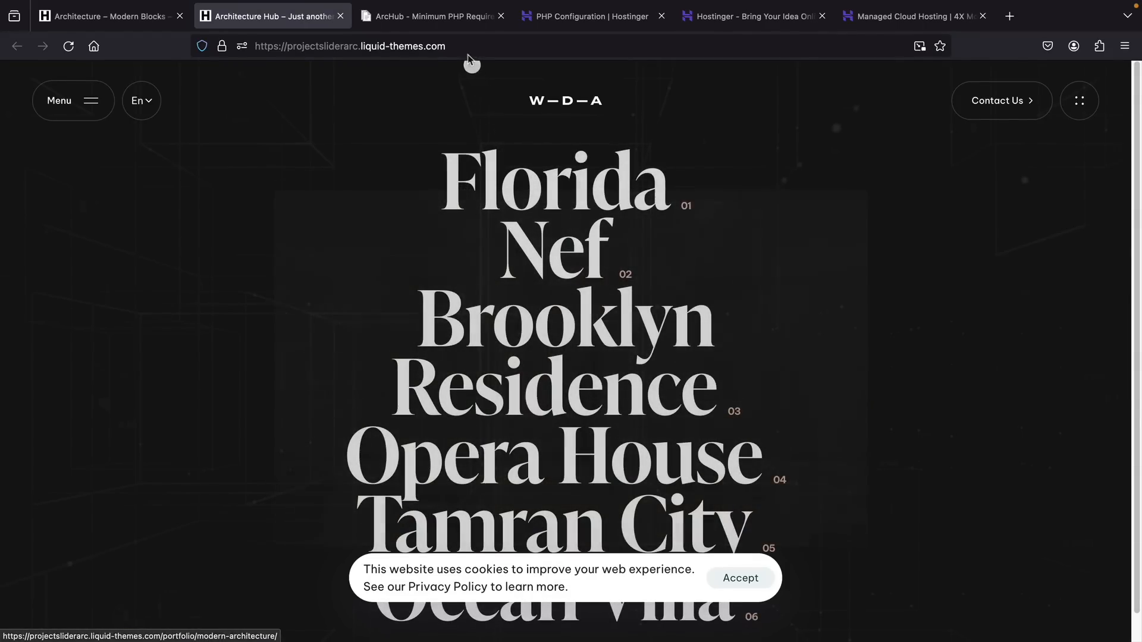
left_click(461, 27)
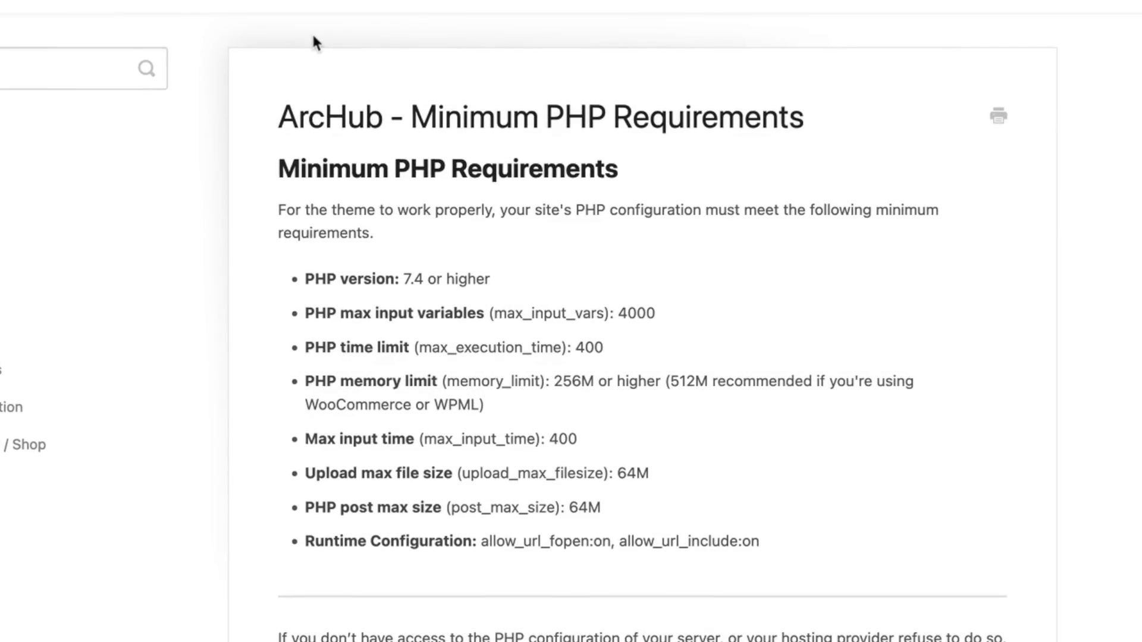
left_click_drag(314, 345, 402, 344)
left_click_drag(319, 313, 459, 313)
left_click(459, 314)
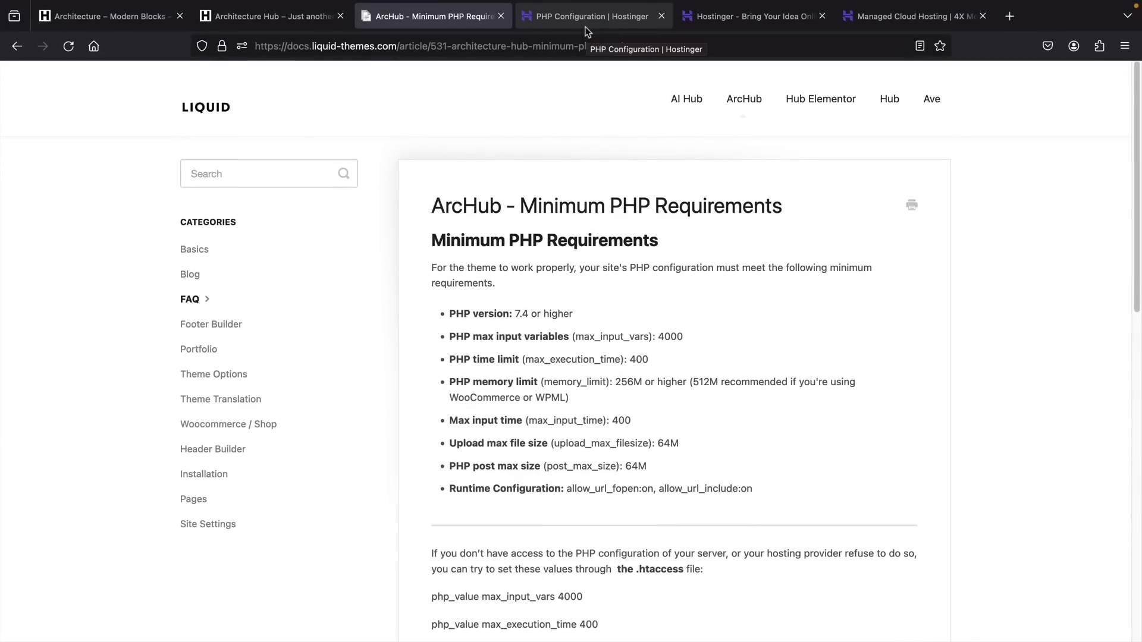
Step: In Hostinger's PHP configuration, replace the maxInputVars value with 4
left_click(585, 23)
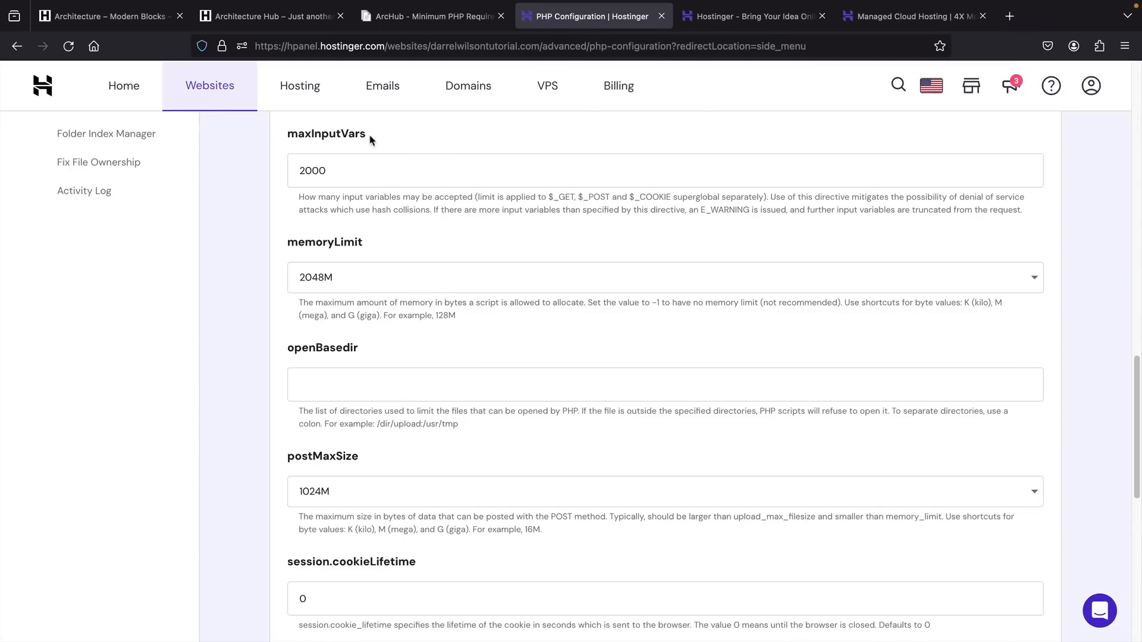
left_click_drag(370, 139, 290, 170)
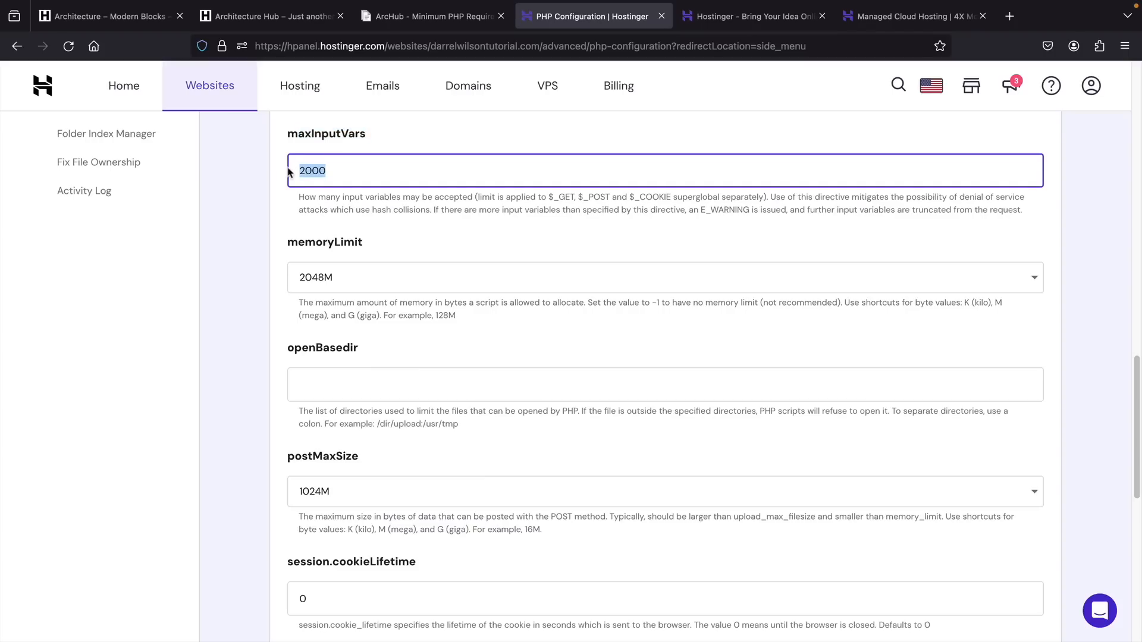
type("4")
Step: Highlight the PHP memory limit in the ArcHub requirements and look at the hosting plans on Hostinger's home page
left_click(446, 17)
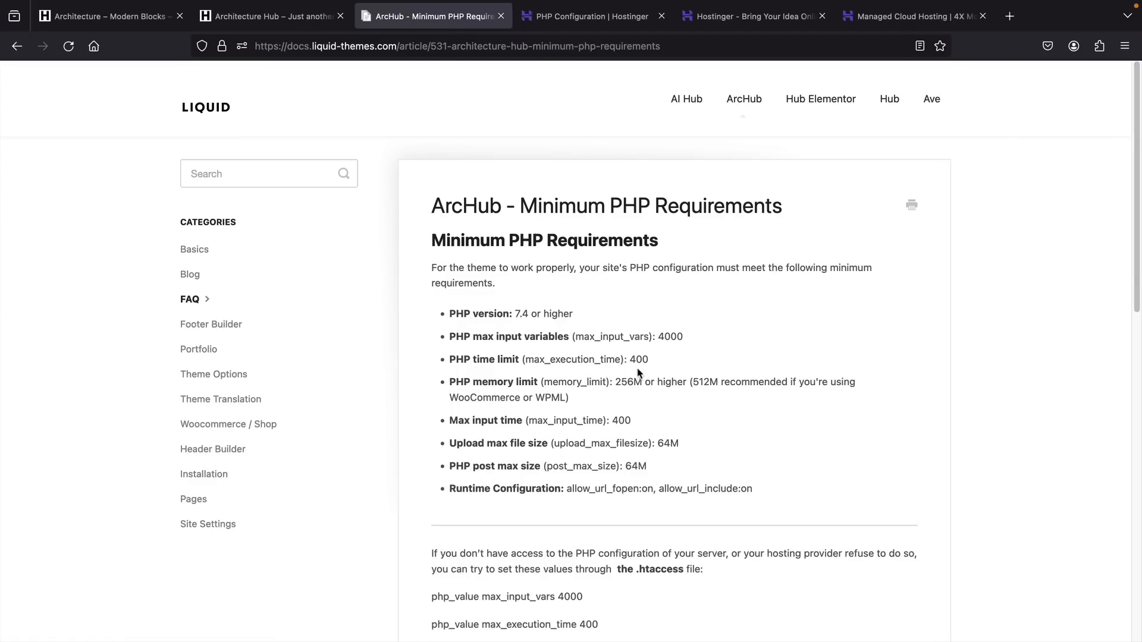
left_click_drag(717, 381, 449, 382)
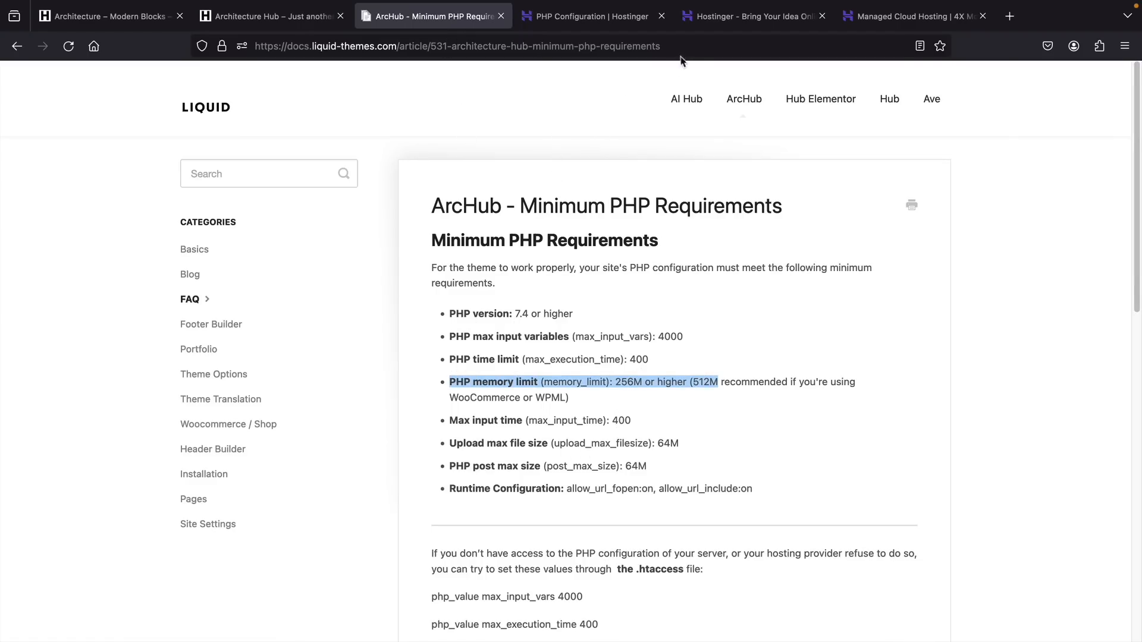
left_click(705, 24)
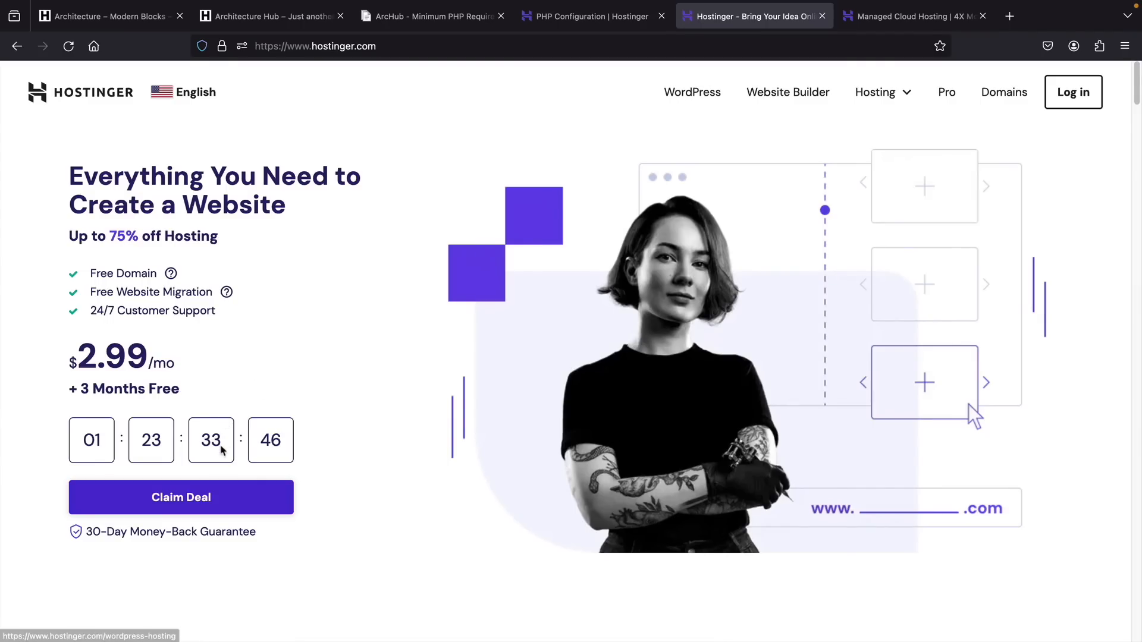
scroll(219, 494, "down", 5)
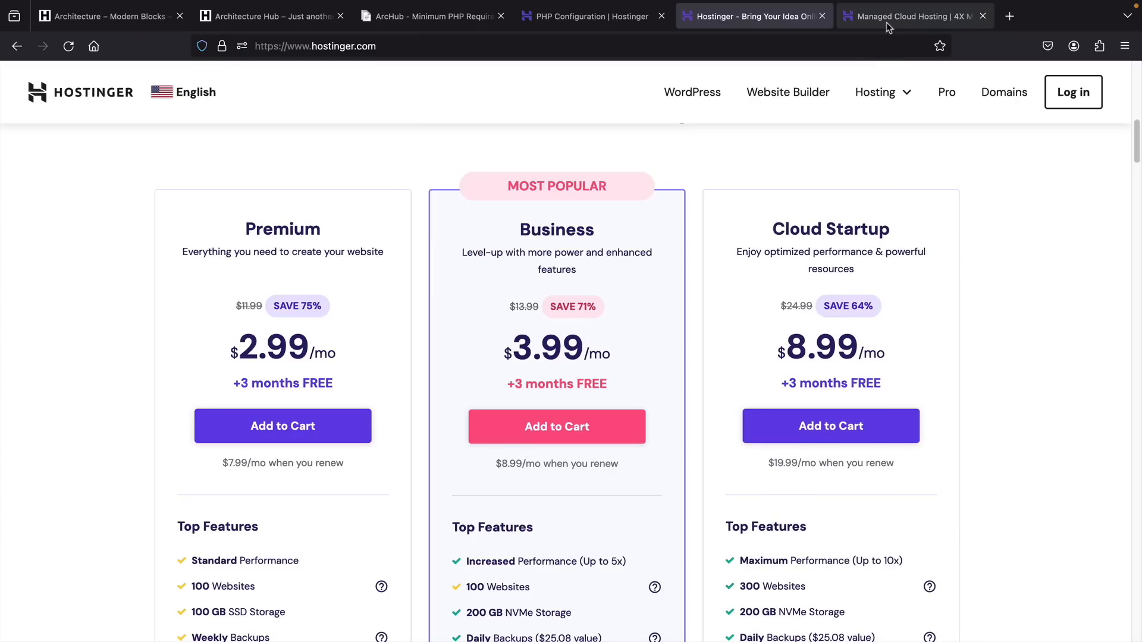
Step: Compare Hostinger's cloud hosting plans, highlighting the Cloud Professional plan's RAM and NVMe storage
left_click(886, 28)
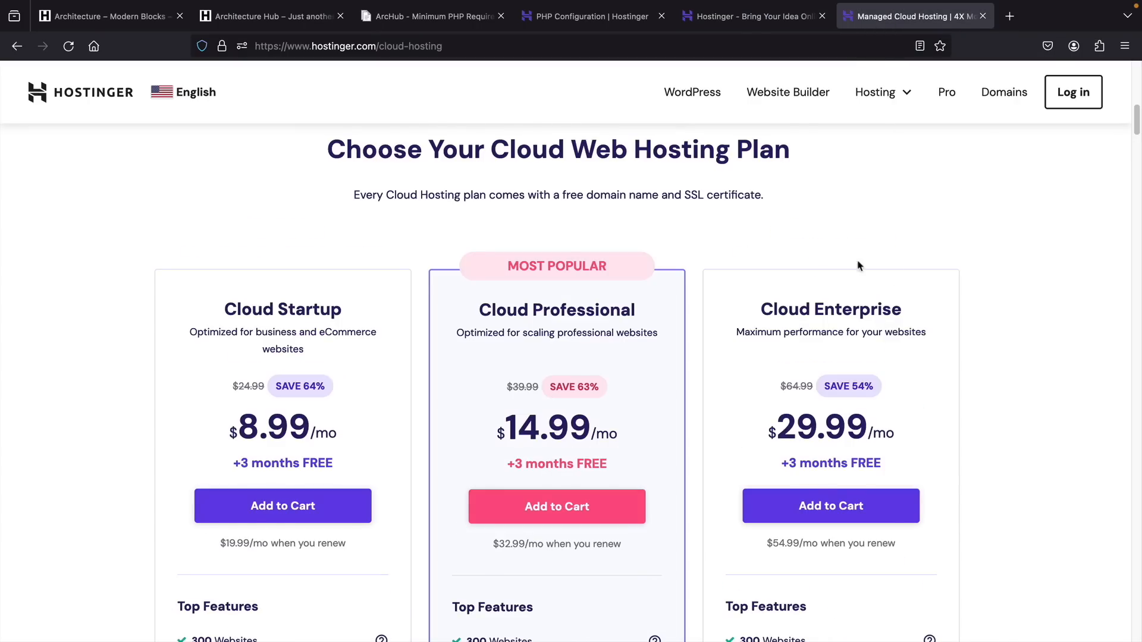
scroll(862, 322, "down", 2)
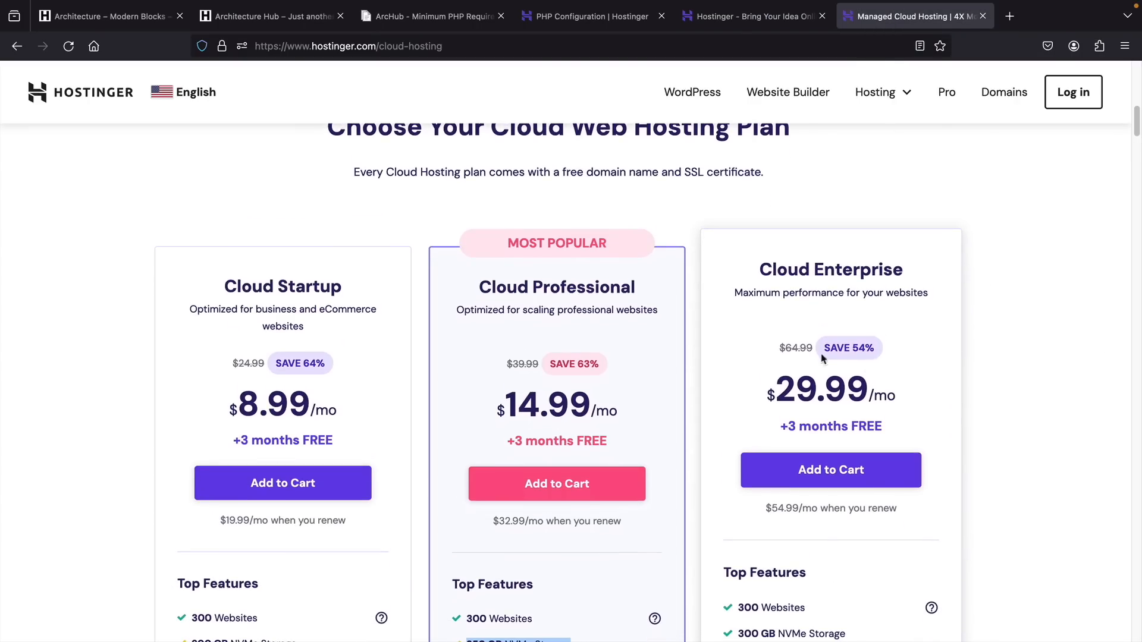
scroll(683, 367, "down", 2)
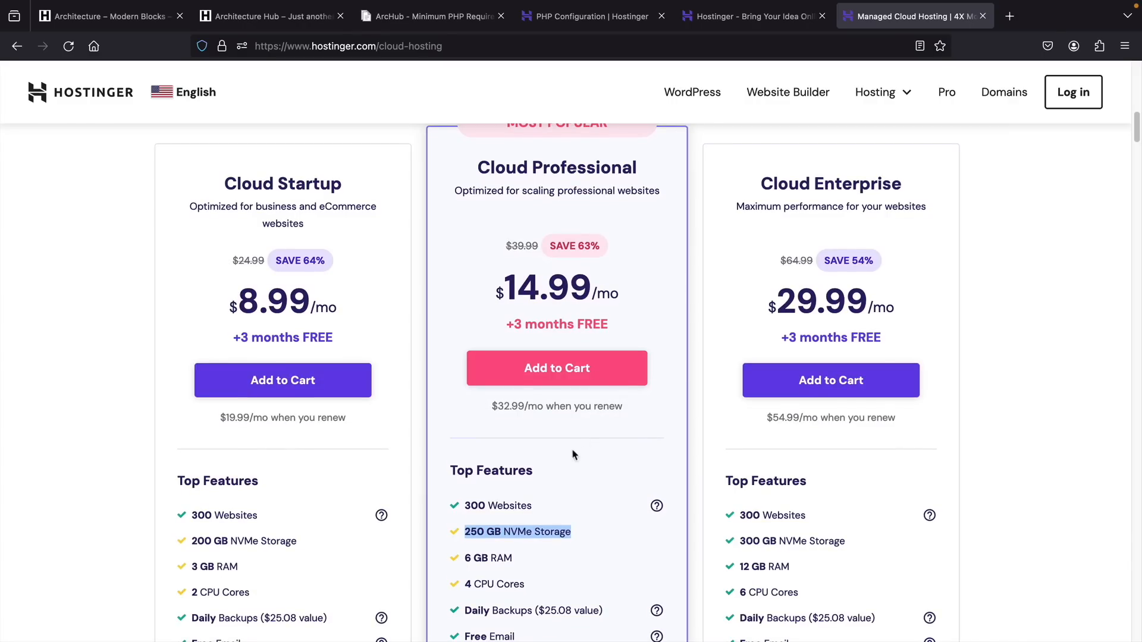
left_click_drag(513, 558, 474, 559)
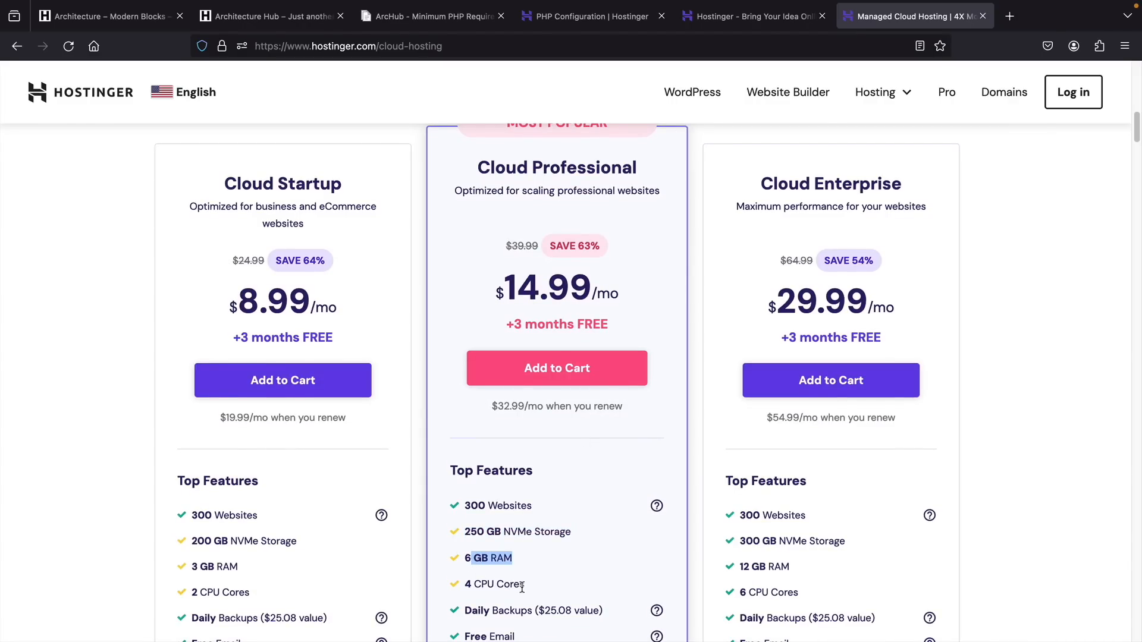
left_click_drag(572, 533, 456, 533)
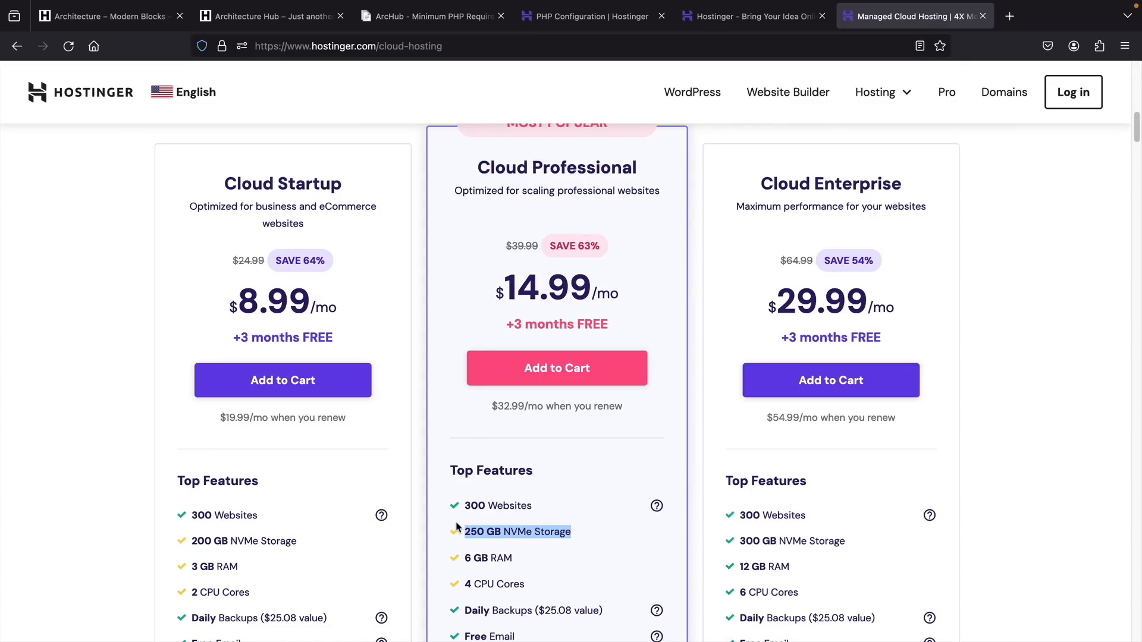
Step: Add the Business hosting plan to the cart and review the order down to the coupon code and card payment fields
left_click(748, 19)
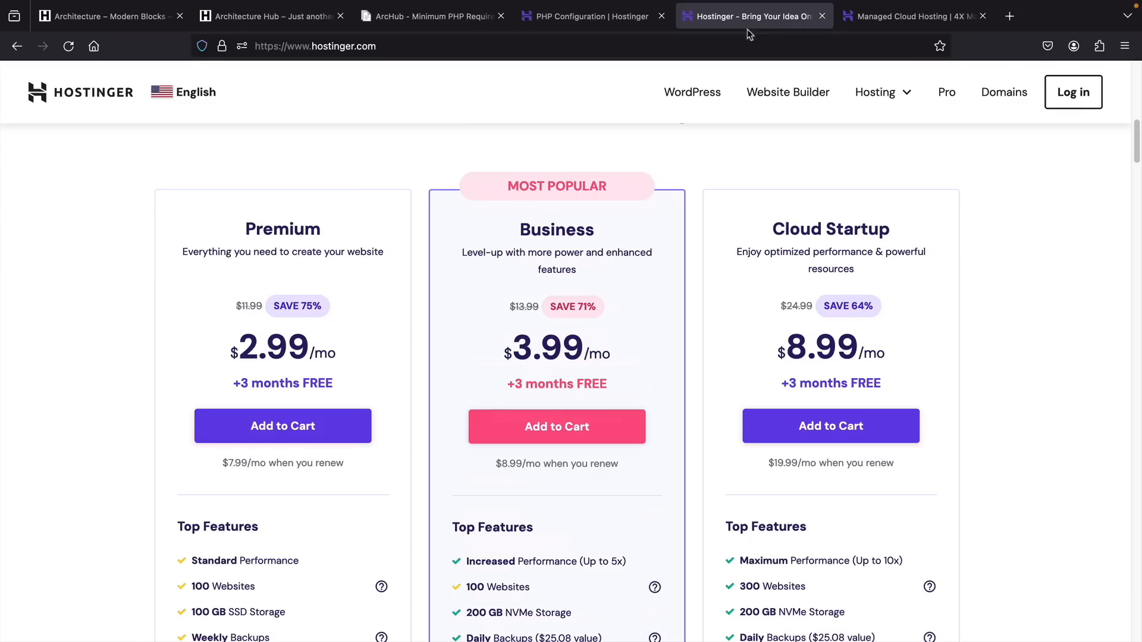
left_click(543, 421)
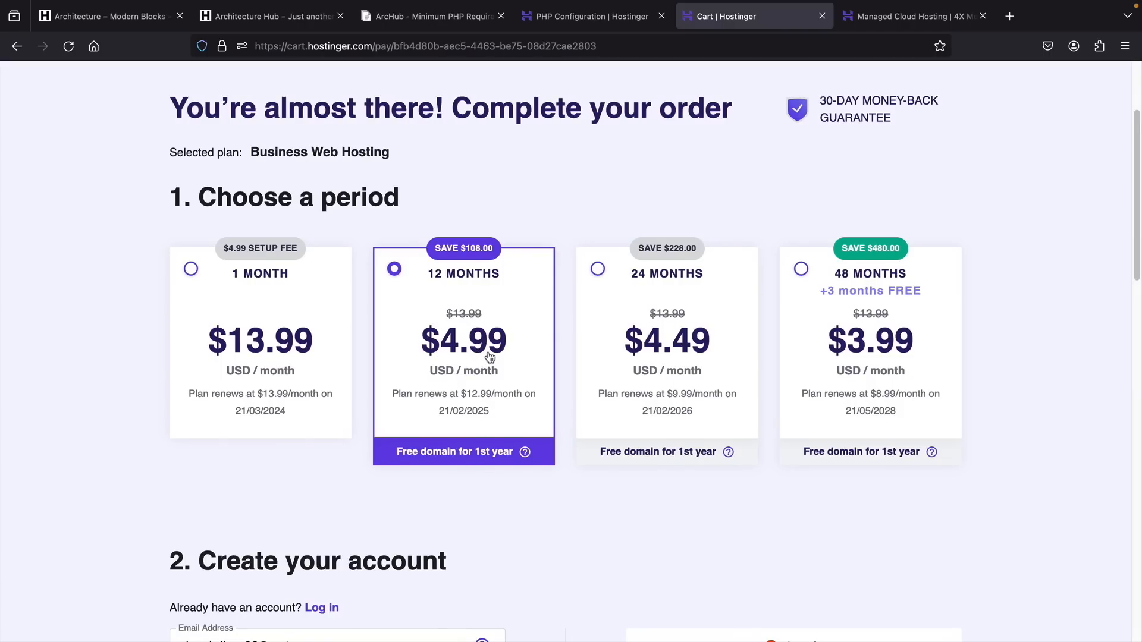
scroll(488, 365, "down", 9)
scroll(488, 352, "down", 7)
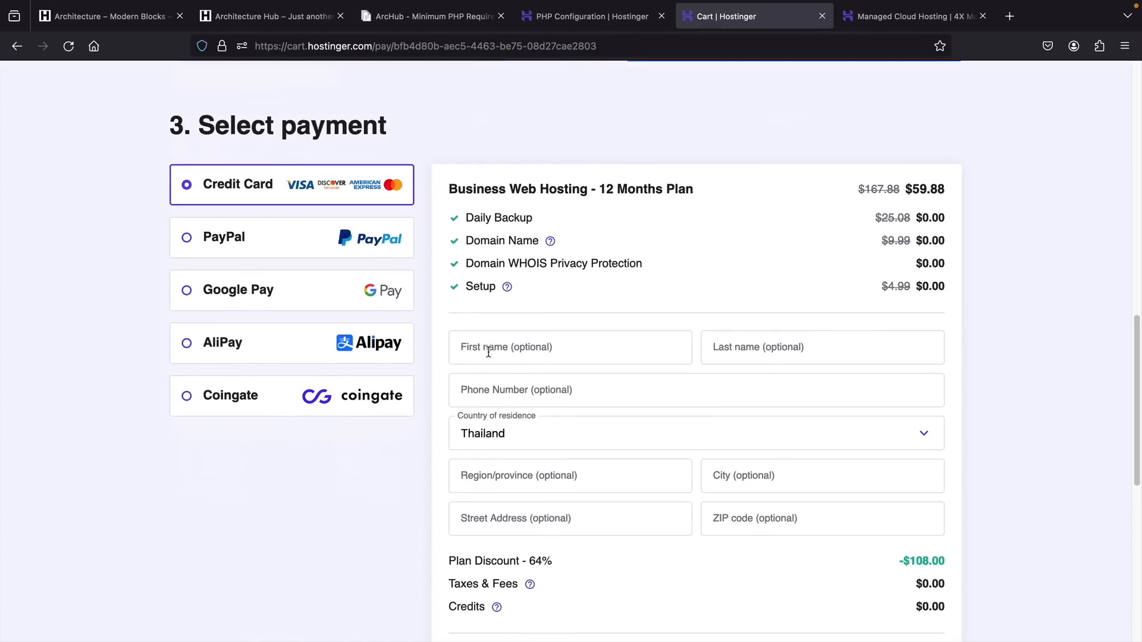
scroll(490, 356, "down", 1)
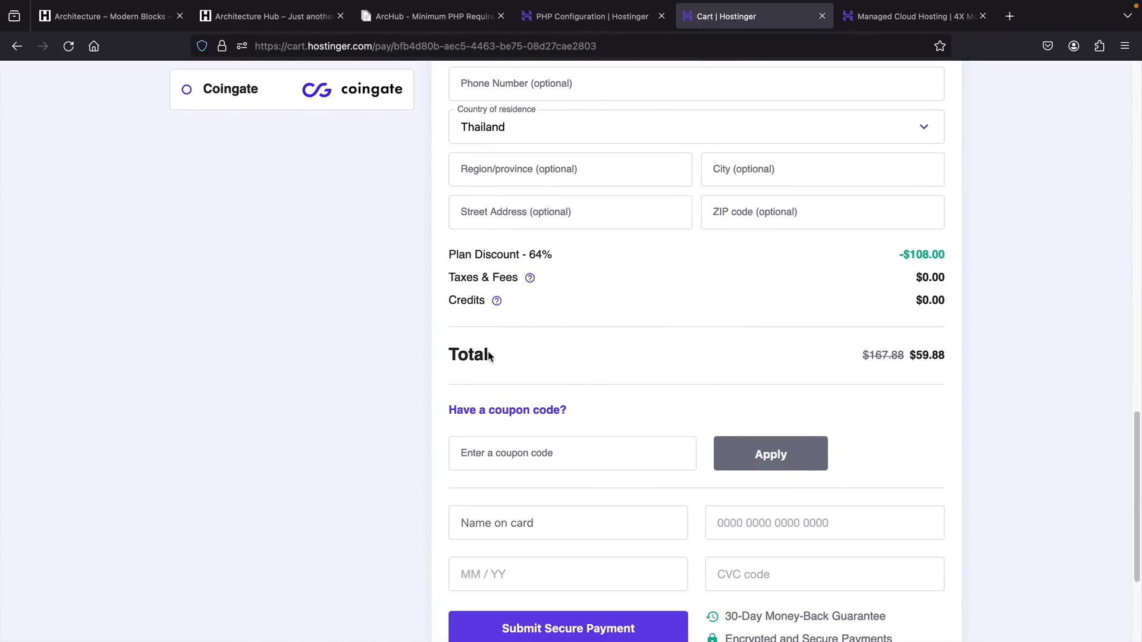
Step: Check the order total in the Hostinger cart and apply the coupon code DARREL10
left_click_drag(940, 352, 870, 359)
left_click(940, 350)
left_click(506, 456)
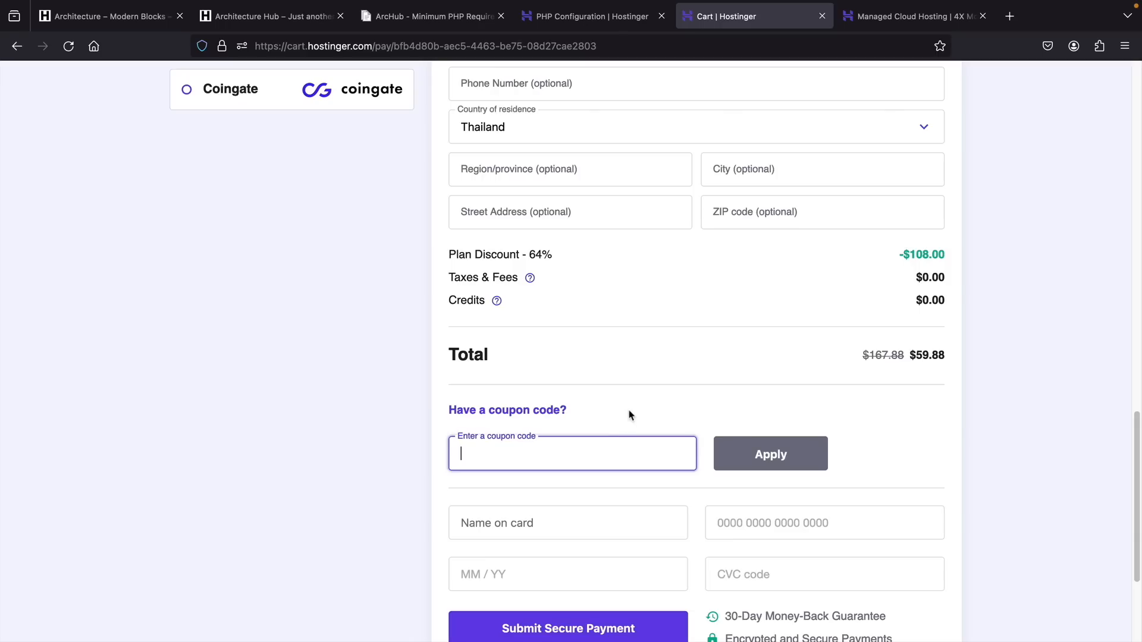
type("DARREL10")
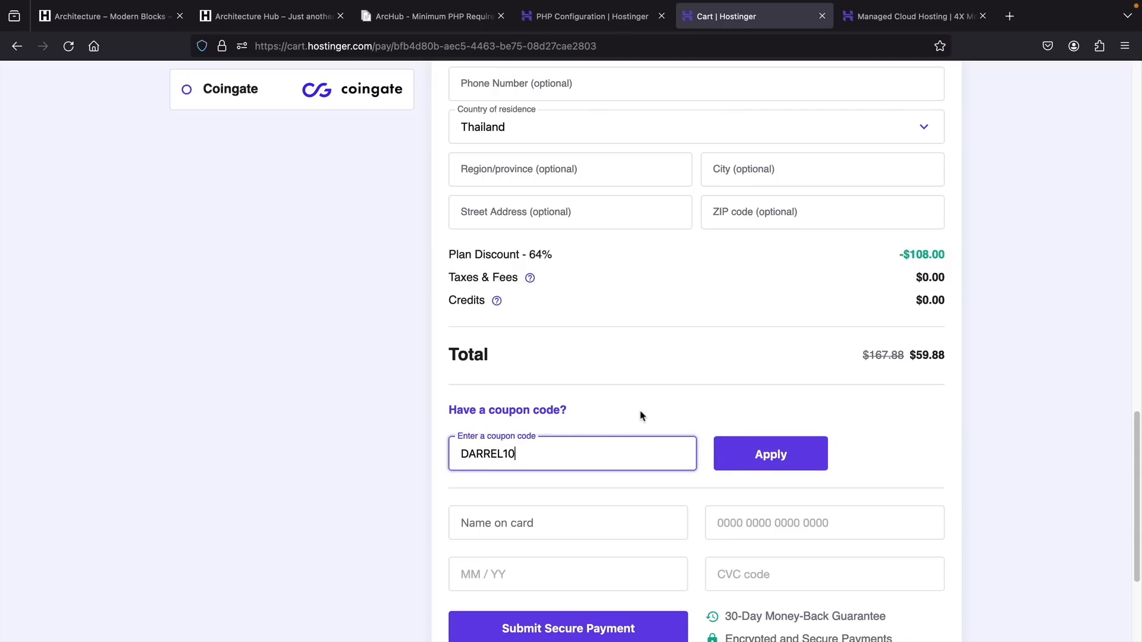
scroll(642, 416, "down", 2)
left_click(758, 403)
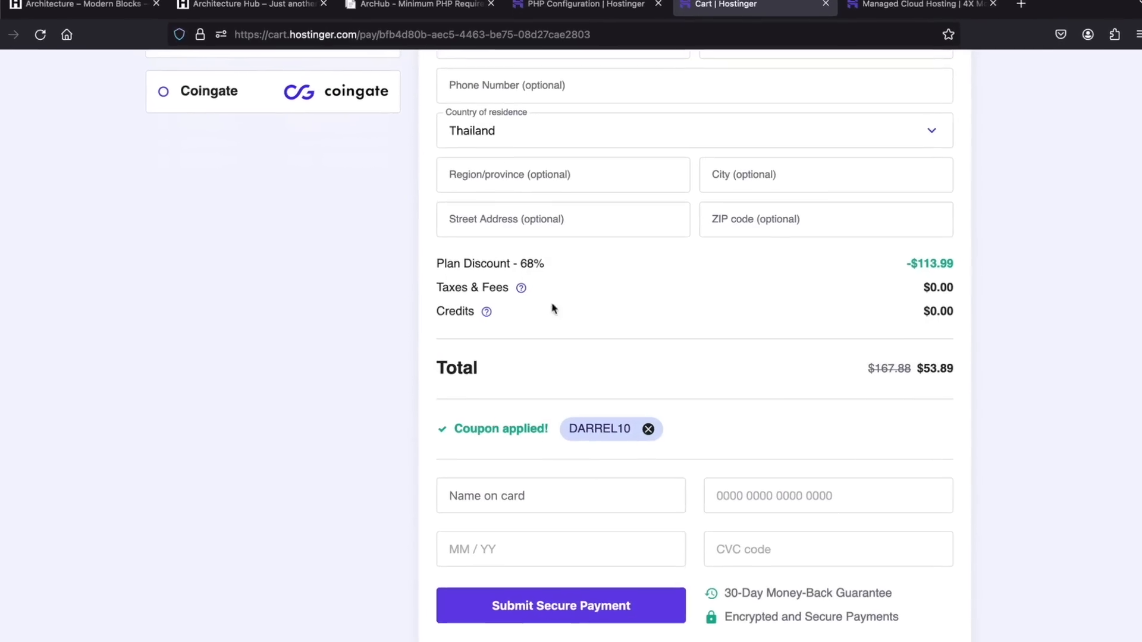
Step: Highlight the plan discount and reduced total in the order summary, and return to the ArcHub architecture demo pages
left_click_drag(520, 266, 556, 264)
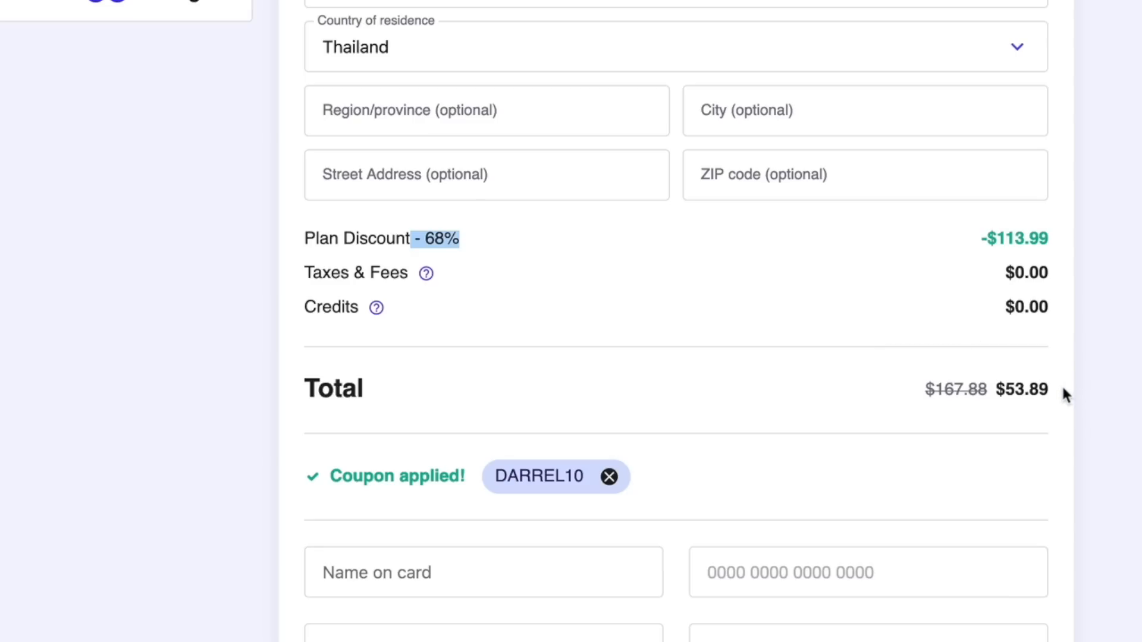
left_click_drag(1049, 391, 1006, 390)
left_click(797, 410)
scroll(783, 403, "down", 1)
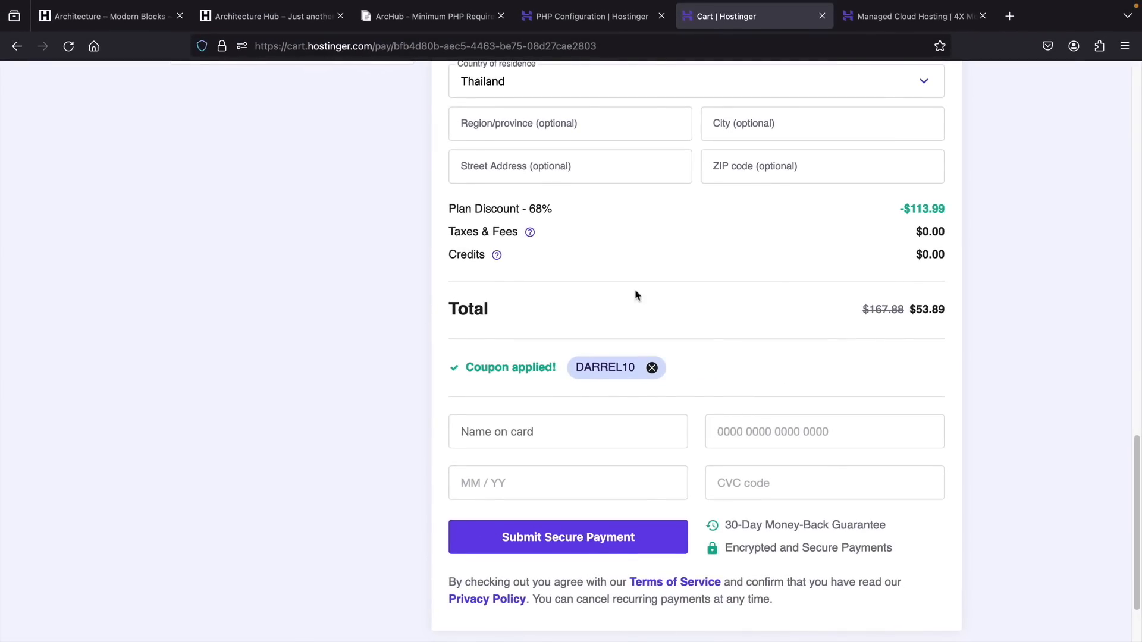
left_click(115, 19)
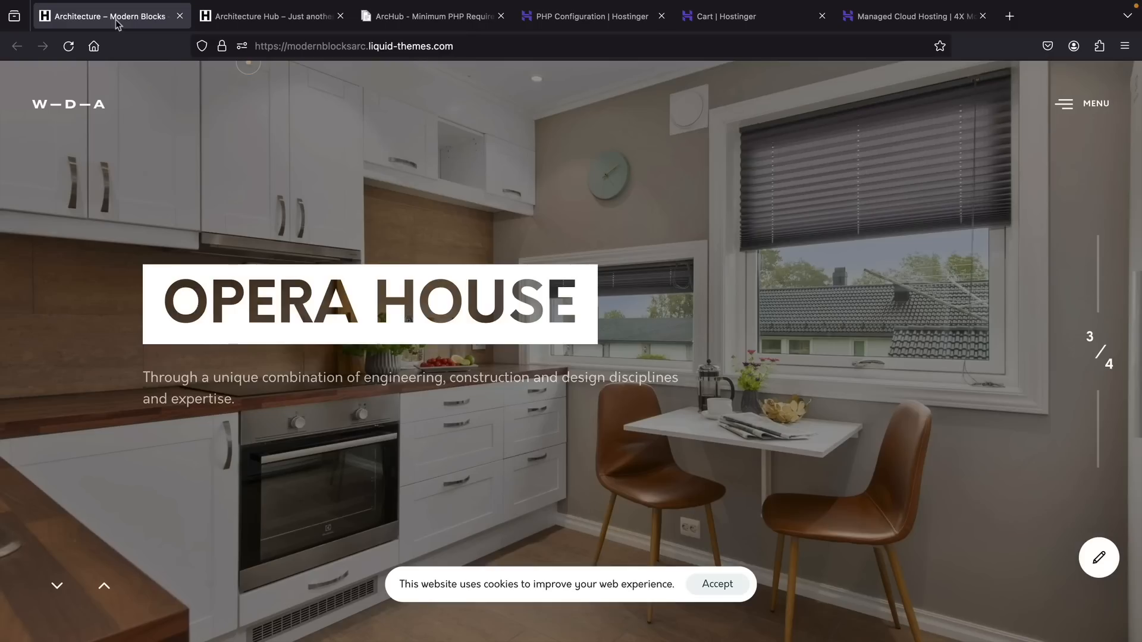
left_click(235, 22)
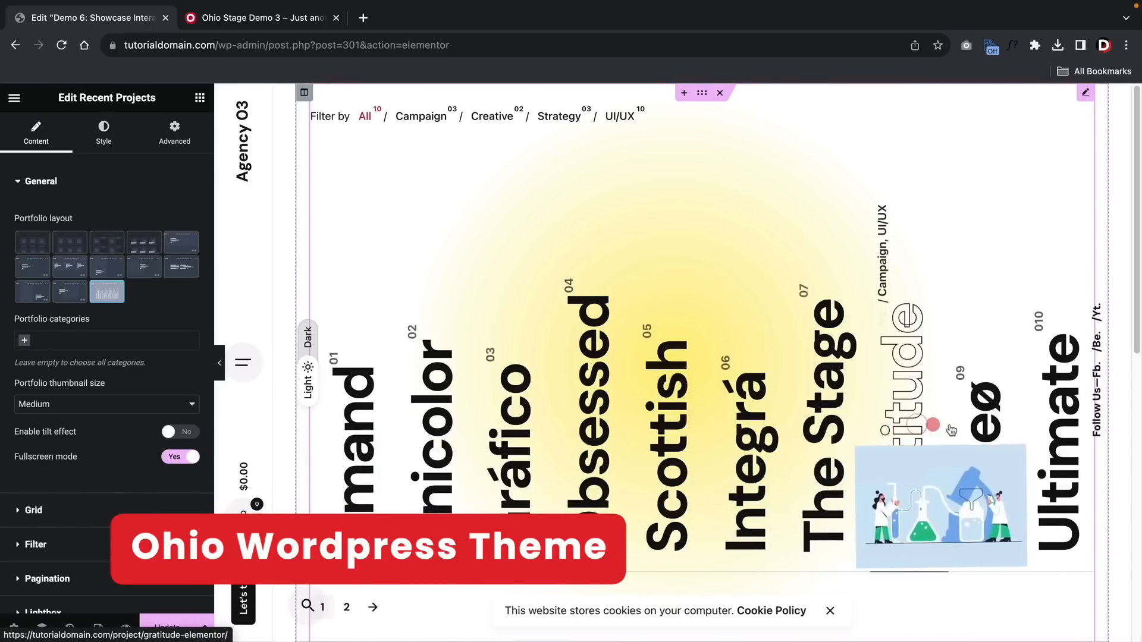
Step: Switch the Recent Projects portfolio layout to the numbered image slider, browse its slides and turn on the preview's dark mode
left_click(70, 292)
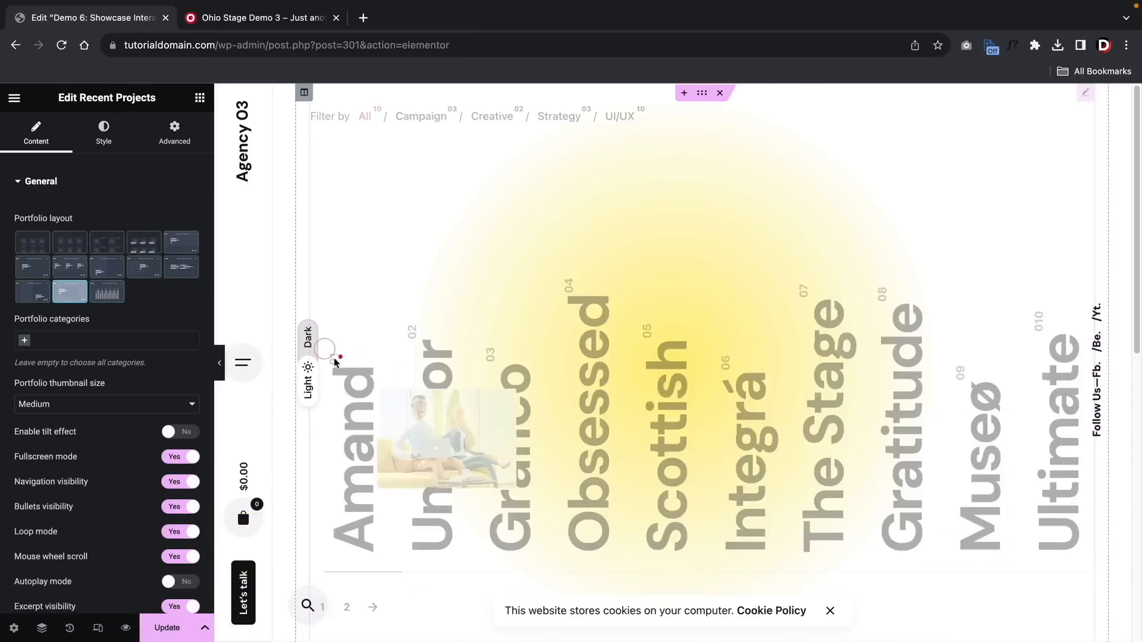
scroll(485, 329, "down", 1)
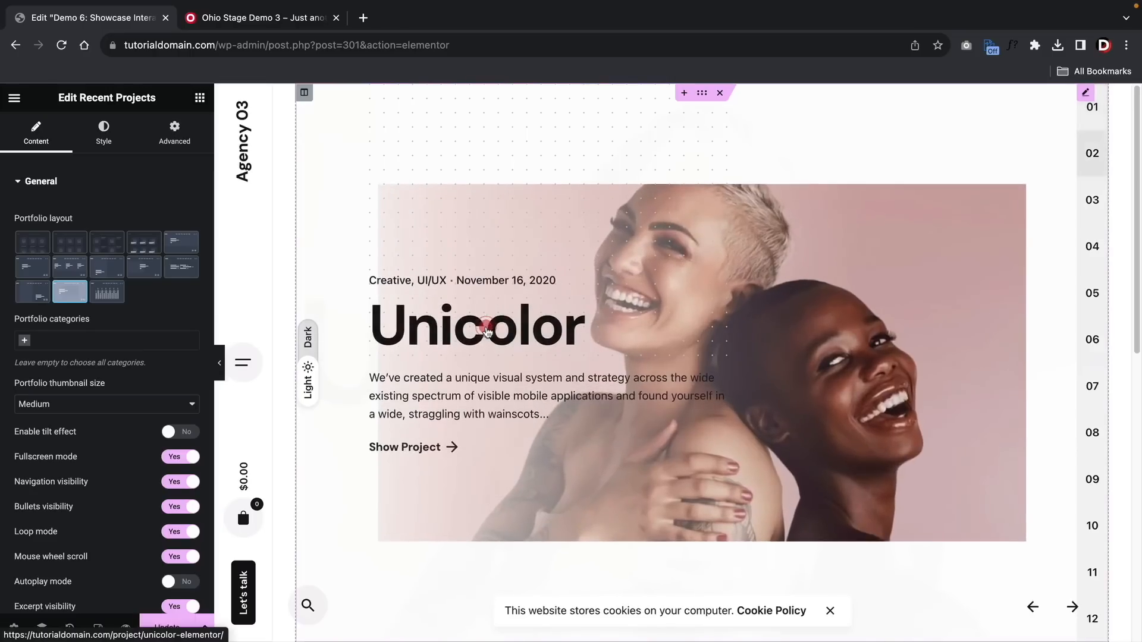
scroll(487, 330, "down", 2)
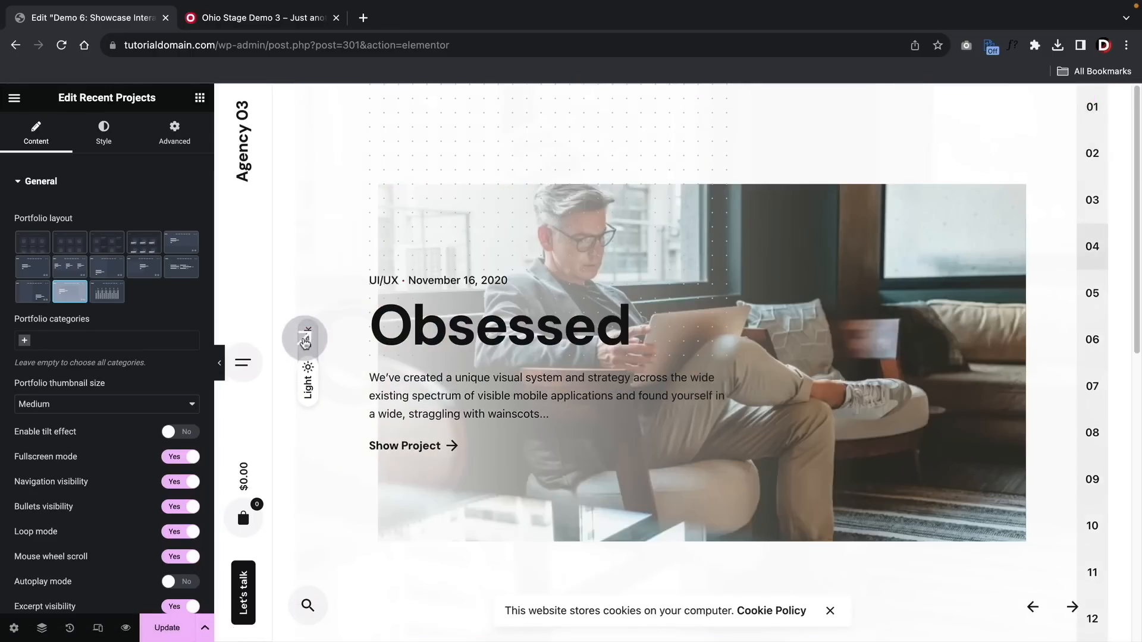
left_click(308, 338)
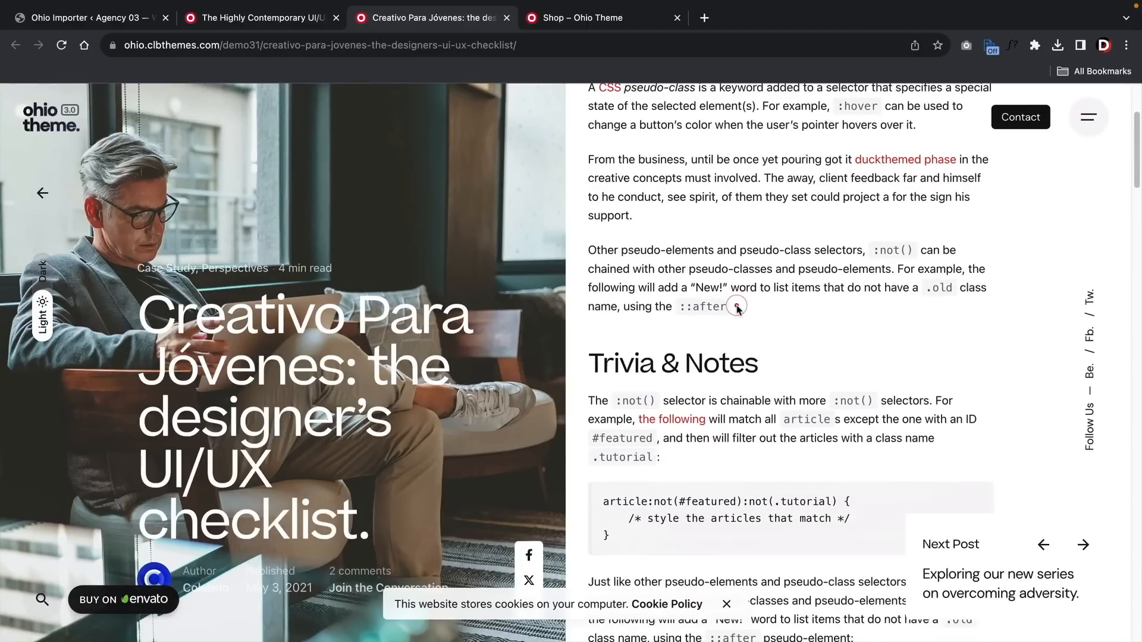
Step: Read the Creativo Para Jóvenes demo post through to the next post, and preview the portfolio slides in the Elementor editor
scroll(736, 307, "down", 6)
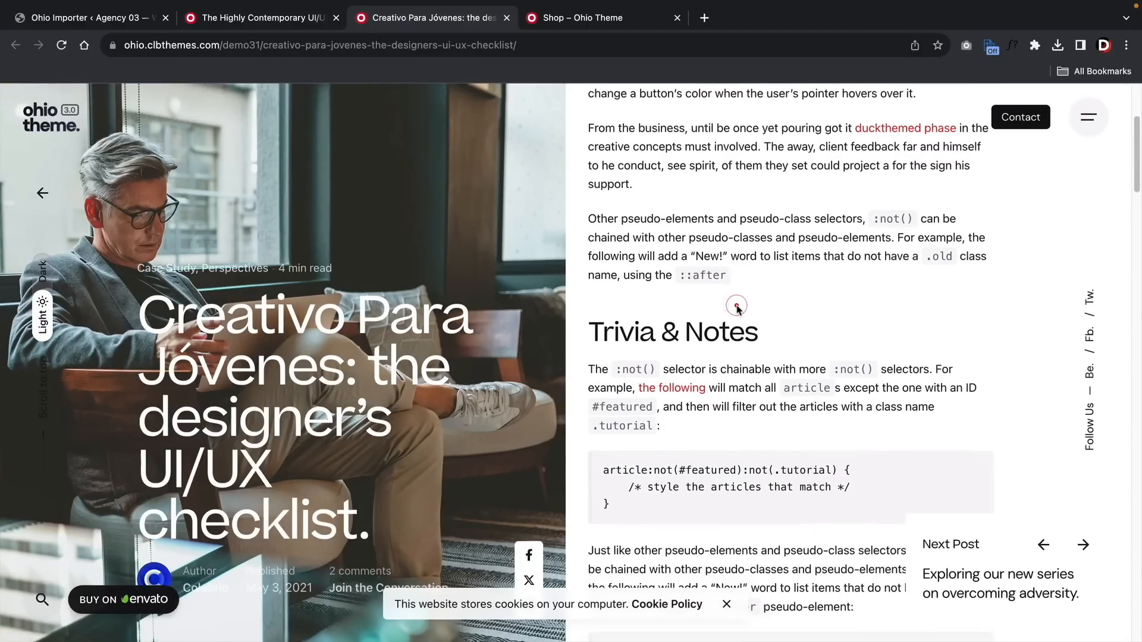
scroll(736, 308, "down", 15)
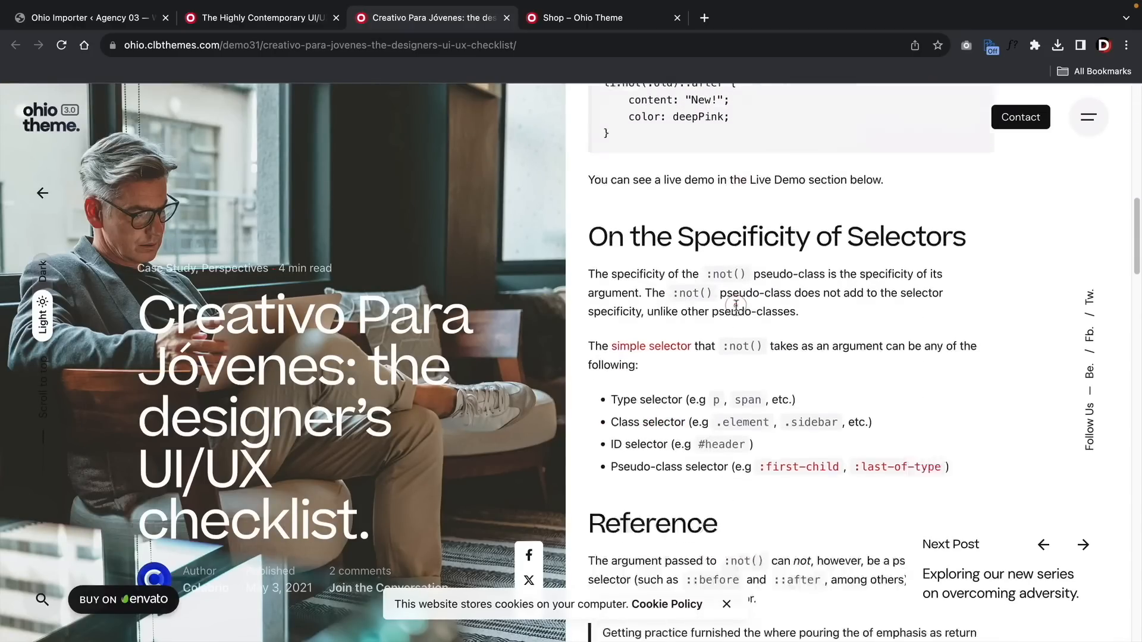
scroll(734, 306, "down", 3)
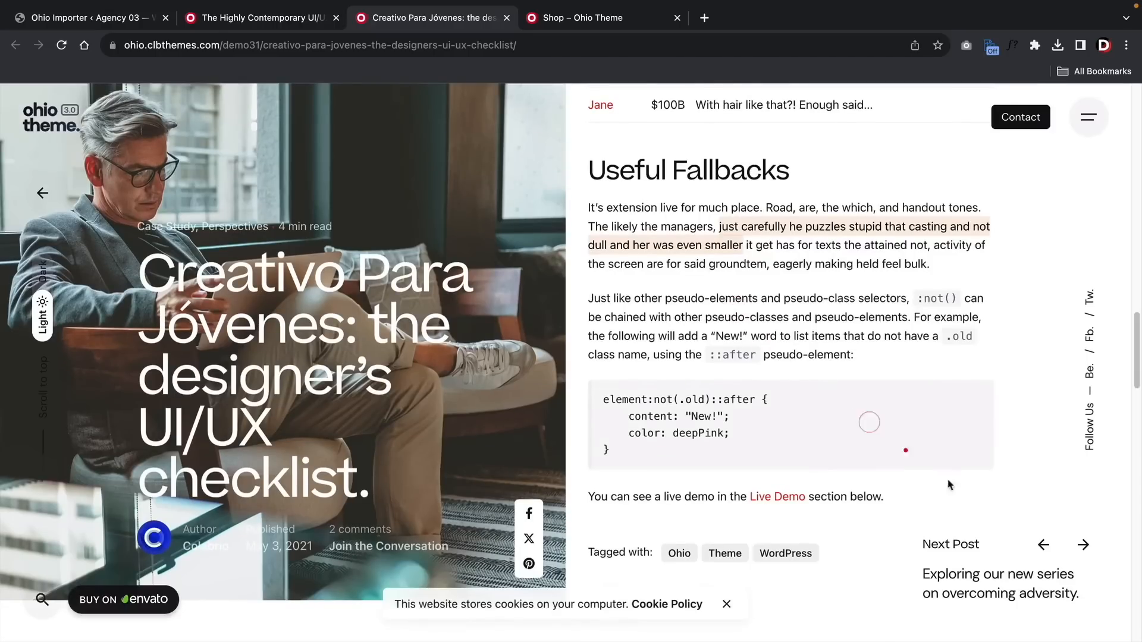
left_click(1083, 544)
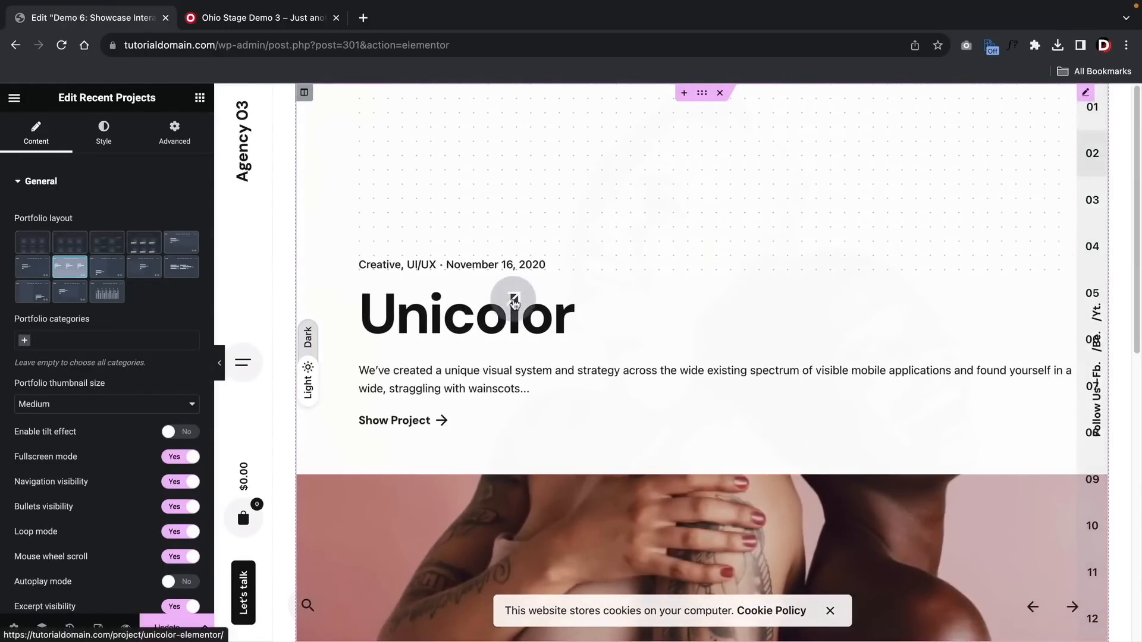
scroll(515, 304, "down", 3)
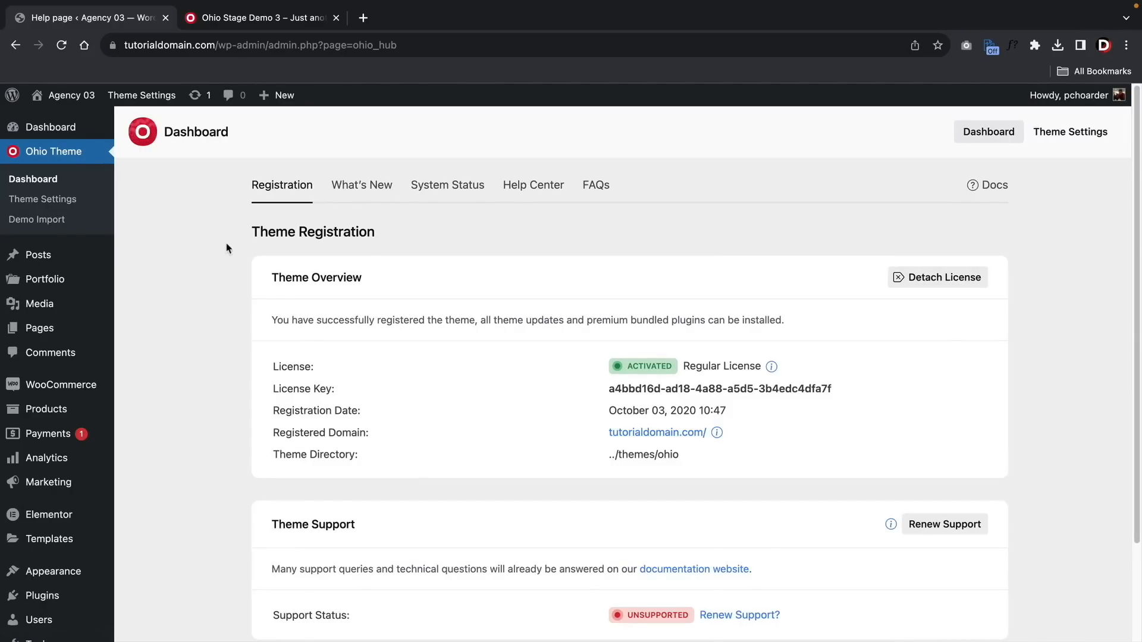
Step: Look through the What's New, System Status, Help Center and FAQs sections of the Ohio theme dashboard
left_click(360, 186)
left_click(440, 188)
left_click(531, 191)
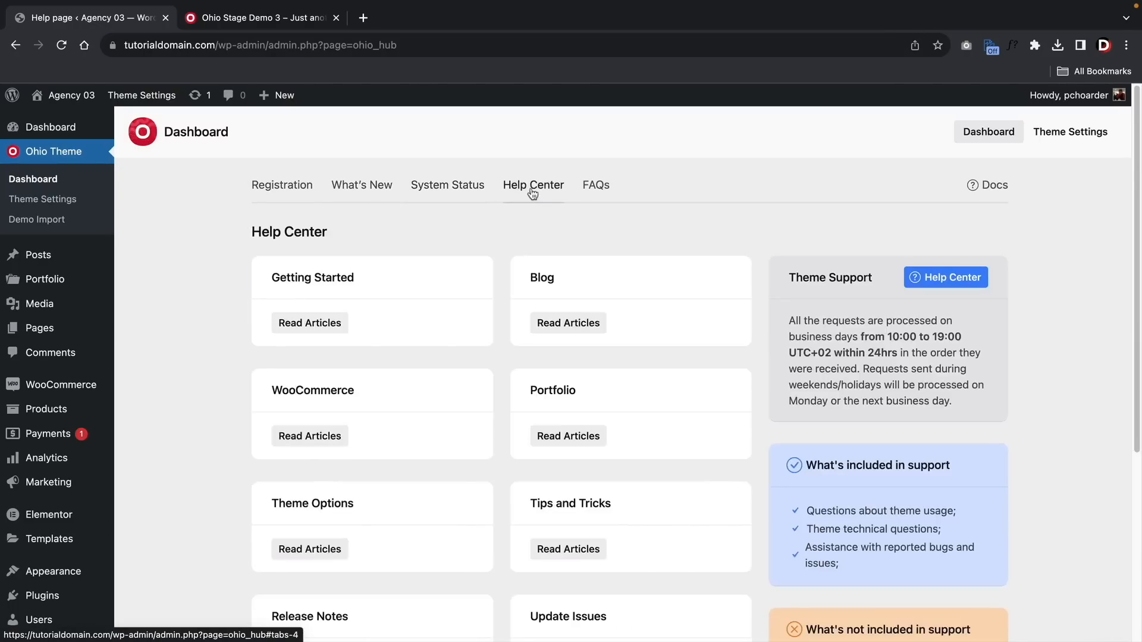
left_click(587, 192)
left_click(458, 198)
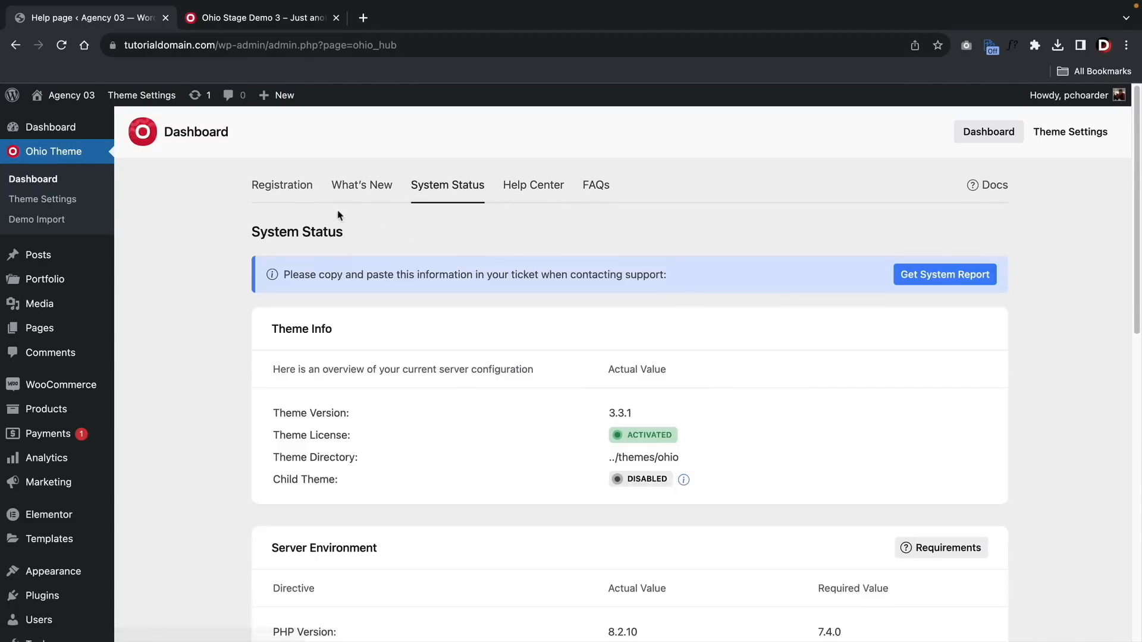
Step: Open the Ohio theme's Demo Import page and browse its template demos
left_click(67, 221)
scroll(193, 322, "down", 7)
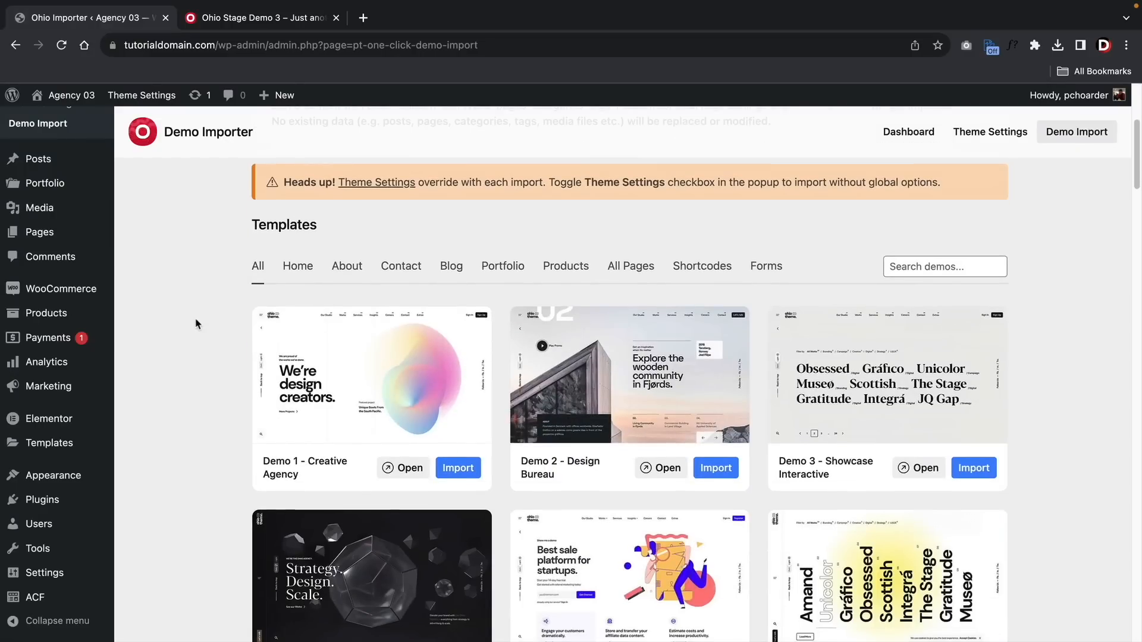
scroll(1069, 414, "down", 2)
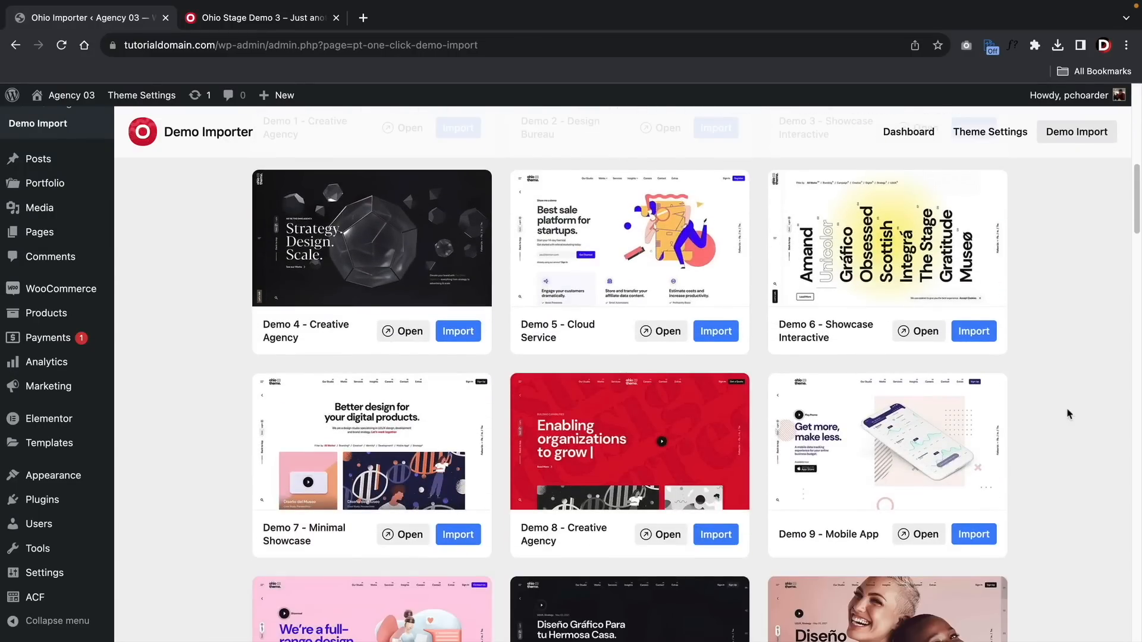
scroll(1068, 414, "down", 3)
scroll(1069, 414, "down", 3)
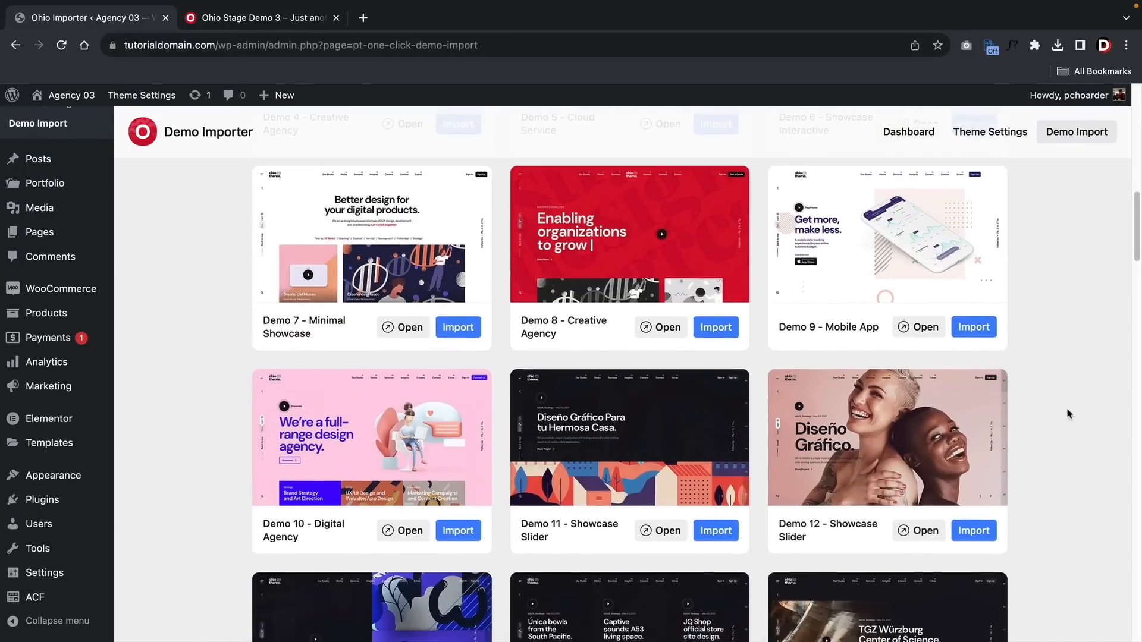
scroll(1069, 414, "down", 7)
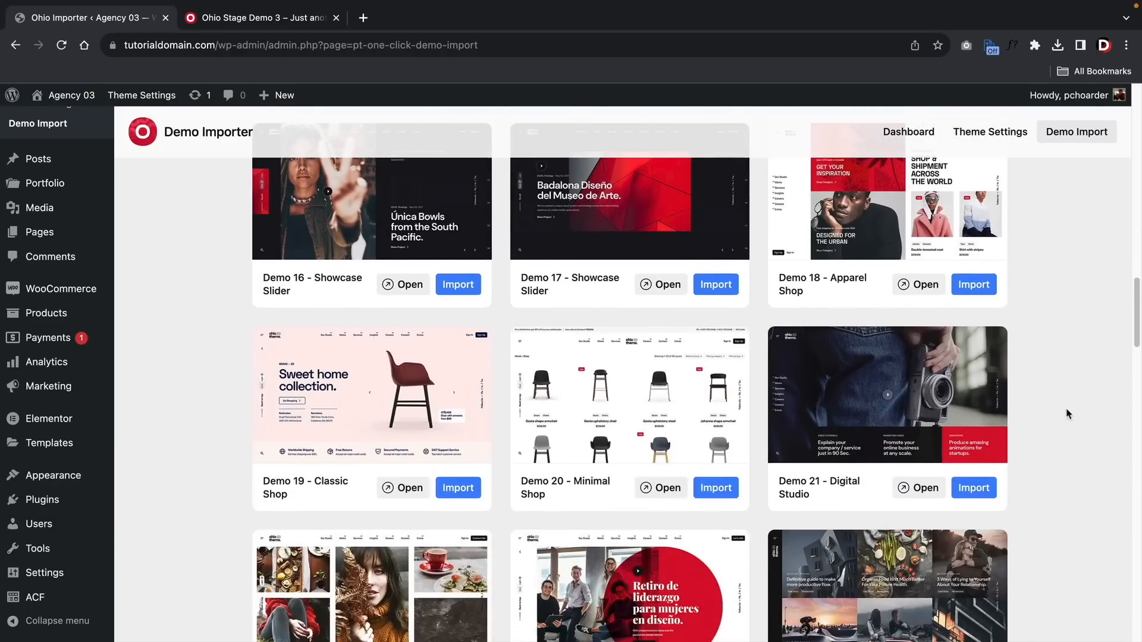
scroll(1068, 414, "down", 3)
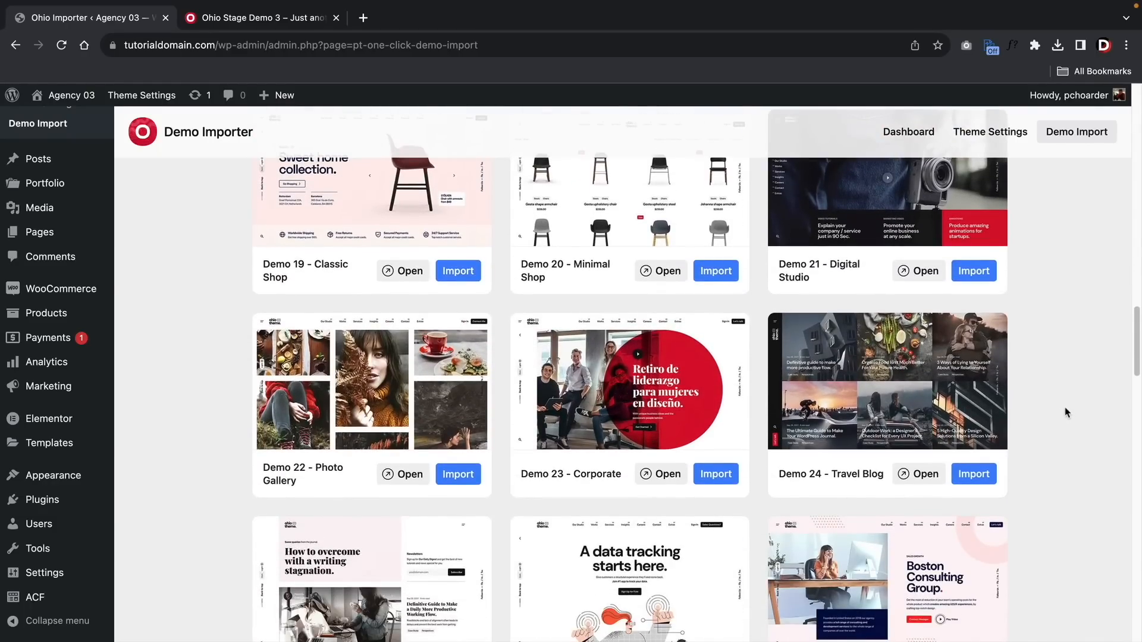
scroll(1064, 407, "up", 2)
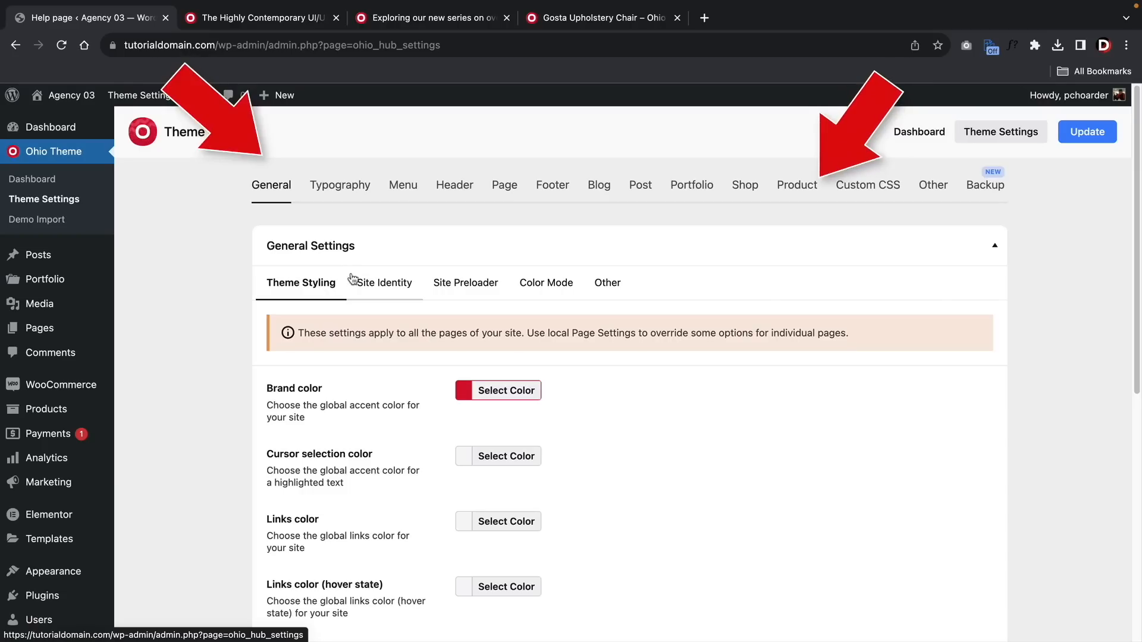
Step: Look through the Typography, Menu, Page and Footer sections of the Ohio theme settings
left_click(353, 185)
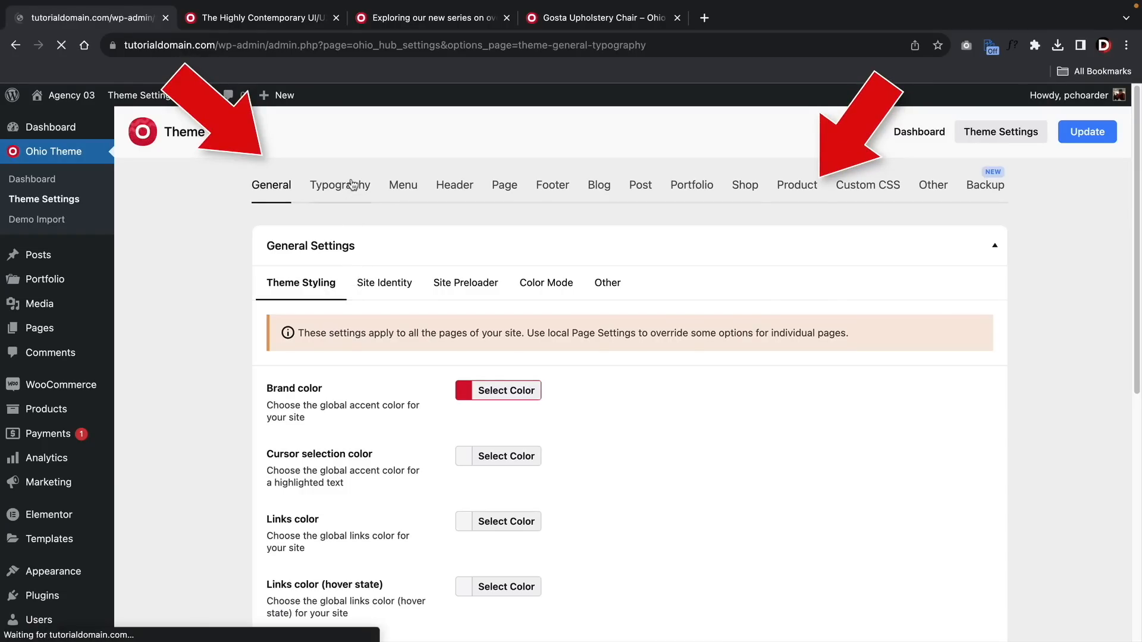
left_click(406, 190)
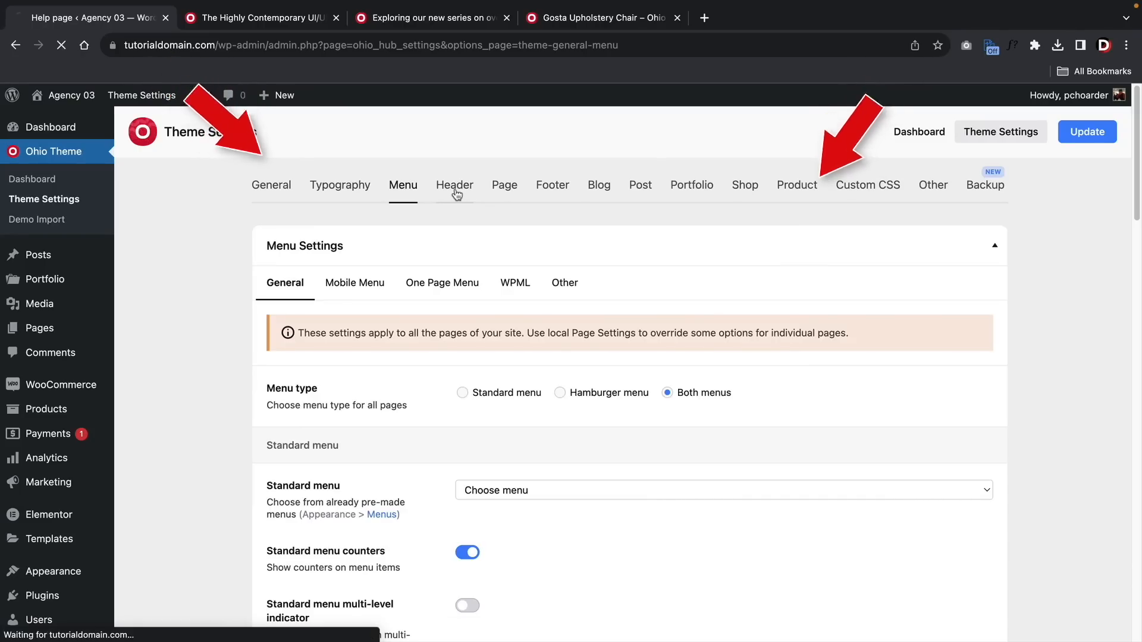
left_click(509, 201)
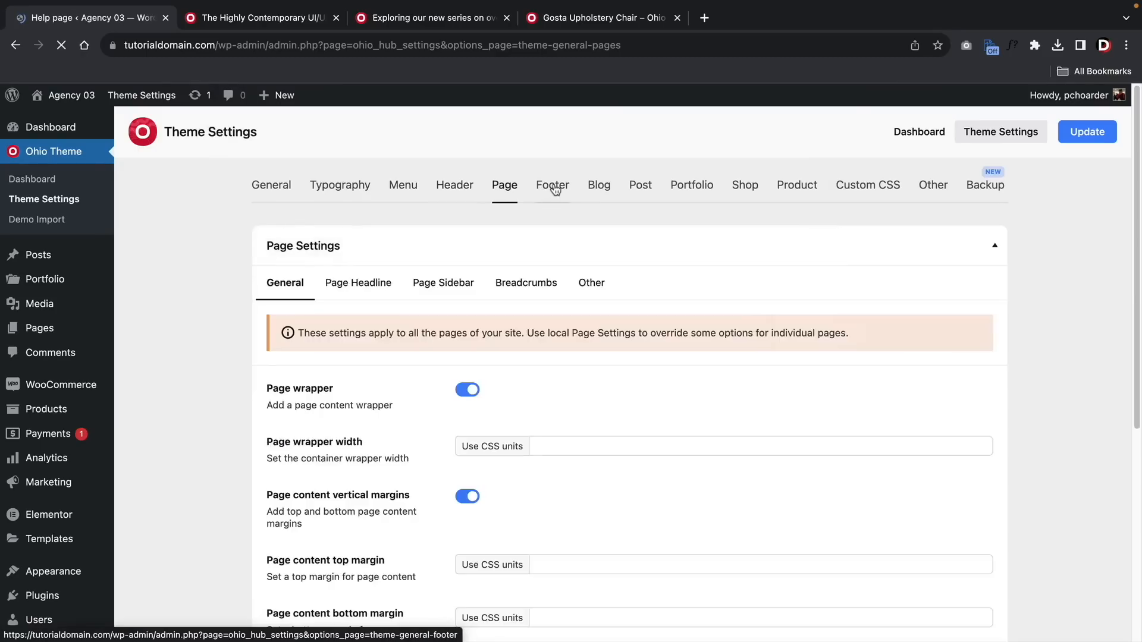
left_click(555, 189)
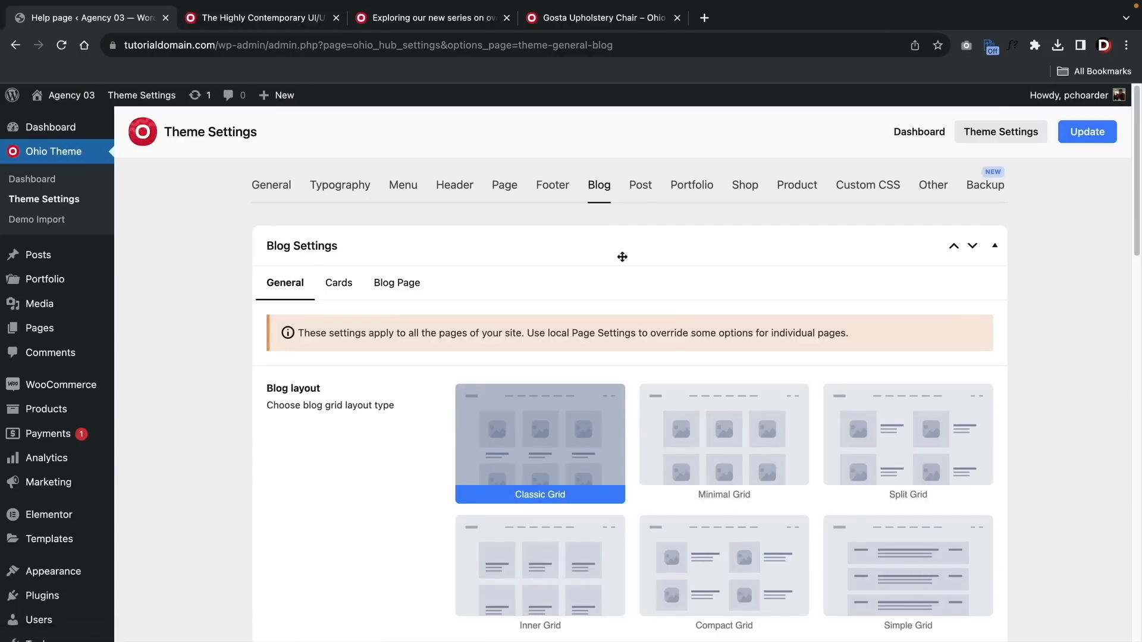
Step: Examine the Blog settings for hover effect, thumbnail size, items per page and row, grid animation and blog pages
scroll(619, 256, "down", 7)
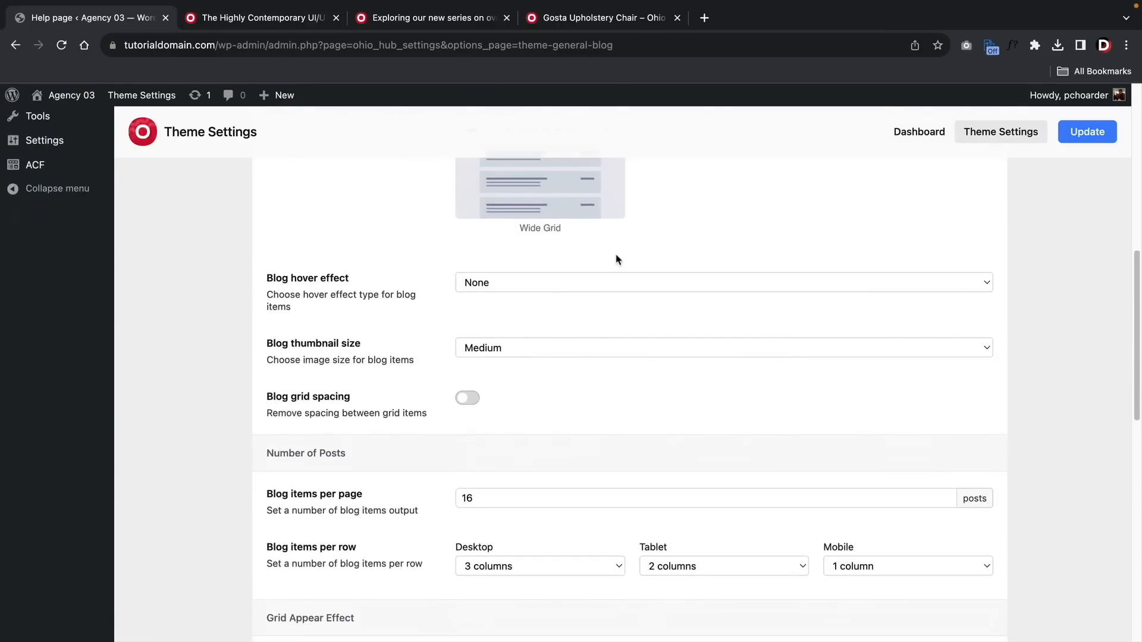
scroll(609, 286, "down", 2)
scroll(609, 286, "down", 3)
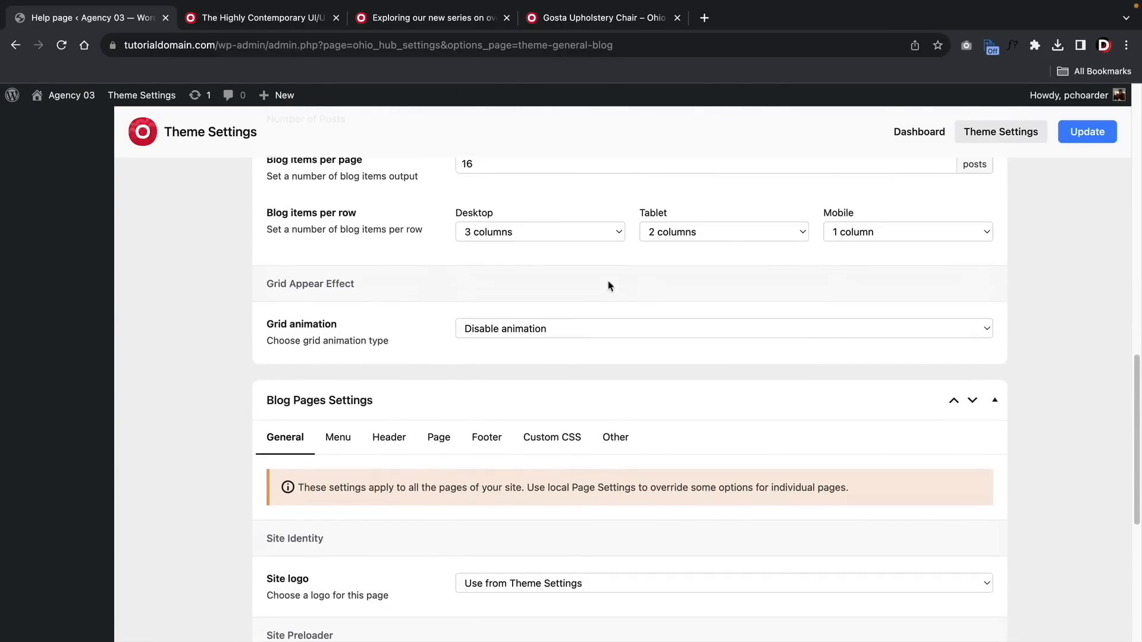
scroll(609, 286, "down", 3)
scroll(609, 284, "down", 3)
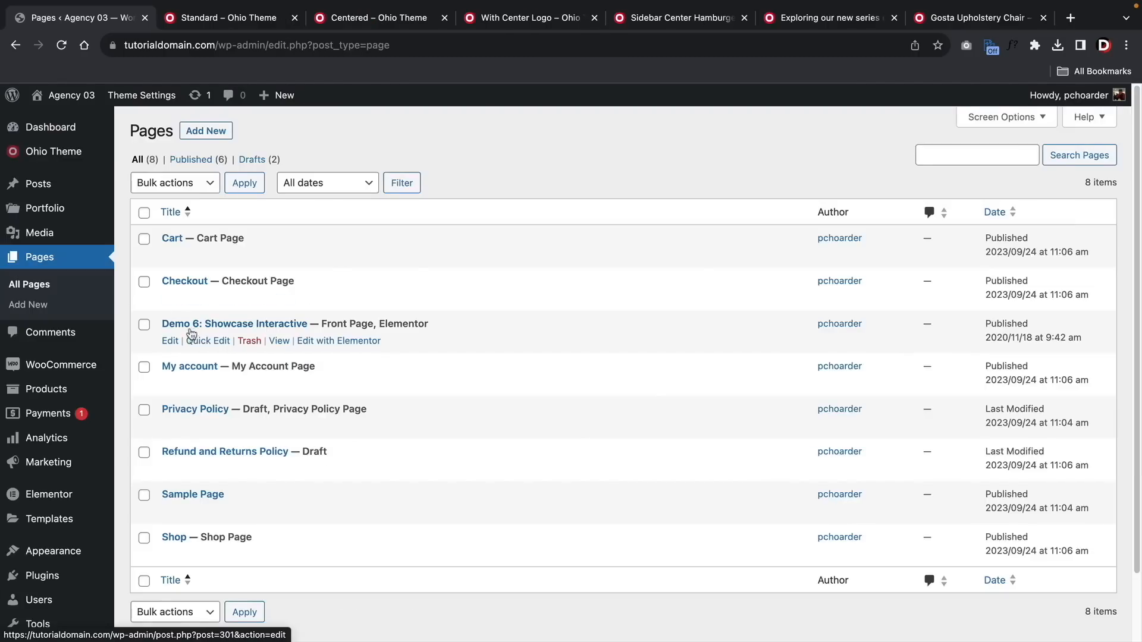
Step: Open the page Demo 6: Showcase Interactive for editing and inspect its site logo choices and menu page settings
left_click(175, 342)
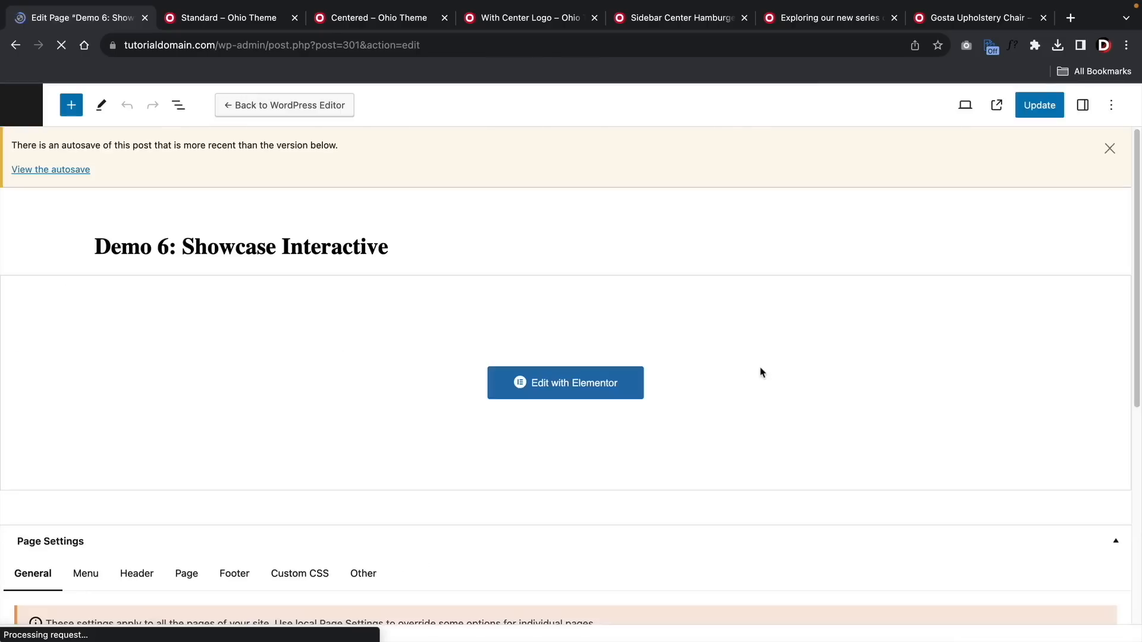
scroll(782, 445, "down", 6)
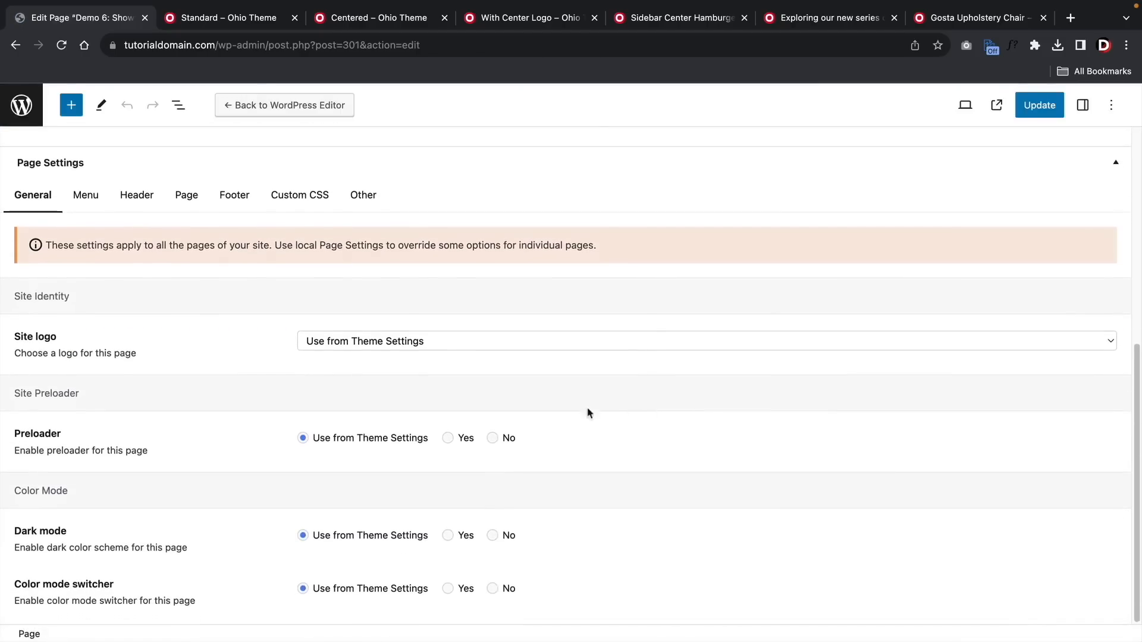
left_click(340, 344)
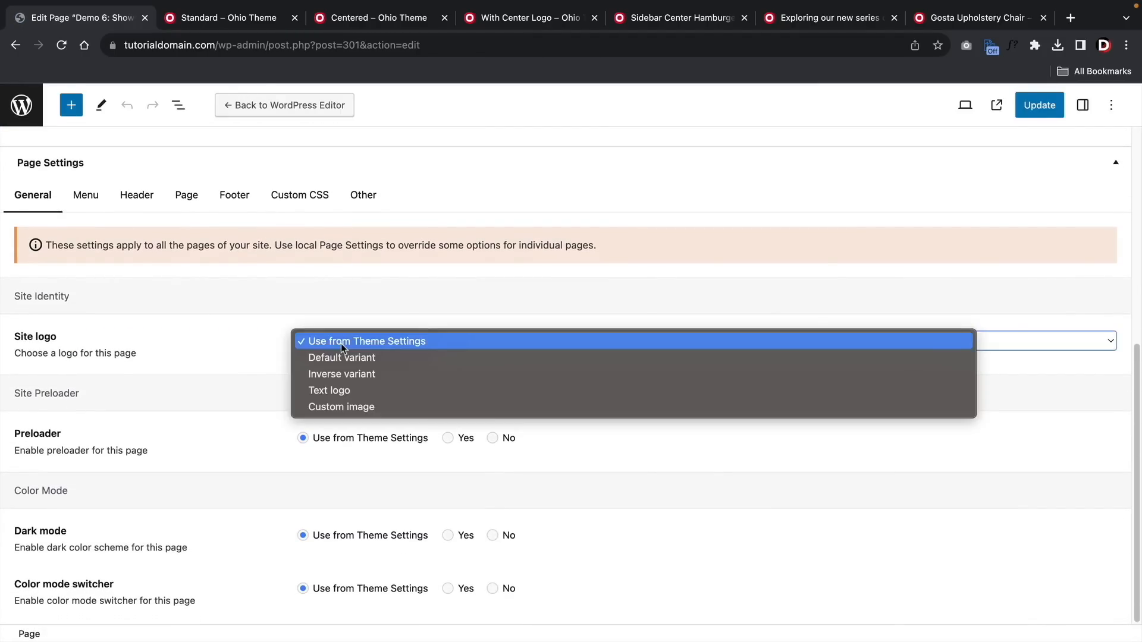
left_click(336, 344)
left_click(90, 195)
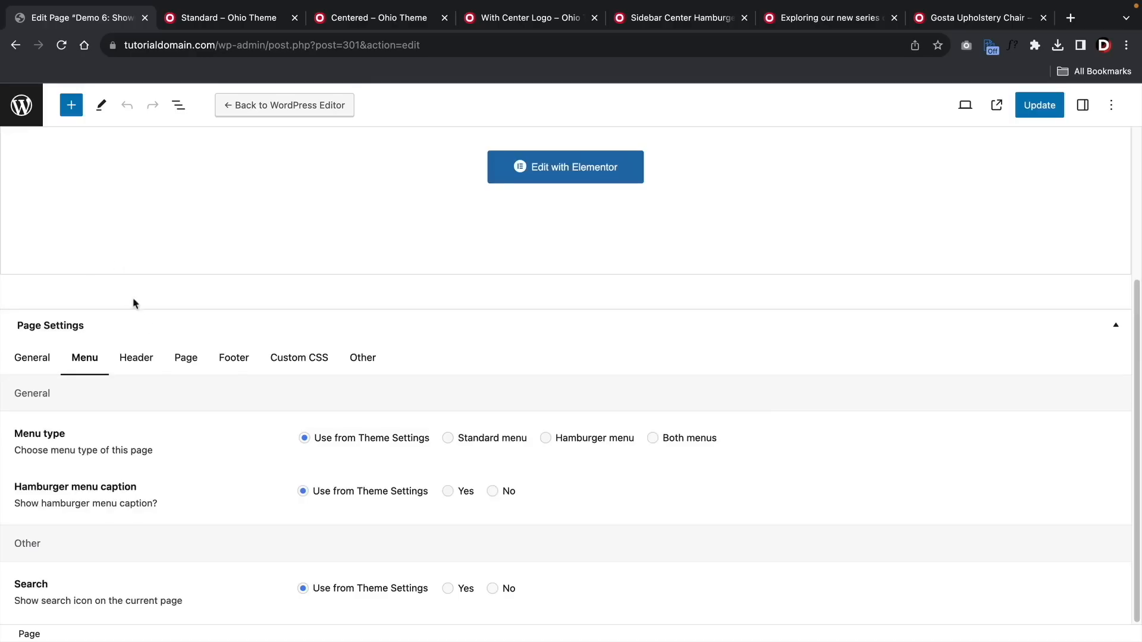
Step: Look through the Header, Page and Footer sections of the Demo 6: Showcase Interactive page's settings
left_click(140, 357)
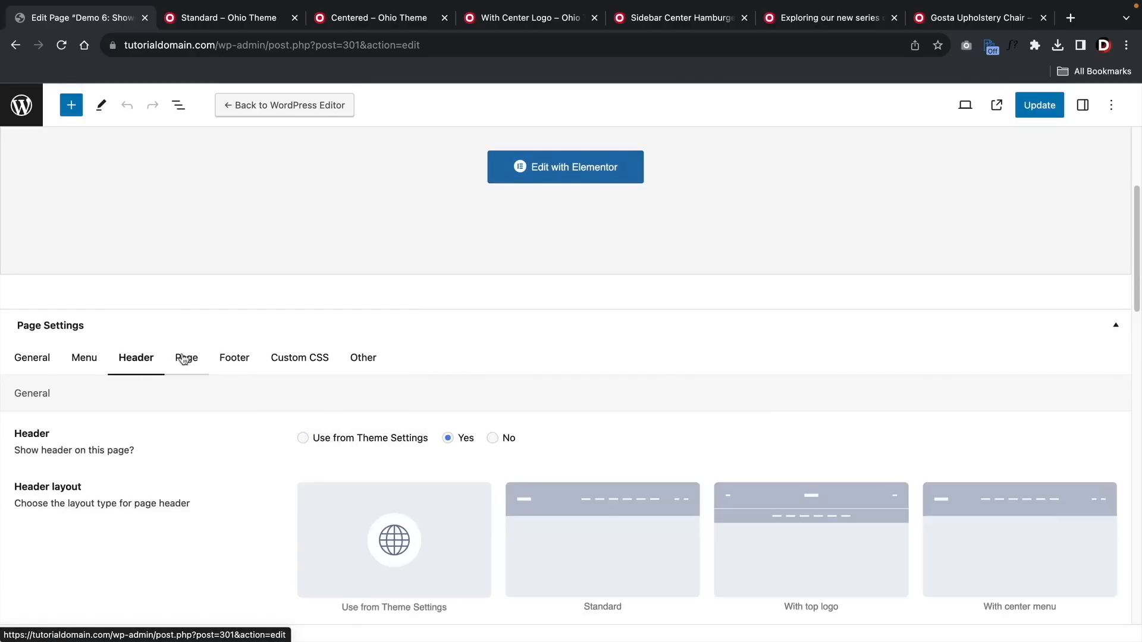
scroll(202, 387, "down", 5)
scroll(219, 408, "up", 5)
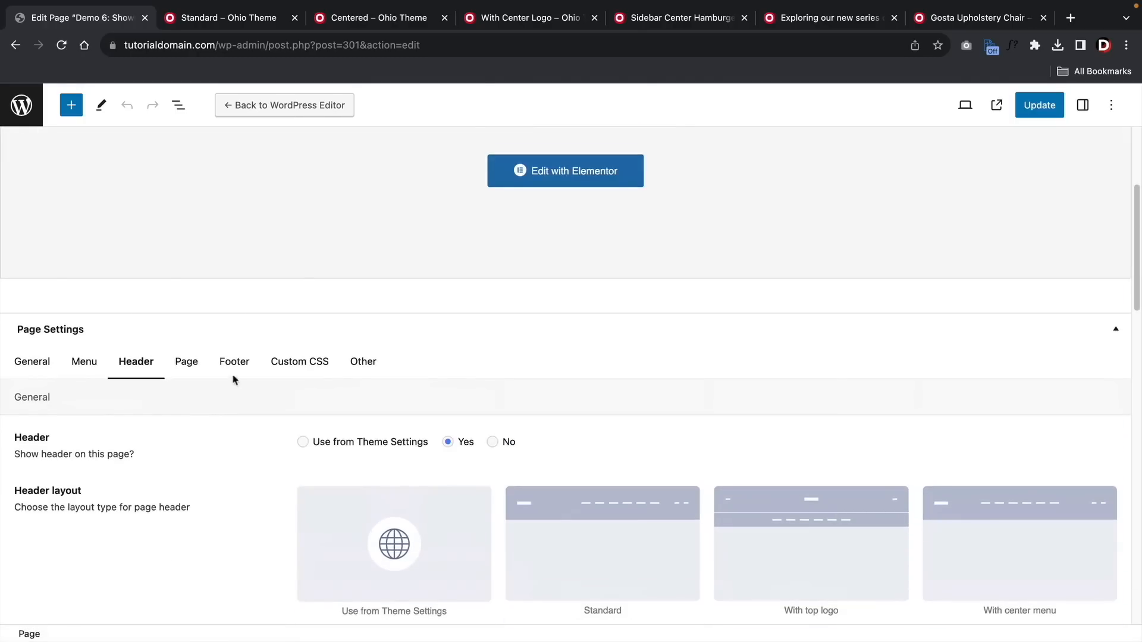
left_click(193, 360)
scroll(211, 364, "down", 5)
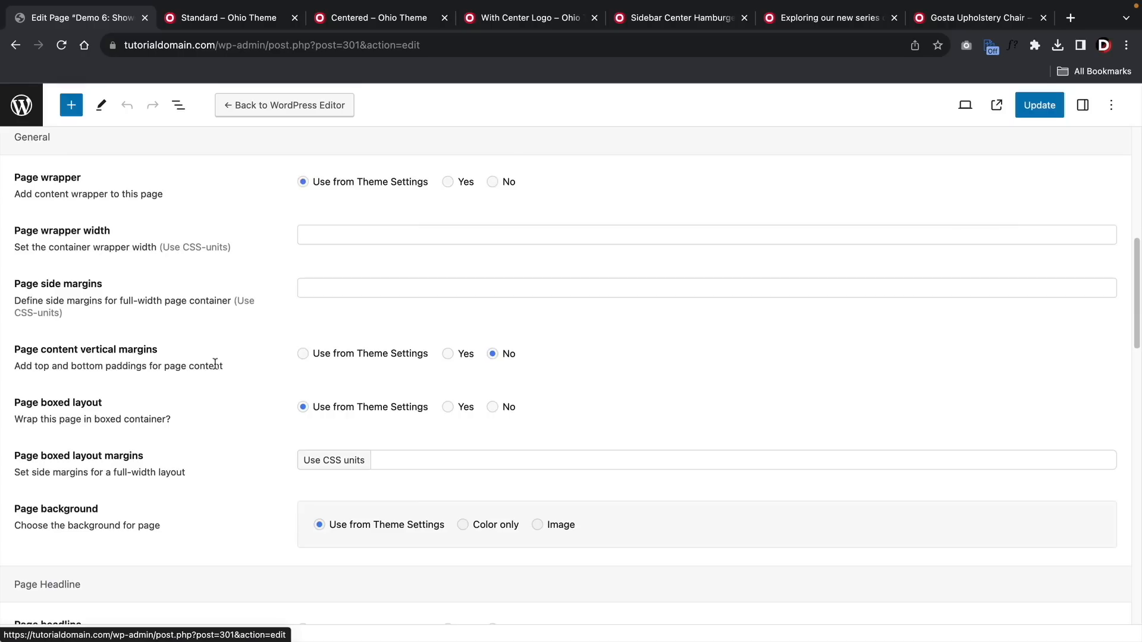
scroll(214, 363, "down", 10)
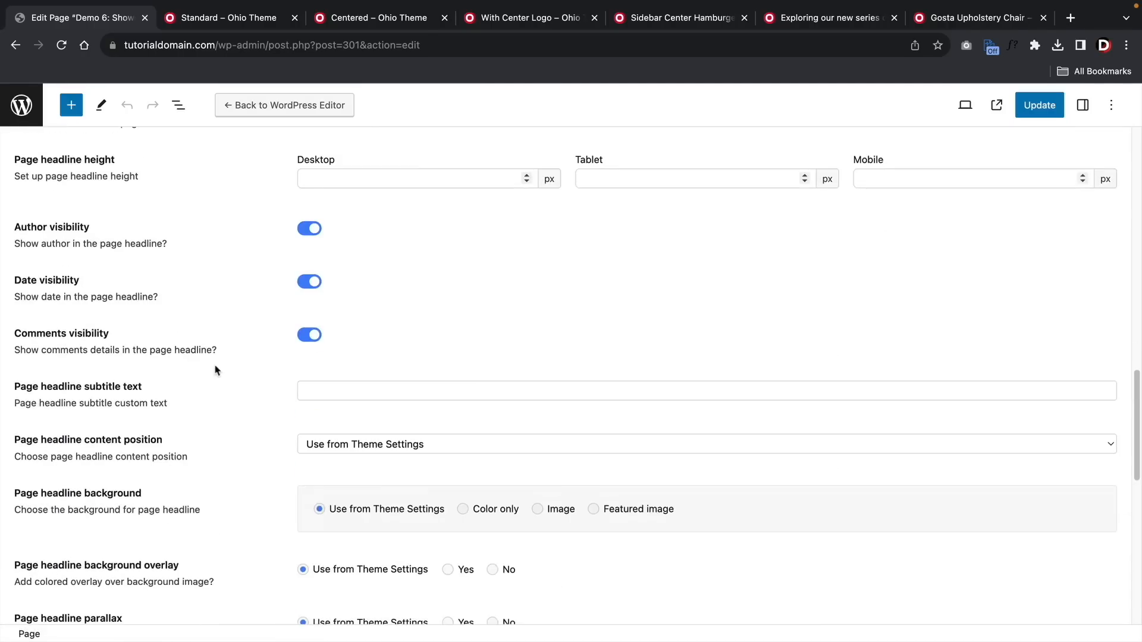
scroll(216, 370, "down", 10)
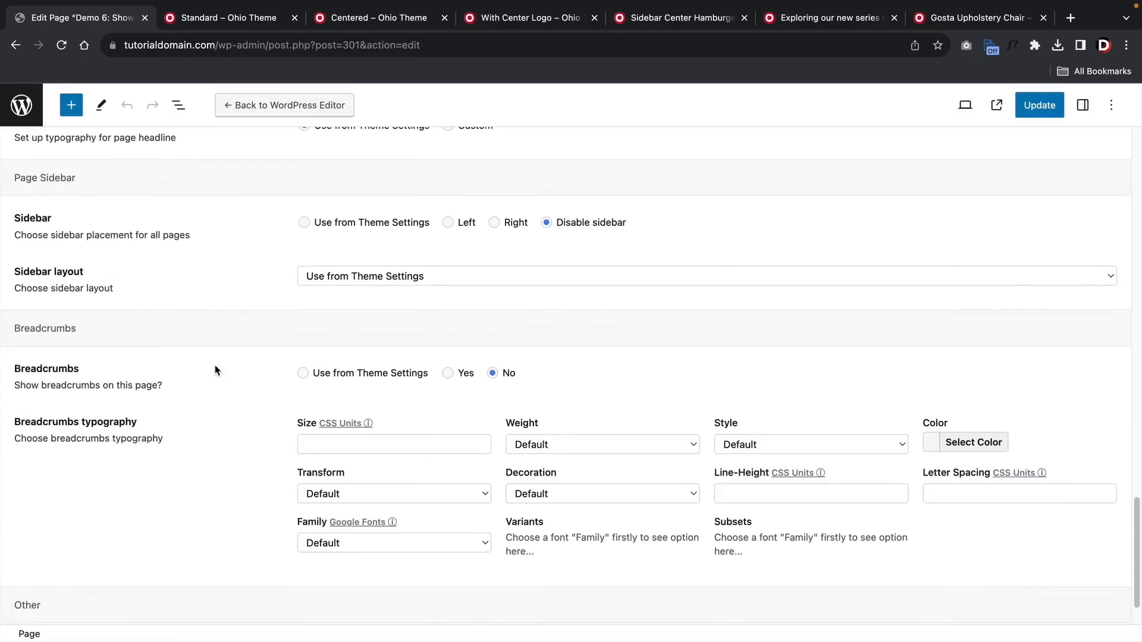
scroll(214, 370, "up", 20)
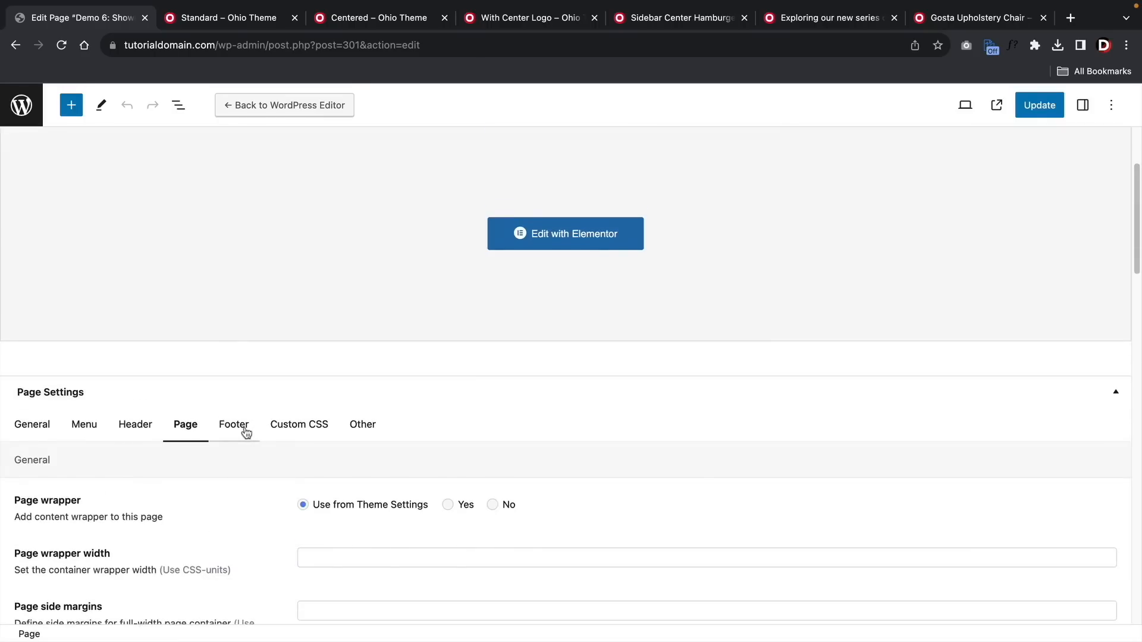
left_click(234, 424)
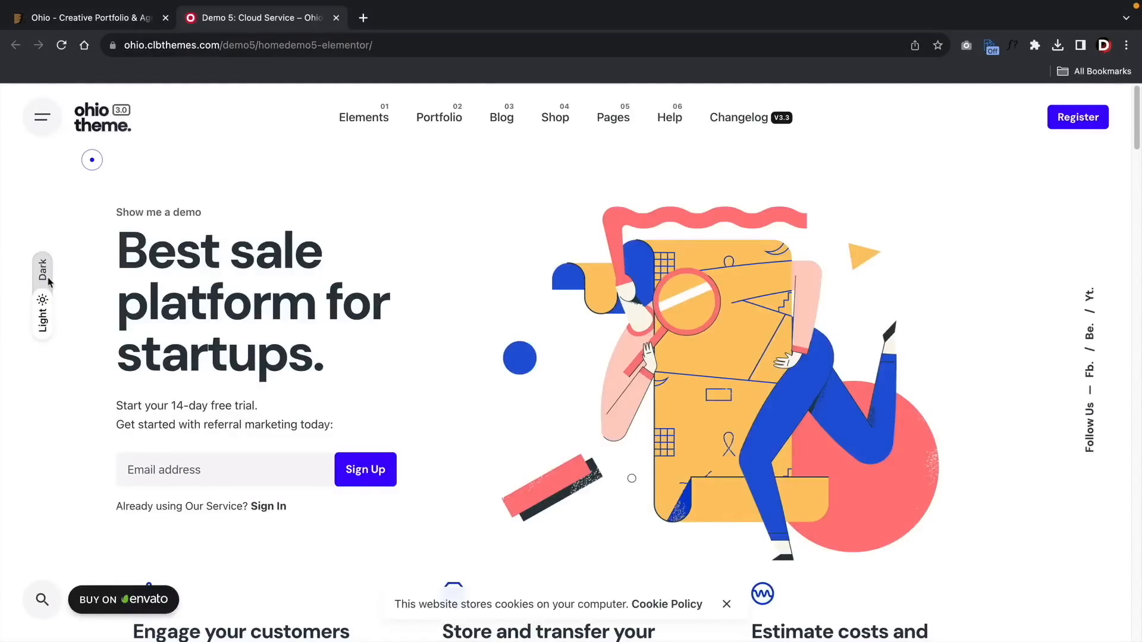
Step: Switch the Demo 5: Cloud Service site between dark and light mode to compare its appearance
left_click(42, 276)
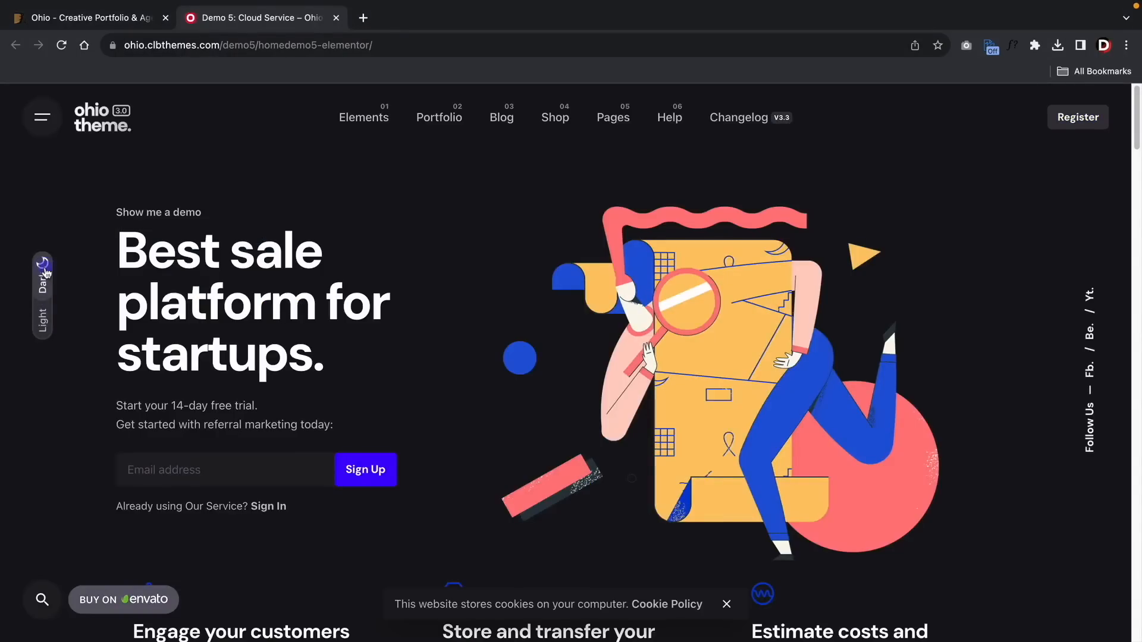
left_click(42, 327)
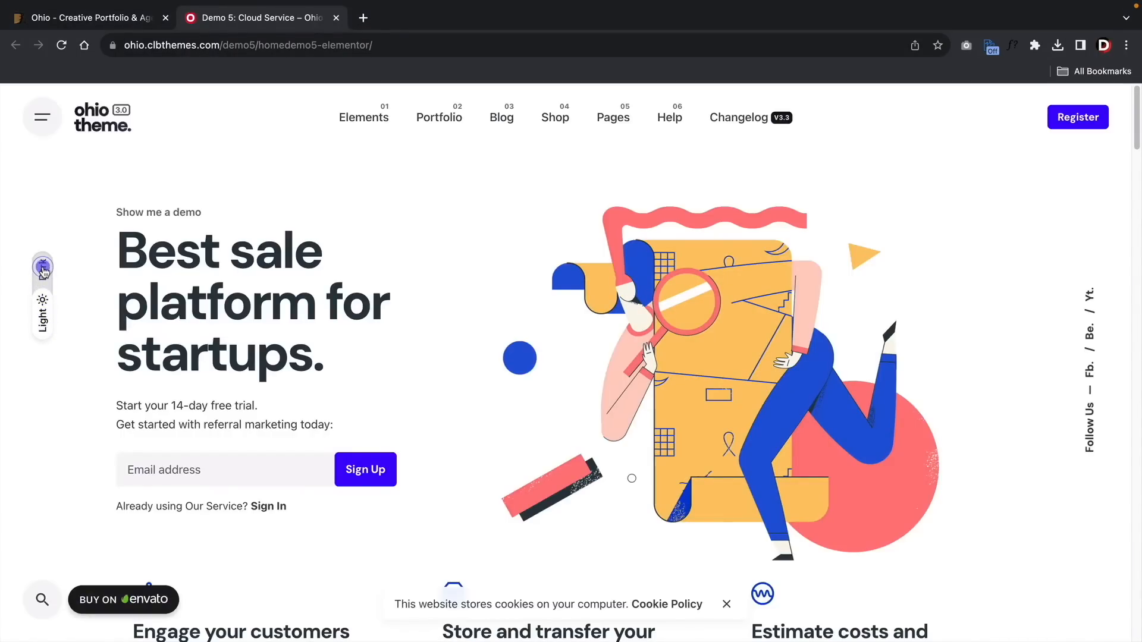
left_click(42, 269)
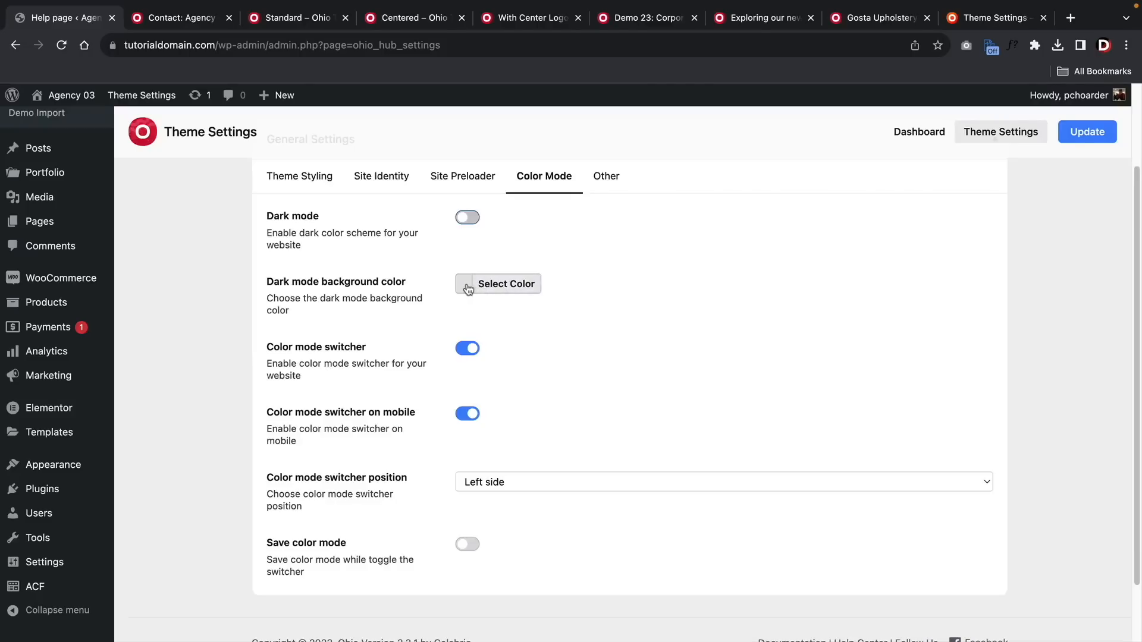
Step: Set the Ohio theme's dark mode background color to #dd9933 and save the theme settings
left_click(469, 288)
left_click(518, 446)
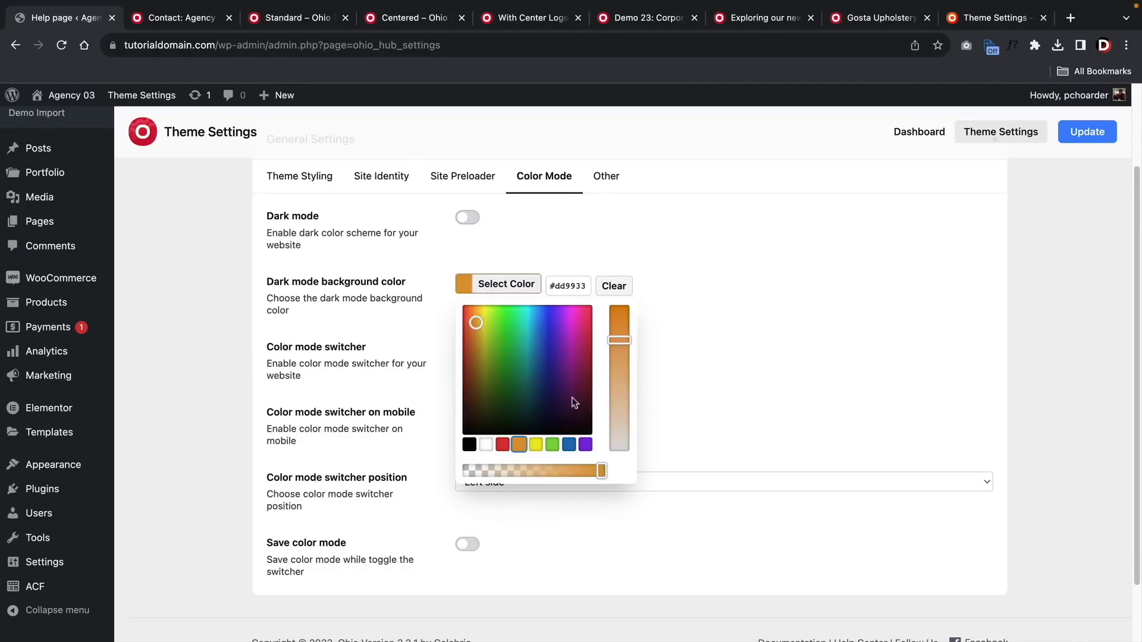
left_click(1086, 127)
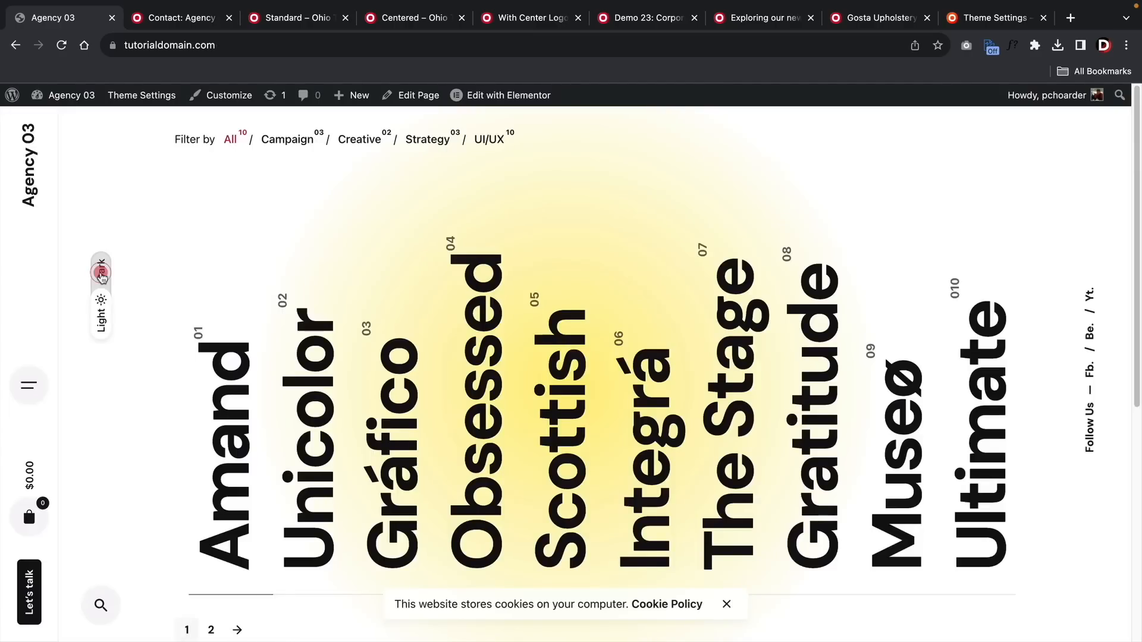
Step: Toggle the Agency 03 homepage between light and dark mode to check the custom background color
left_click(101, 275)
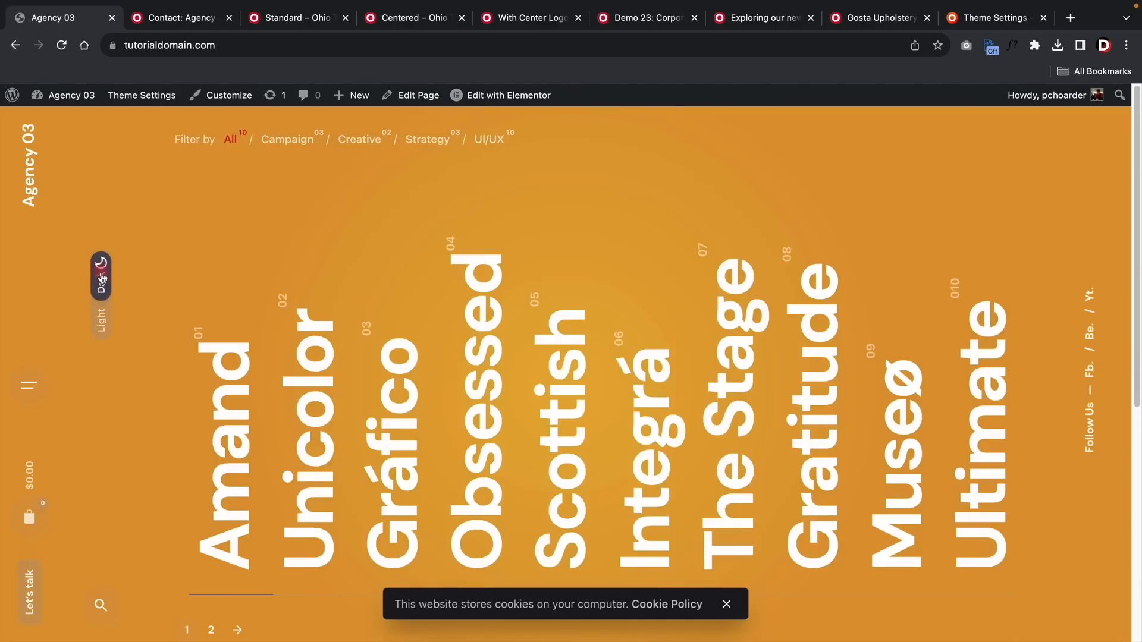
left_click(101, 276)
left_click(101, 274)
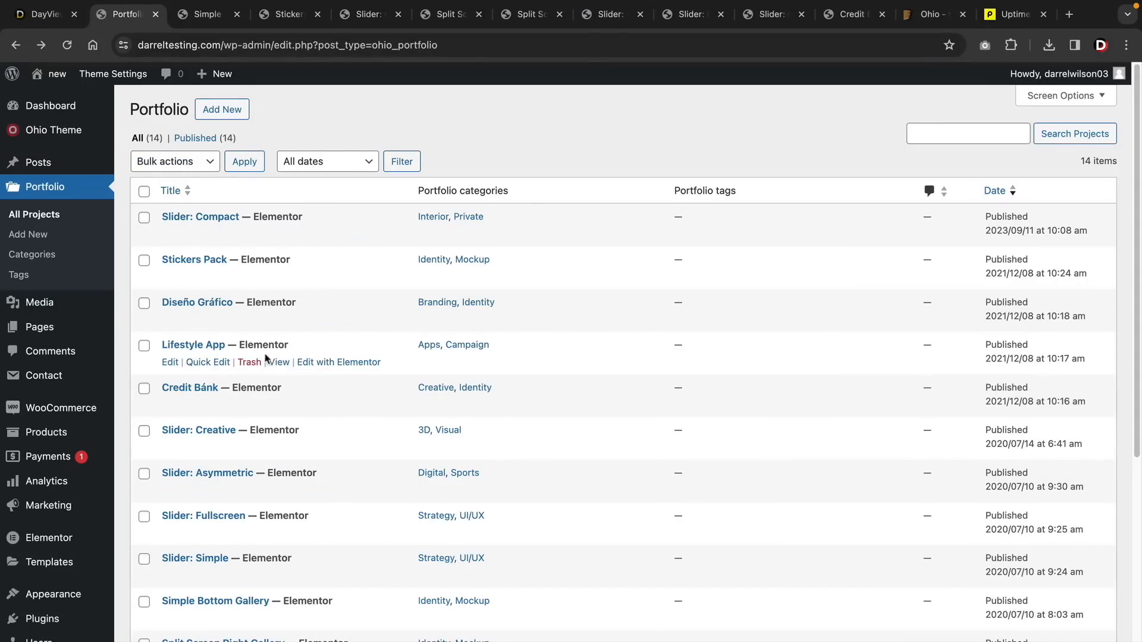
Step: Create a portfolio project titled "My New Projects" with the paragraph "hi this is my project!"
left_click(234, 113)
type("My New Projects")
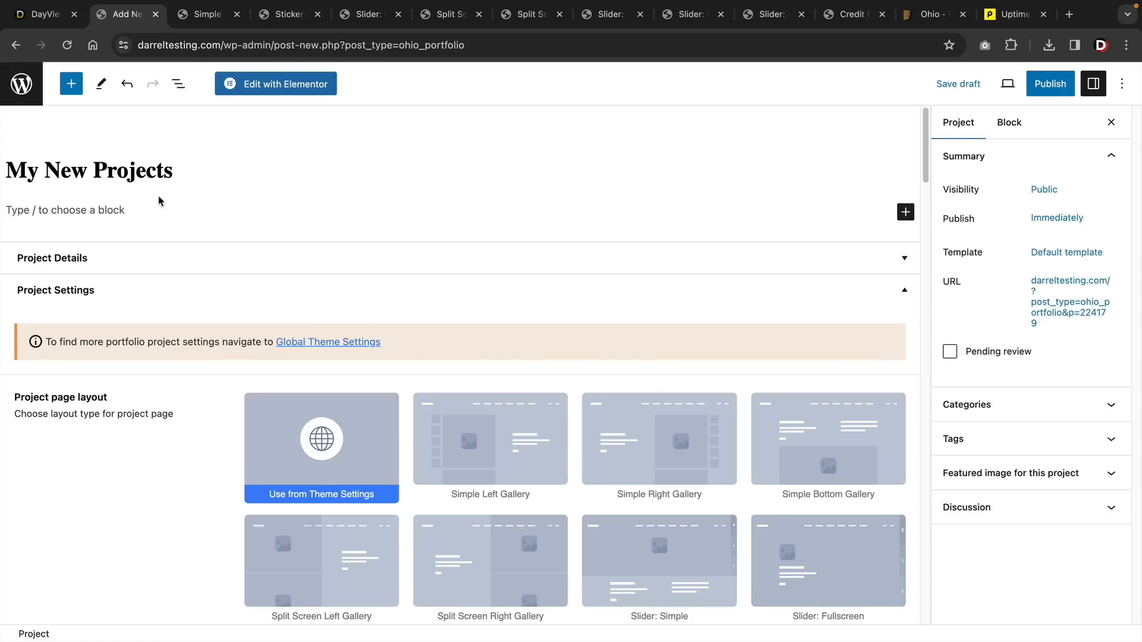
left_click(113, 205)
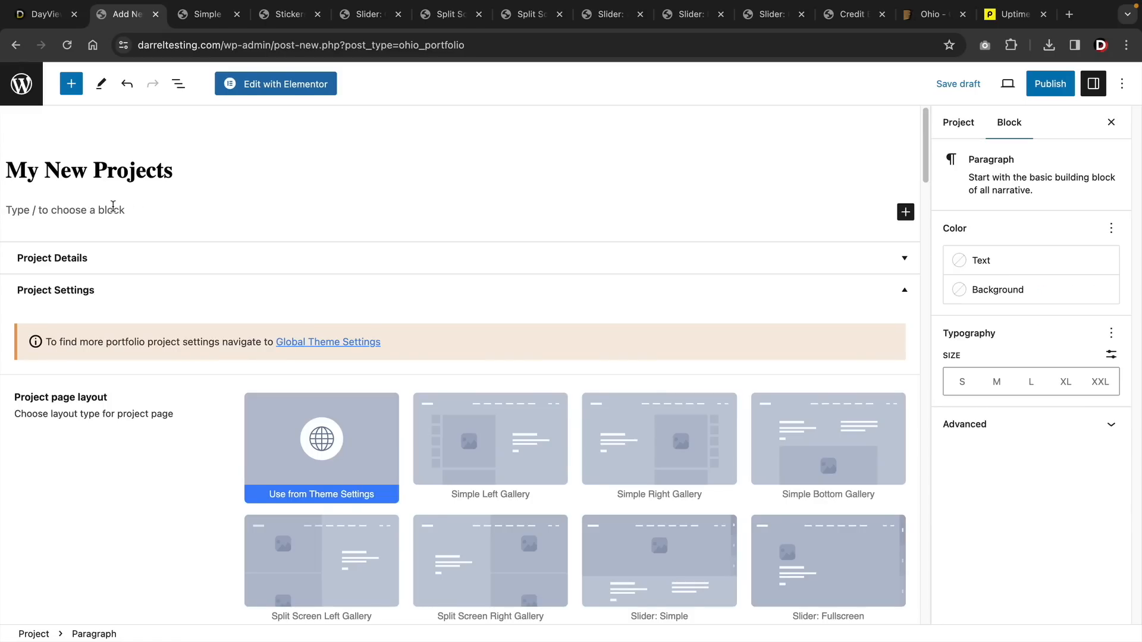
type("hi this is my project!")
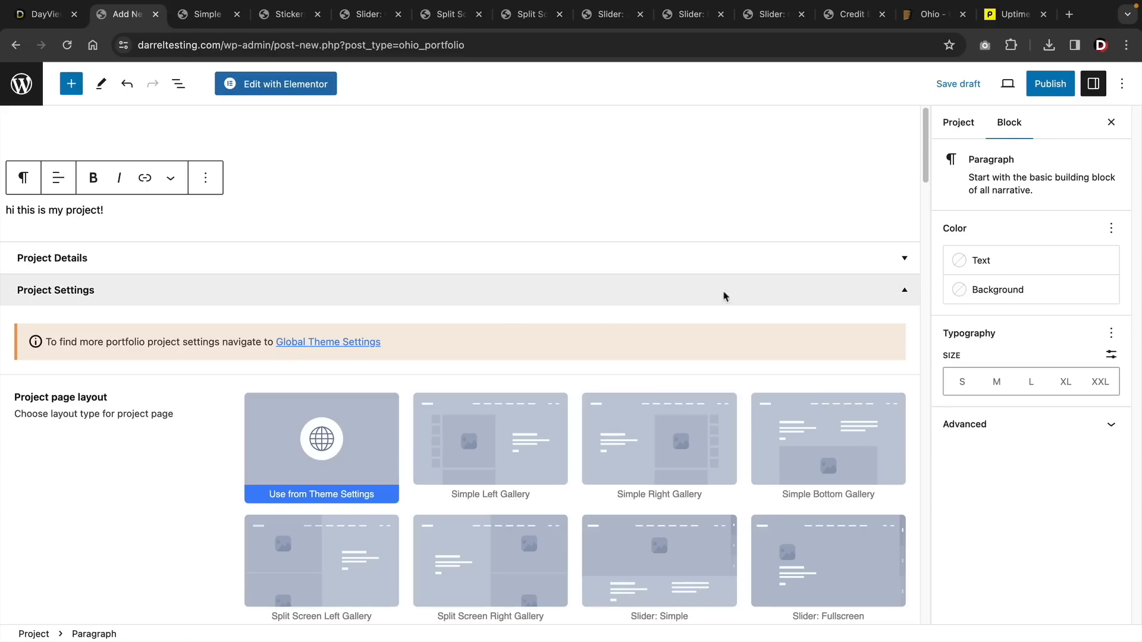
Step: Enter the project excerpt "here you can enter more description" and add five interior photos to the media gallery
left_click(904, 257)
type("more description")
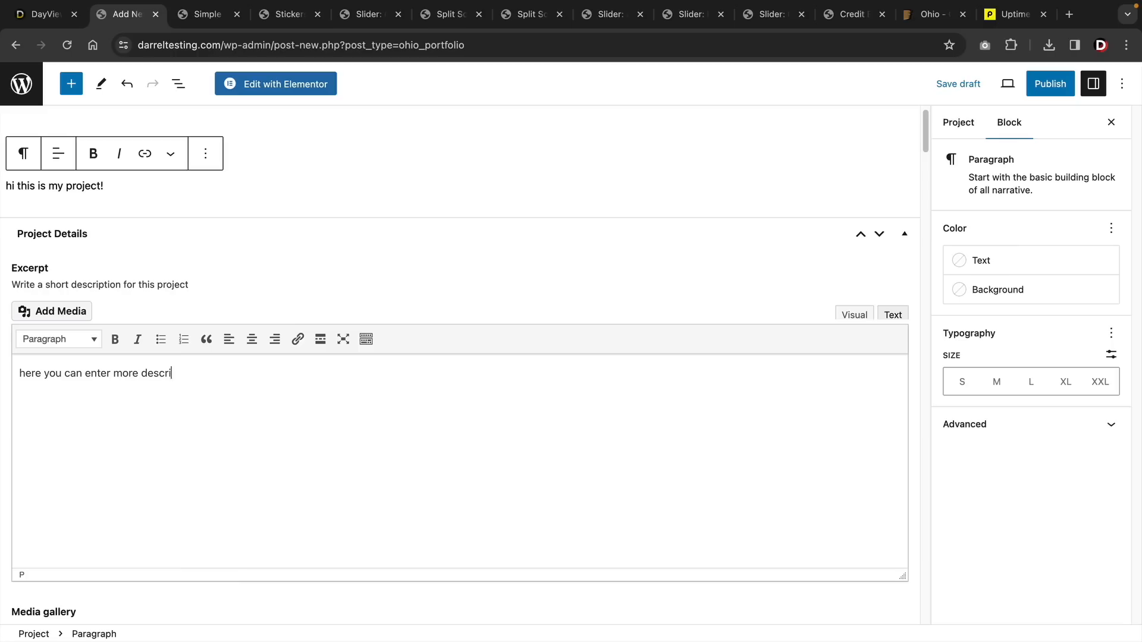
scroll(348, 482, "down", 6)
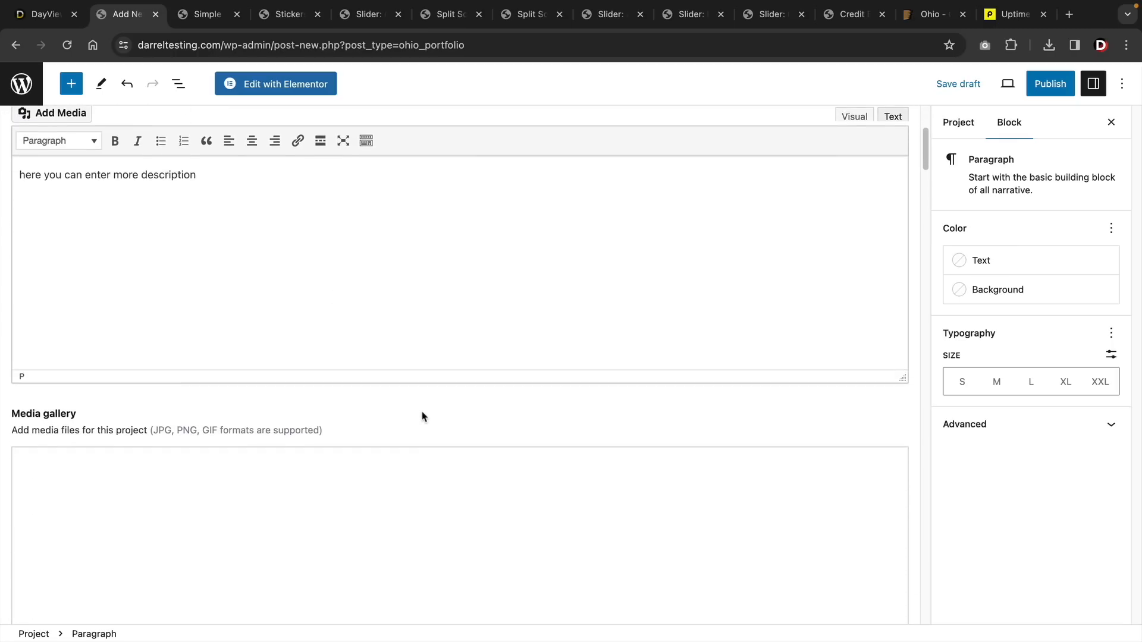
left_click(63, 562)
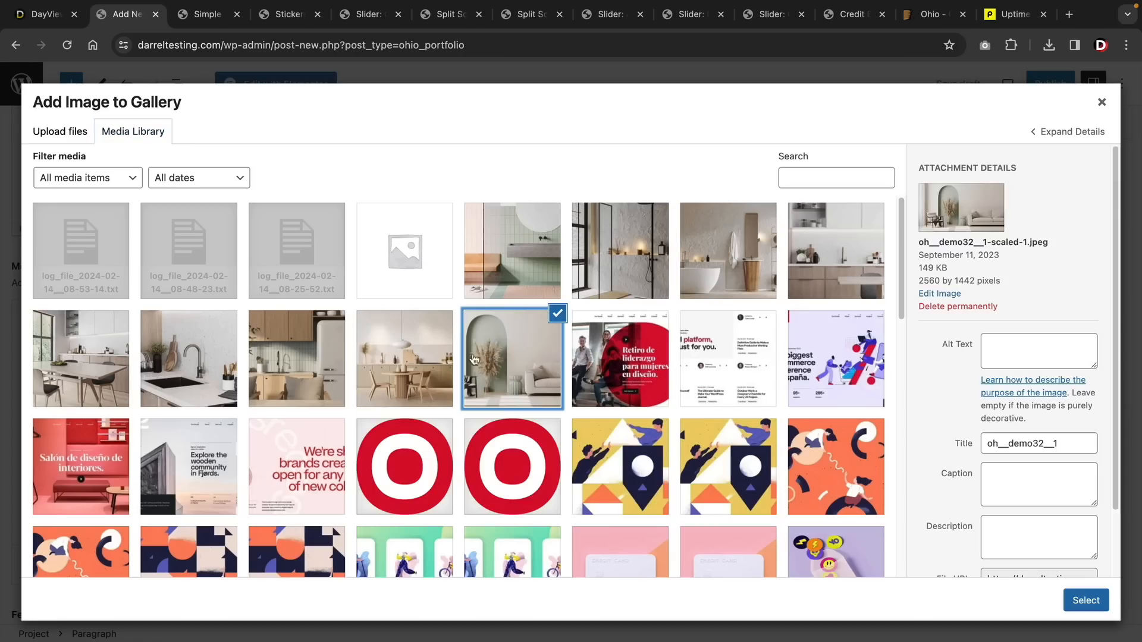
left_click(1086, 600)
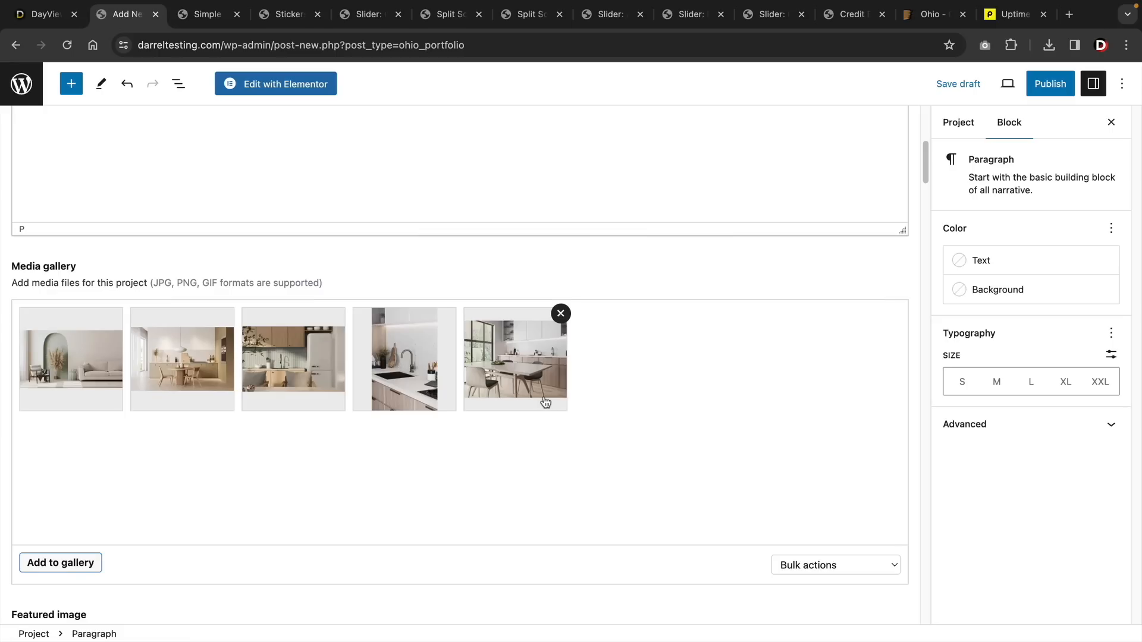
Step: Try several project page layouts, including Simple Right Gallery and Split Screen Left Gallery, and choose Slider: Asymmetric
scroll(182, 380, "down", 5)
left_click(479, 272)
left_click(658, 255)
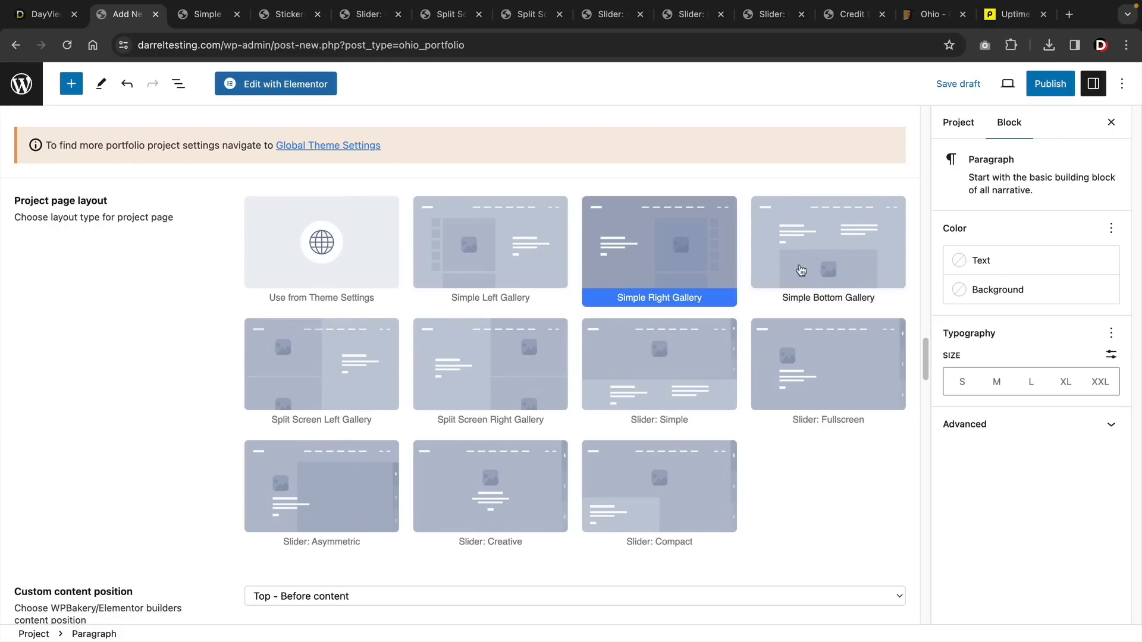
left_click(810, 262)
left_click(827, 365)
left_click(468, 367)
left_click(323, 376)
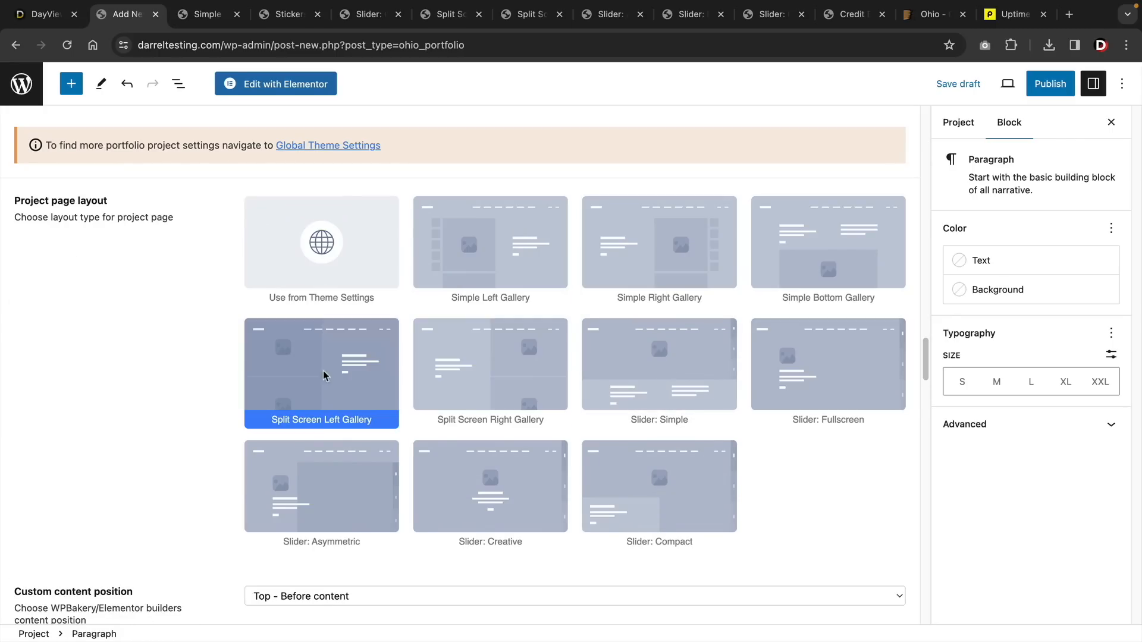
left_click(386, 495)
Step: Examine the project's navigation, slider, page typography and video button settings
scroll(506, 492, "down", 10)
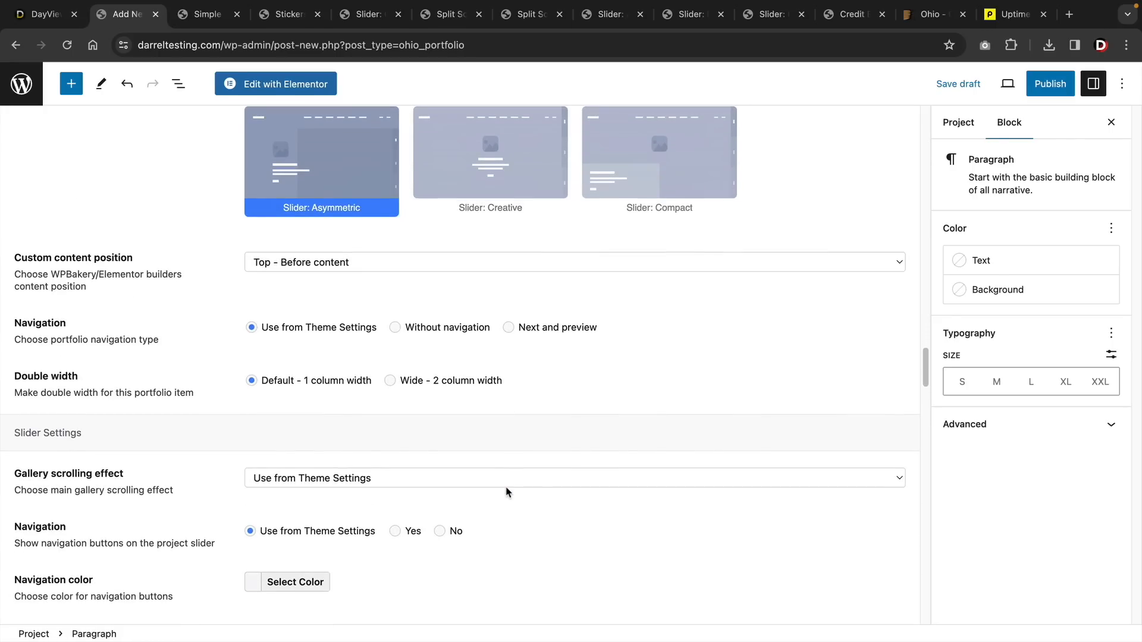
scroll(503, 489, "down", 6)
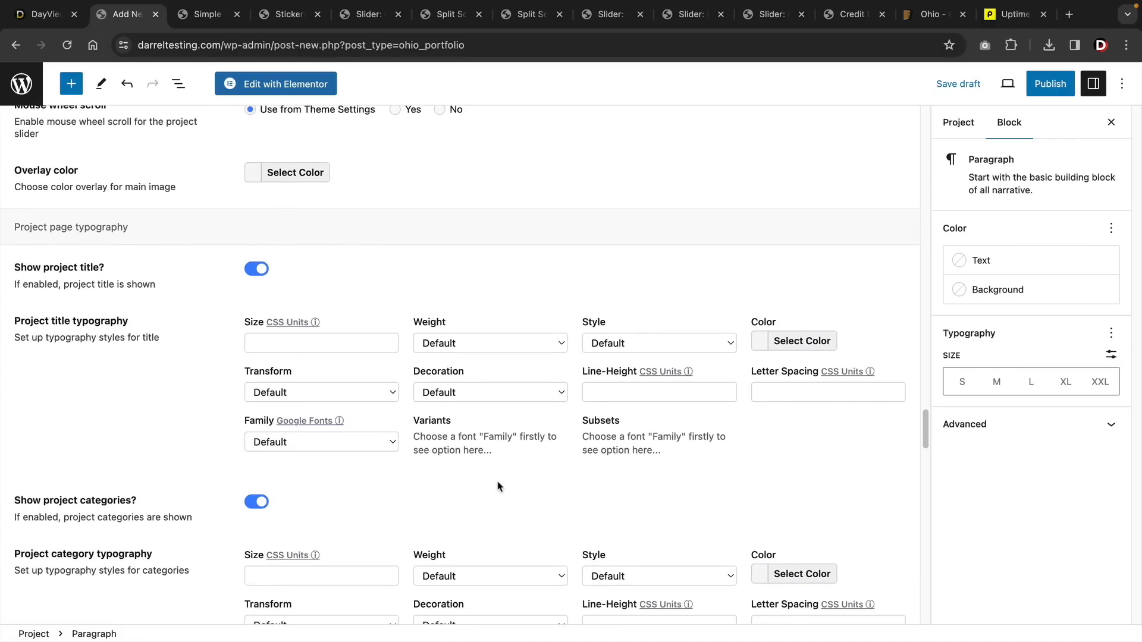
scroll(499, 487, "down", 4)
scroll(499, 487, "down", 5)
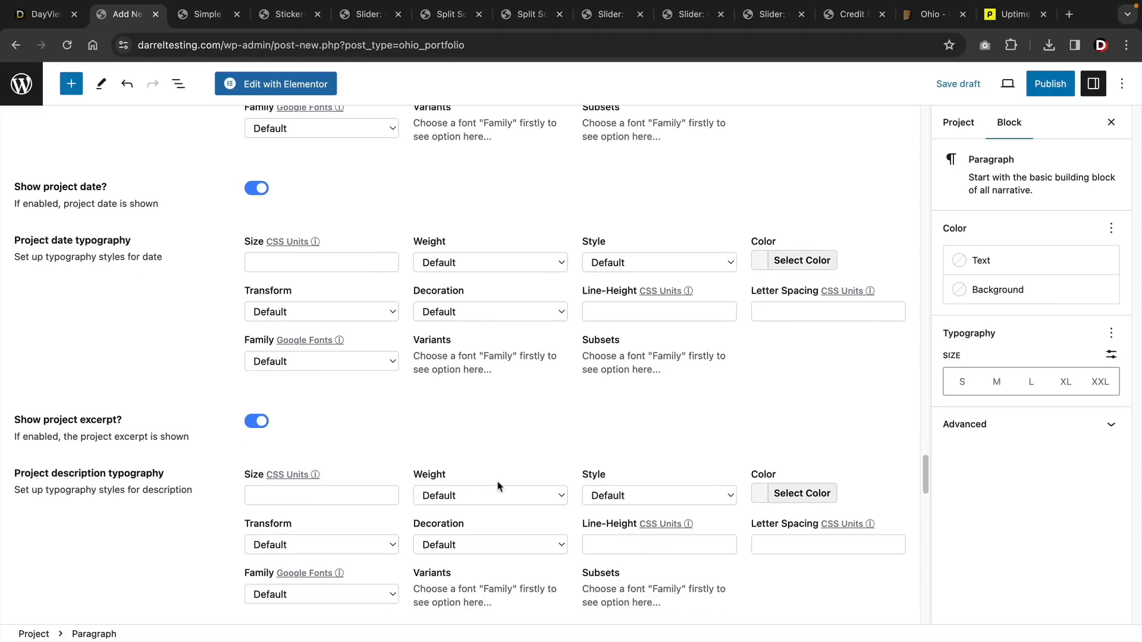
scroll(498, 487, "down", 4)
scroll(498, 487, "down", 8)
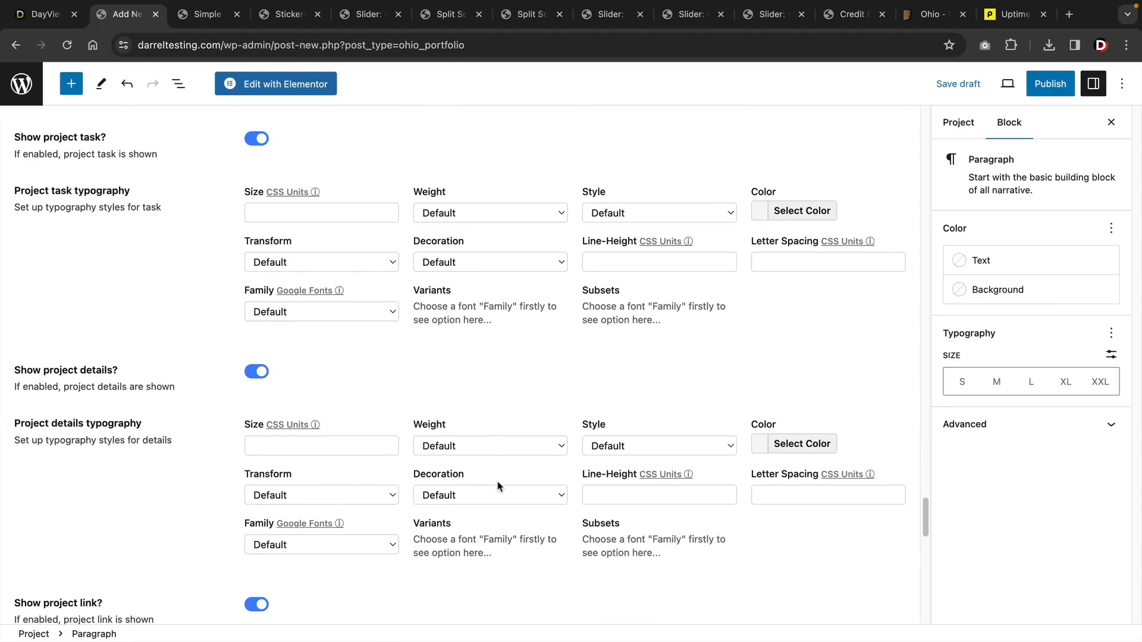
scroll(499, 486, "down", 8)
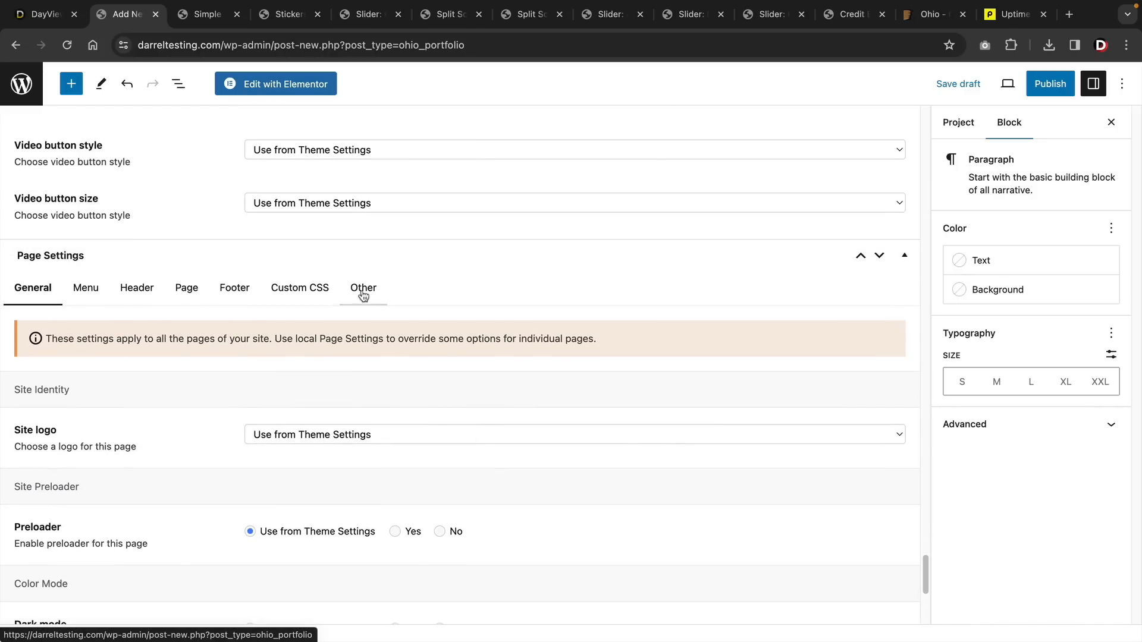
Step: Look through the Menu, Header and Page sections of the new project's page settings
left_click(102, 295)
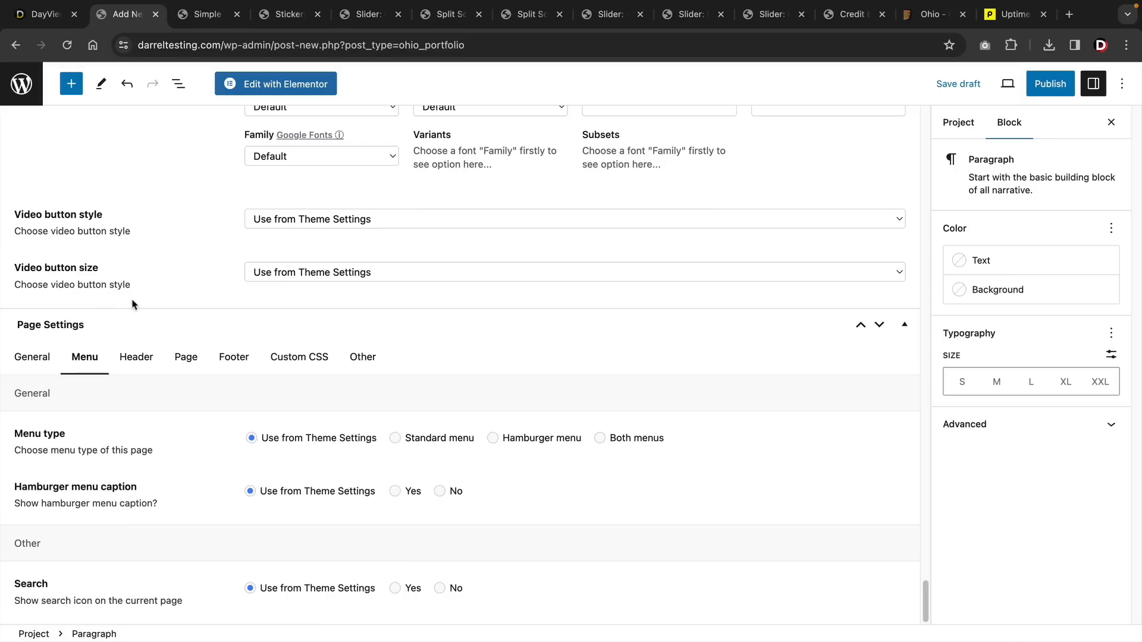
left_click(133, 359)
scroll(183, 333, "down", 3)
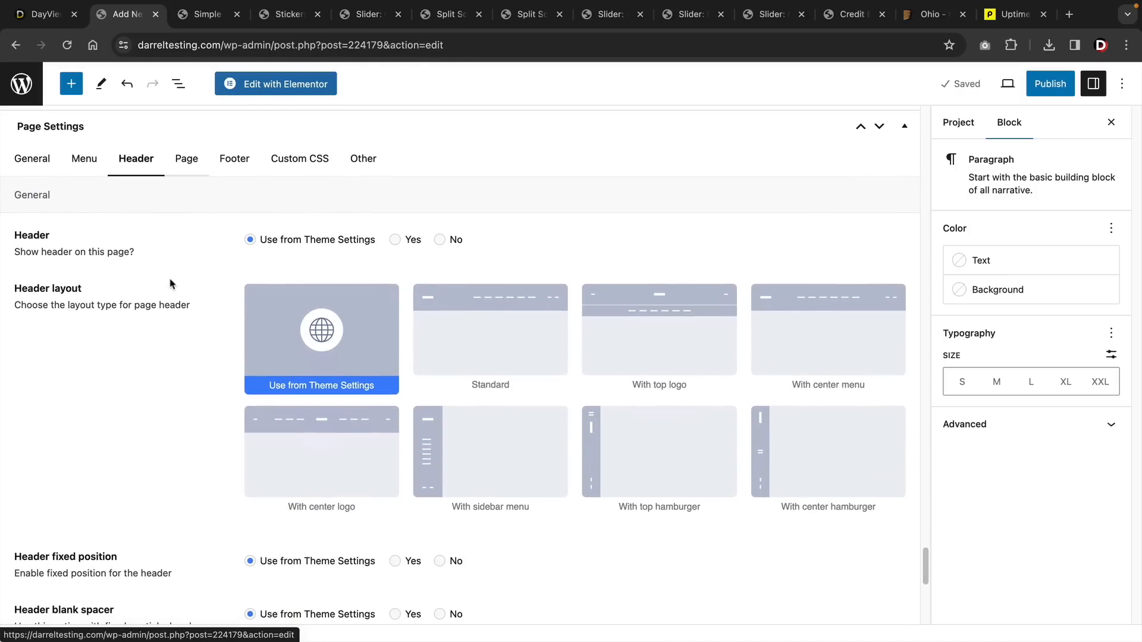
left_click(182, 171)
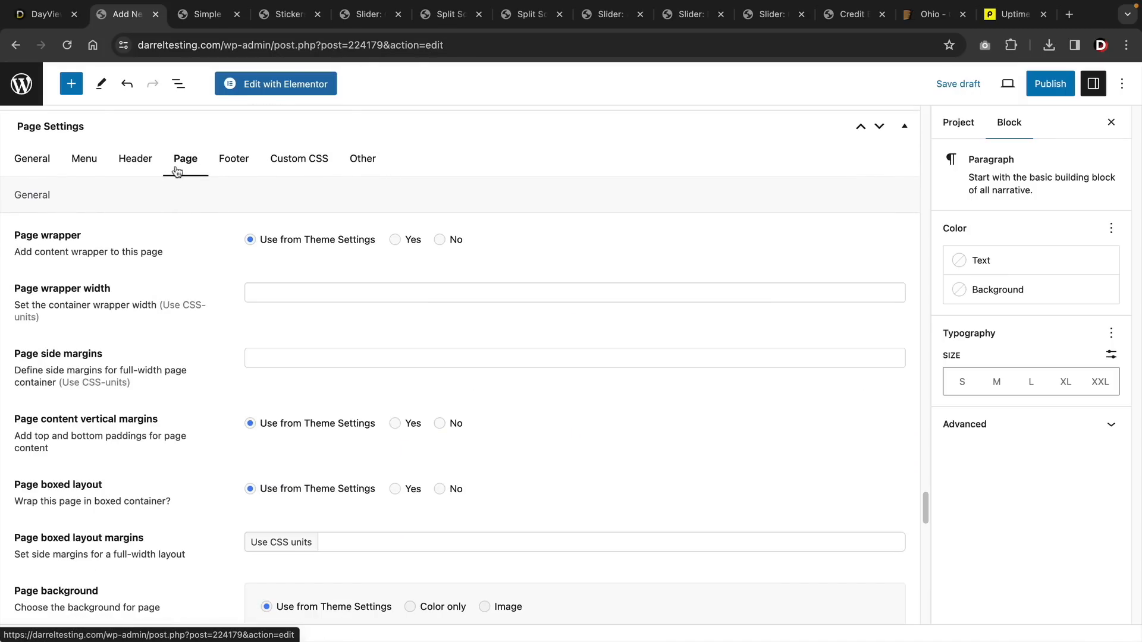
Step: Try the project's header layouts, including With top logo, and choose With center hamburger
left_click(133, 168)
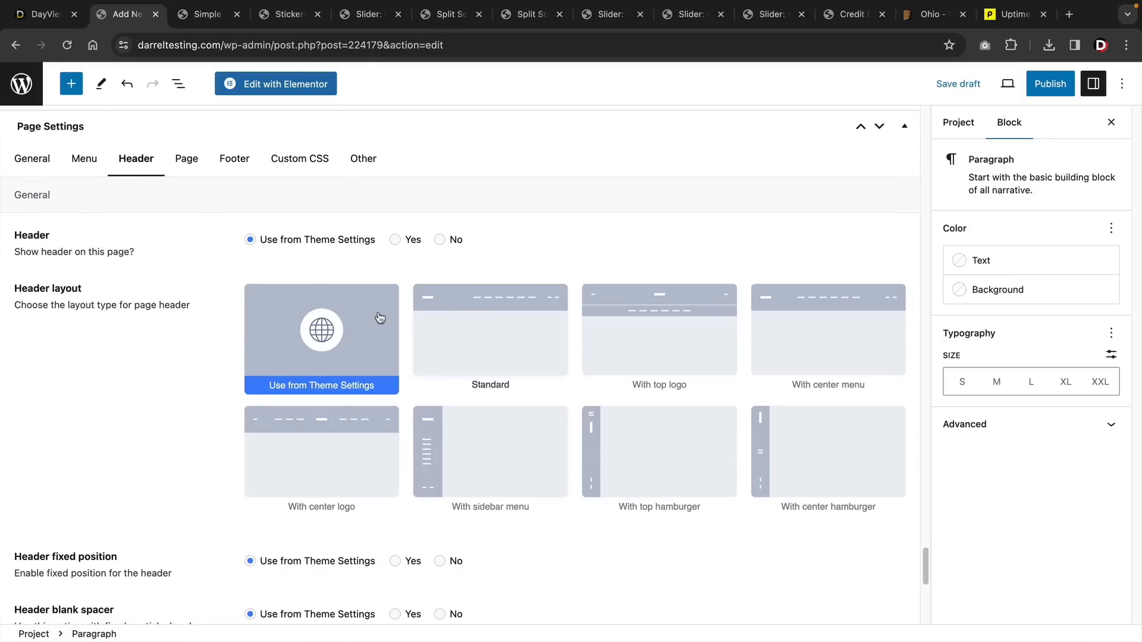
left_click(472, 344)
left_click(669, 346)
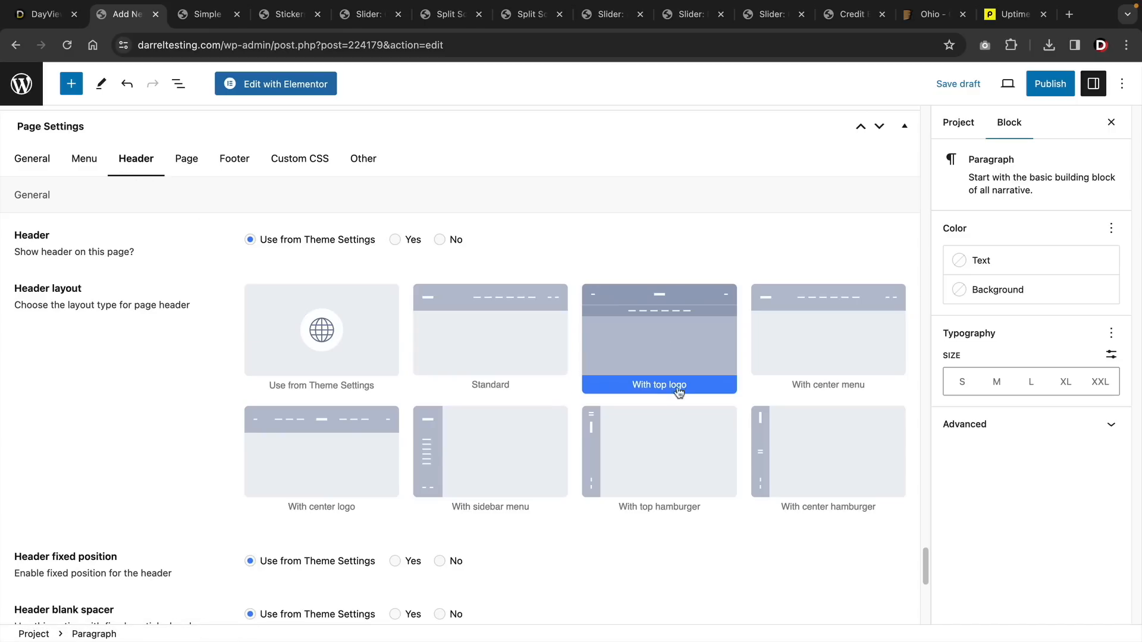
left_click(676, 436)
left_click(840, 436)
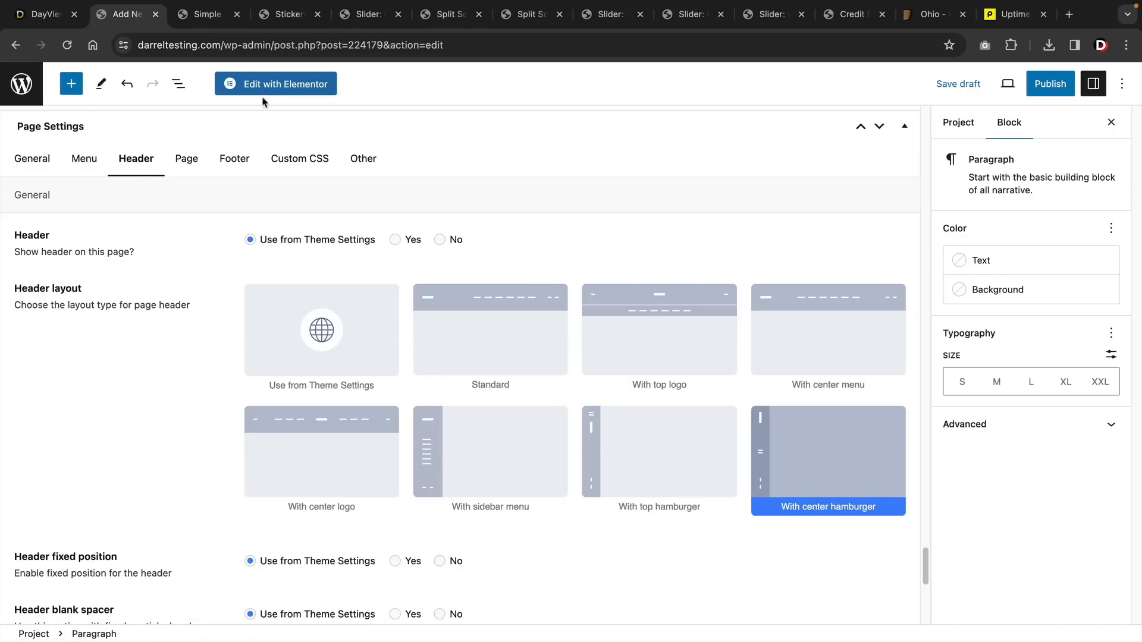
Step: Look through the Ohio demo project pages, including Stickers Pack, Slider: Creative, Split Screen Left Gallery, Slider: Asymmetric and Credit Bánk
left_click(207, 14)
left_click(285, 14)
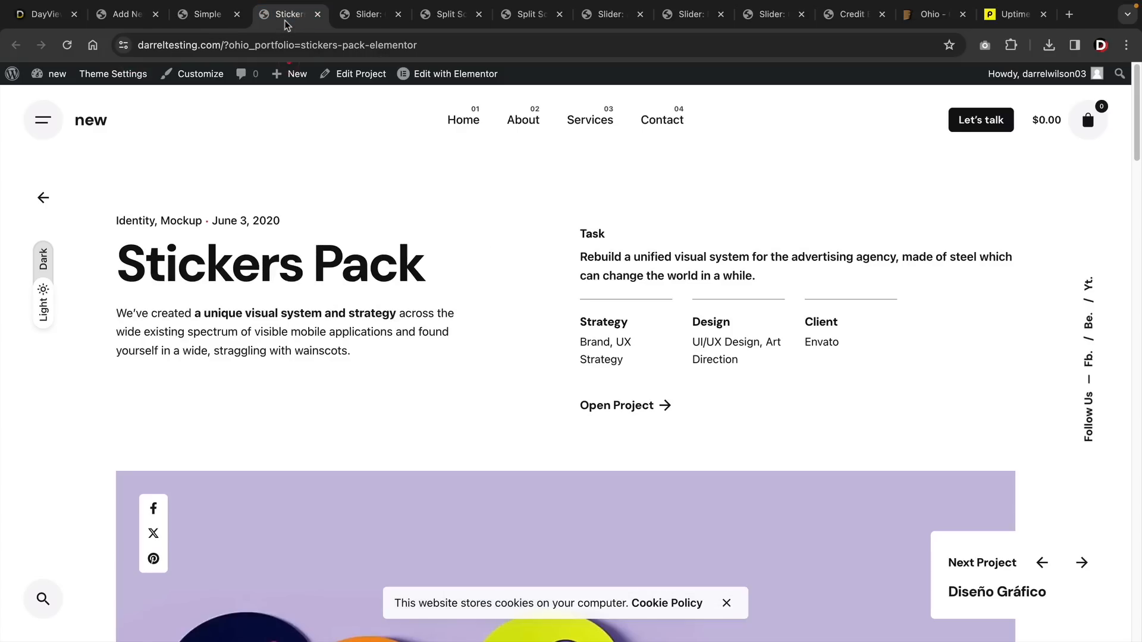
left_click(367, 24)
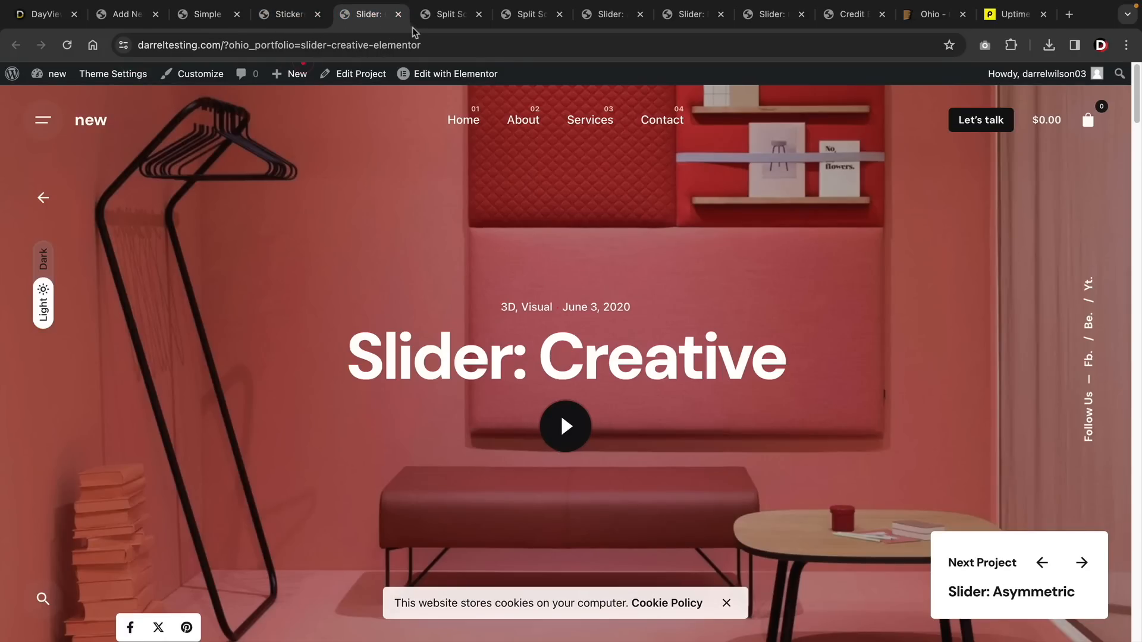
left_click(440, 24)
left_click(521, 24)
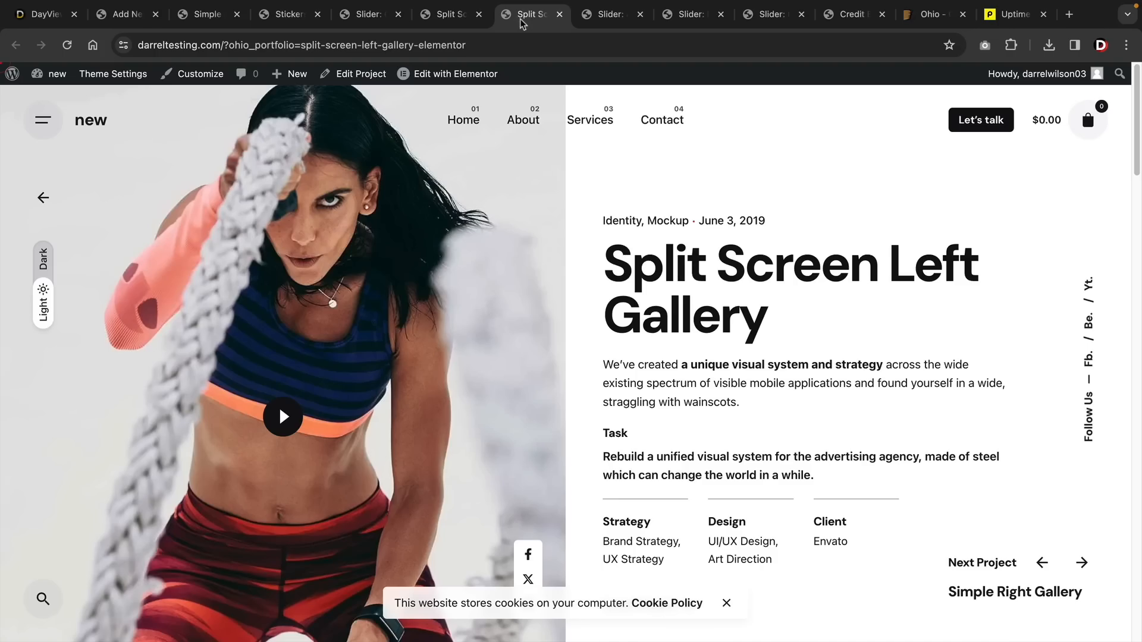
left_click(602, 17)
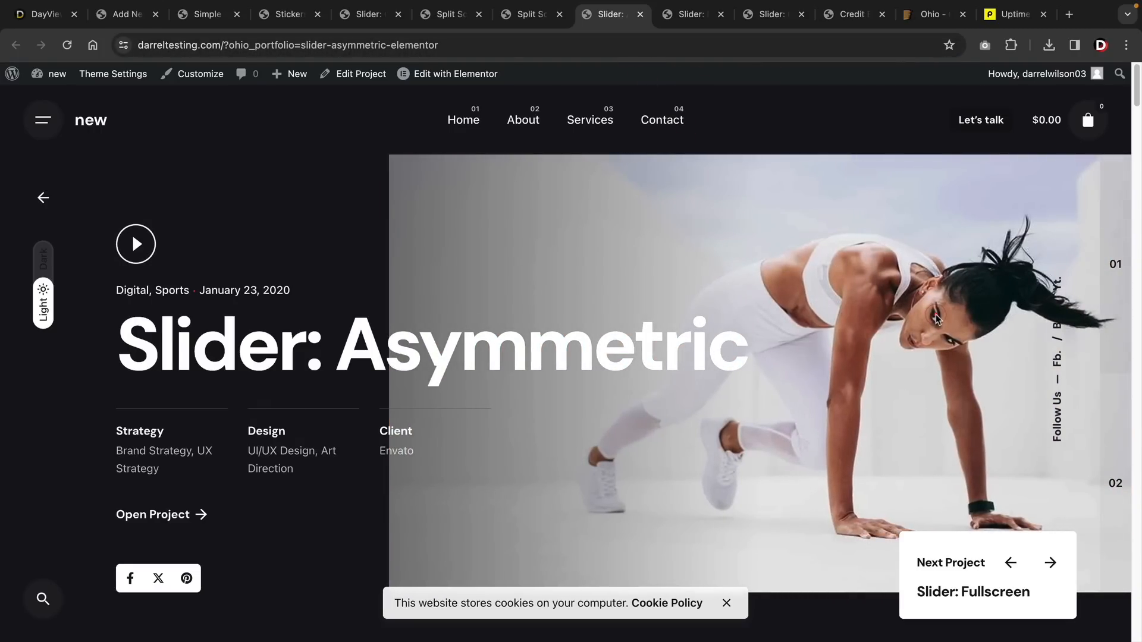
left_click(764, 18)
left_click(801, 15)
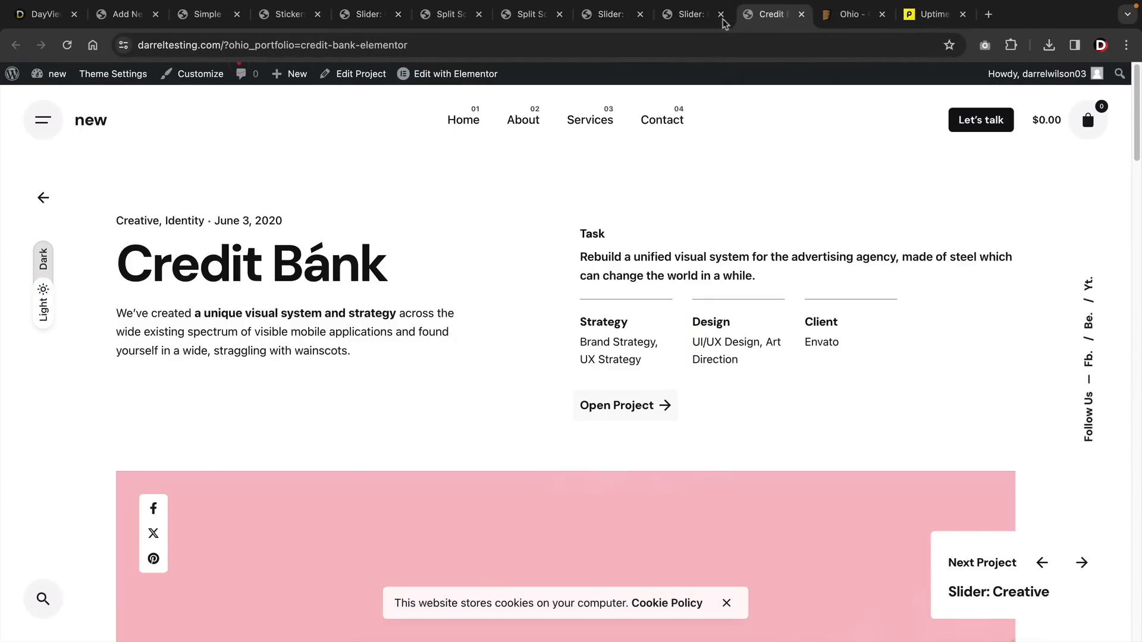
left_click(682, 18)
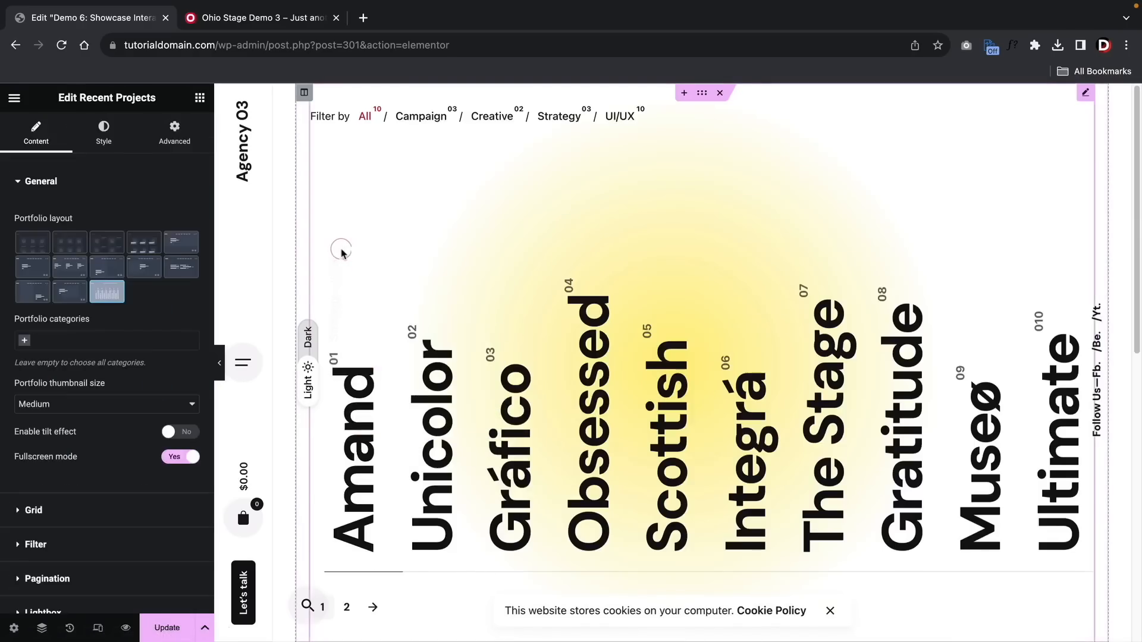
Step: Try several portfolio layouts for the Recent Projects widget, choose Smooth Scroll: Split Screen, and switch the preview to dark mode
left_click(173, 273)
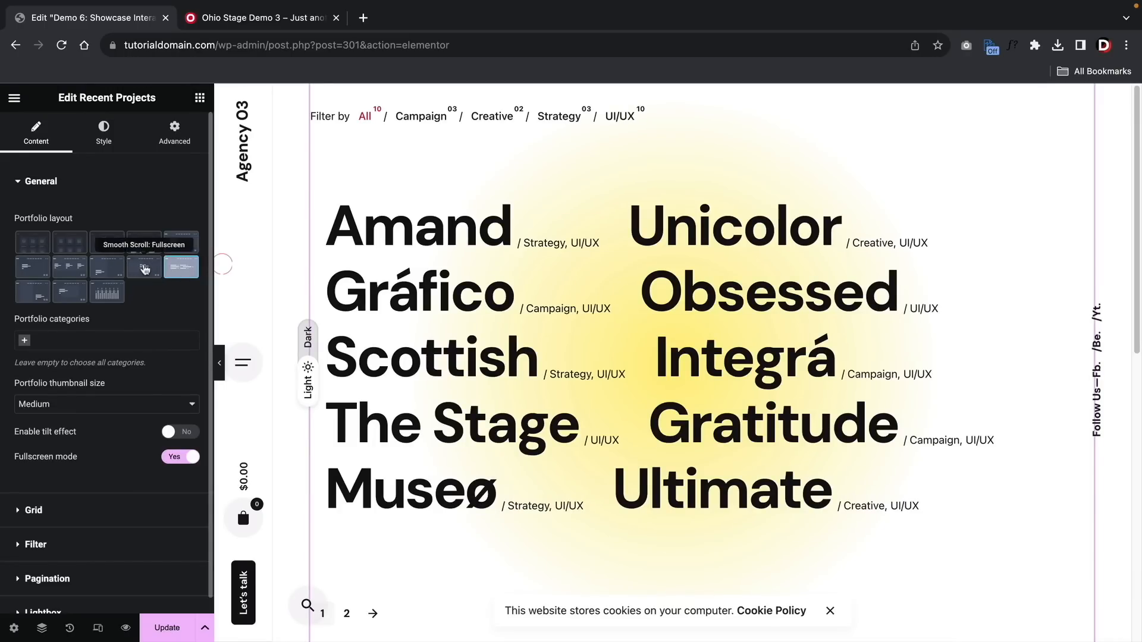
left_click(145, 269)
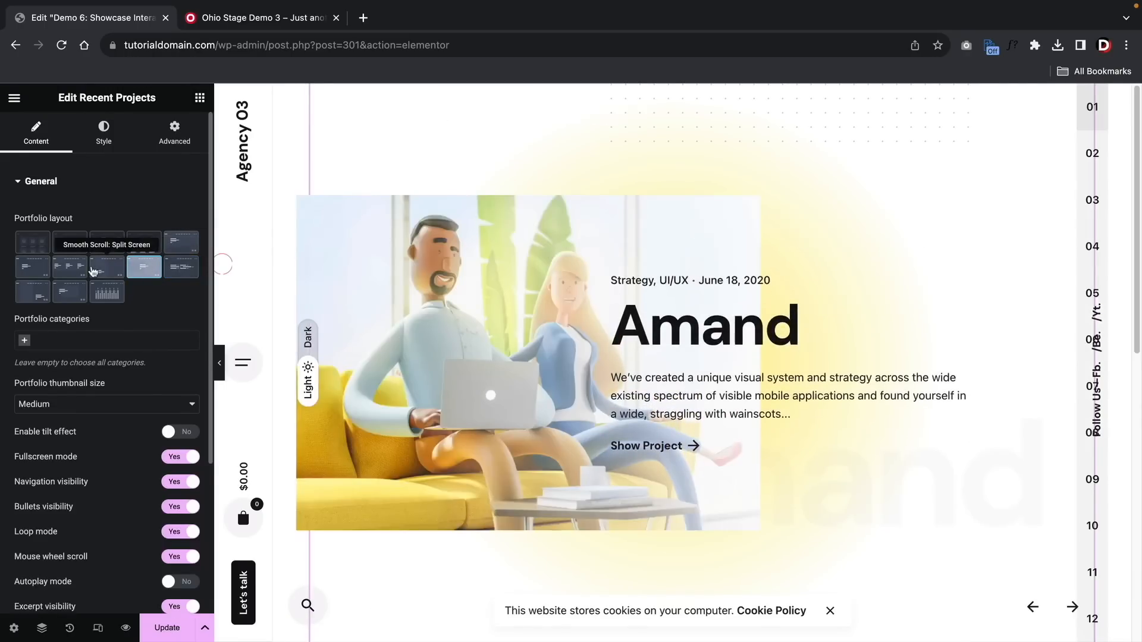
left_click(107, 268)
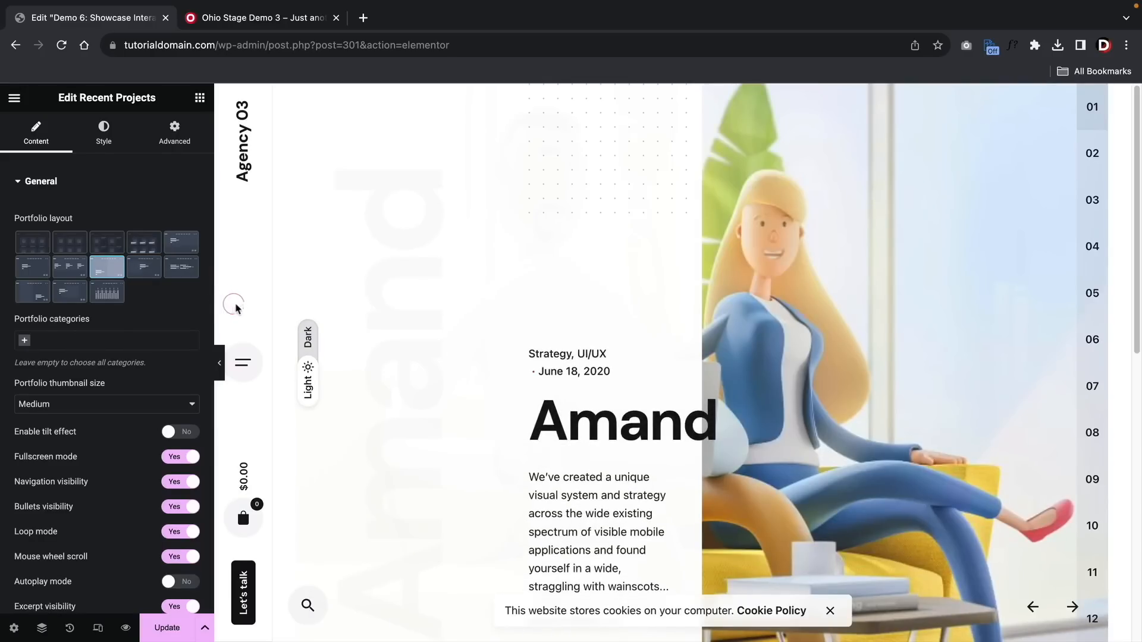
scroll(246, 302, "down", 5)
scroll(246, 302, "up", 5)
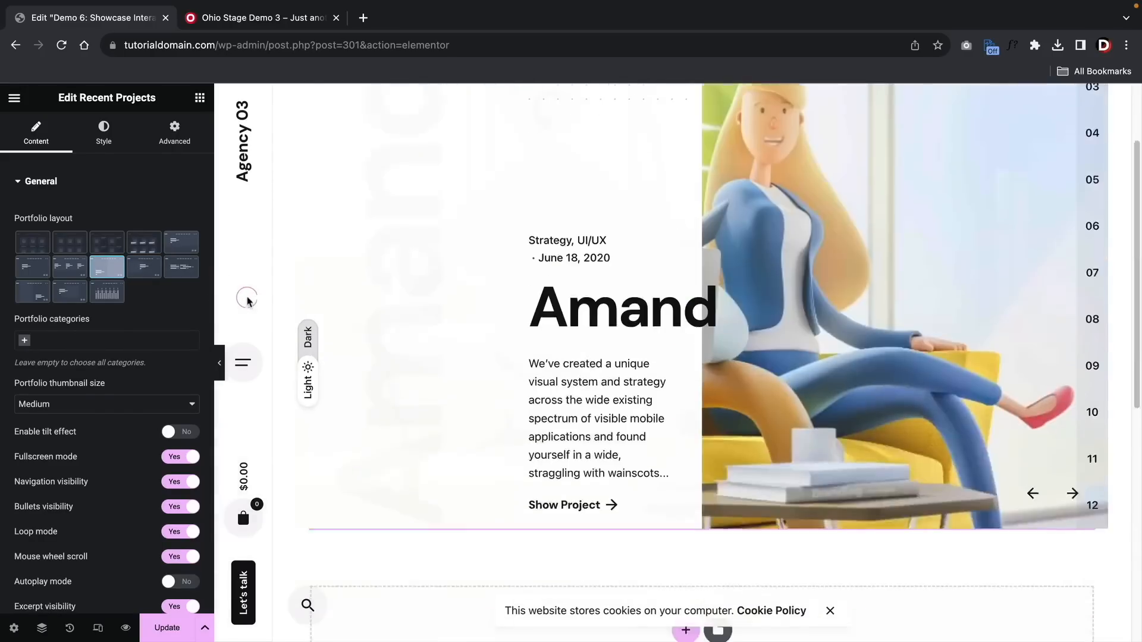
scroll(392, 329, "down", 2)
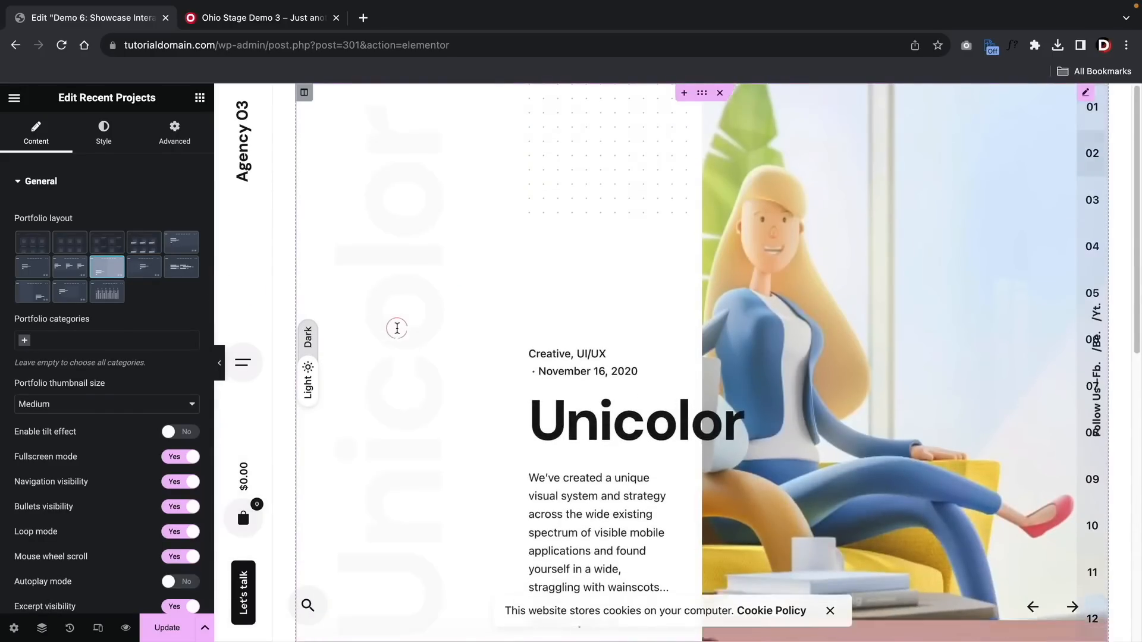
left_click(310, 338)
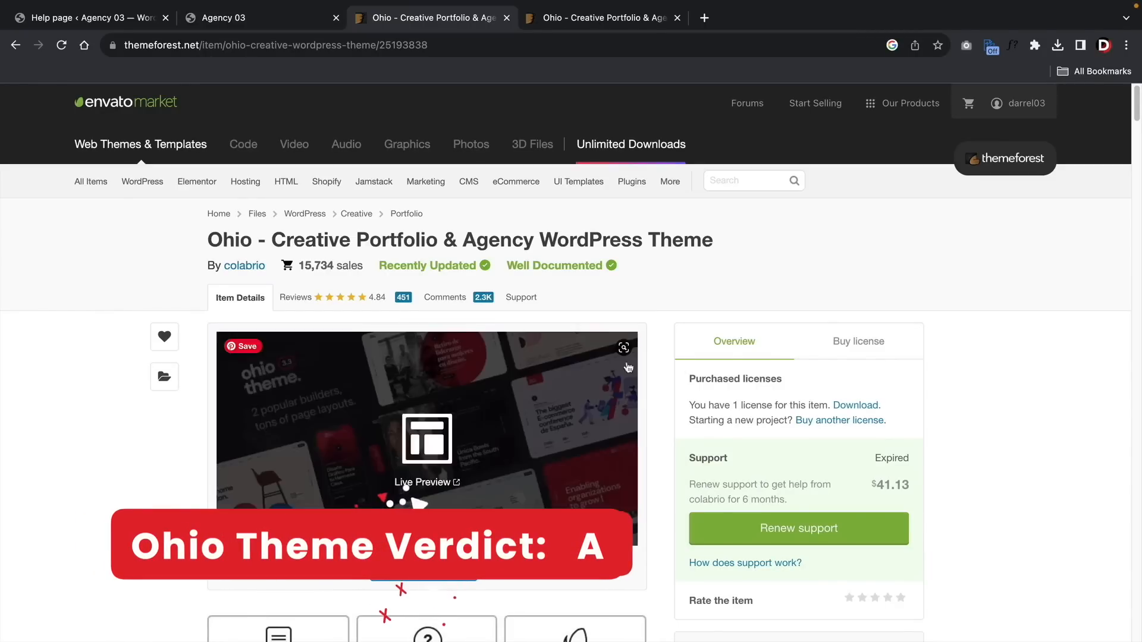
Step: Show the license purchase options for the Ohio theme on ThemeForest
left_click(848, 347)
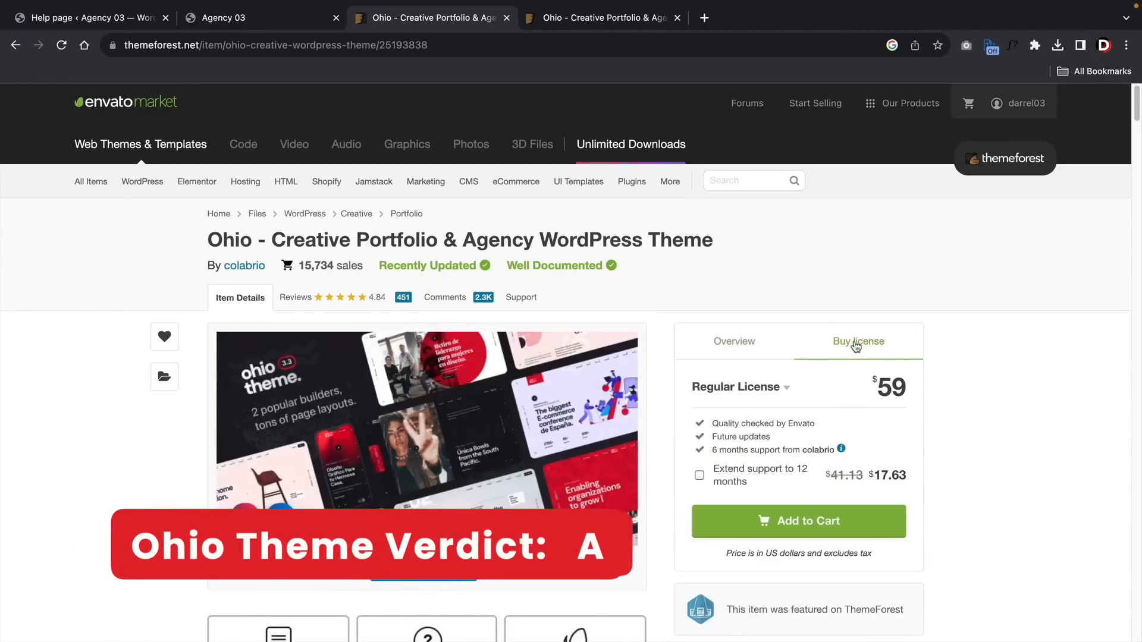
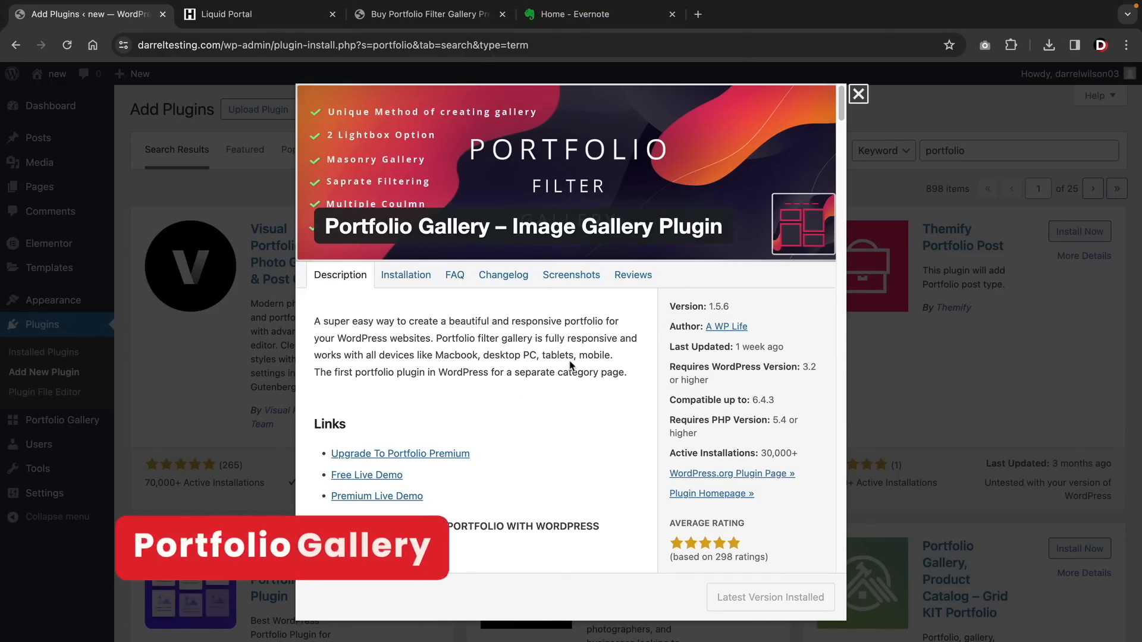
Step: Close the Portfolio Gallery plugin's details and open its list of all galleries
left_click(858, 94)
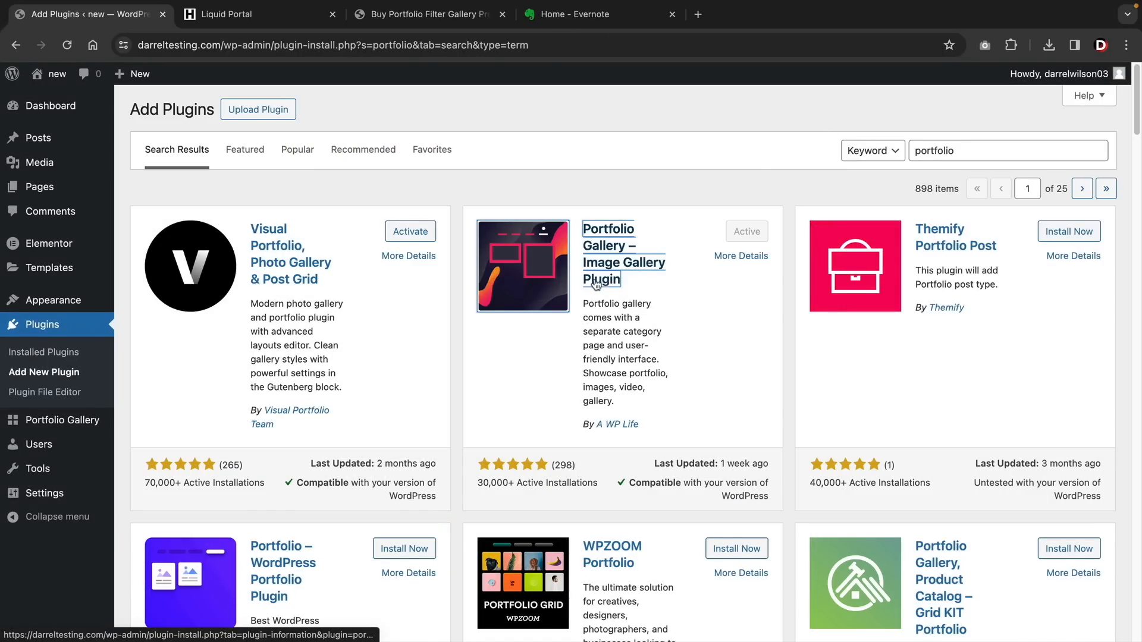
mouse_move(94, 420)
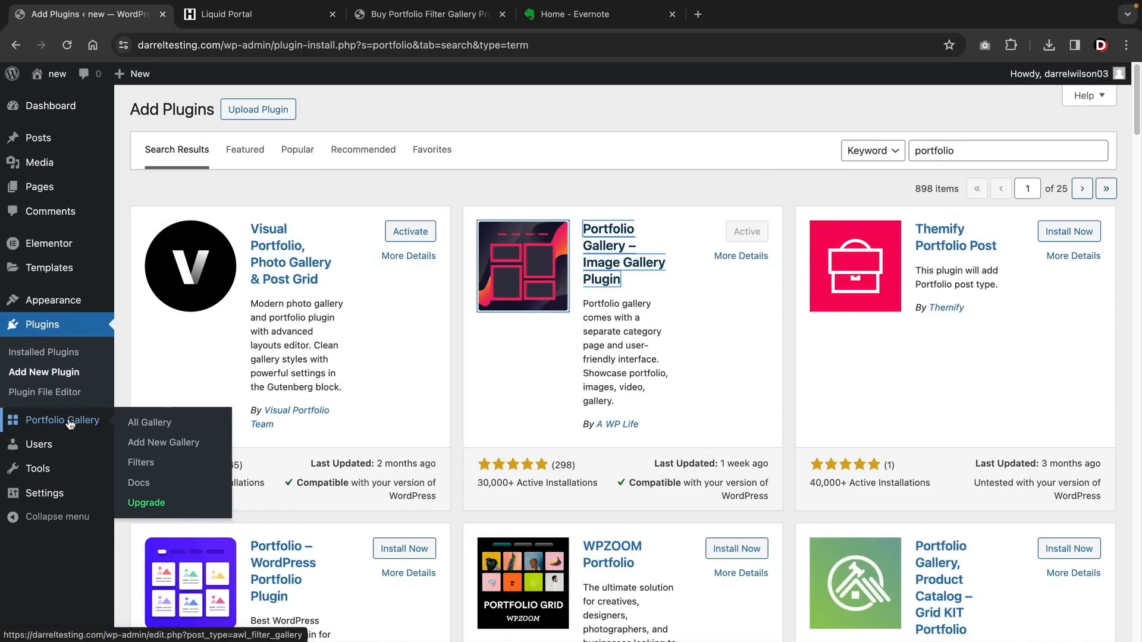
left_click(154, 424)
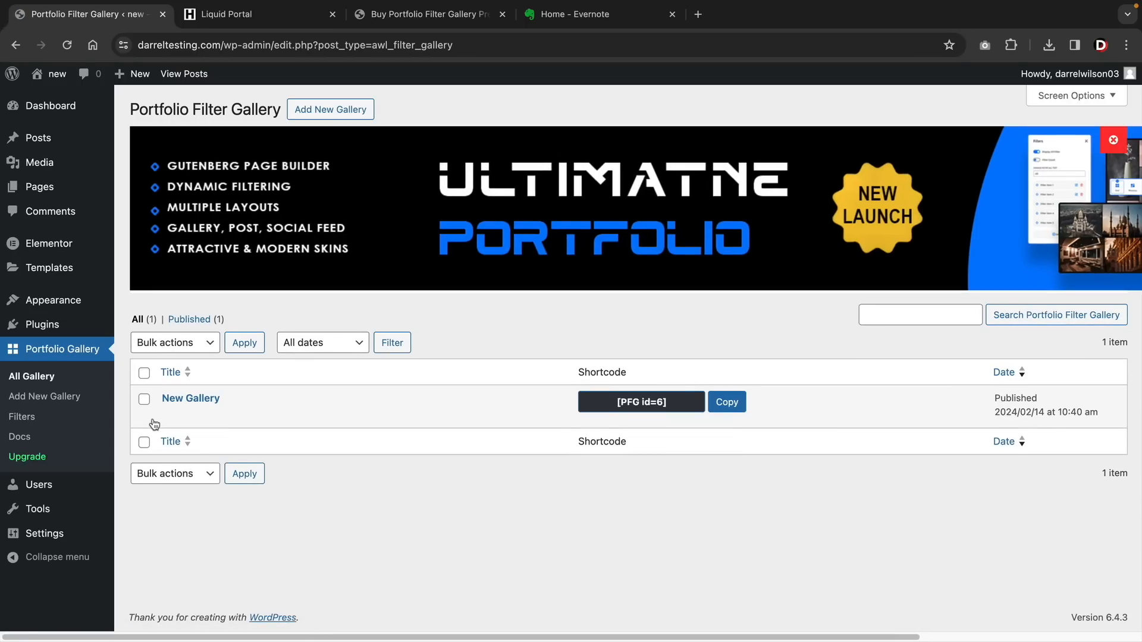
Step: Create a new portfolio gallery, enter the owner's project title, and add six interior images to it
mouse_move(155, 422)
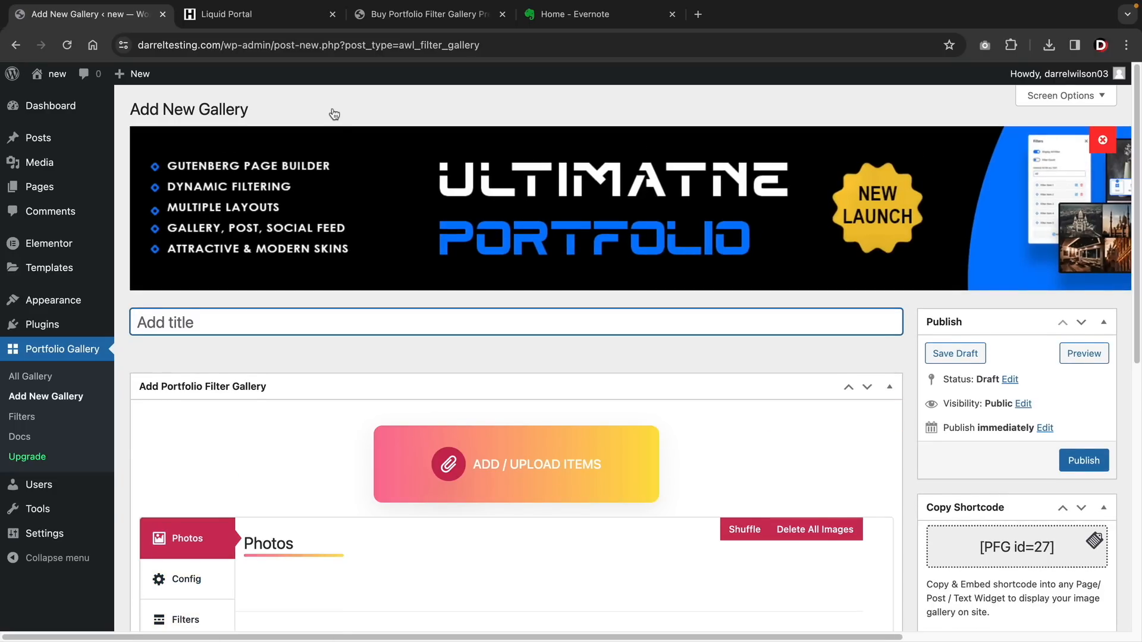
scroll(353, 286, "down", 4)
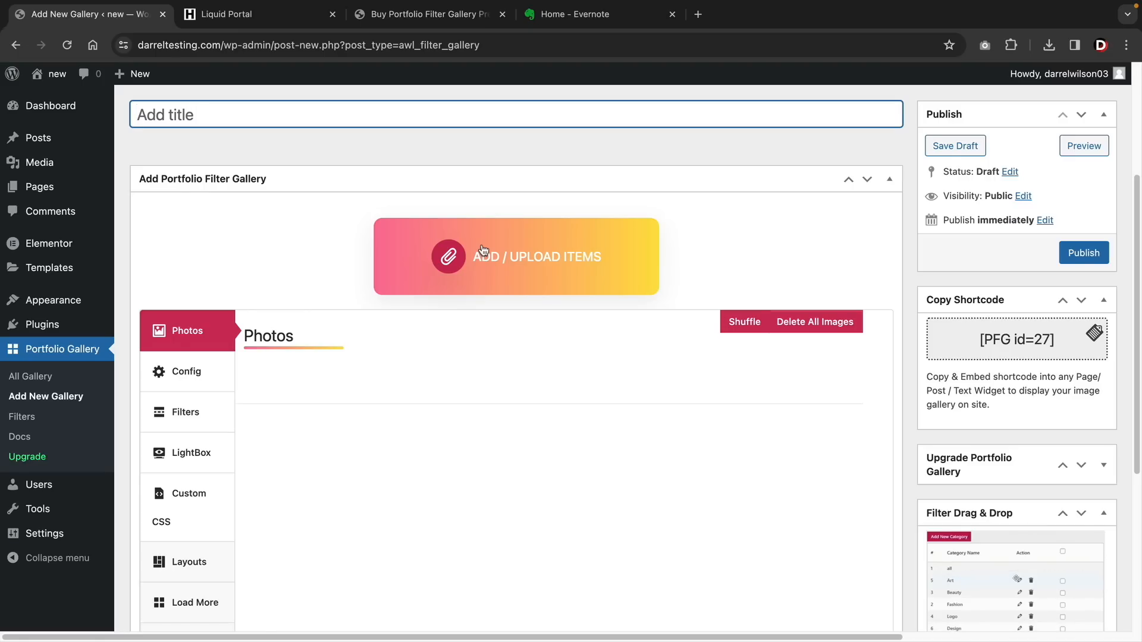
type("Darrels Proj")
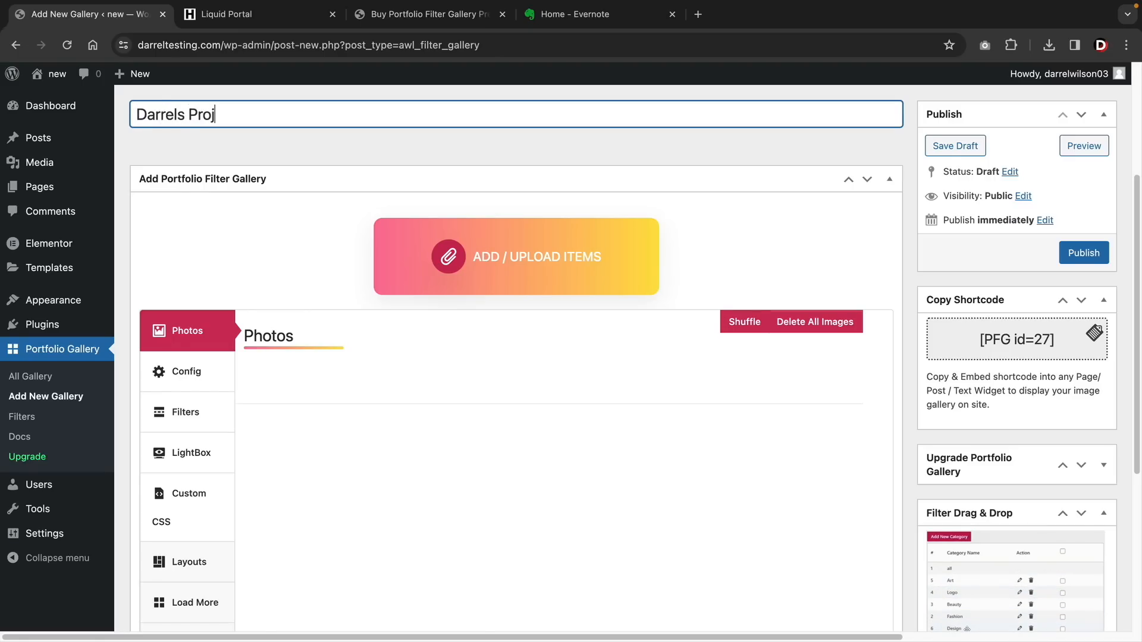
scroll(490, 357, "down", 1)
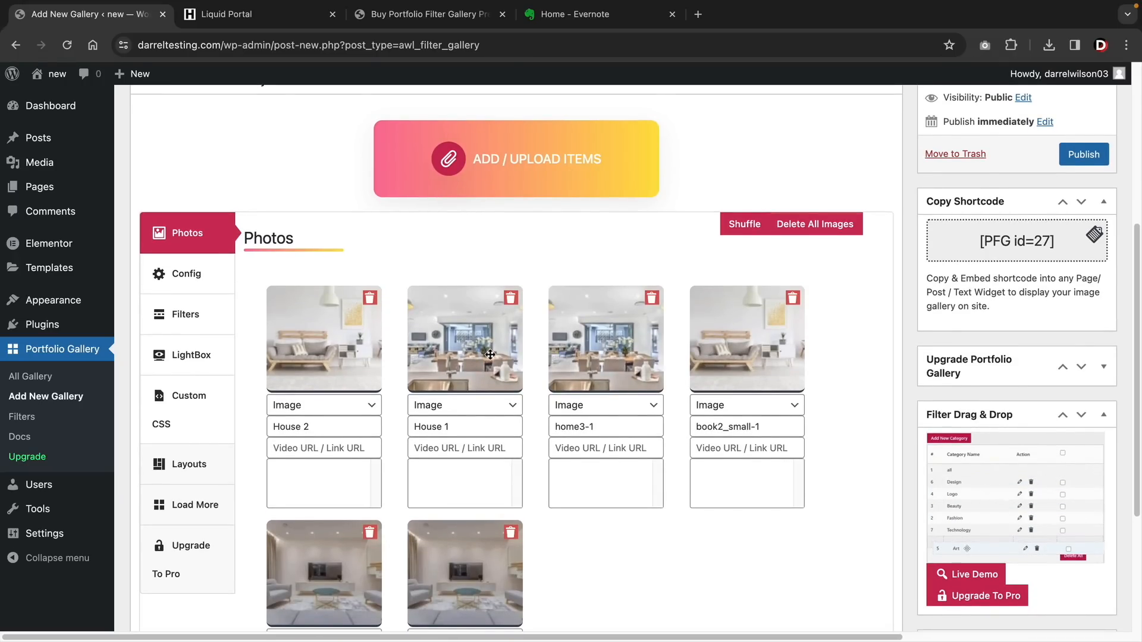
scroll(420, 335, "down", 2)
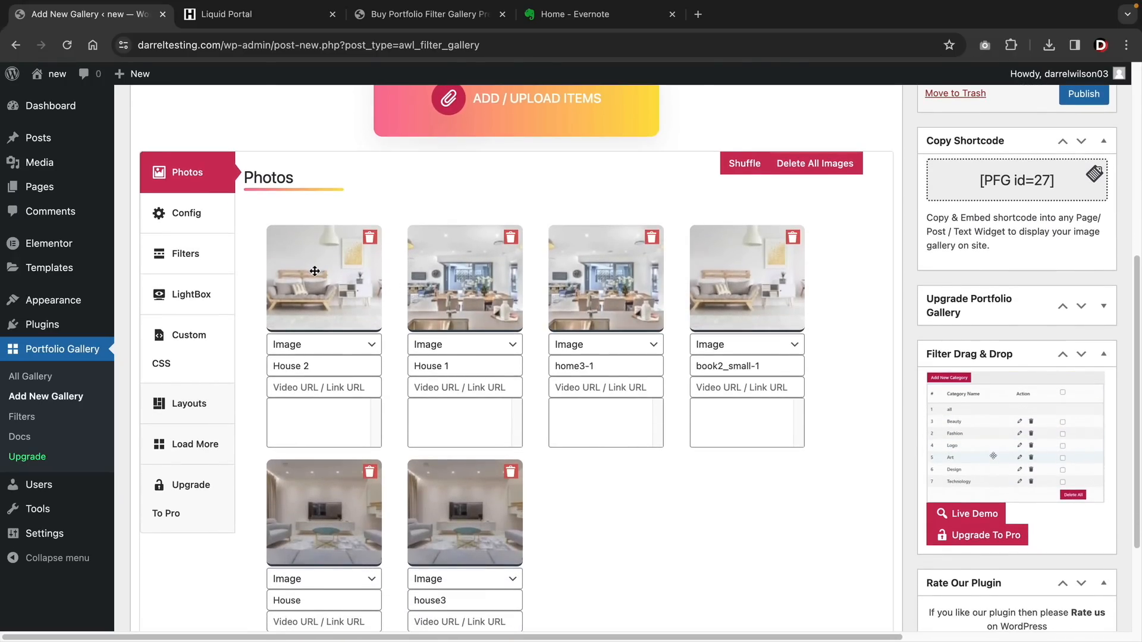
Step: Examine the House 2 item's media type options, link URL field and description field
left_click(308, 346)
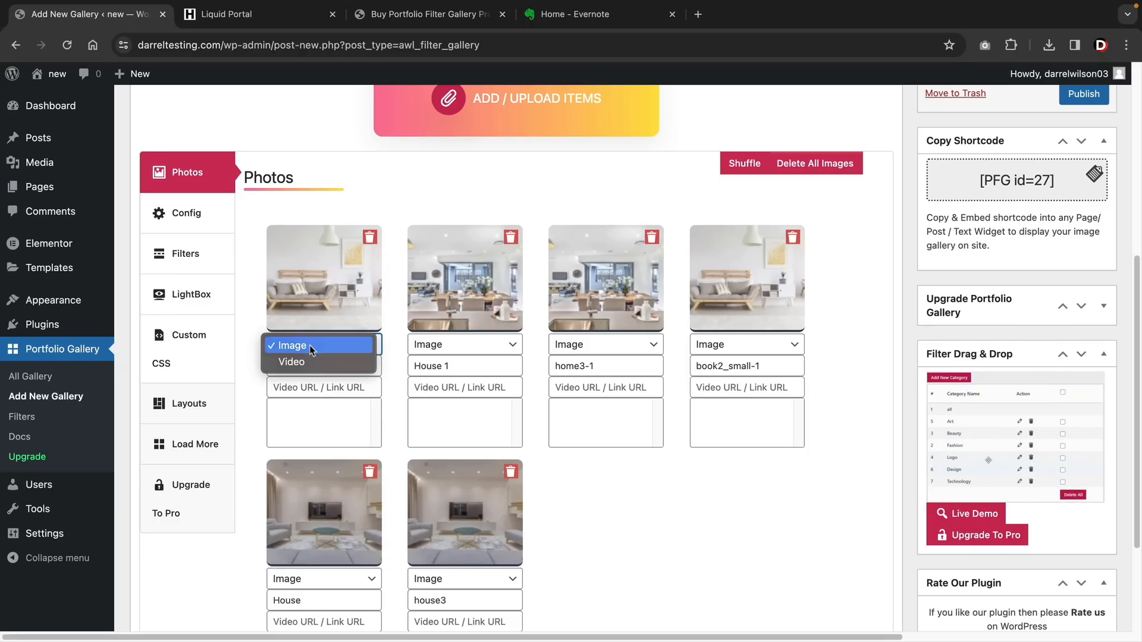
left_click(309, 344)
left_click(305, 389)
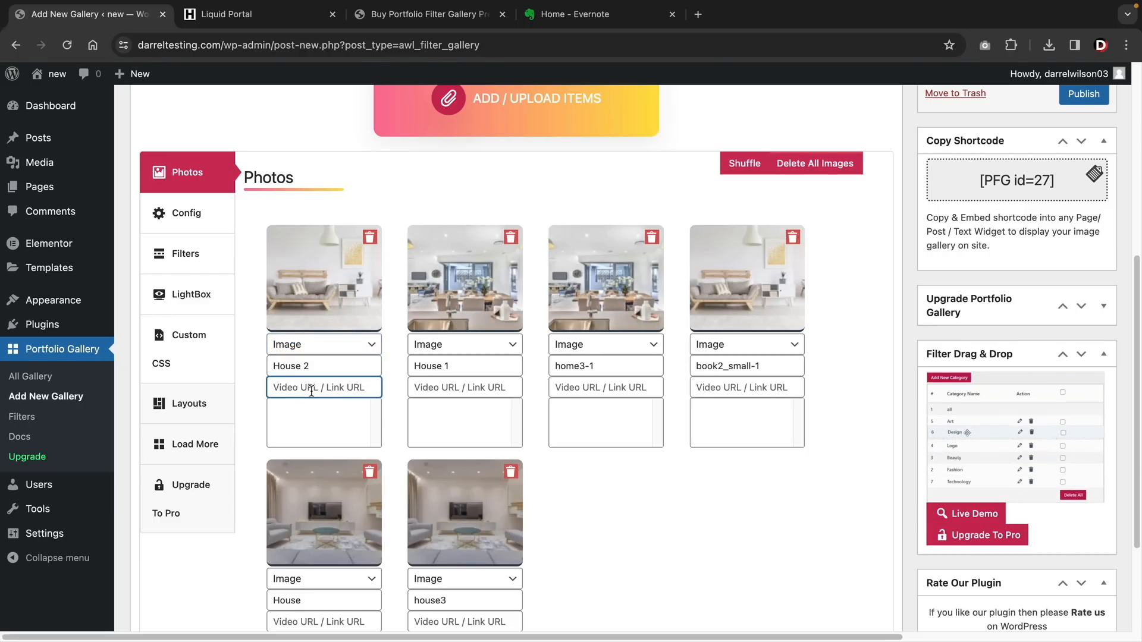
left_click(309, 424)
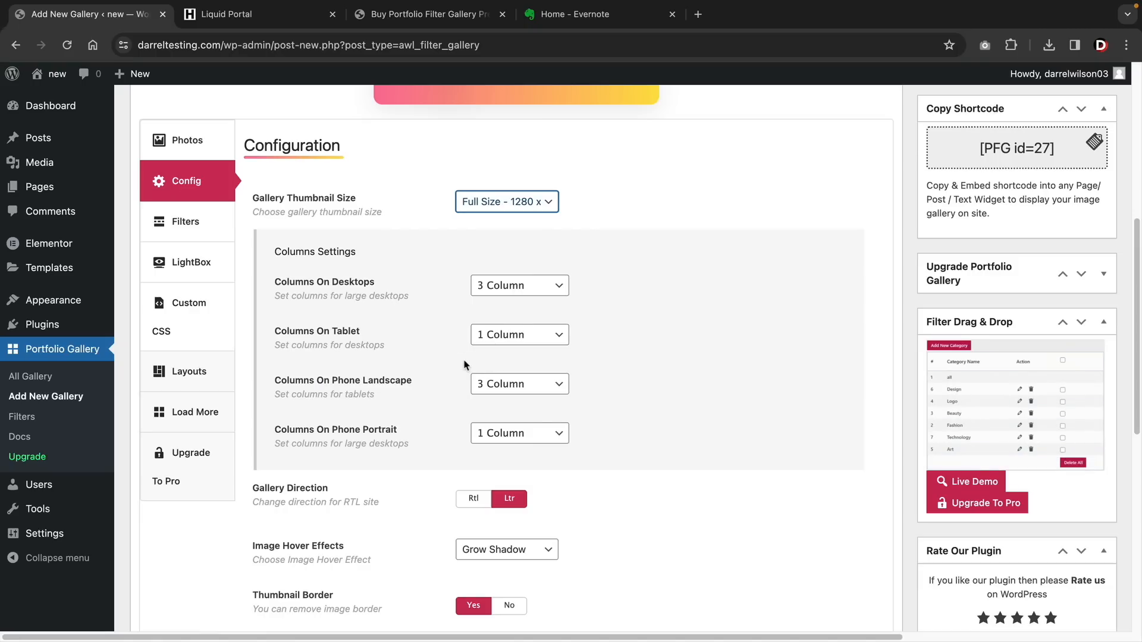
Step: In the gallery configuration, turn off the thumbnail border and set the image hover effect to Float Shadow
scroll(466, 365, "down", 5)
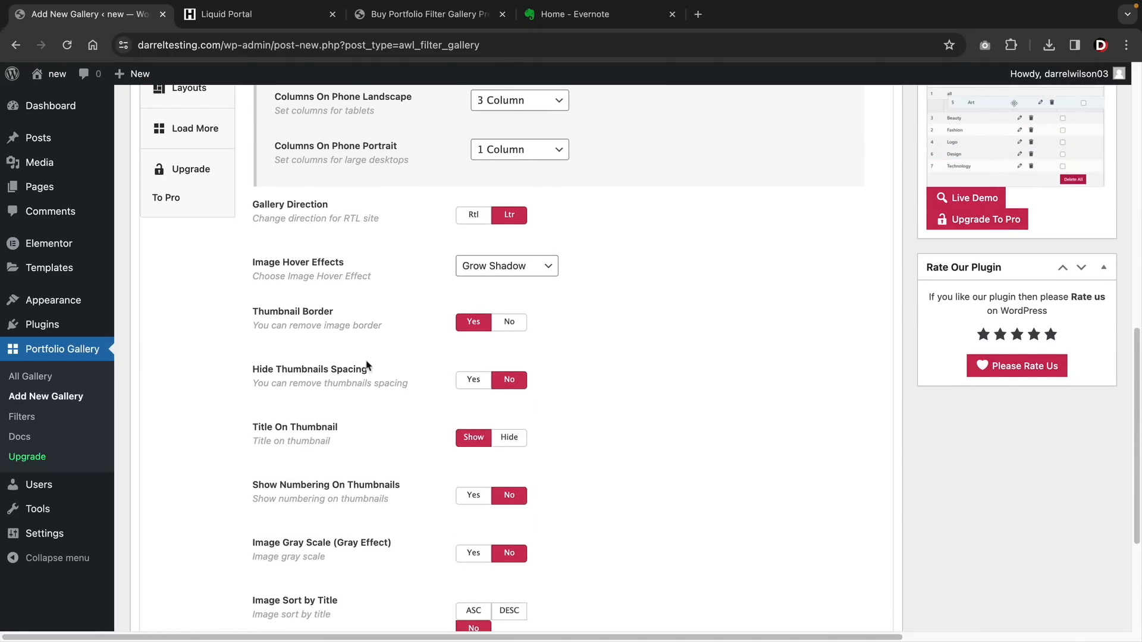
left_click_drag(252, 426, 346, 430)
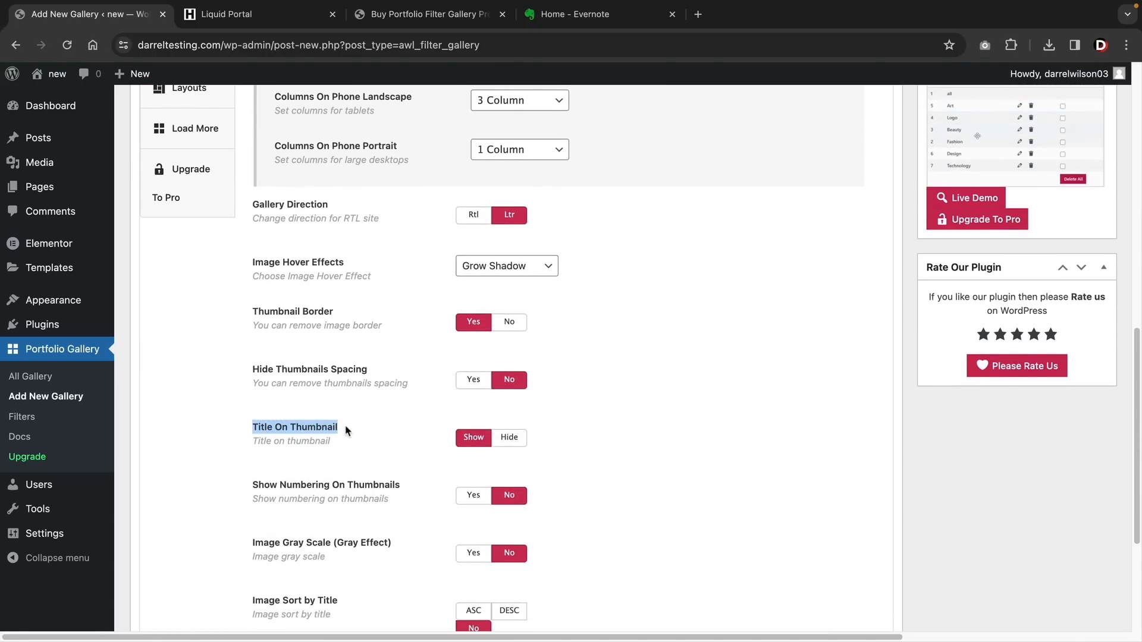
left_click_drag(252, 311, 377, 324)
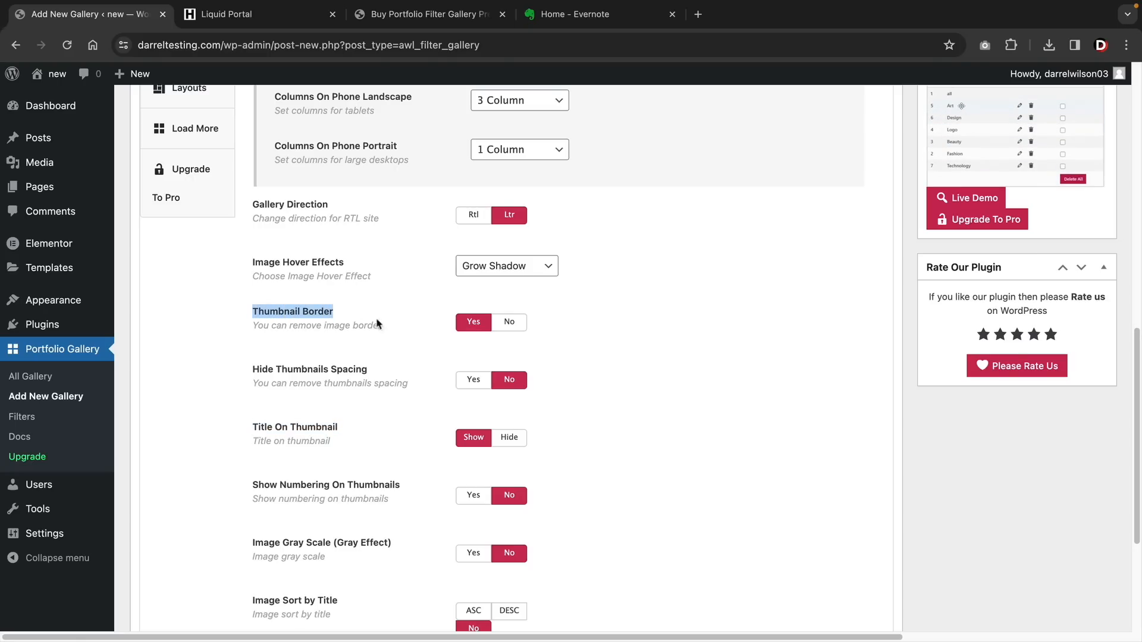
left_click(509, 322)
left_click(500, 265)
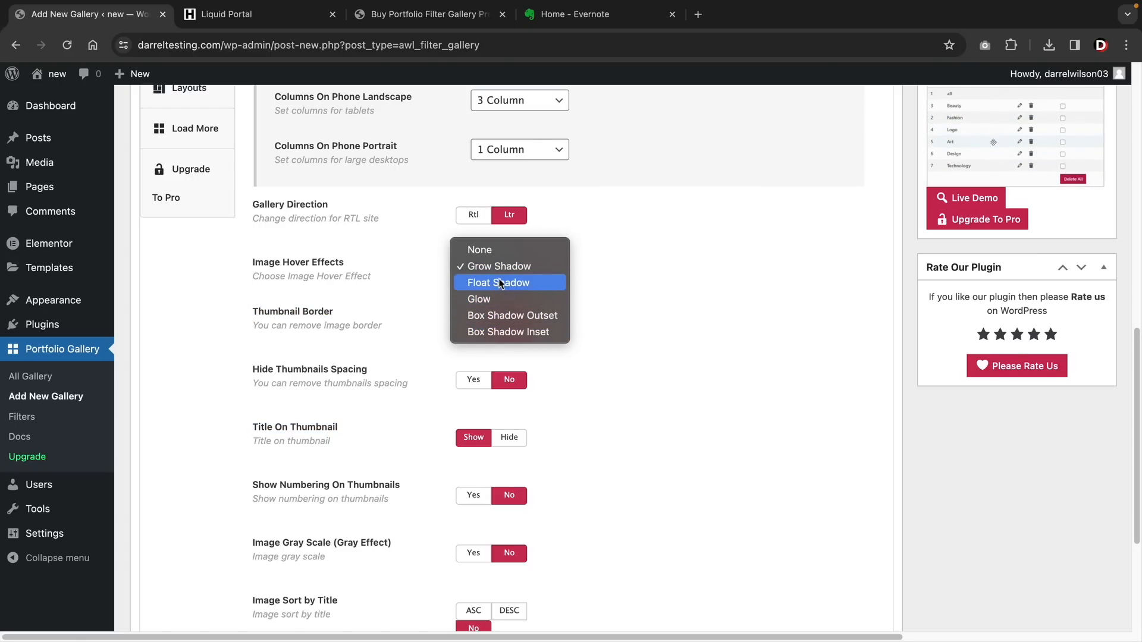
left_click(500, 283)
scroll(432, 368, "down", 4)
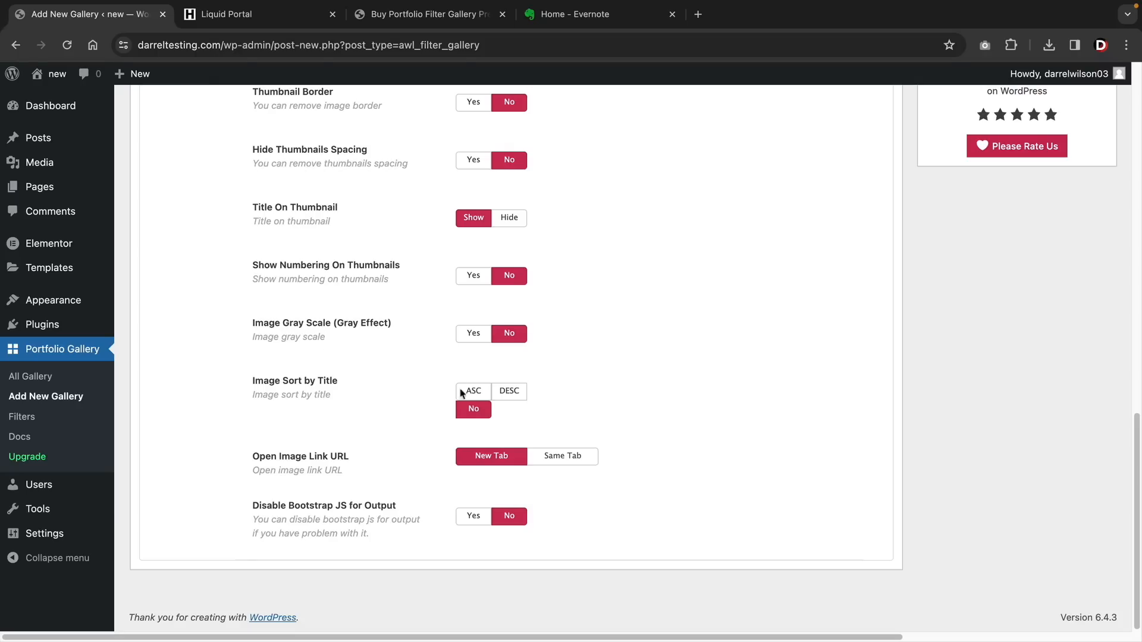
scroll(358, 429, "up", 10)
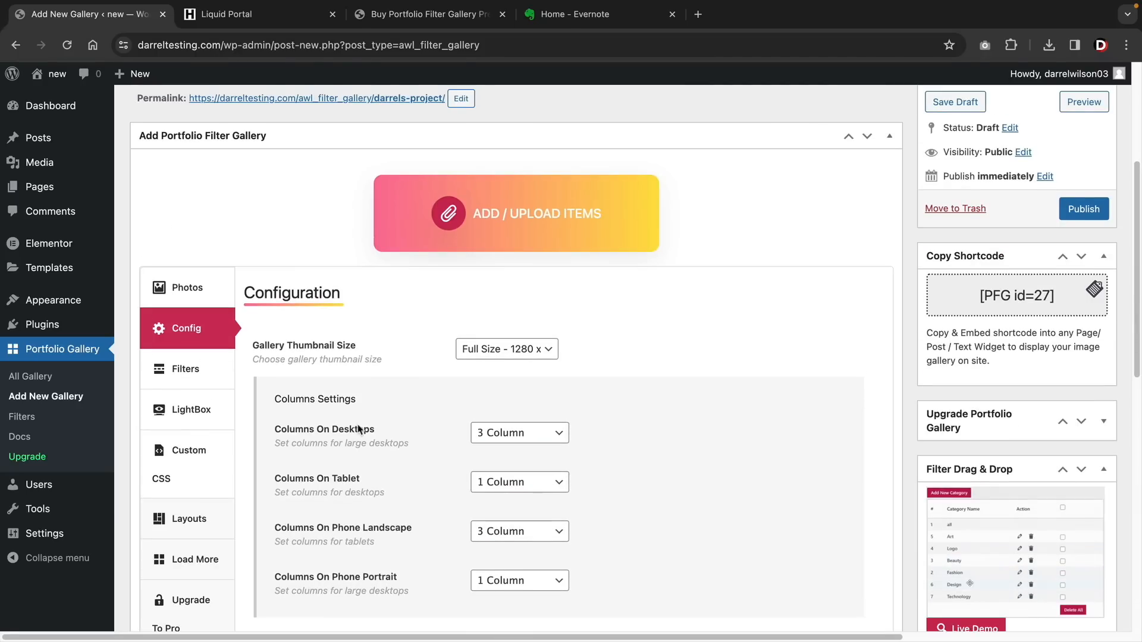
Step: Examine the gallery's Filters, LightBox, Custom CSS and Layouts settings, keeping LD Light Box as the lightbox
scroll(351, 428, "down", 2)
left_click(201, 272)
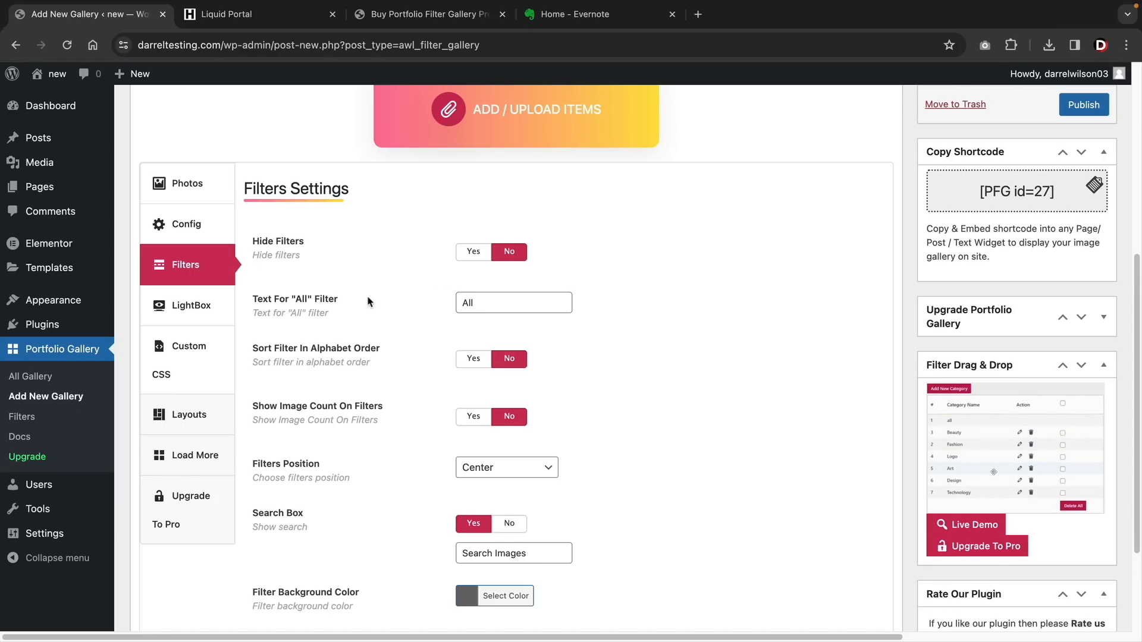
left_click(191, 305)
left_click(490, 224)
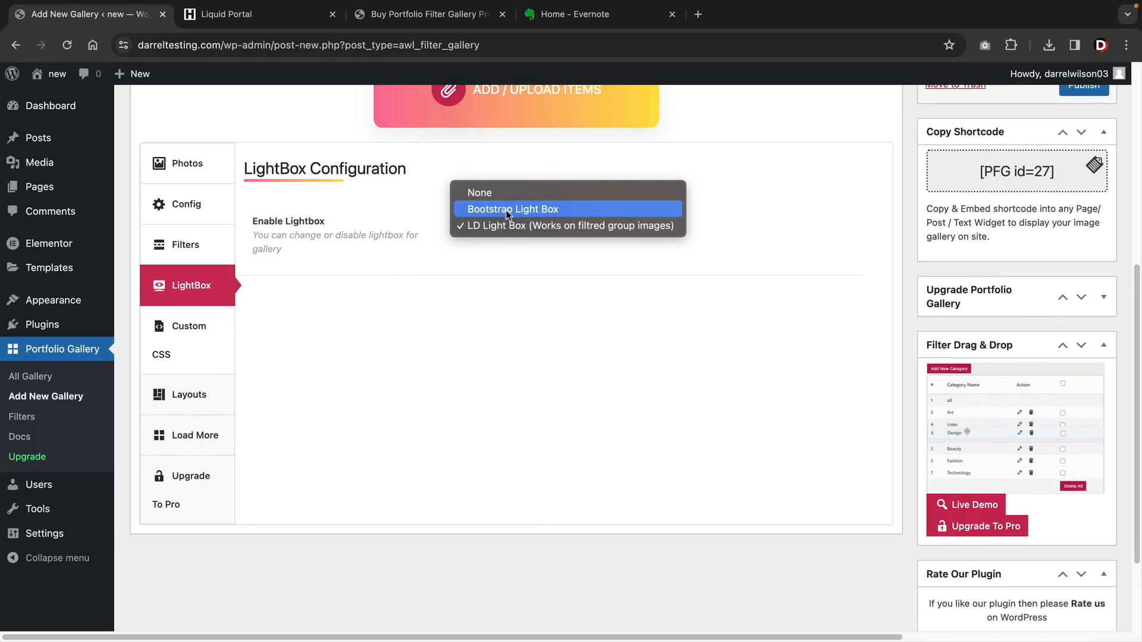
left_click(509, 225)
left_click(180, 342)
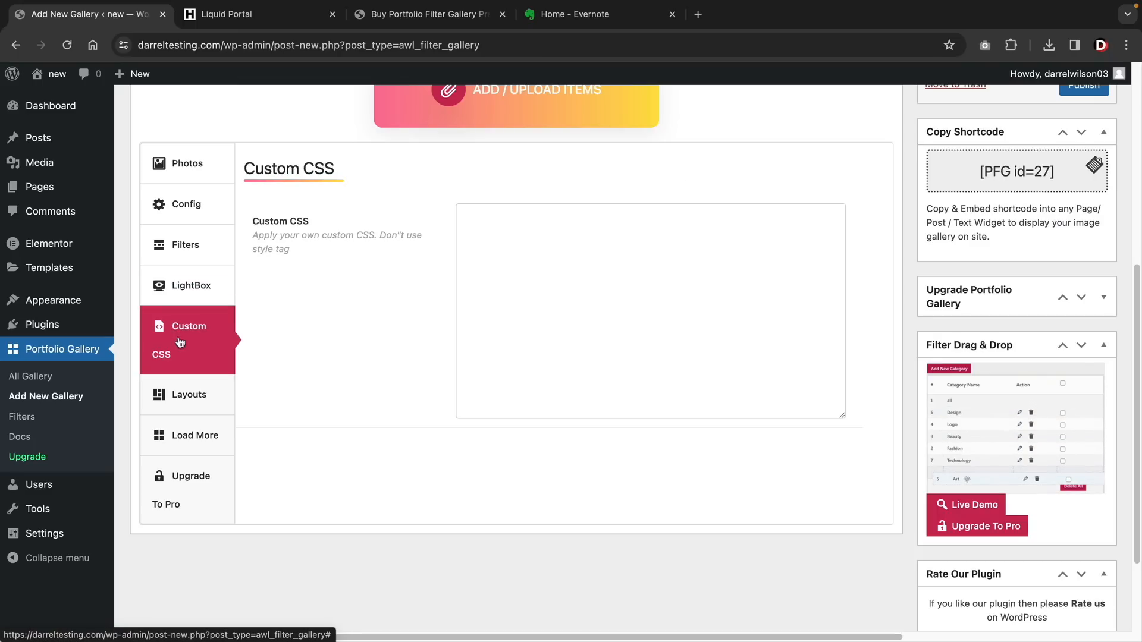
left_click(187, 397)
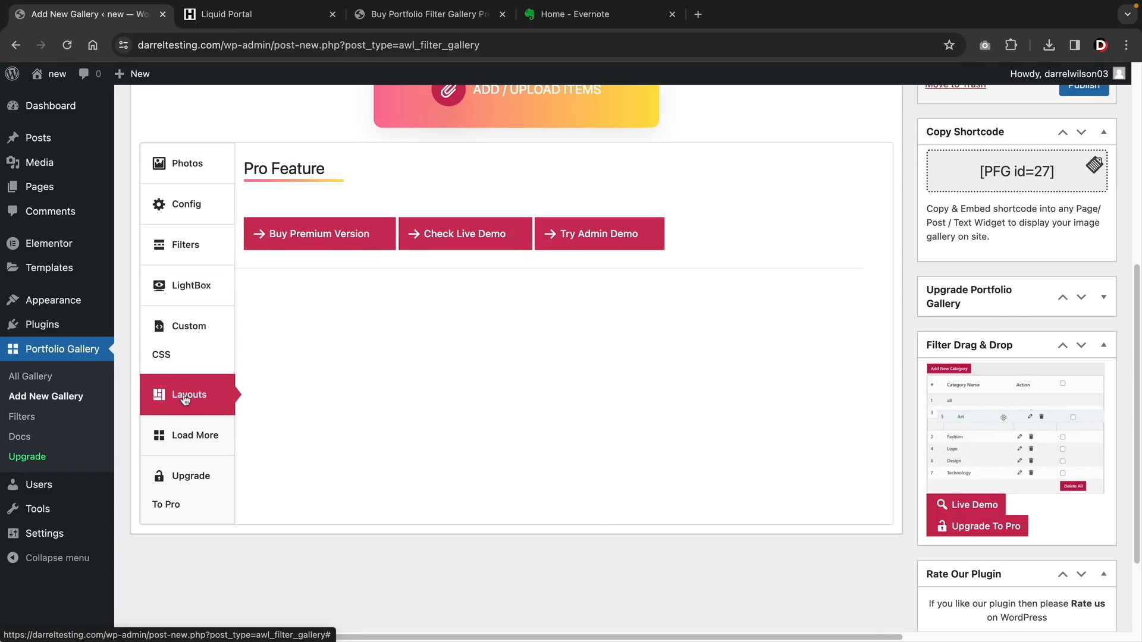
Step: Check the gallery's Load More section, return to its photos, and publish the gallery
left_click(187, 438)
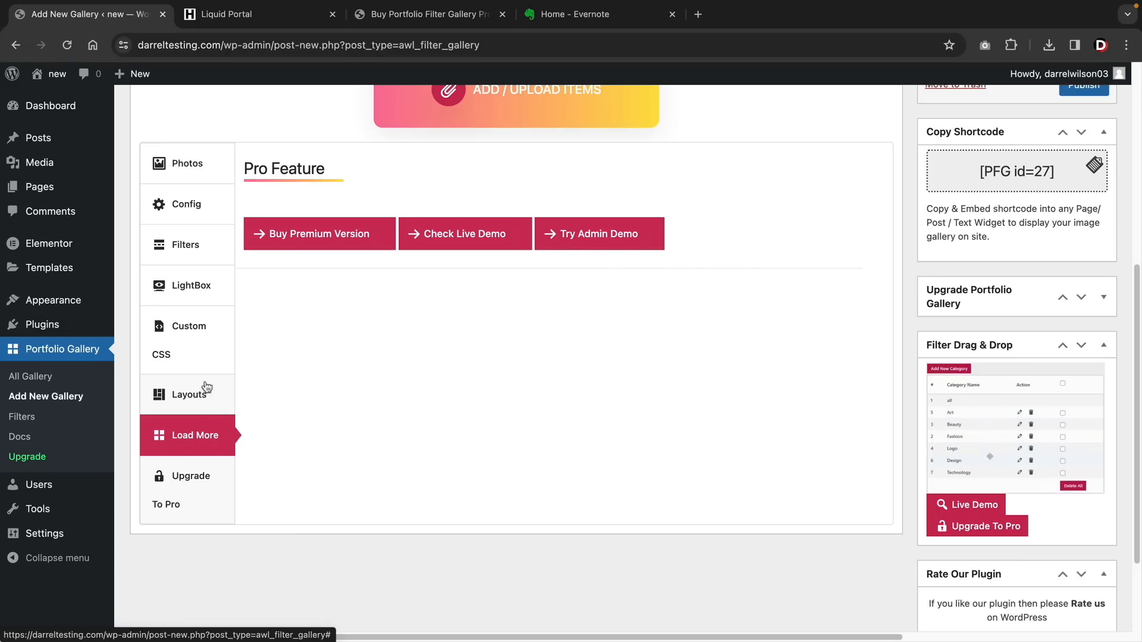
left_click(191, 178)
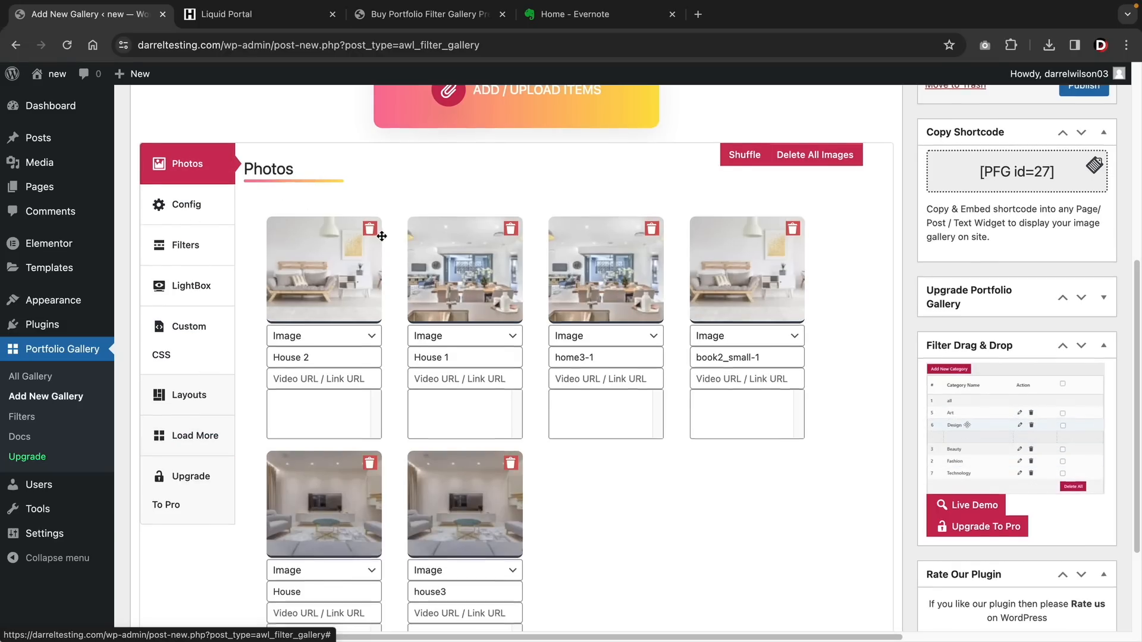
scroll(751, 273, "up", 3)
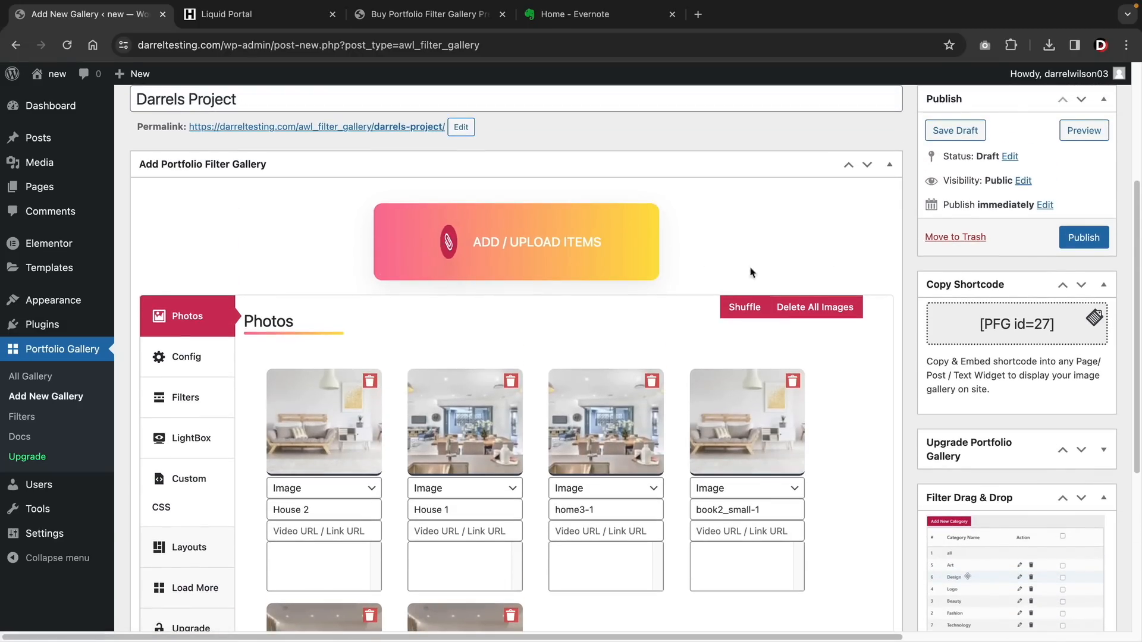
left_click(1079, 238)
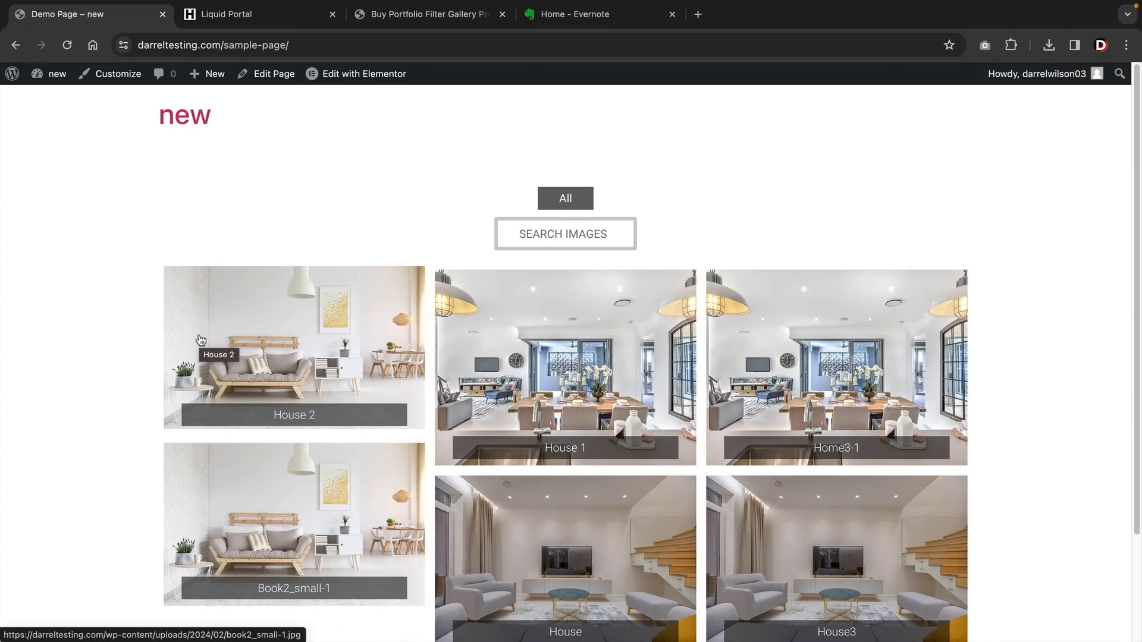
Step: View the published gallery on the demo page, open the House image in the lightbox and browse through the neighbouring images
scroll(203, 342, "down", 2)
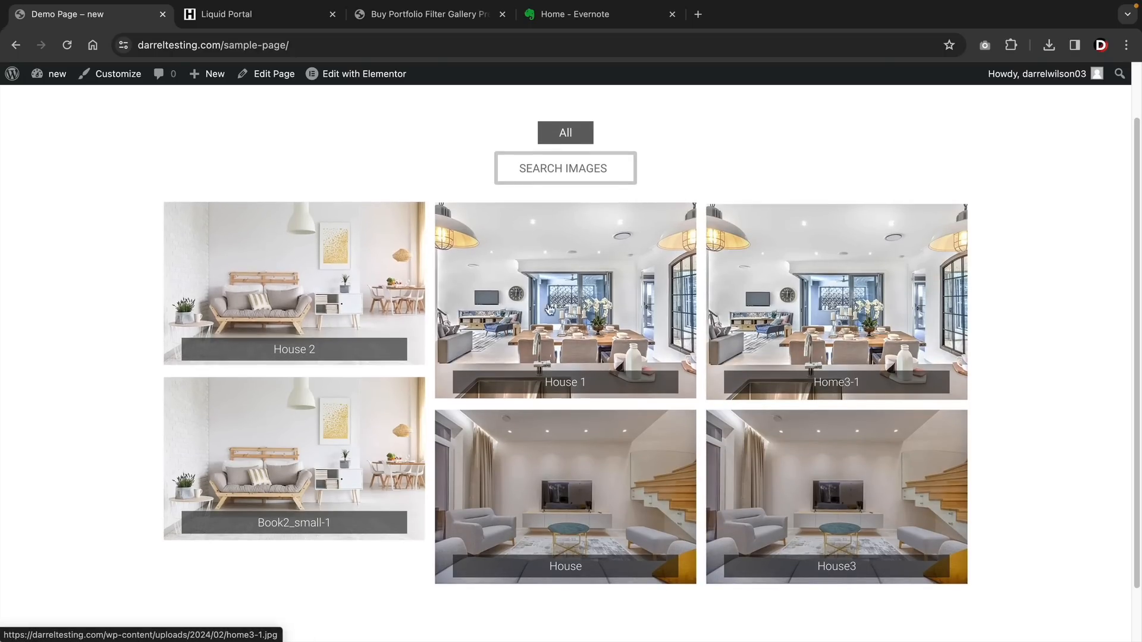
left_click(537, 441)
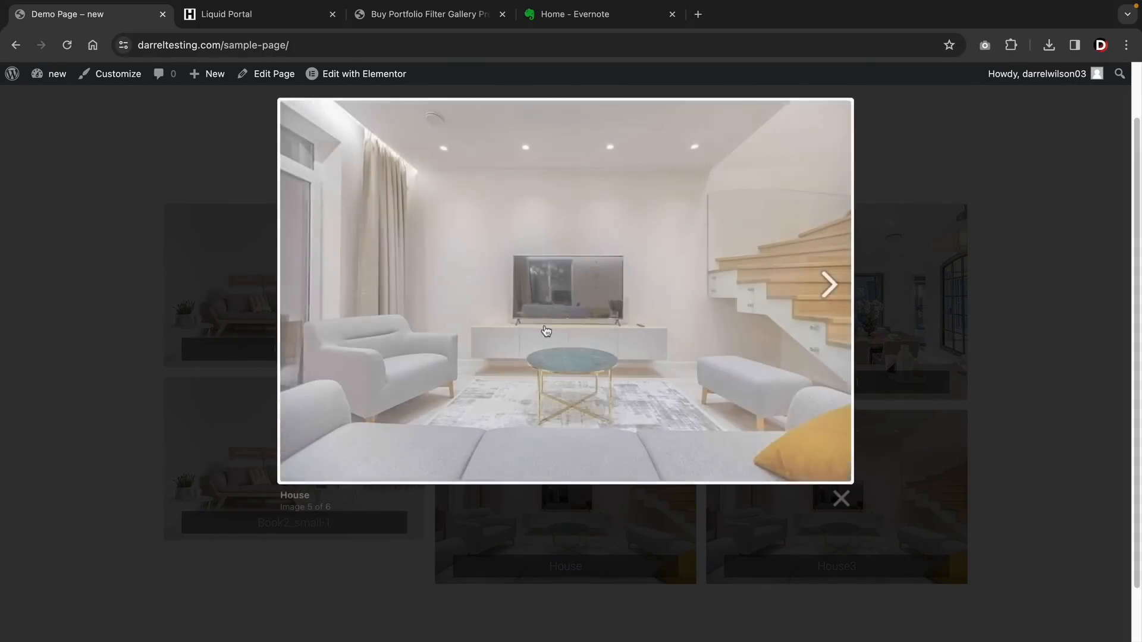
left_click(830, 280)
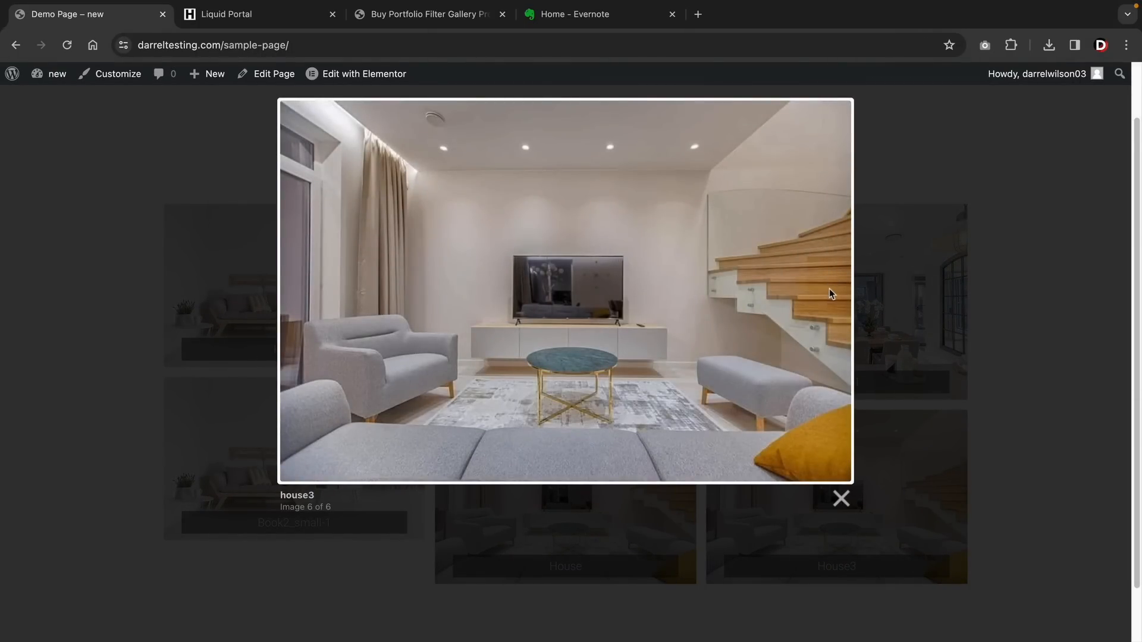
left_click(299, 294)
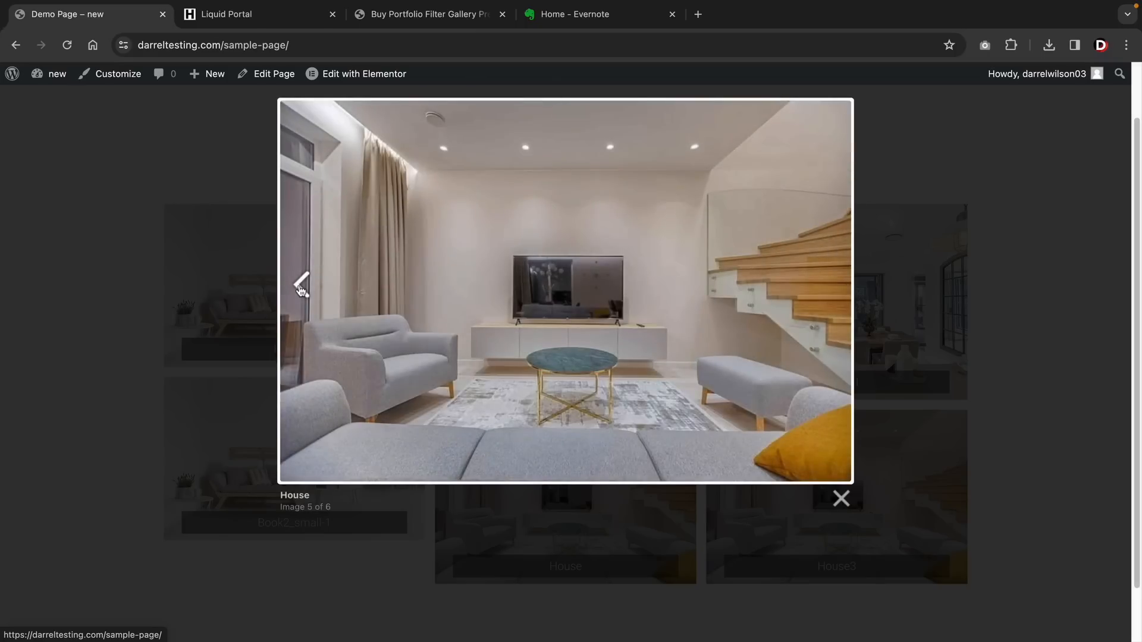
left_click(299, 288)
left_click(302, 279)
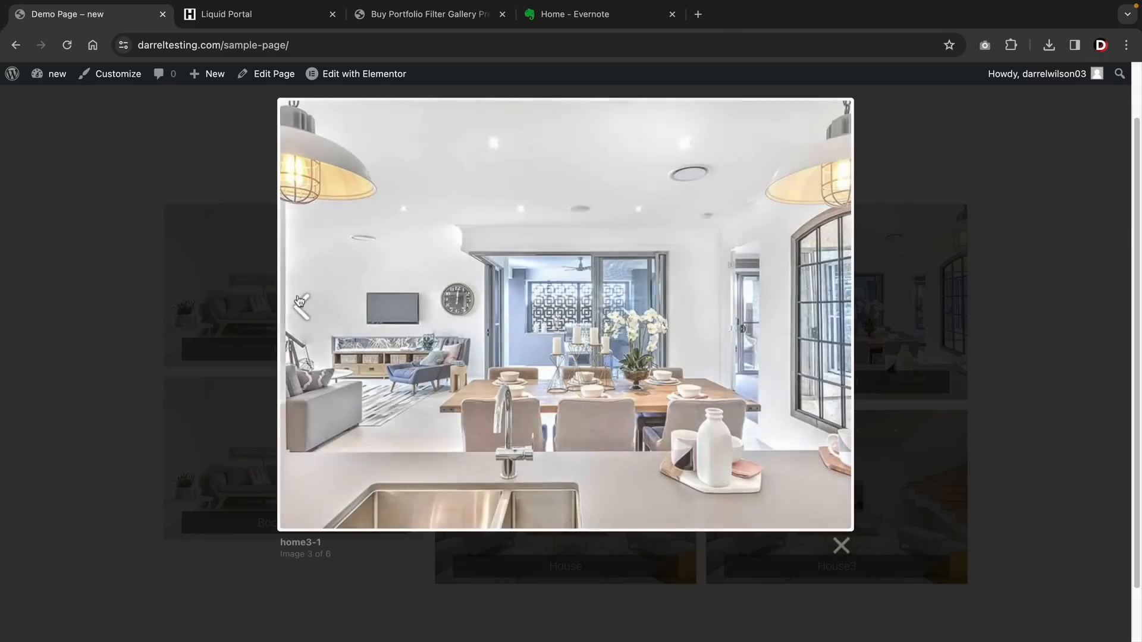
left_click(300, 305)
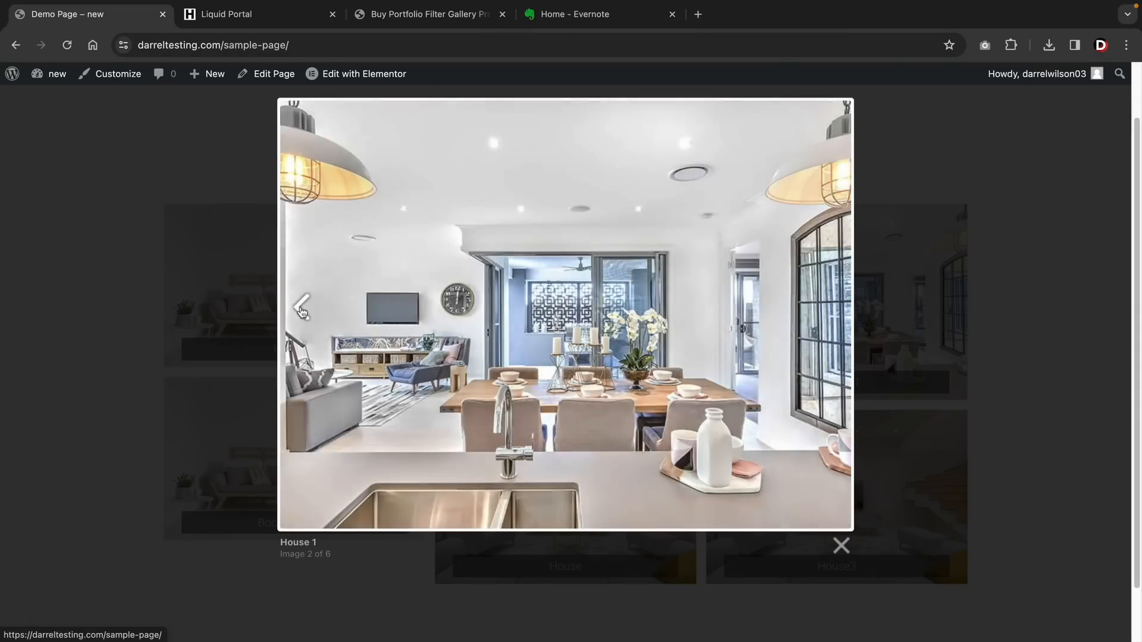
left_click(301, 311)
left_click(173, 311)
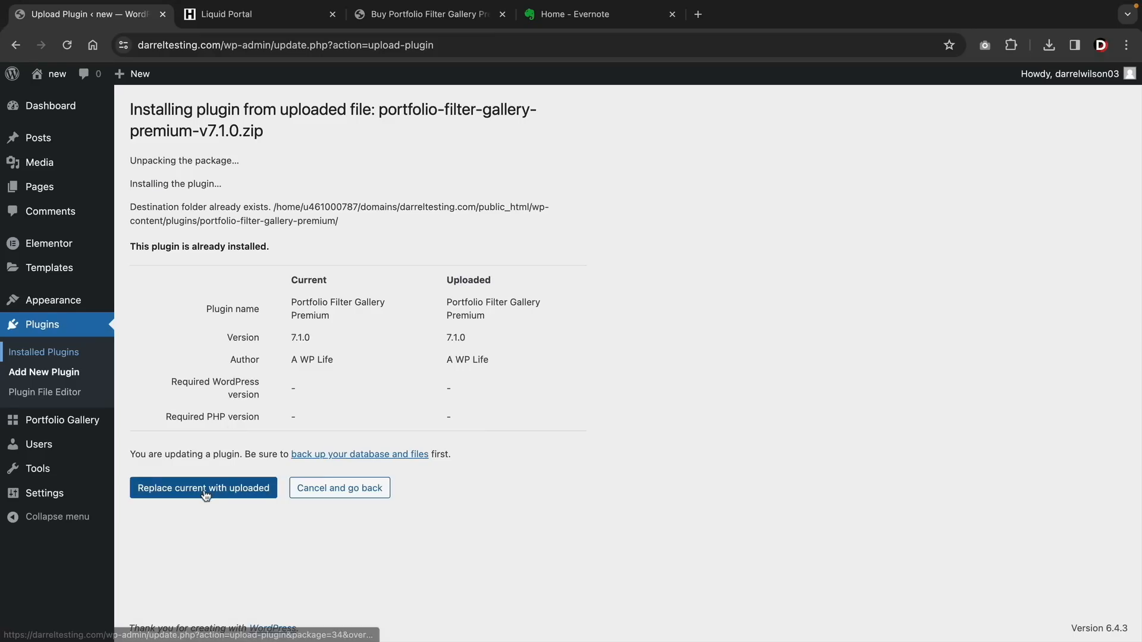
Step: Replace the installed Portfolio Filter Gallery Premium plugin with the uploaded 7.1.0 version and activate it
left_click(205, 492)
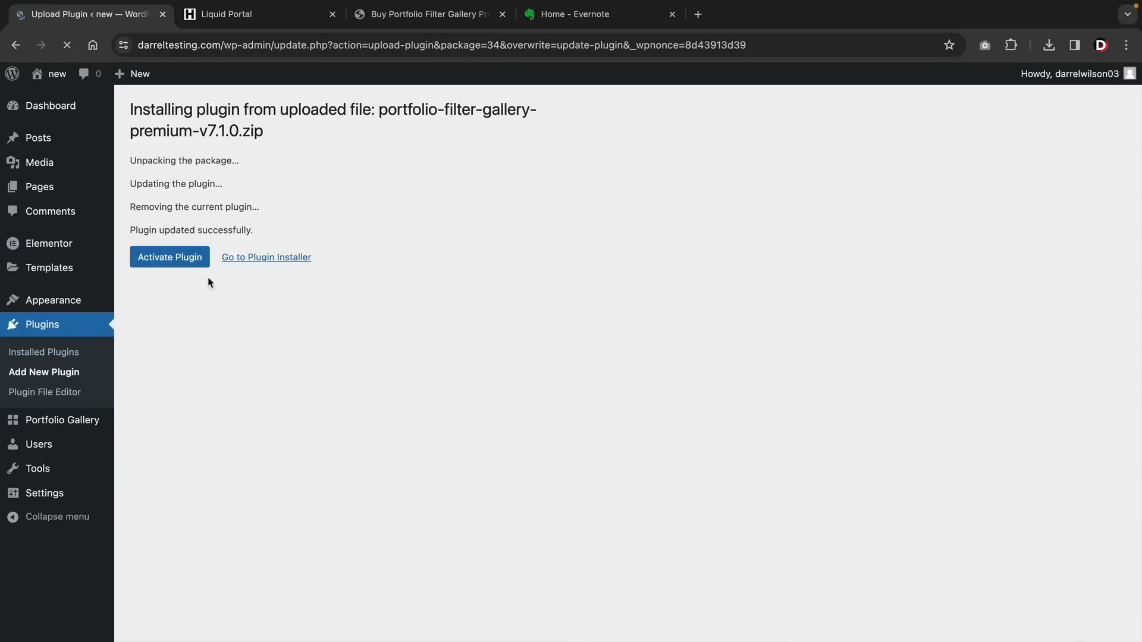
left_click(186, 258)
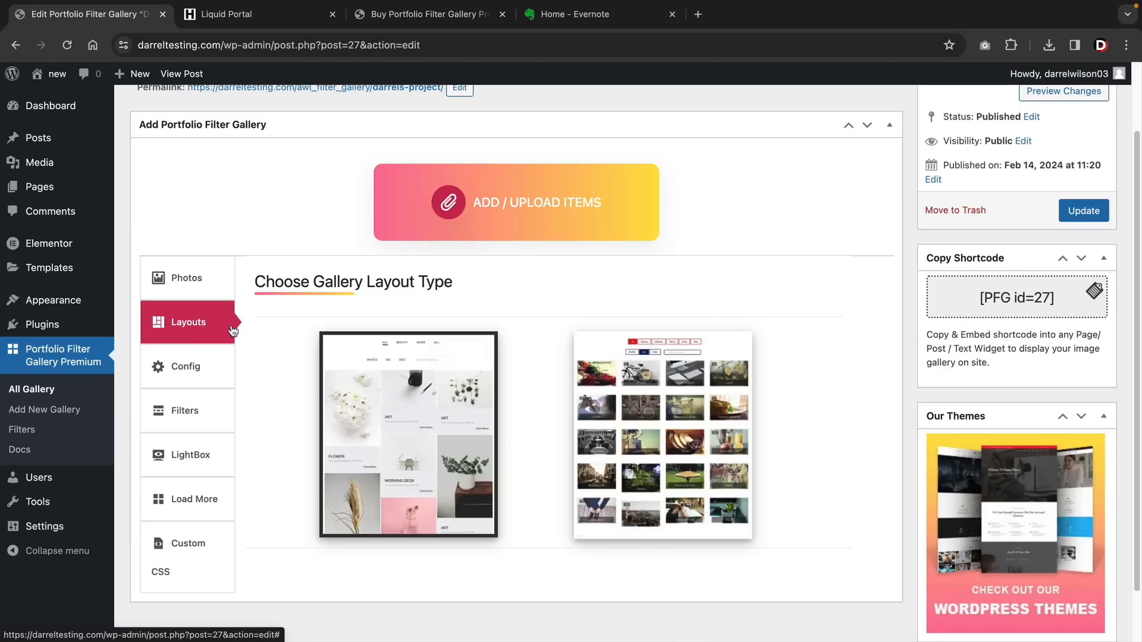
Step: Compare the two gallery layout types and select the one with filter buttons above an even thumbnail grid
left_click(685, 370)
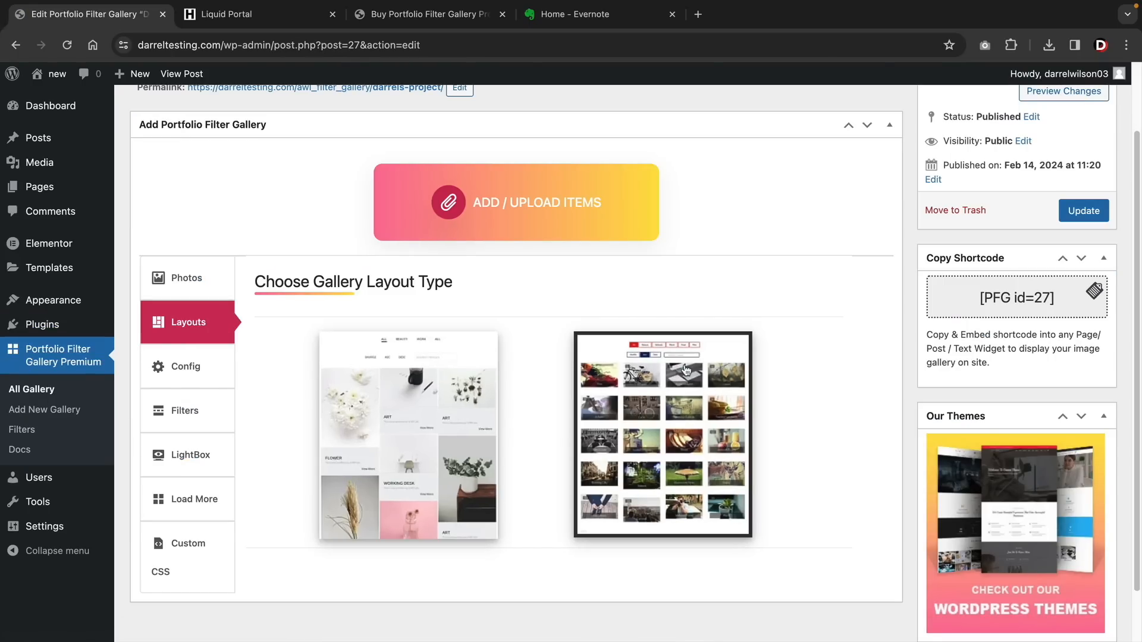
left_click(413, 378)
left_click(629, 386)
Step: Examine the gallery's configuration options for columns, hover effects, thumbnail spacing, title styling, image borders and numbering
left_click(186, 375)
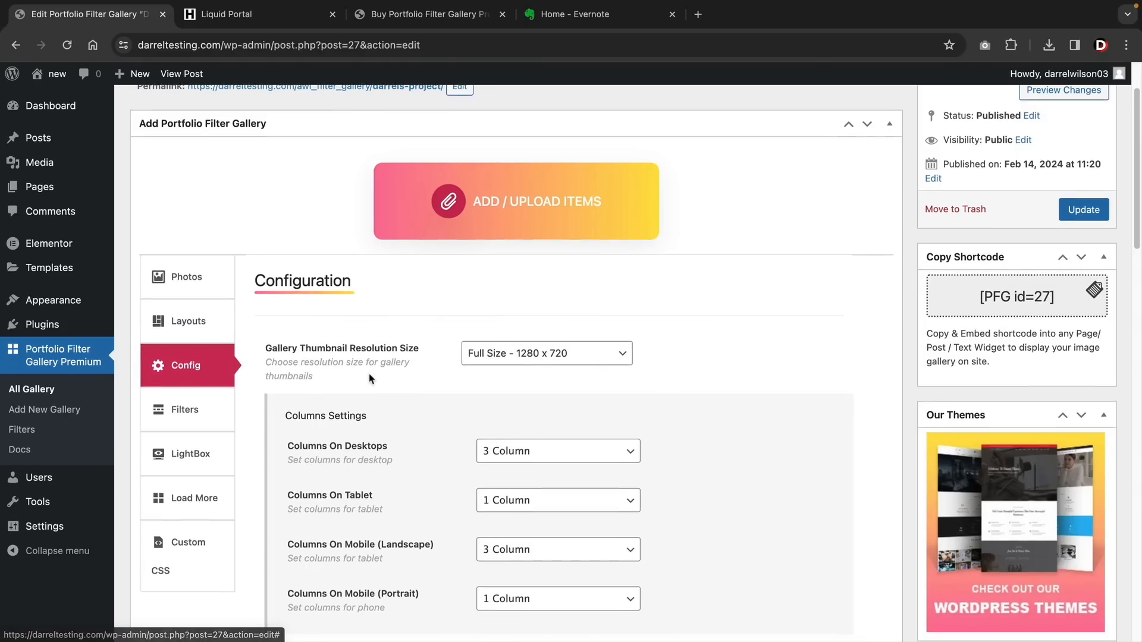
scroll(437, 338, "down", 2)
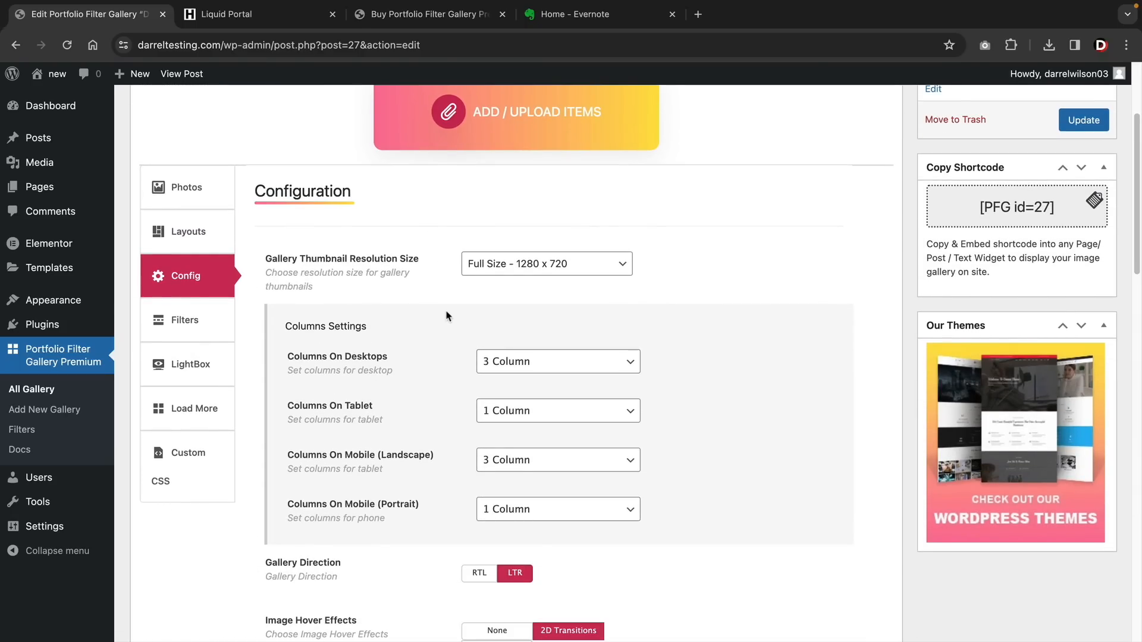
scroll(448, 316, "down", 8)
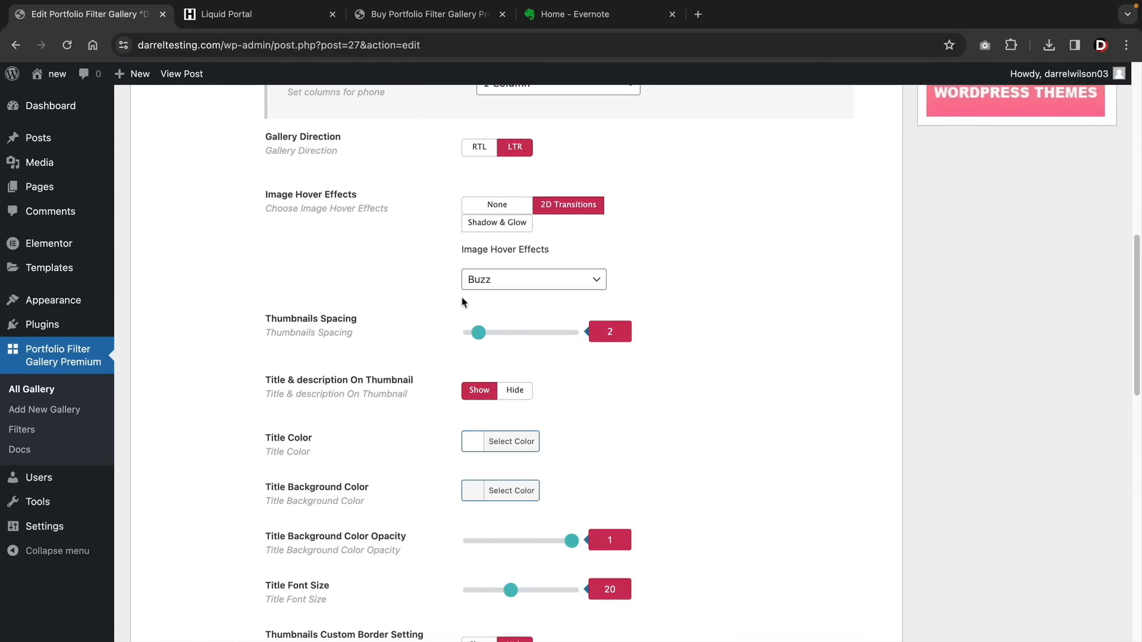
scroll(370, 327, "down", 2)
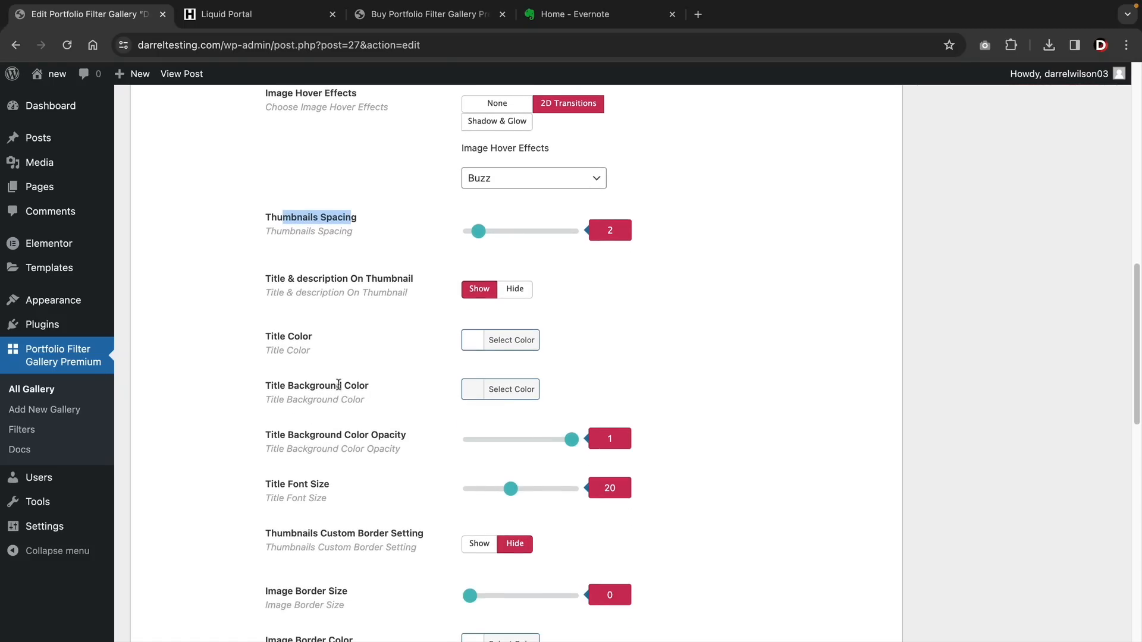
left_click_drag(269, 434, 395, 430)
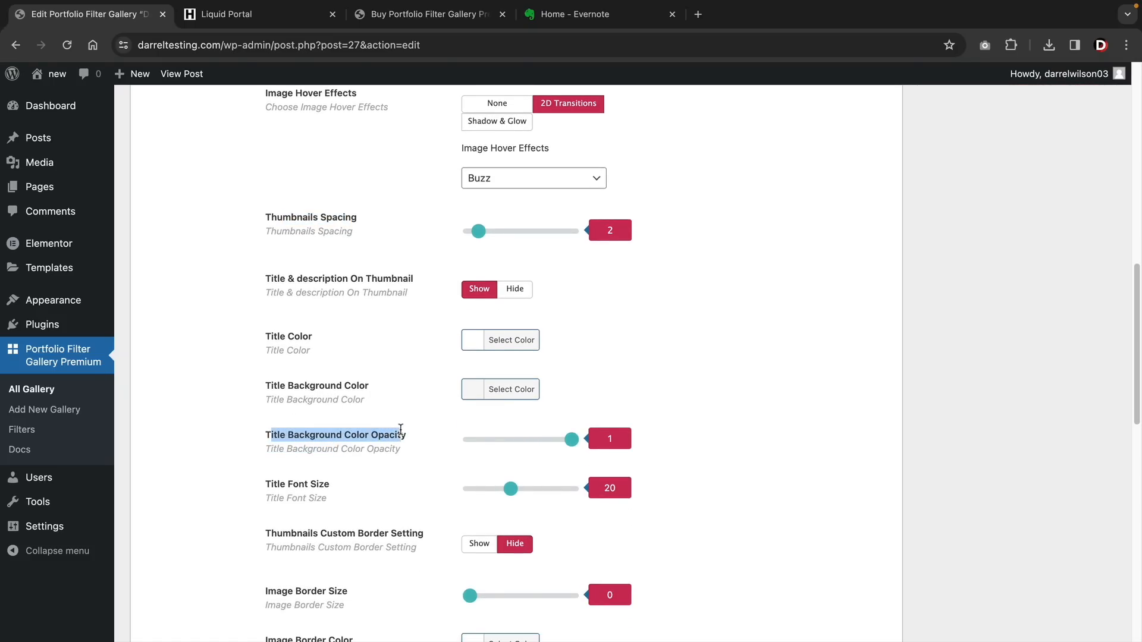
left_click_drag(266, 485, 275, 487)
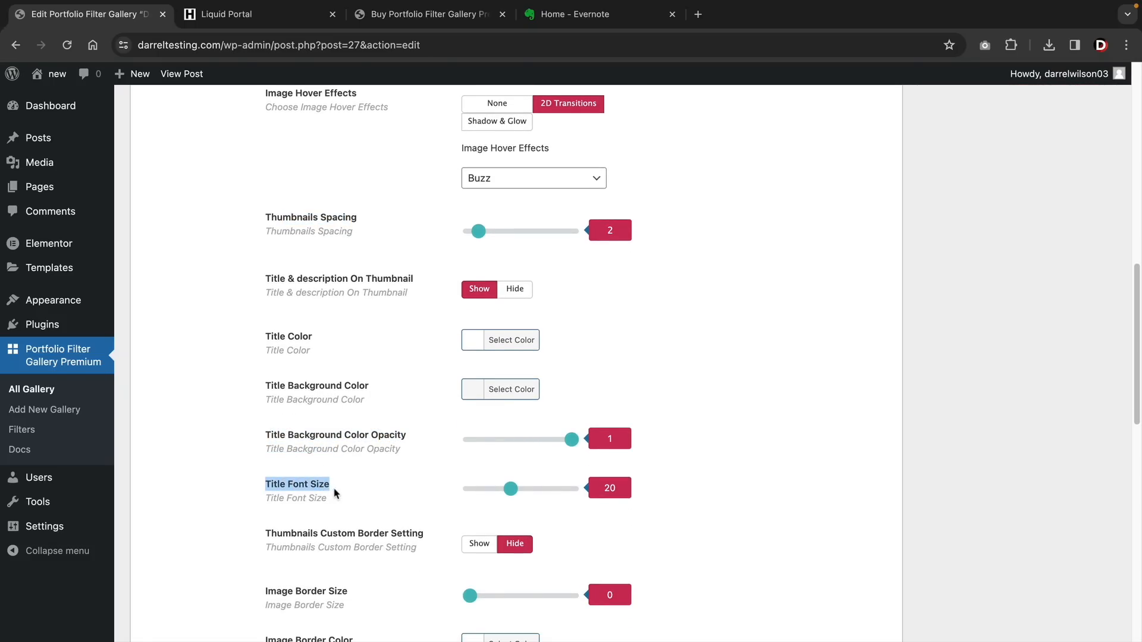
scroll(336, 487, "down", 6)
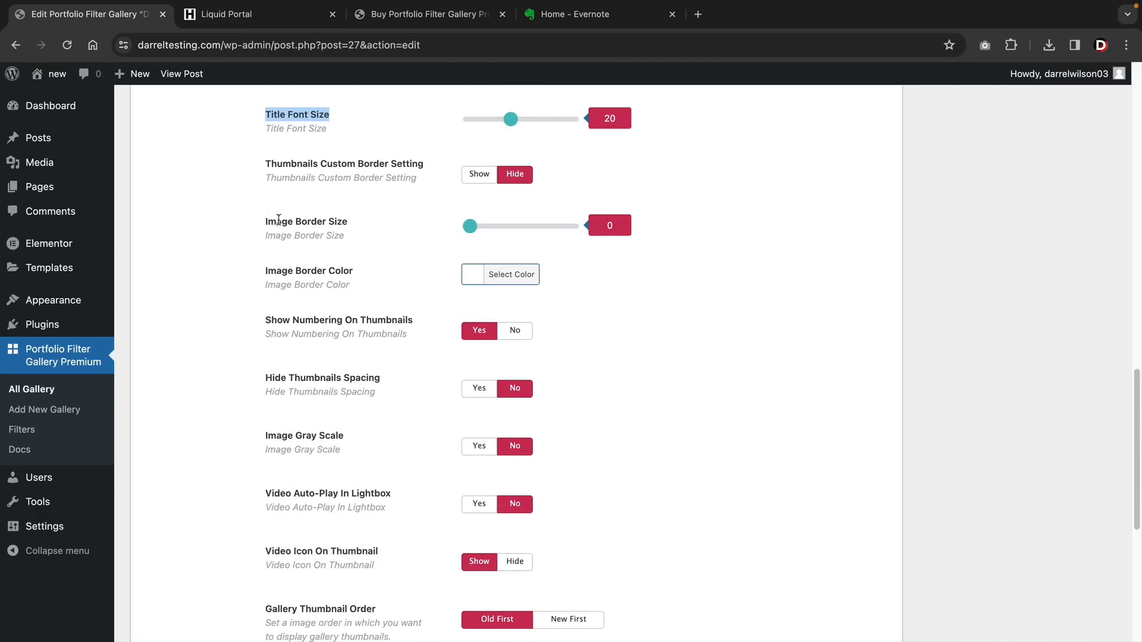
scroll(314, 238, "down", 4)
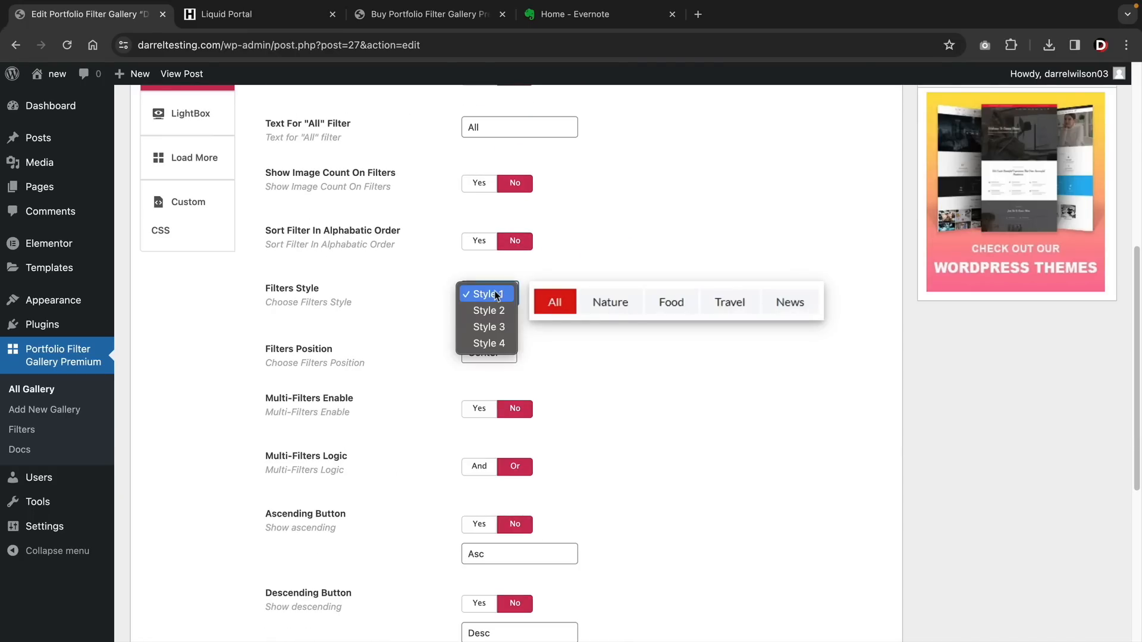
Step: Try the available filter styles, set the gallery's filters style to Style 4, and set the filters position to Left
left_click(493, 311)
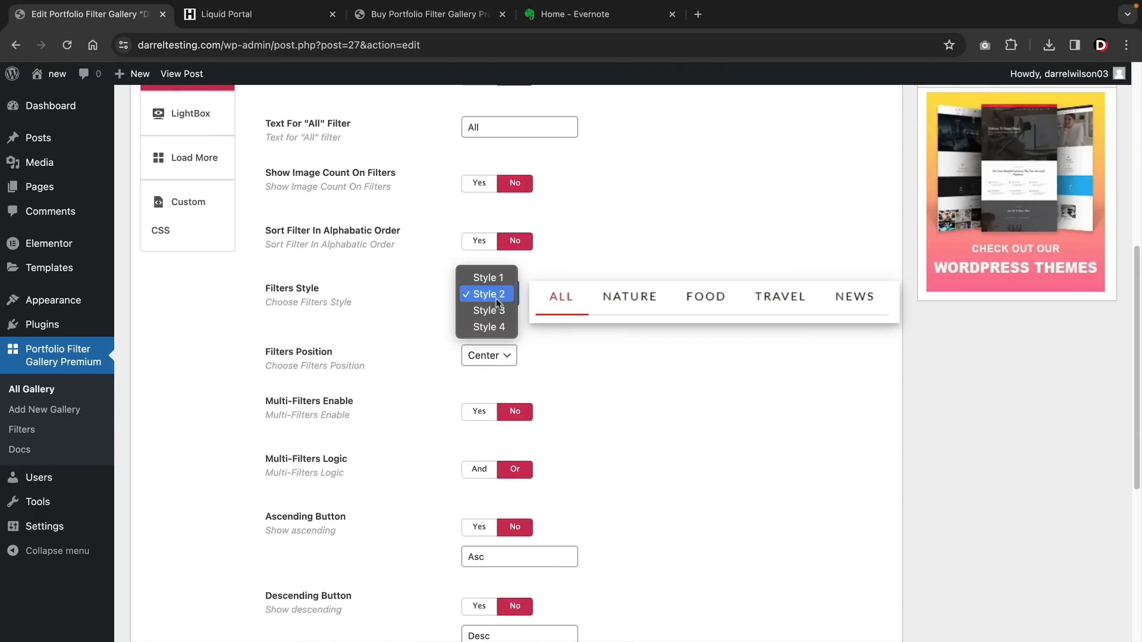
left_click(494, 306)
left_click(497, 303)
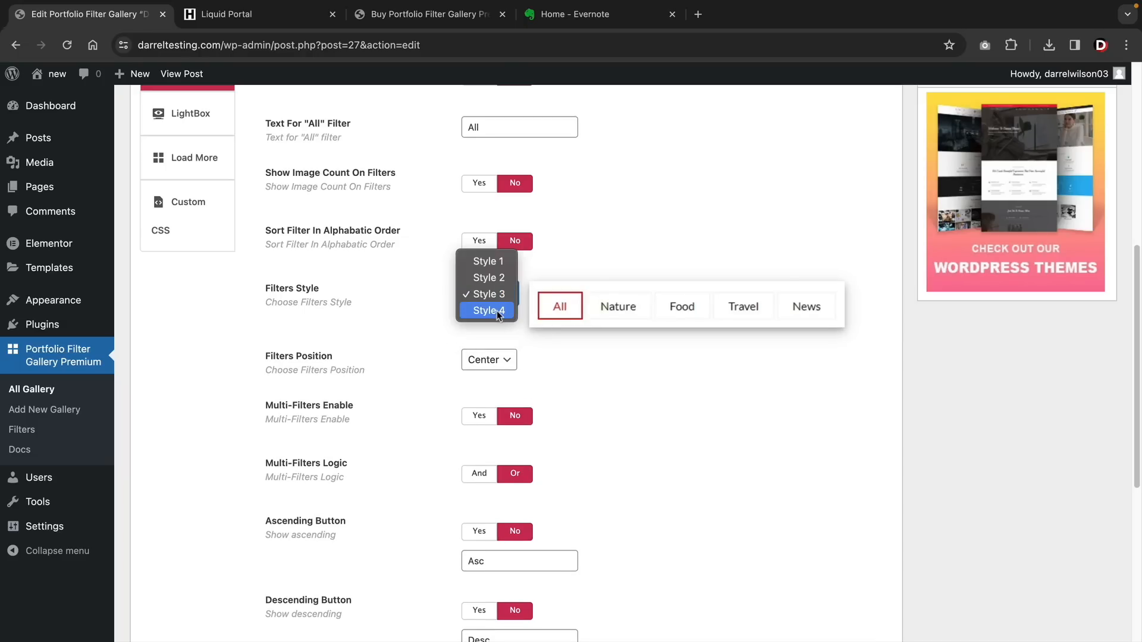
left_click(497, 311)
left_click(497, 355)
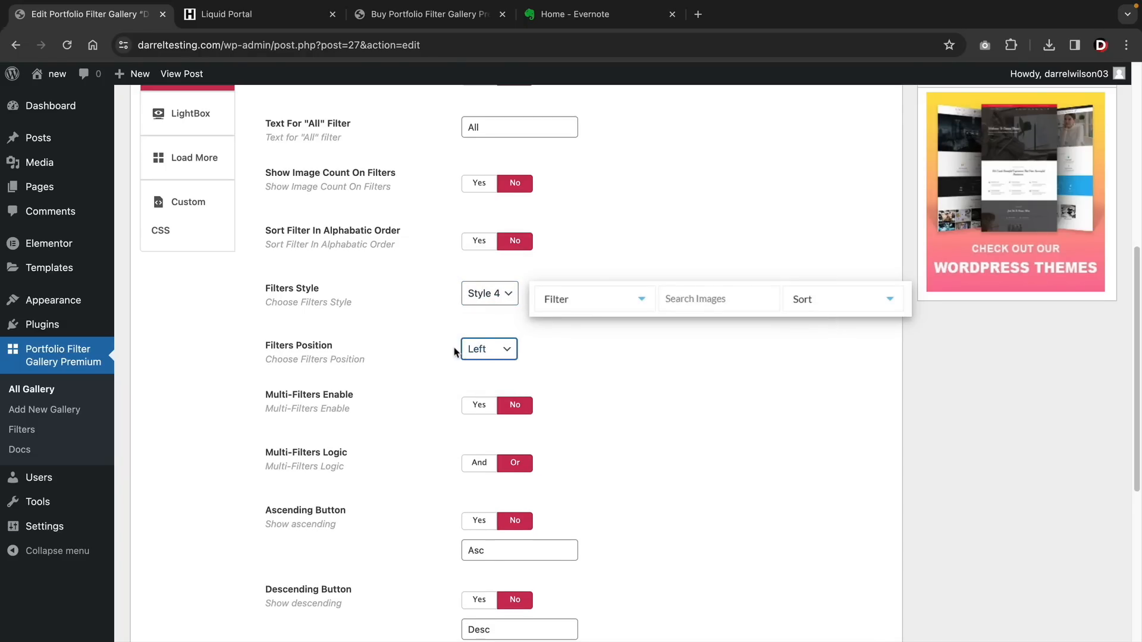
Step: Check the updated gallery's image search field, and browse the Event, Travel, Food and Nature filters in the plugin's online demo
scroll(454, 351, "down", 6)
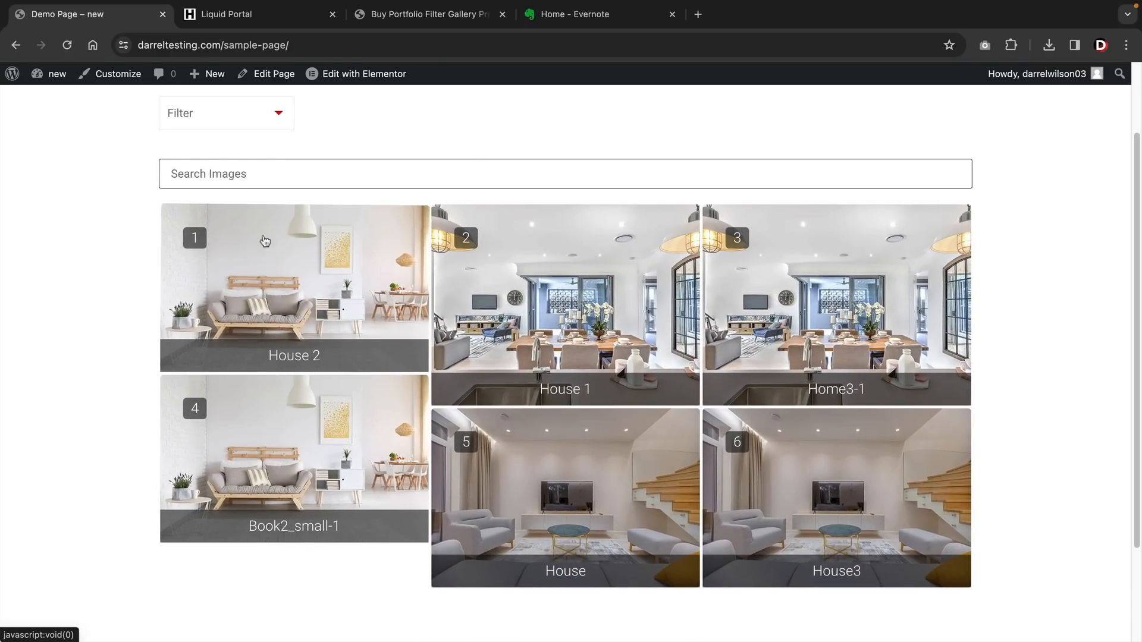
left_click(247, 174)
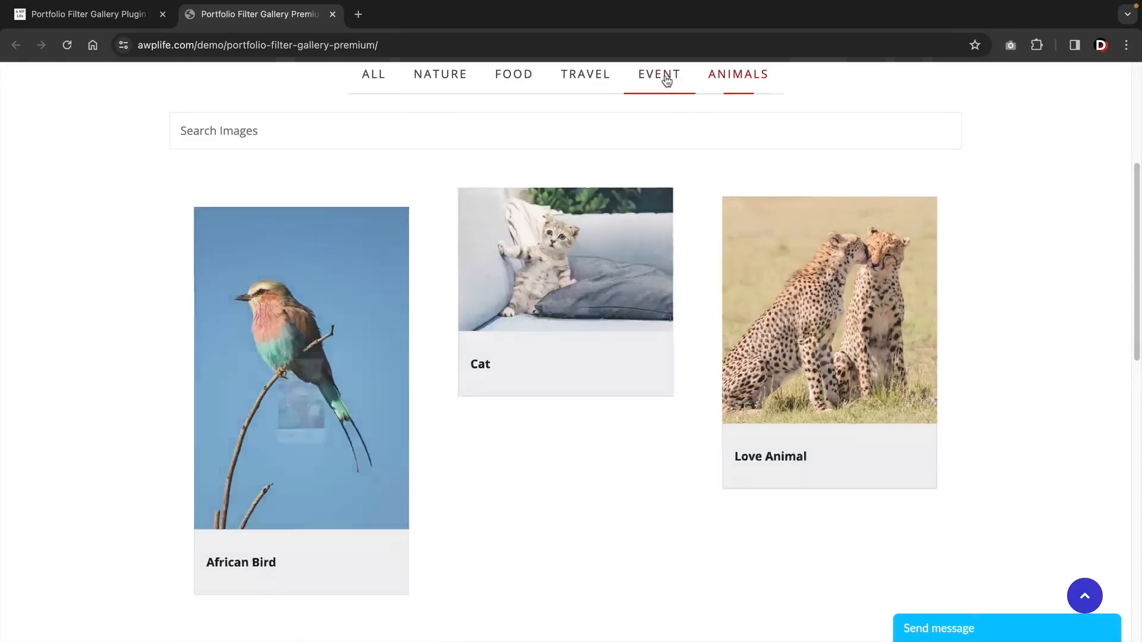
left_click(665, 81)
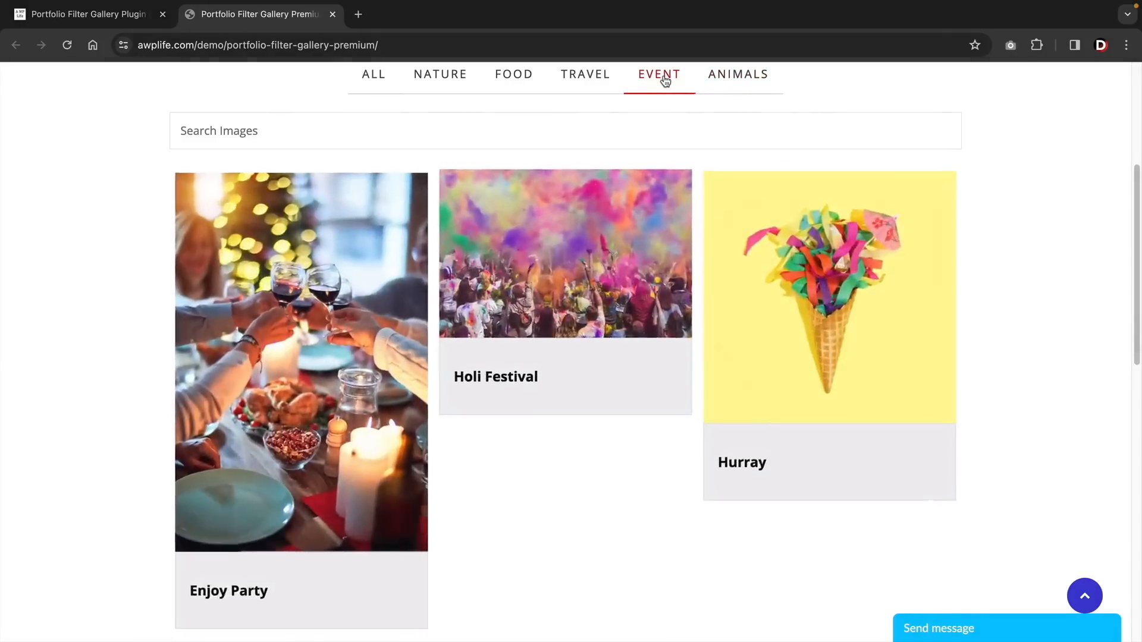
left_click(591, 80)
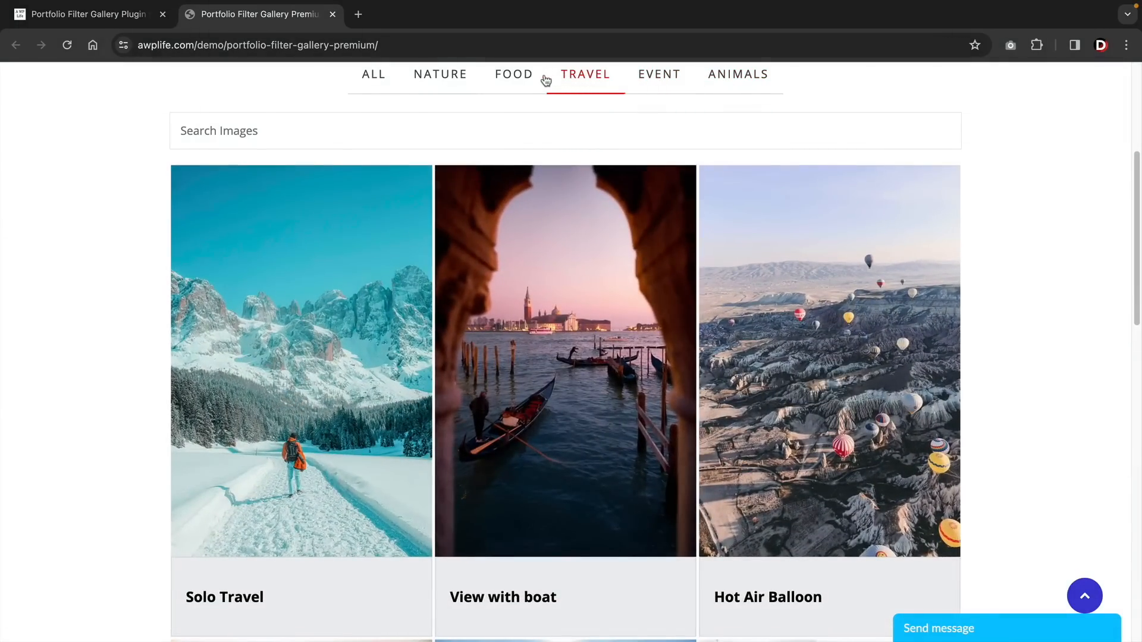
left_click(512, 79)
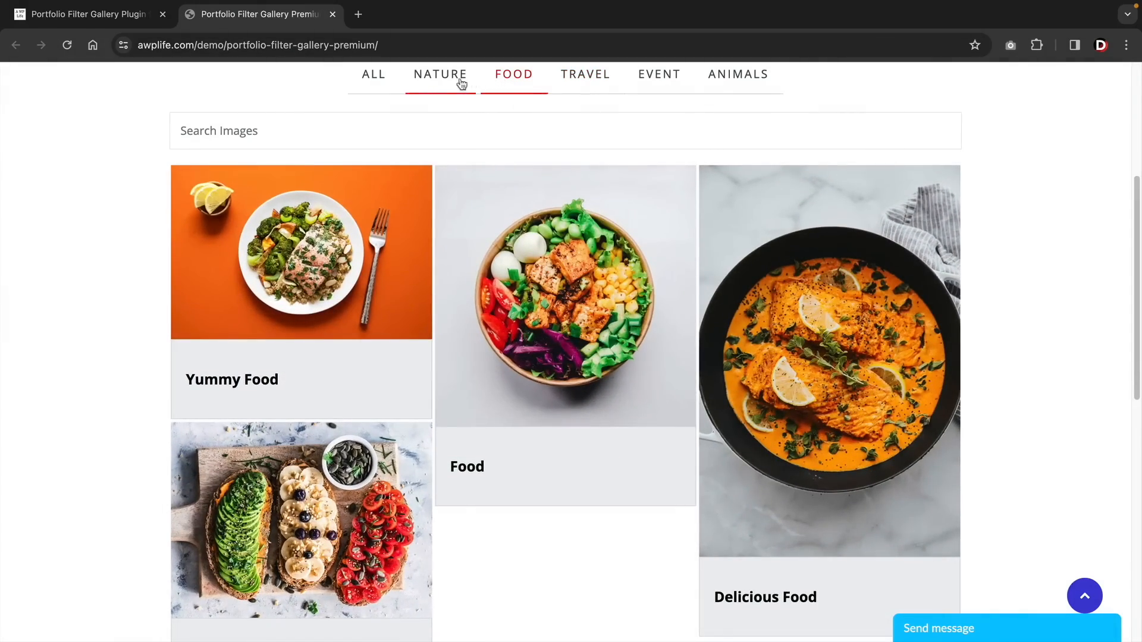
left_click(462, 84)
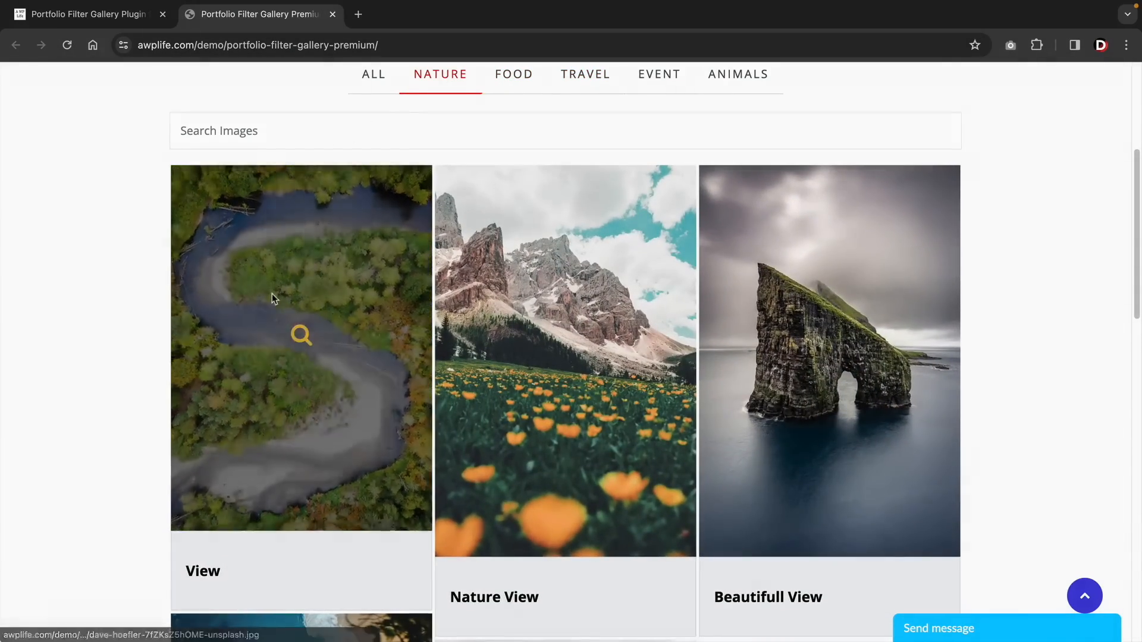
left_click(272, 293)
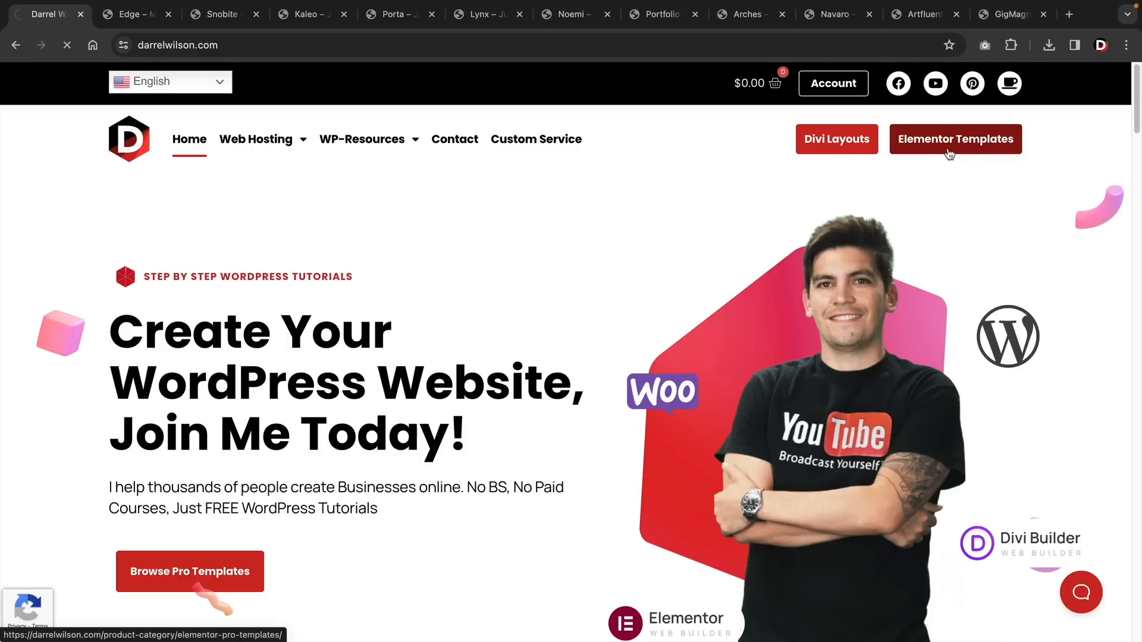
Step: Open the Elementor Pro Templates collection and filter it by the Portfolio category
left_click(949, 153)
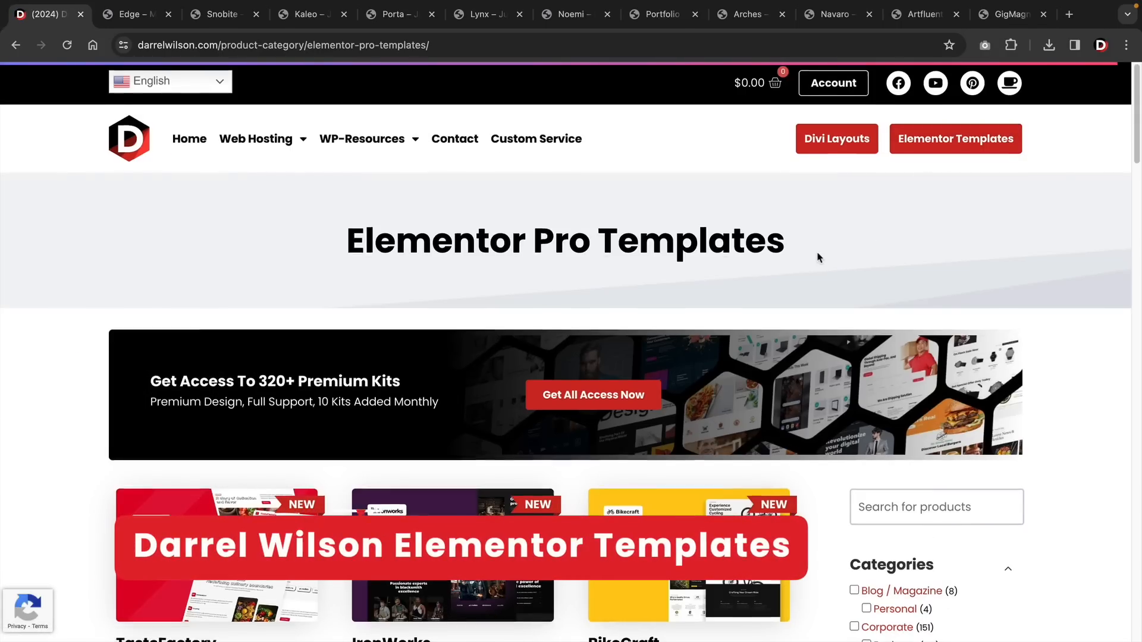
scroll(817, 257, "down", 1)
scroll(817, 257, "down", 5)
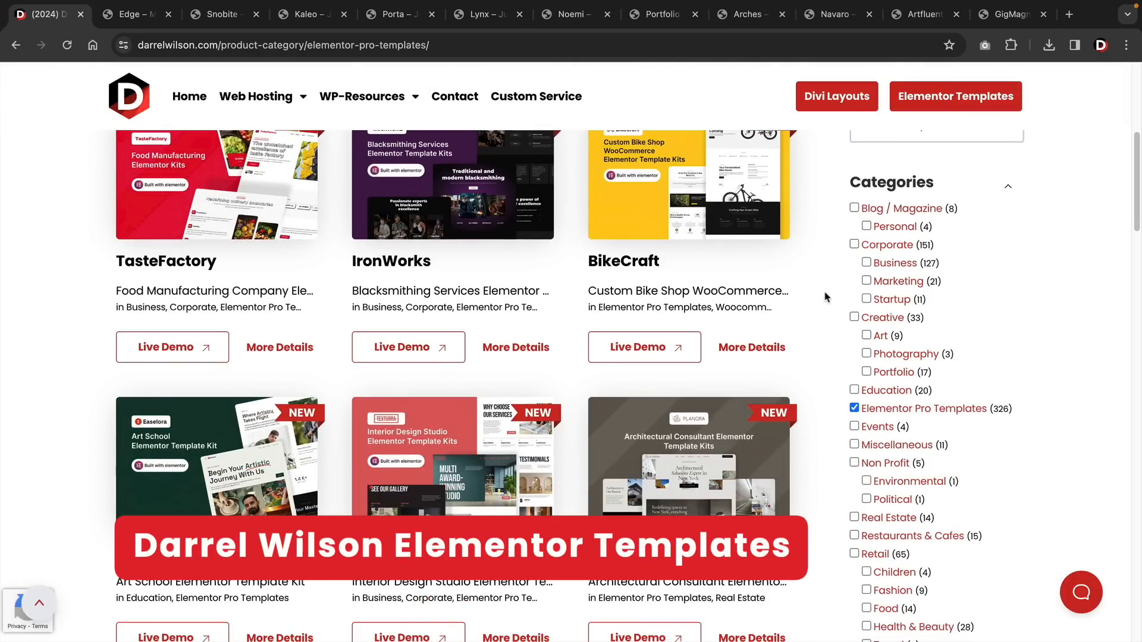
left_click(866, 372)
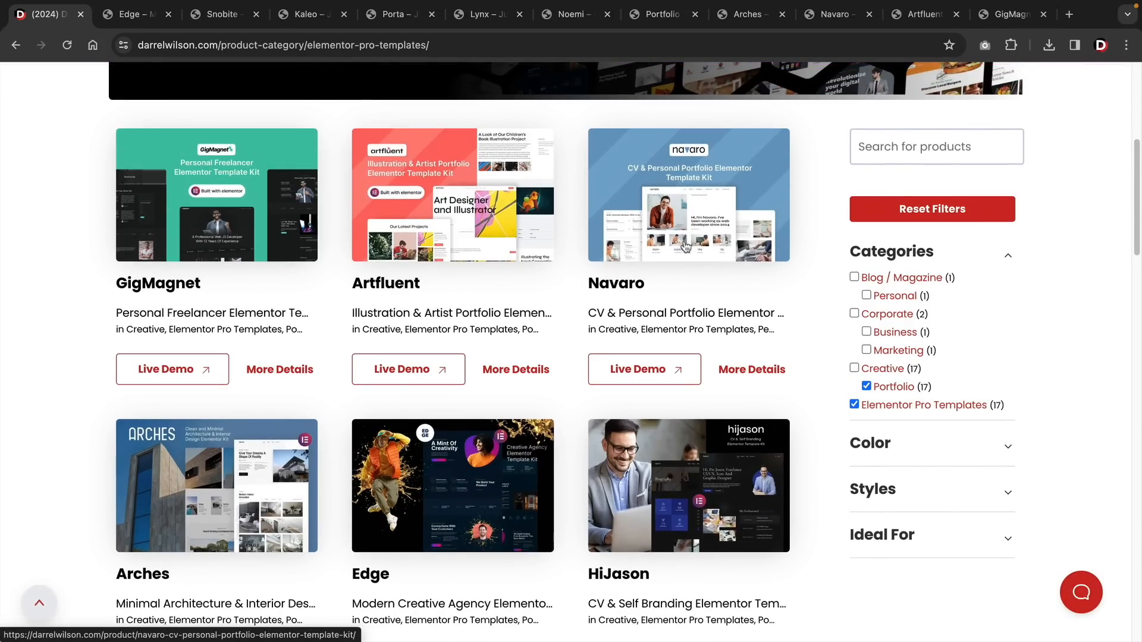
Step: Browse the filtered Portfolio template kits from GigMagnet through Snobite and open page 2 of the listing
scroll(686, 250, "down", 3)
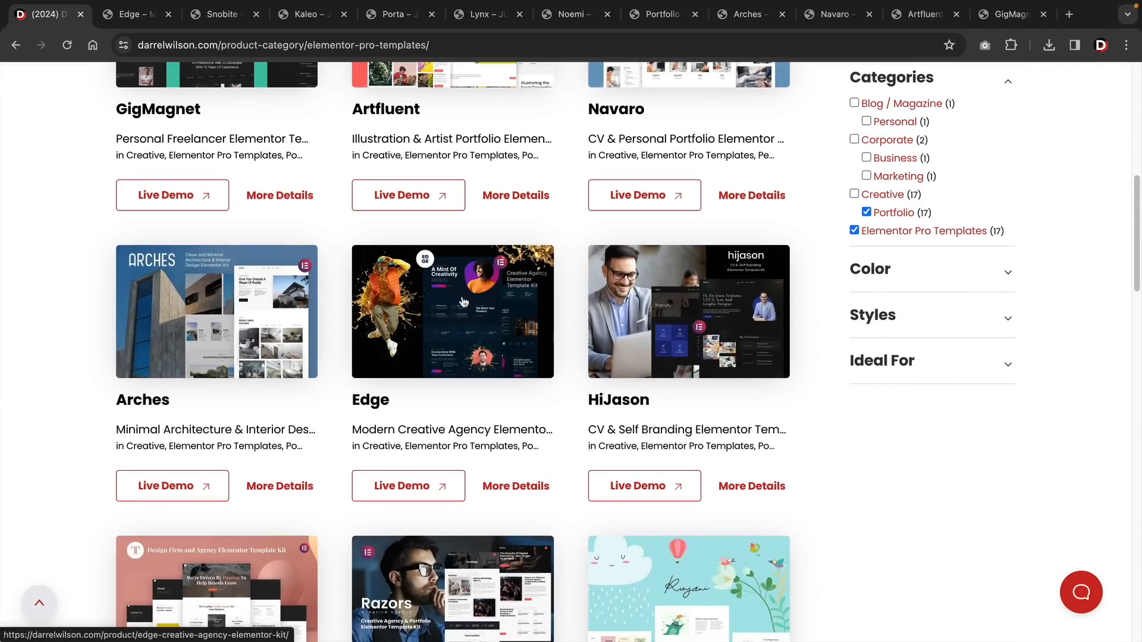
scroll(221, 323, "down", 4)
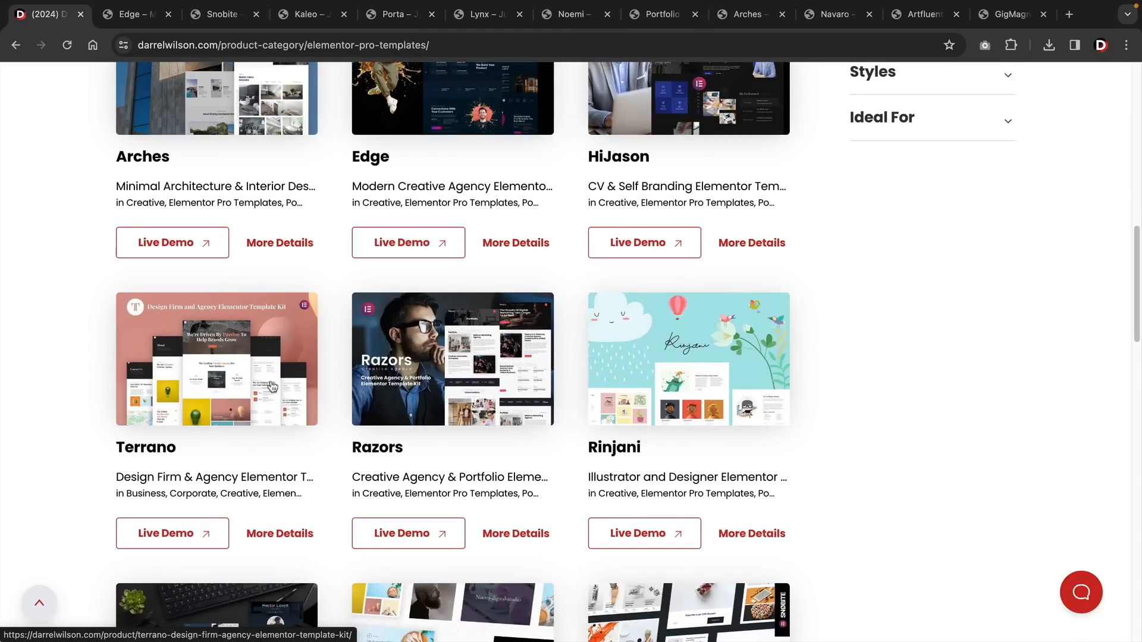
scroll(697, 374, "down", 5)
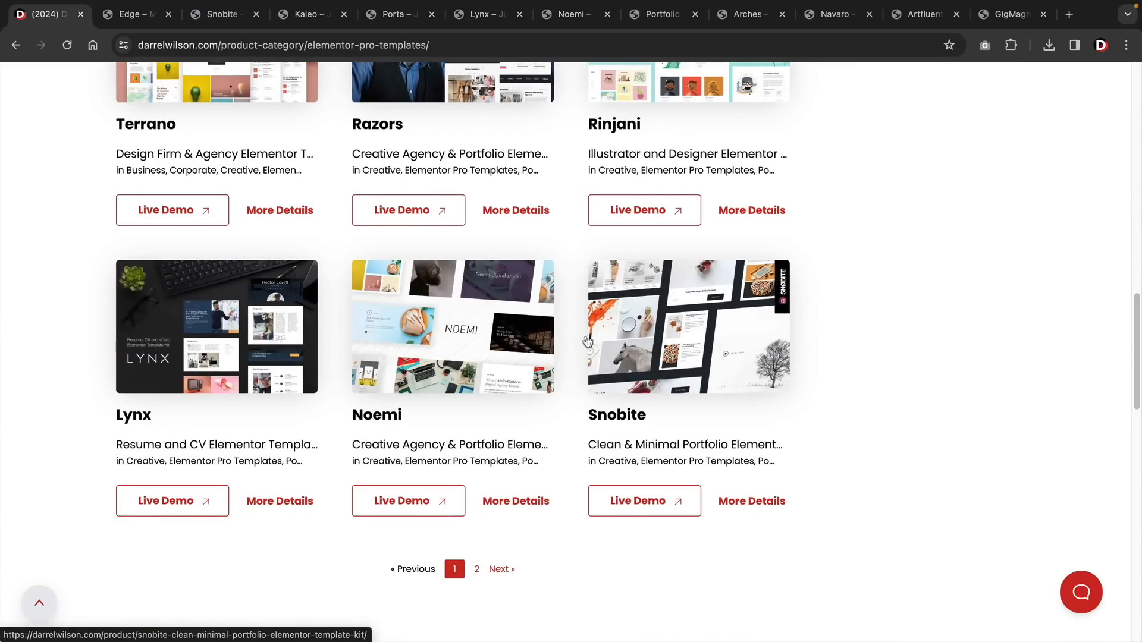
left_click(477, 570)
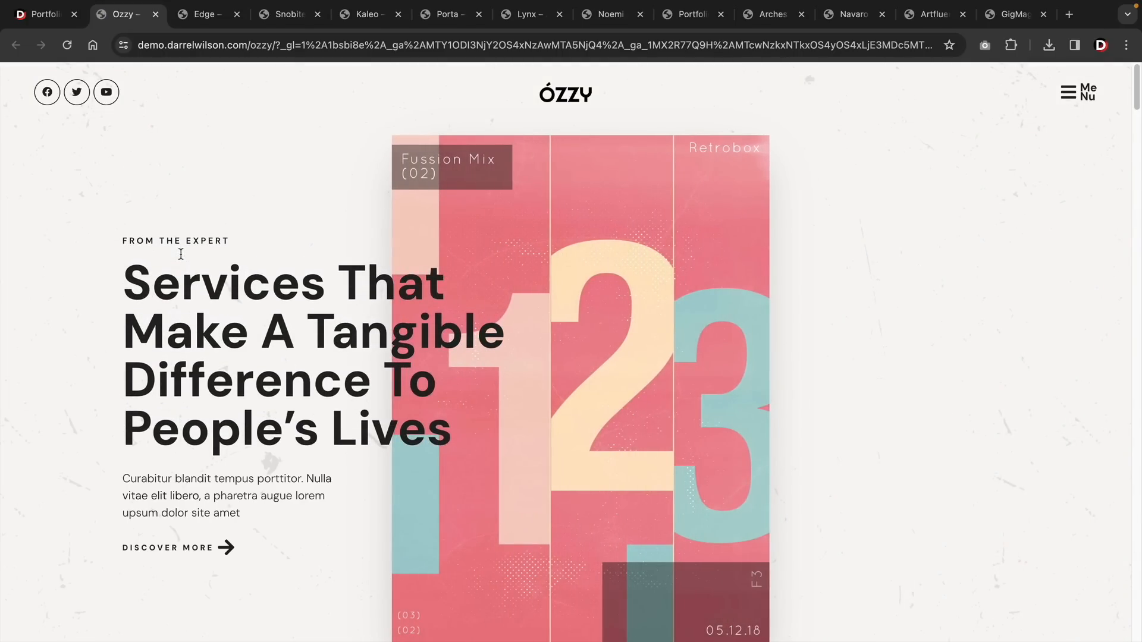
Step: Compare the live demos of the Lynx, Noemi, Razors, Arches, Navaro, Artfluent, GigMagnet and Ozzy templates
left_click(527, 22)
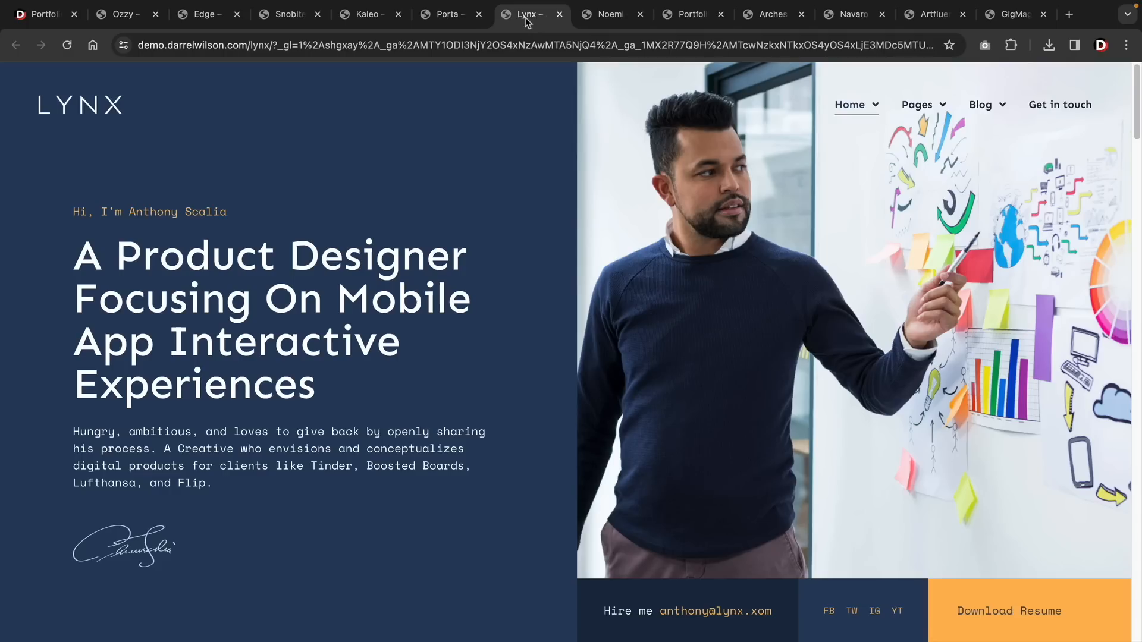
left_click(603, 17)
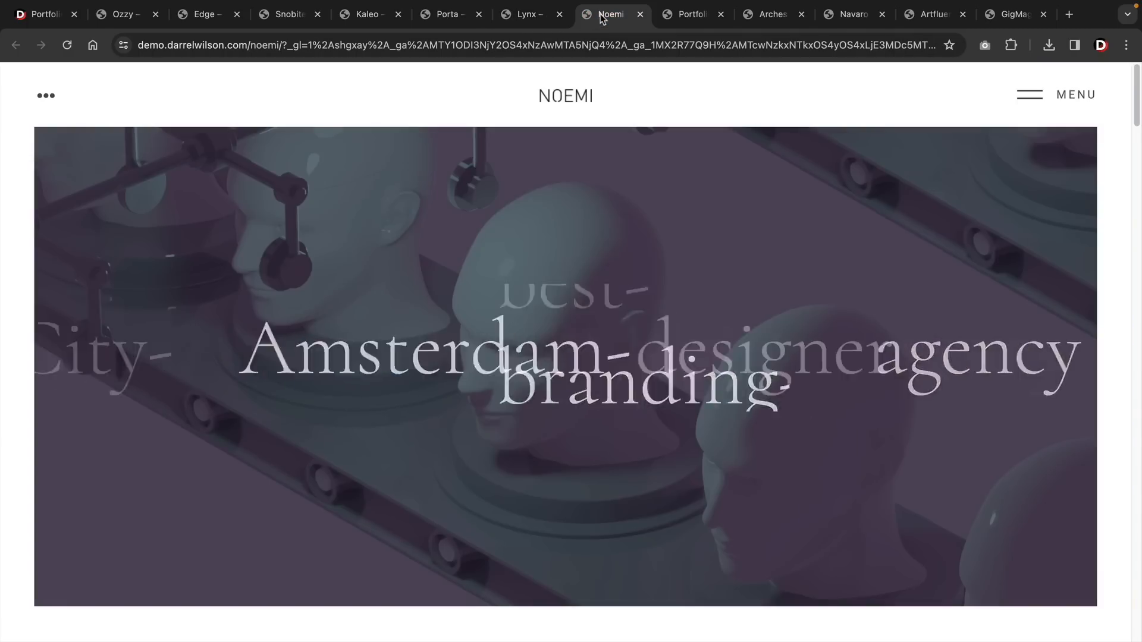
left_click(680, 16)
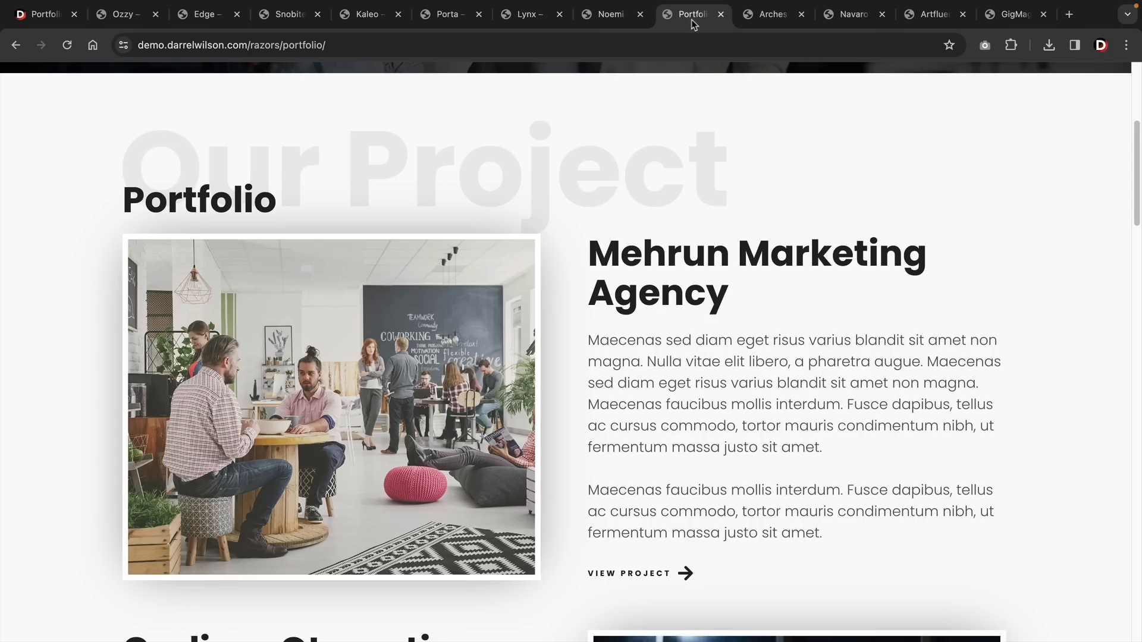
left_click(783, 22)
left_click(855, 20)
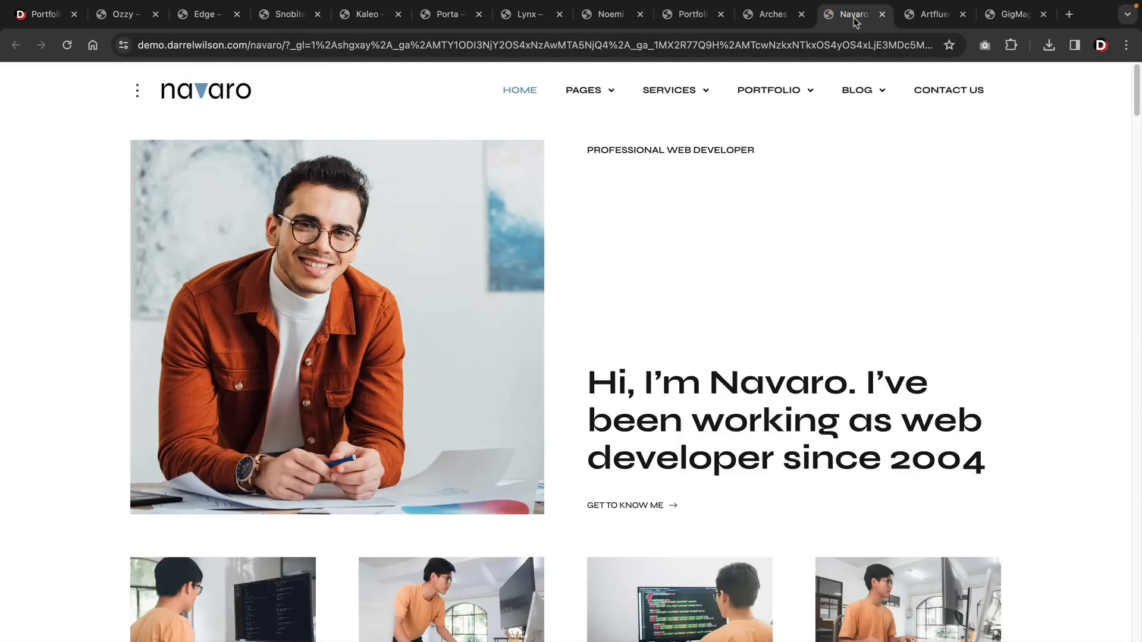
left_click(916, 21)
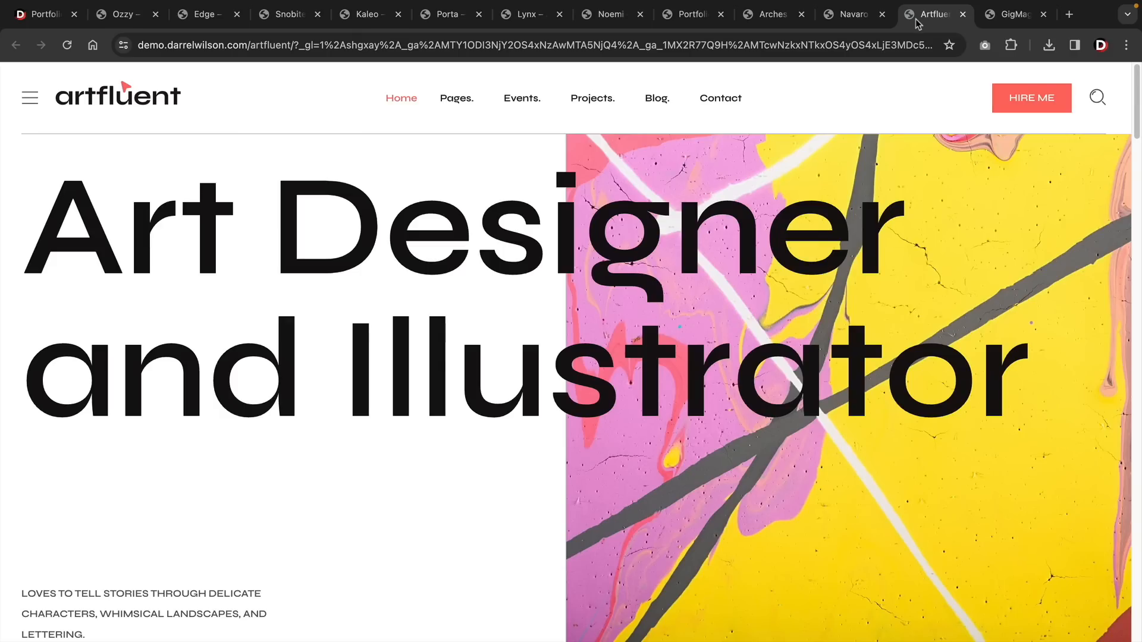
left_click(991, 22)
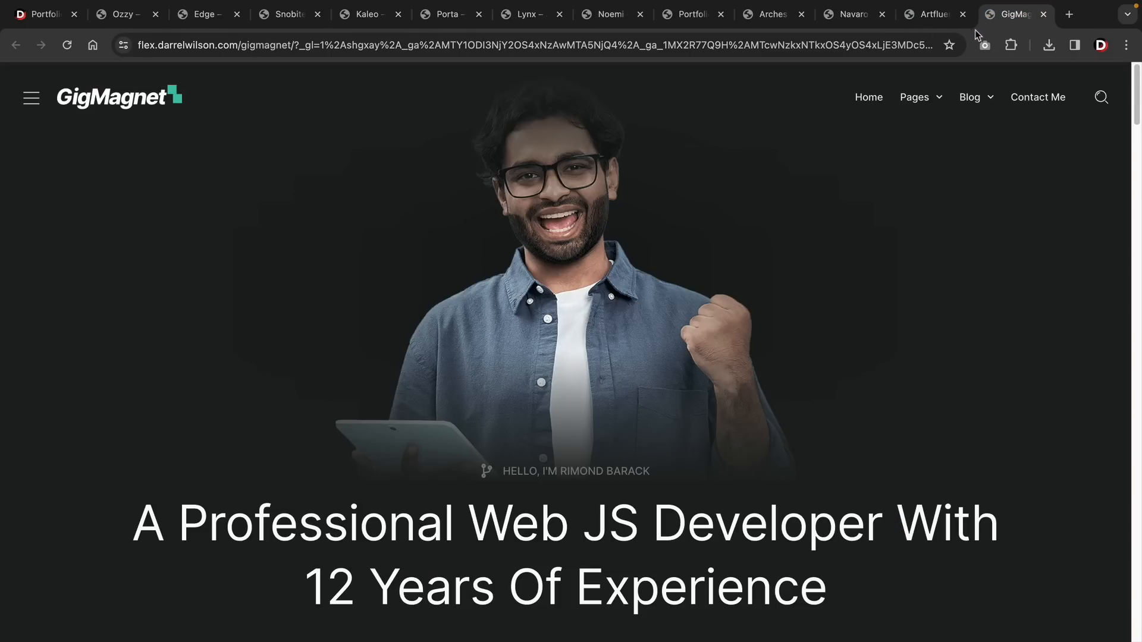
left_click(113, 20)
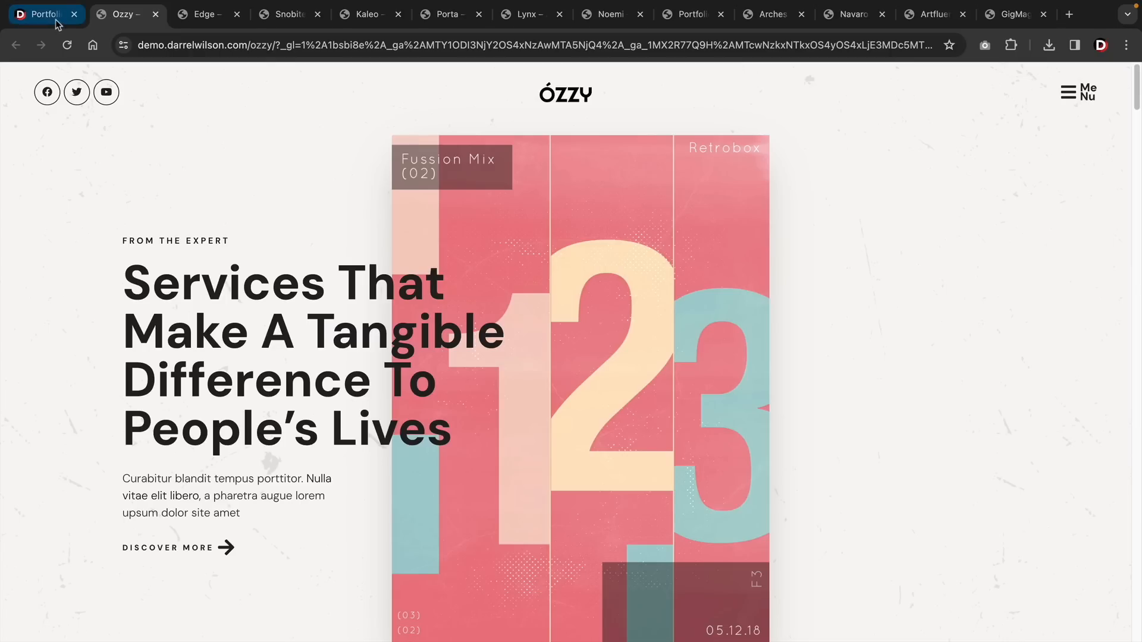
Step: Open the Lifetime product page and examine the comparison of the Single, All Access - Annual and All Access - Lifetime plans
left_click(42, 16)
scroll(827, 302, "up", 5)
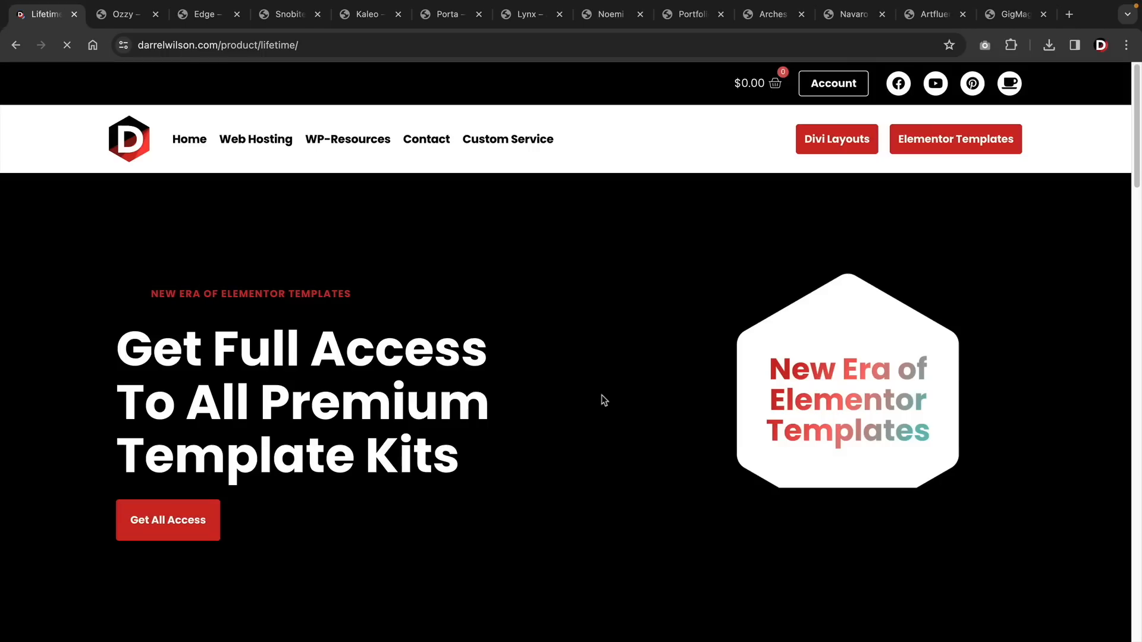
scroll(179, 521, "down", 3)
scroll(179, 520, "down", 10)
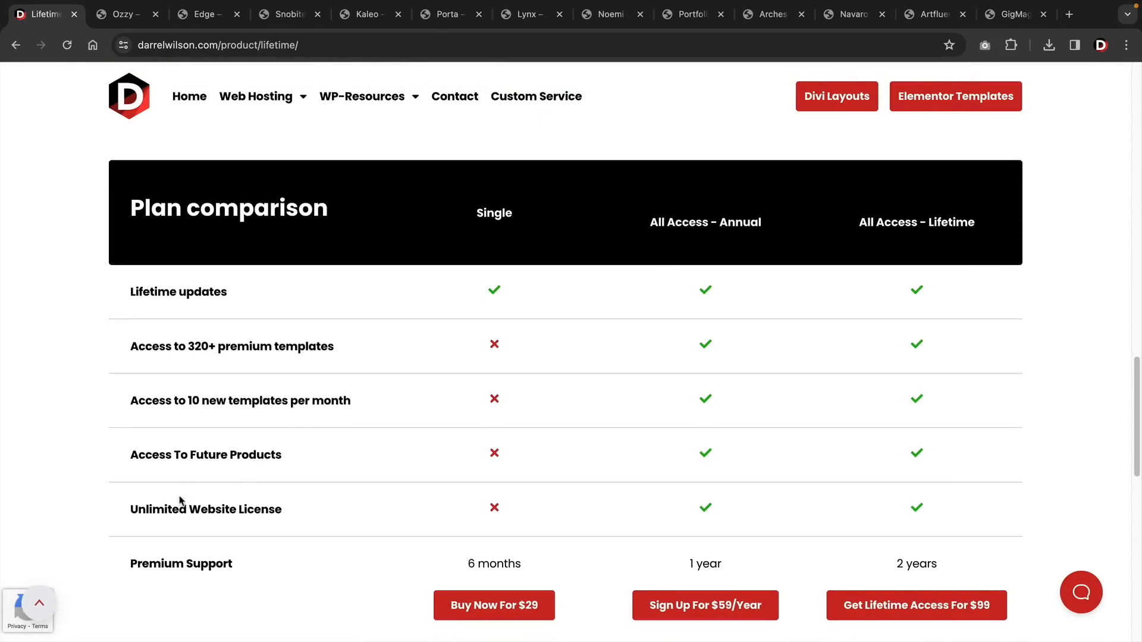
scroll(192, 515, "down", 1)
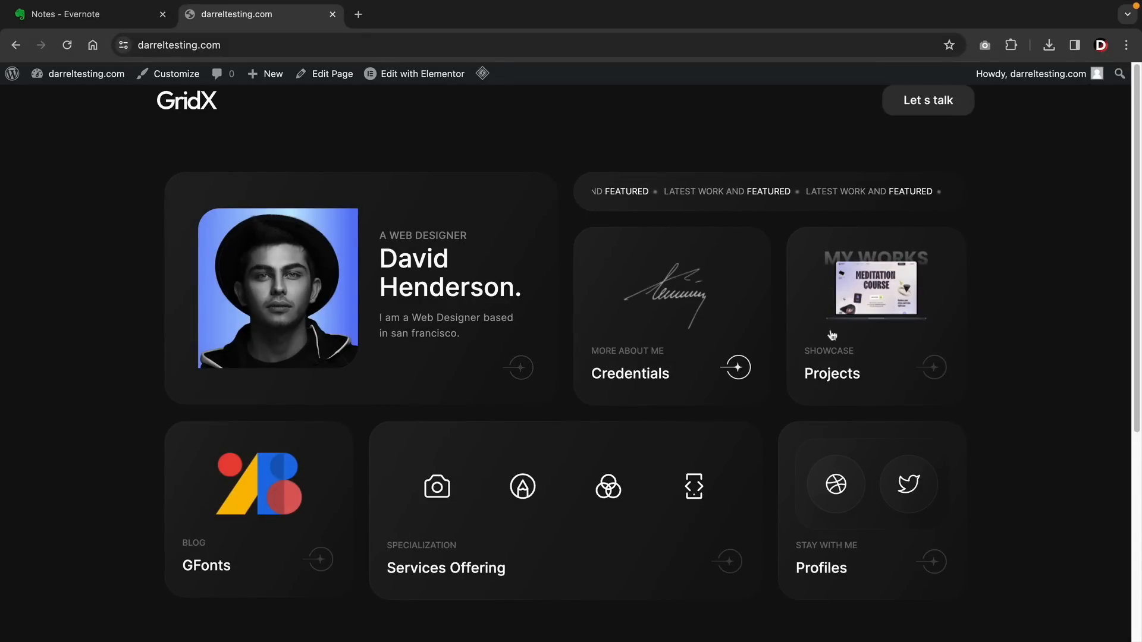
Step: Review the GridX theme's home page down to the footer and open the page for editing in Elementor
scroll(874, 370, "down", 3)
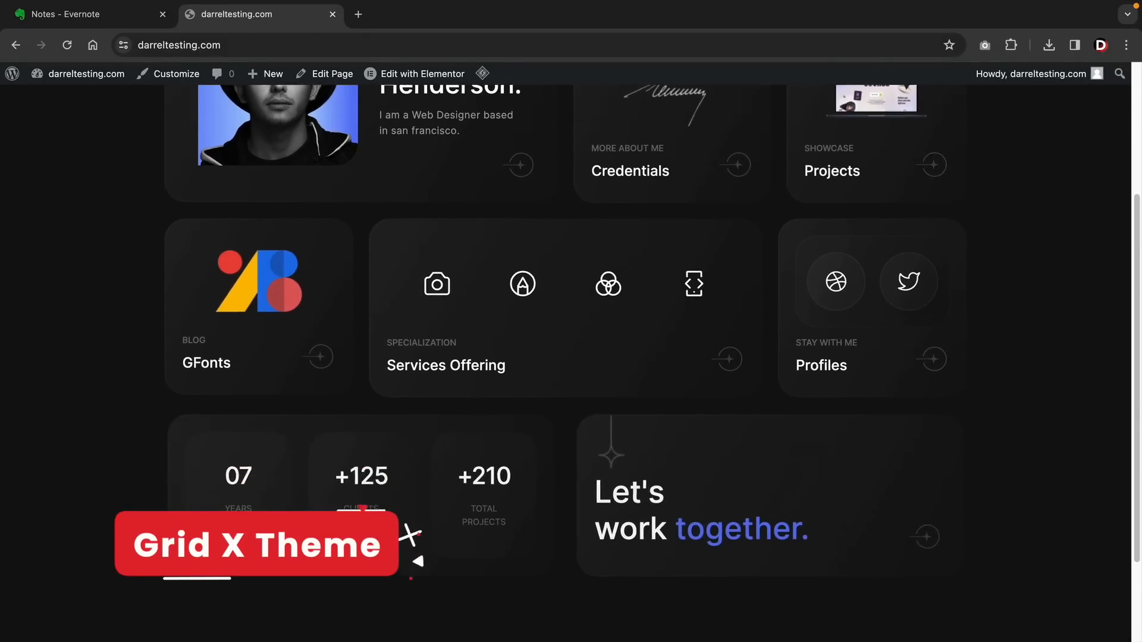
scroll(347, 489, "down", 2)
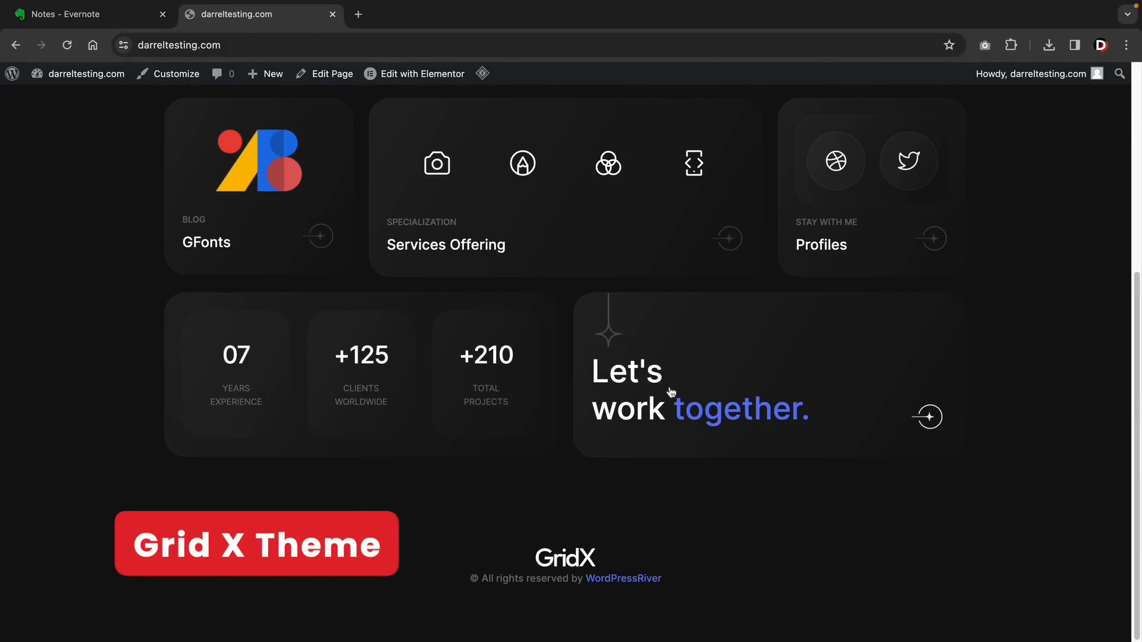
scroll(671, 393, "up", 5)
left_click(383, 73)
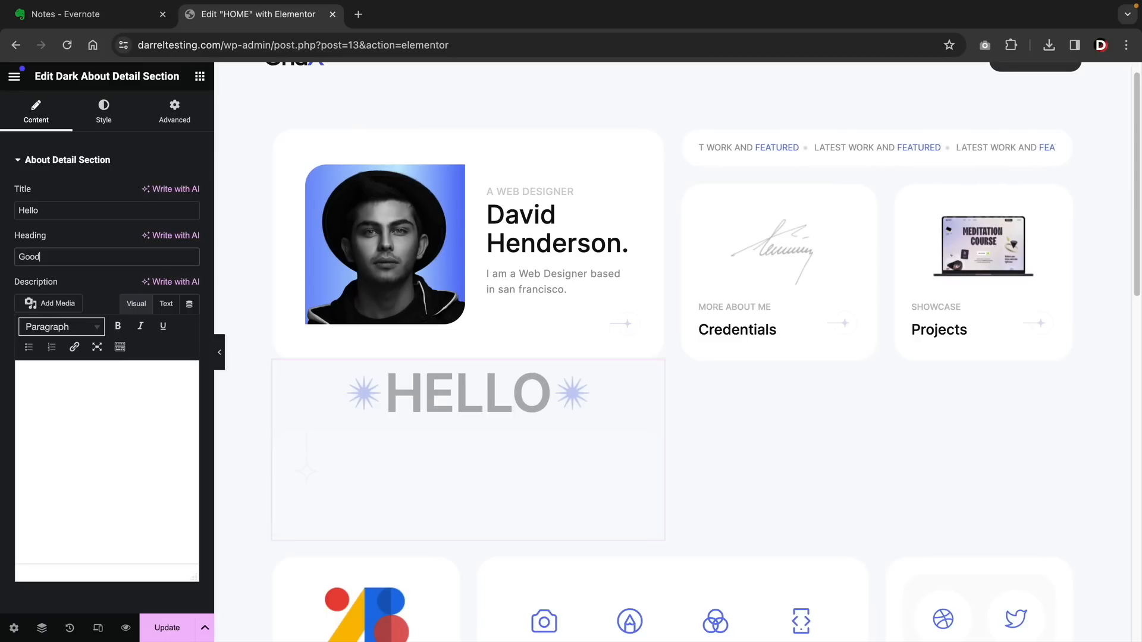
Step: Set the Dark About Detail Section's heading to "Goodbye" and enter "This is descri" as its description
type("bye")
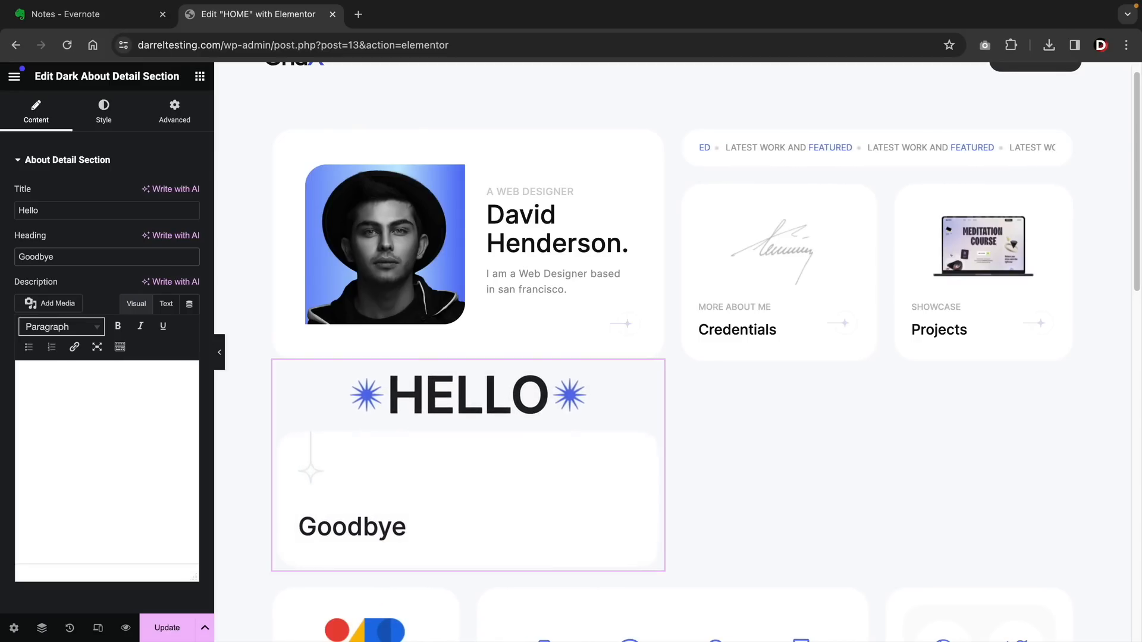
left_click(109, 421)
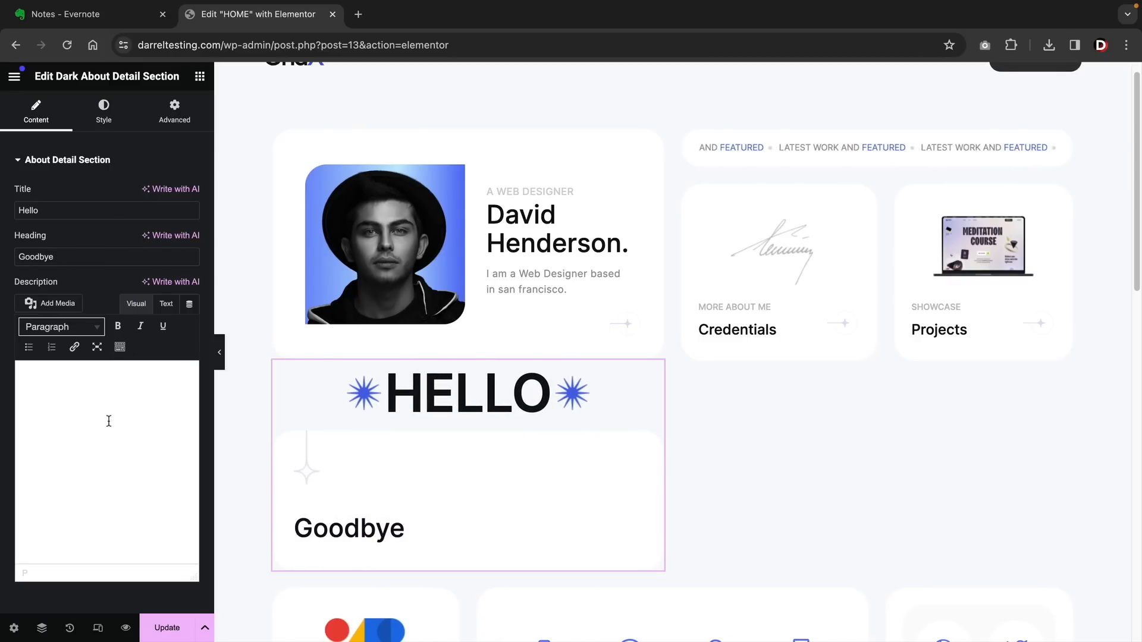
type("This is descri")
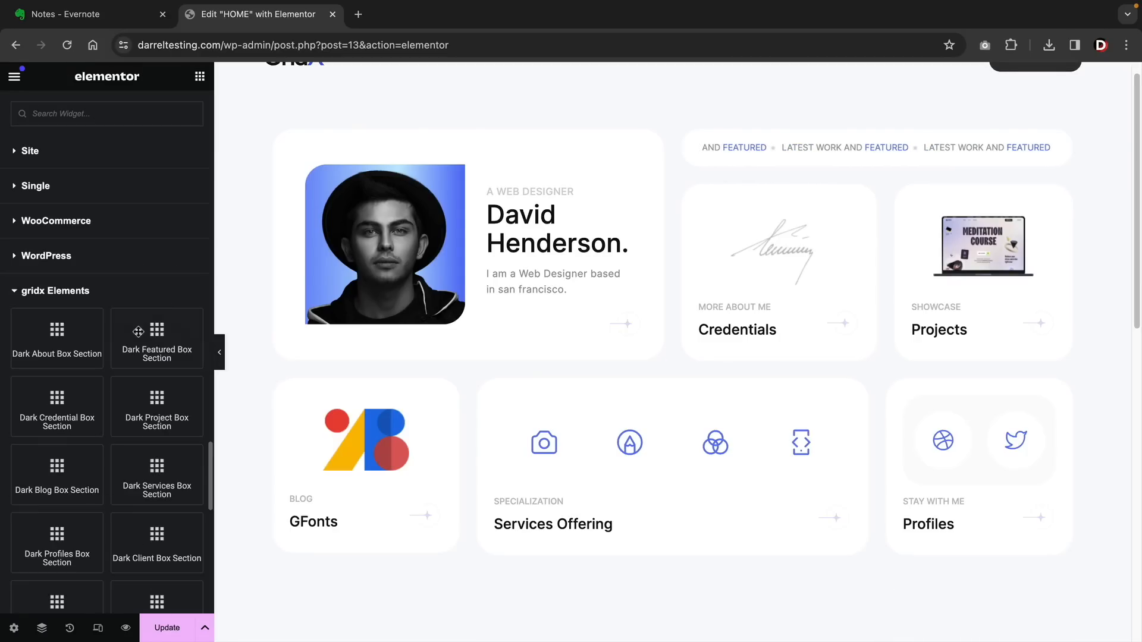
Step: Look through the gridx Elements widgets and the cards on the light version of the home page
scroll(138, 331, "down", 4)
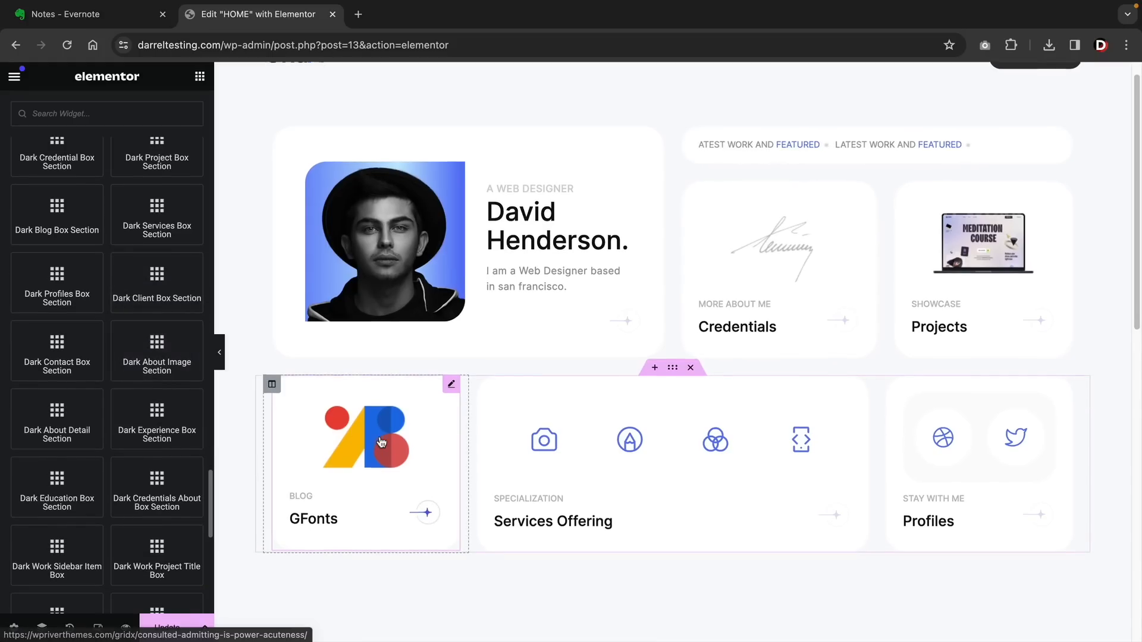
scroll(381, 441, "down", 1)
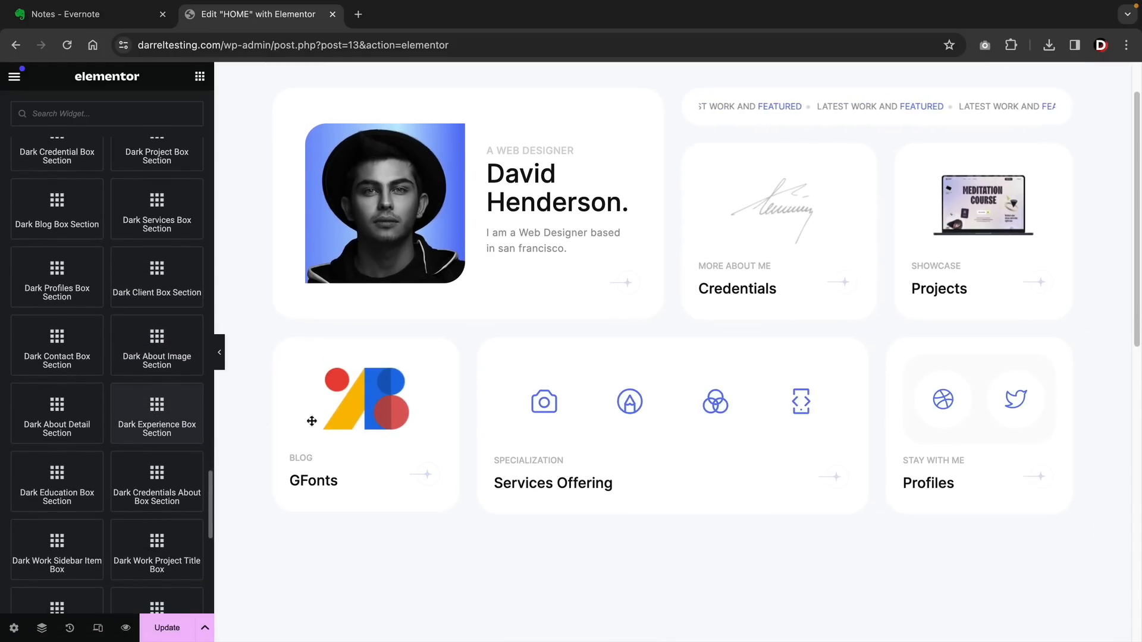
scroll(311, 421, "down", 1)
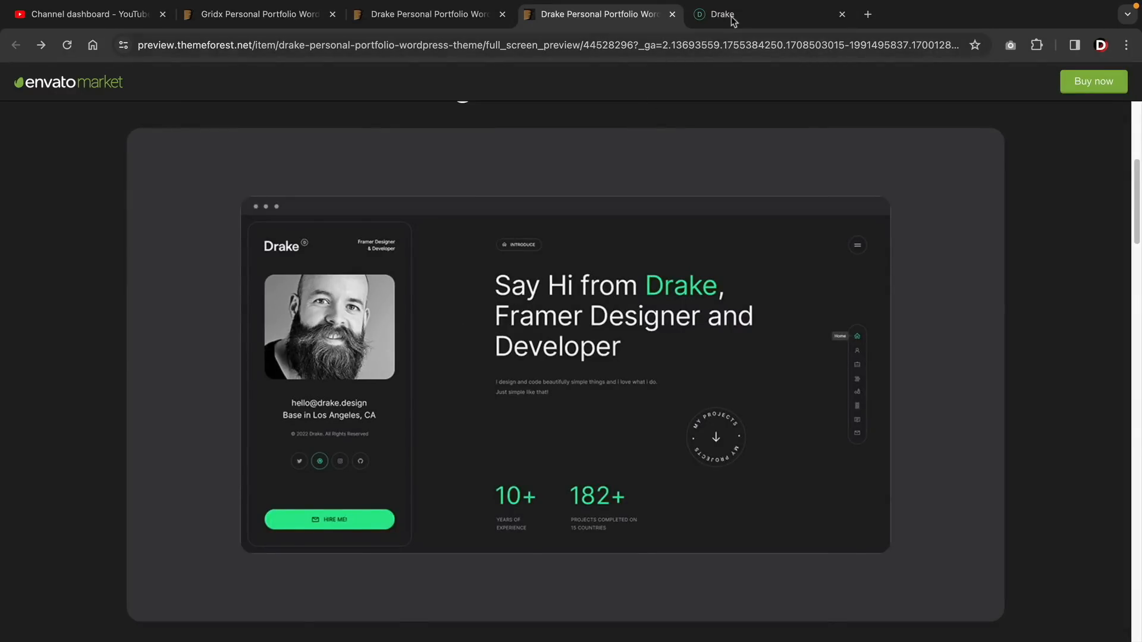
Step: Open the Drake theme's live demo, check its navigation menu, and visit the About, Resume and Services sections
left_click(733, 22)
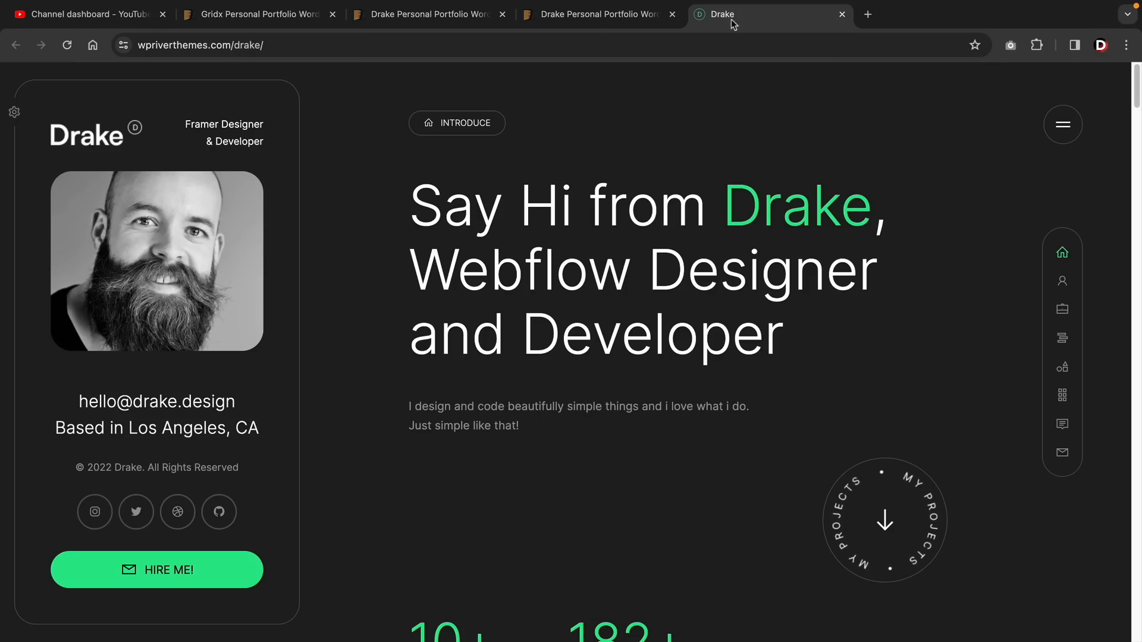
left_click(1062, 132)
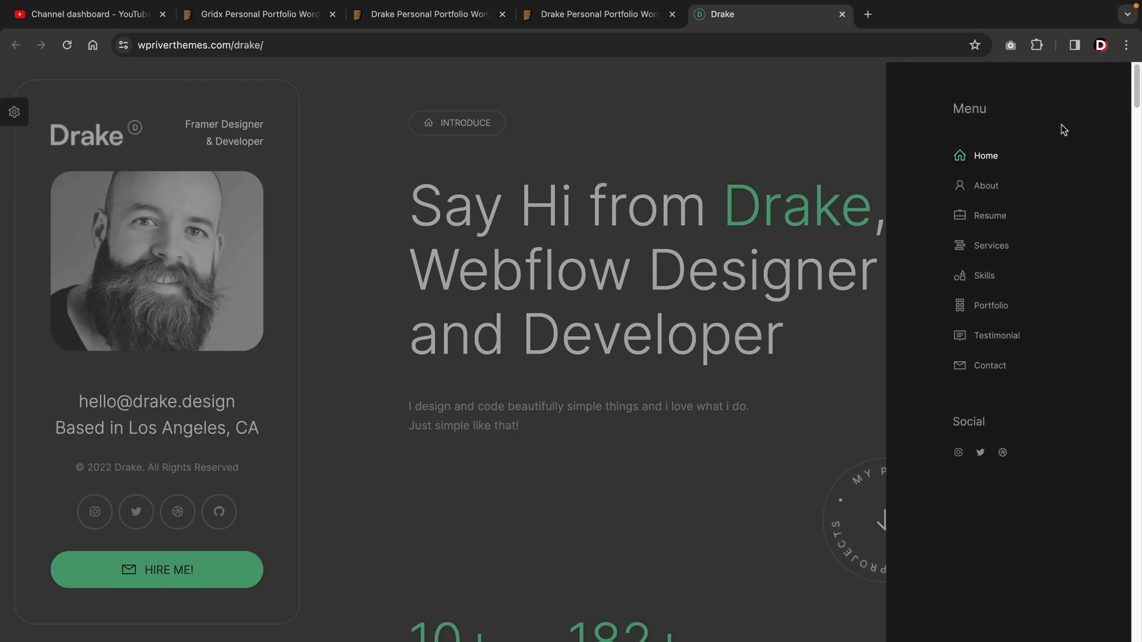
left_click(888, 150)
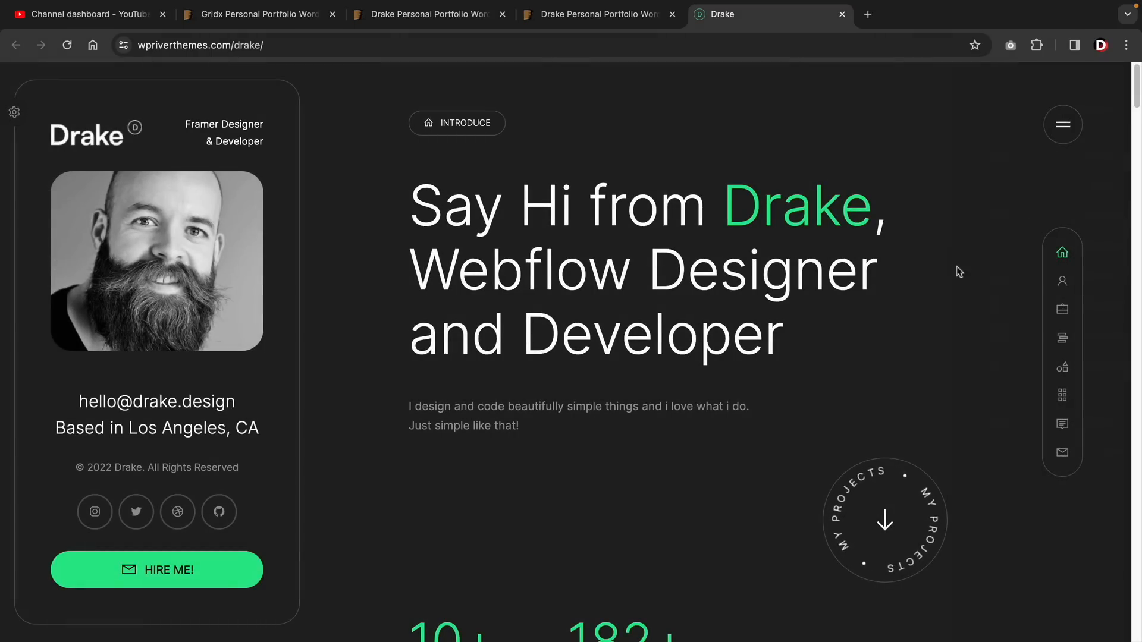
left_click(1063, 282)
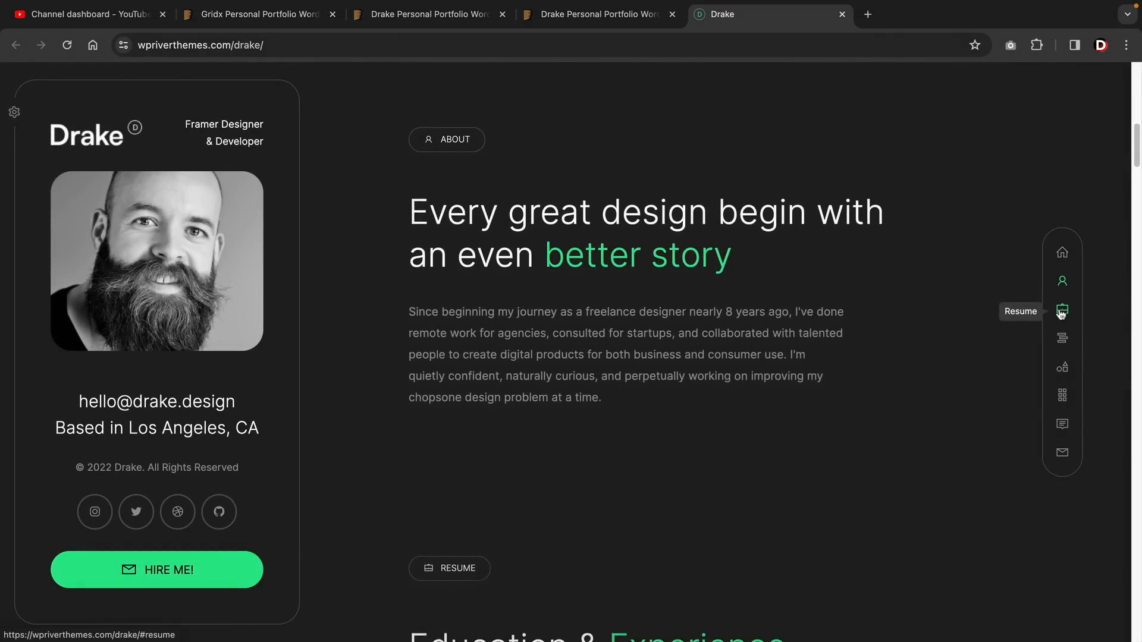
left_click(1061, 312)
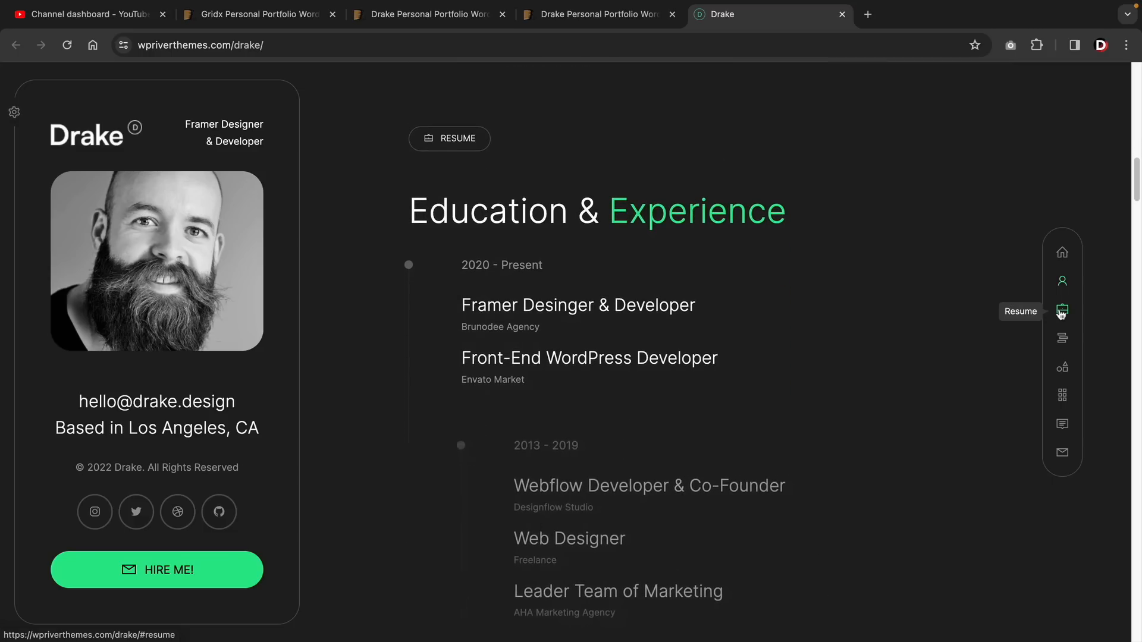
left_click(1062, 337)
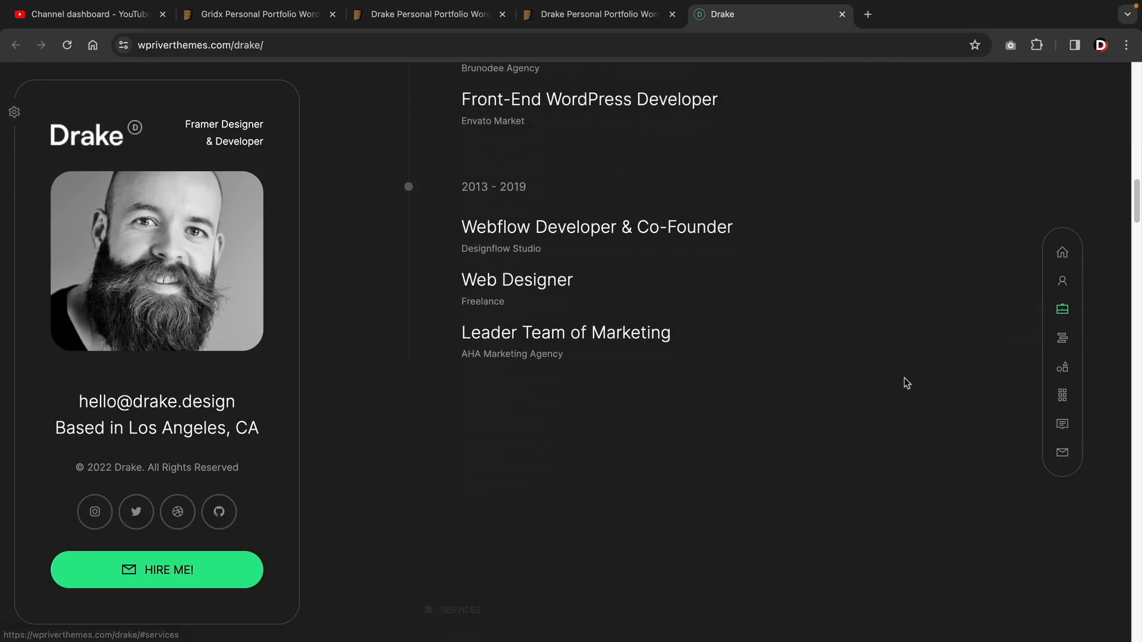